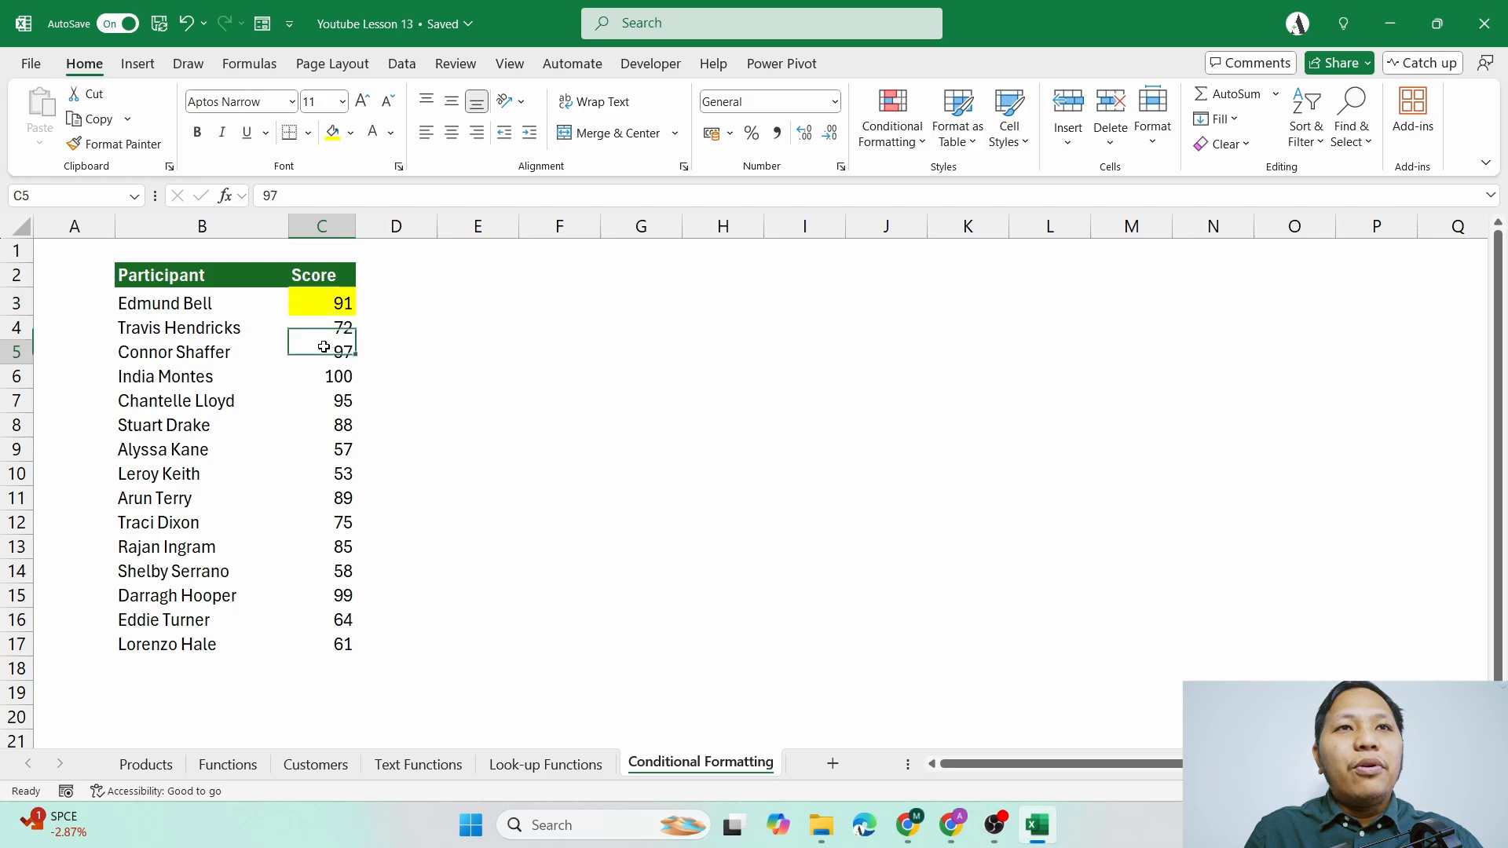
# - Fill the score cells C5, C6, C7 and C8 with yellow
pyautogui.click(332, 132)
pyautogui.click(316, 377)
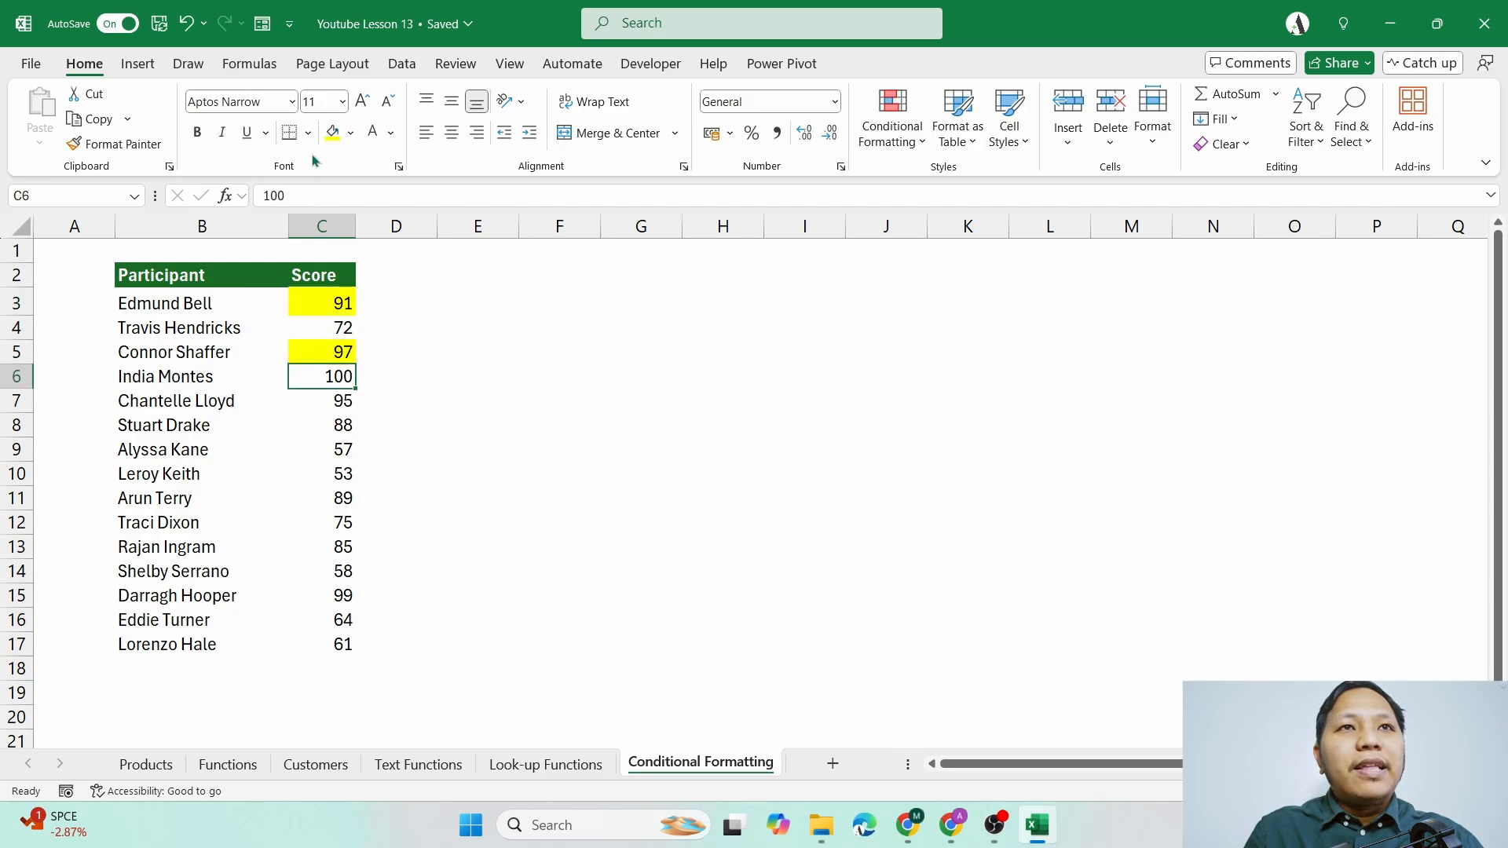
pyautogui.click(332, 132)
pyautogui.click(317, 408)
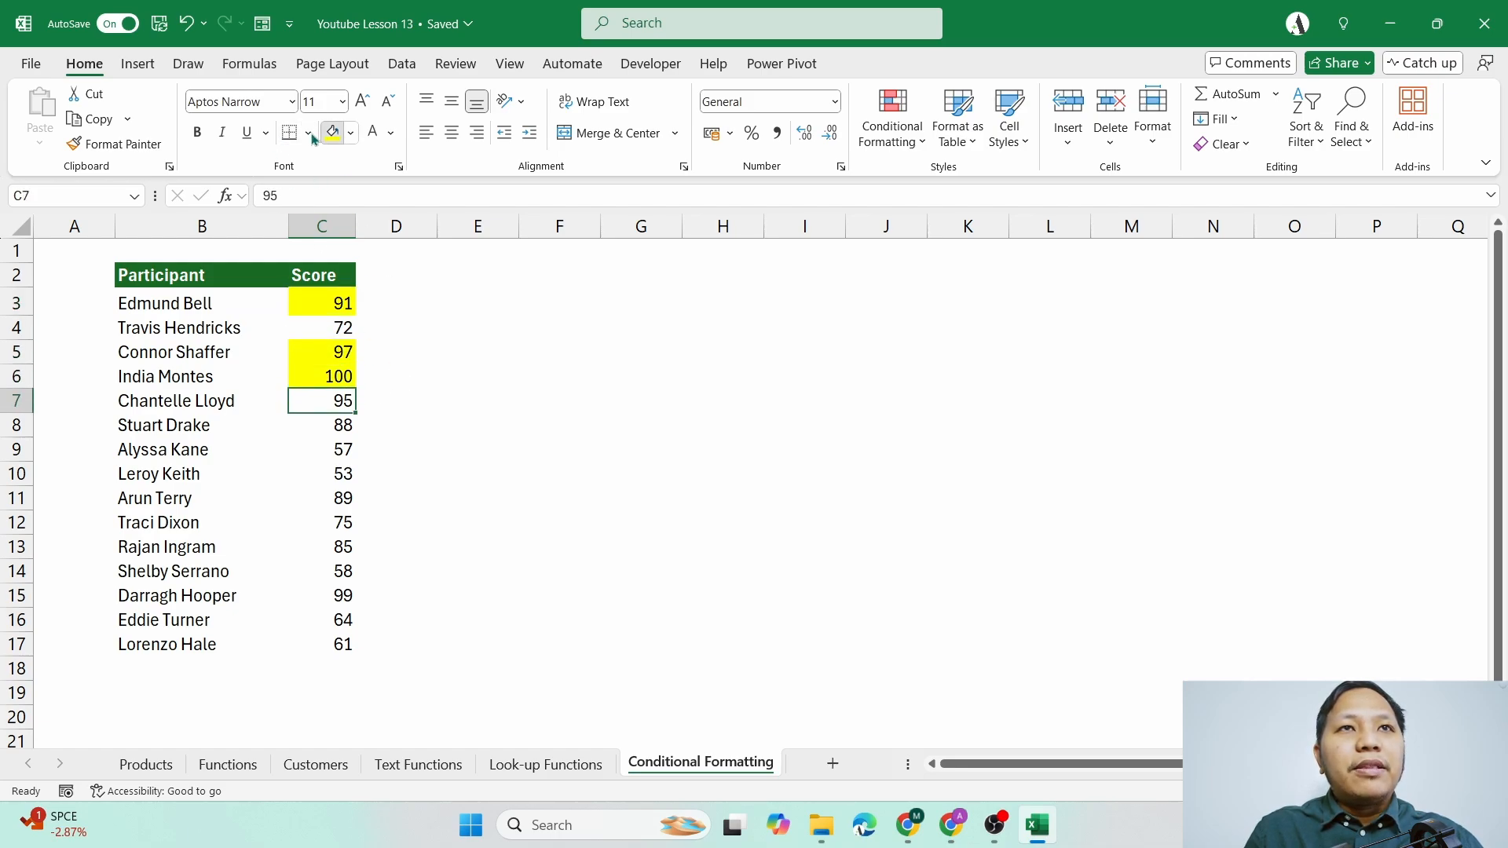
pyautogui.click(332, 132)
pyautogui.click(318, 424)
pyautogui.click(330, 132)
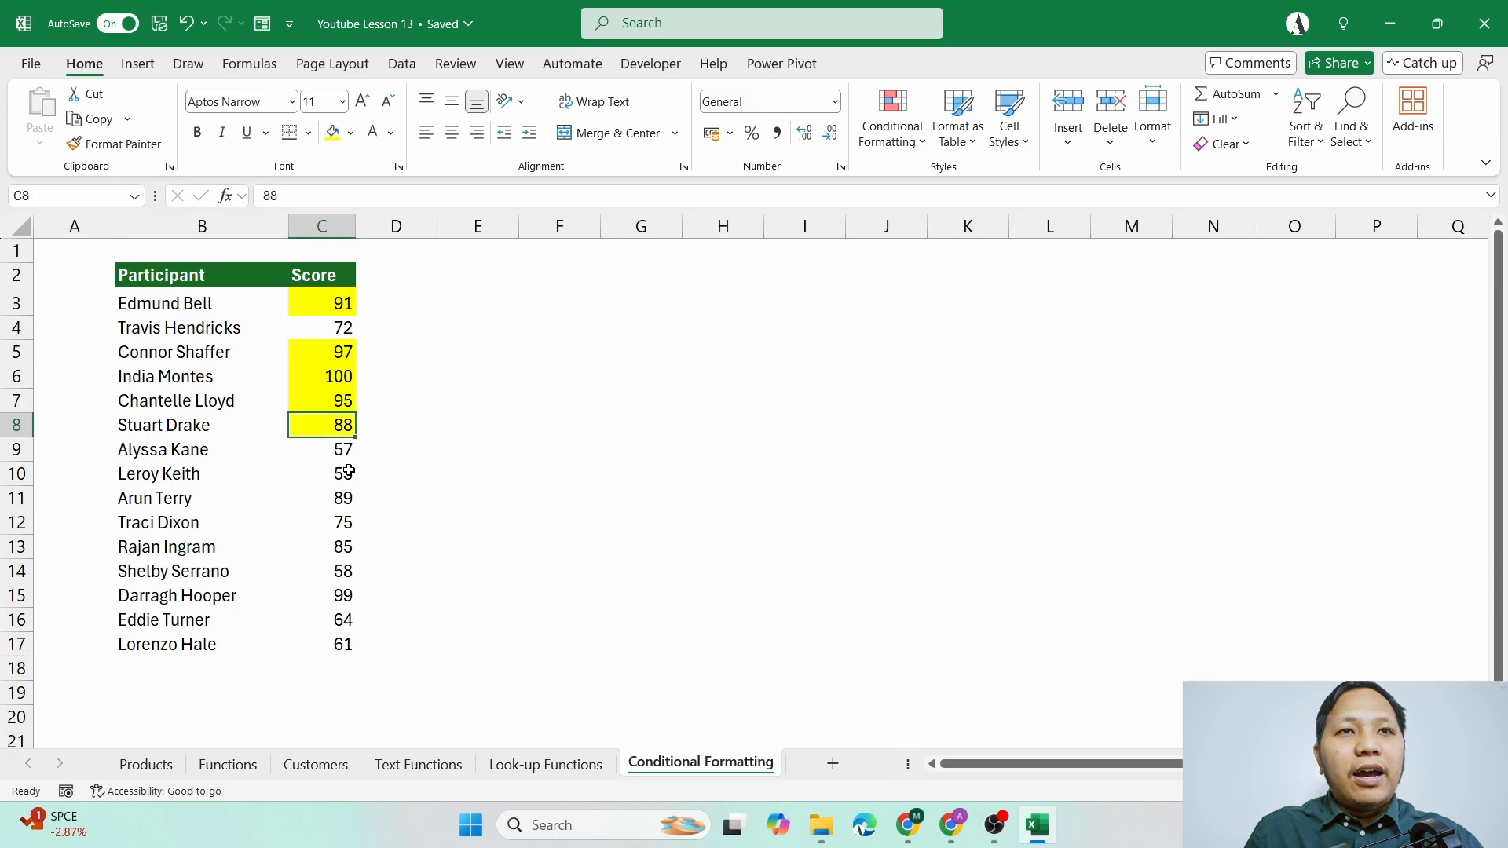
# - Highlight the scores in C11, C12, C13 and C15 with a yellow fill
pyautogui.click(314, 498)
pyautogui.click(332, 132)
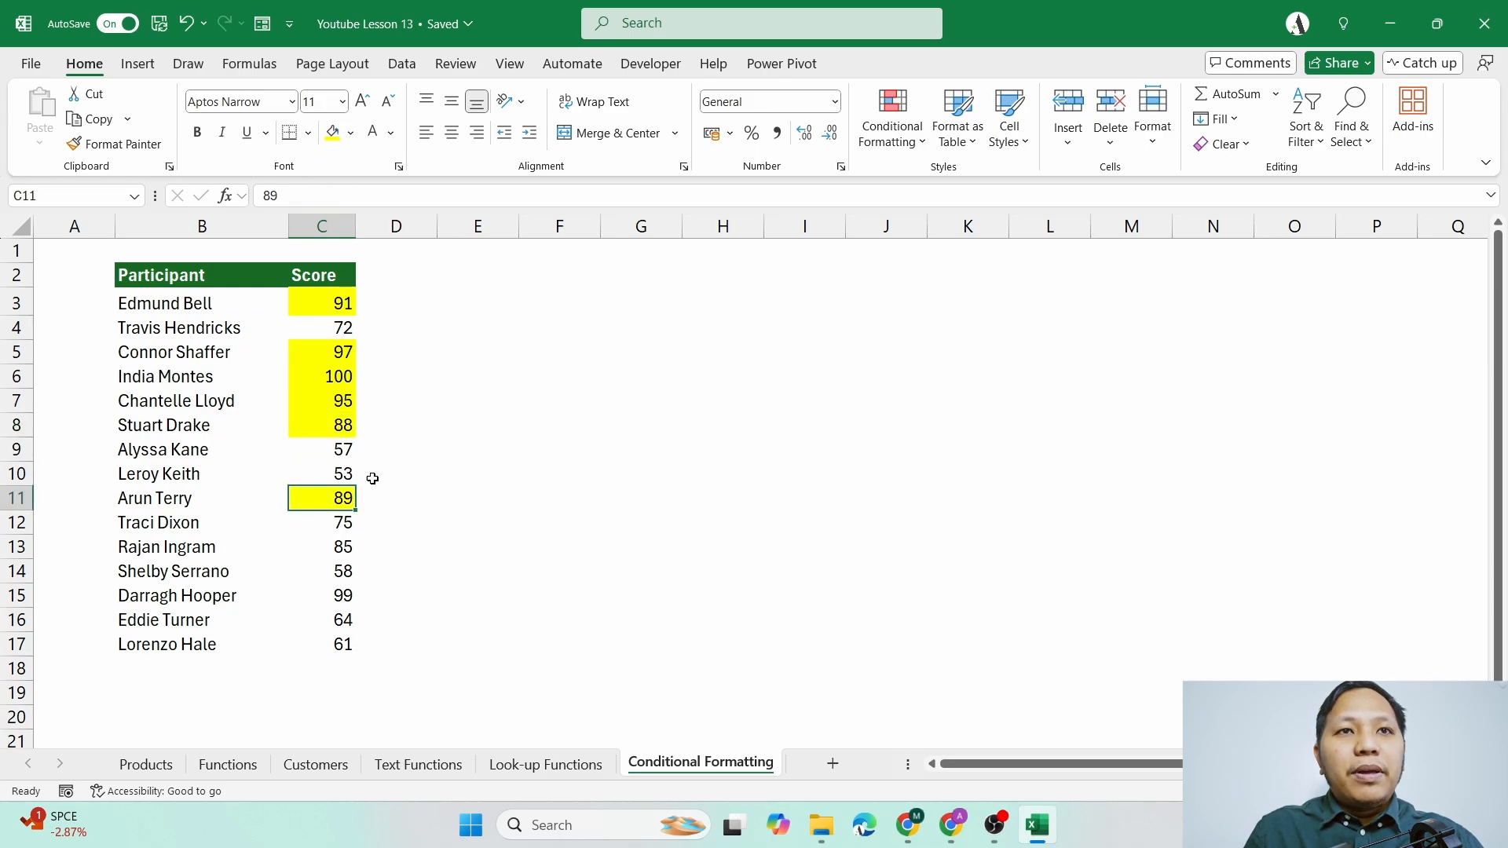
pyautogui.click(330, 527)
pyautogui.click(332, 132)
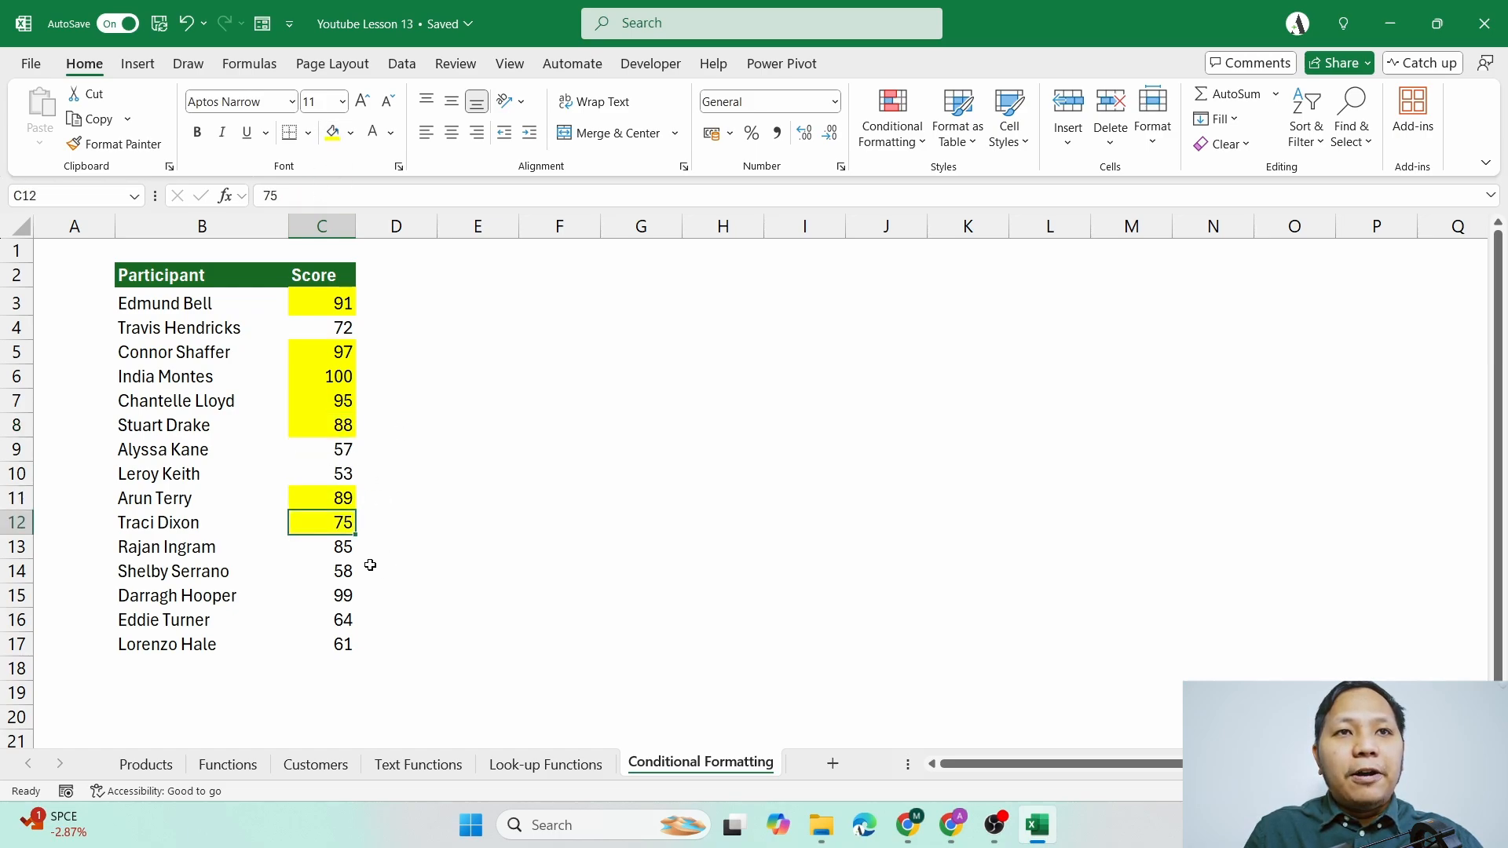
pyautogui.click(340, 550)
pyautogui.click(332, 132)
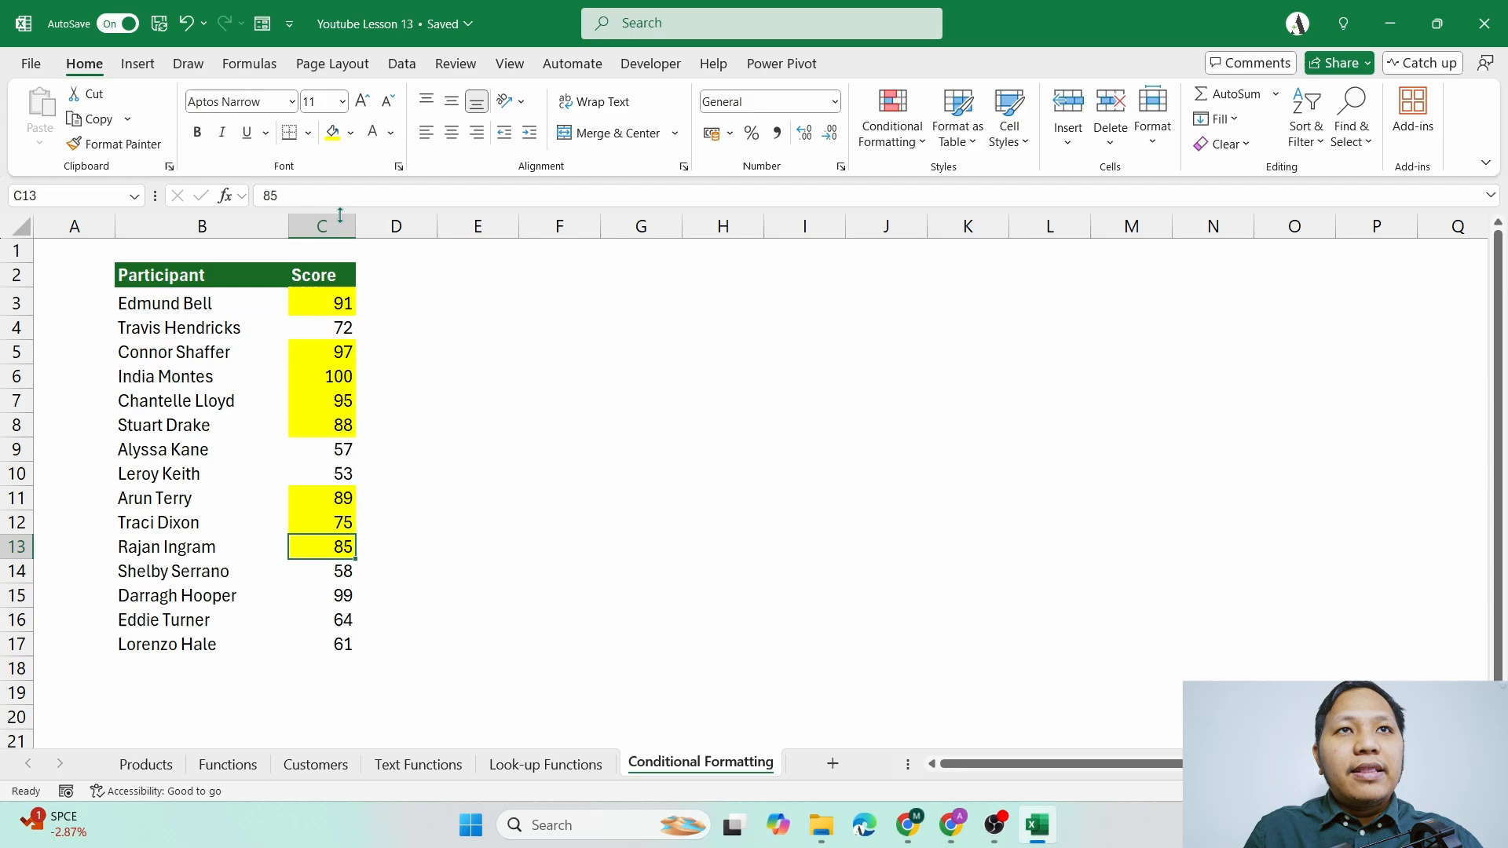
pyautogui.click(318, 595)
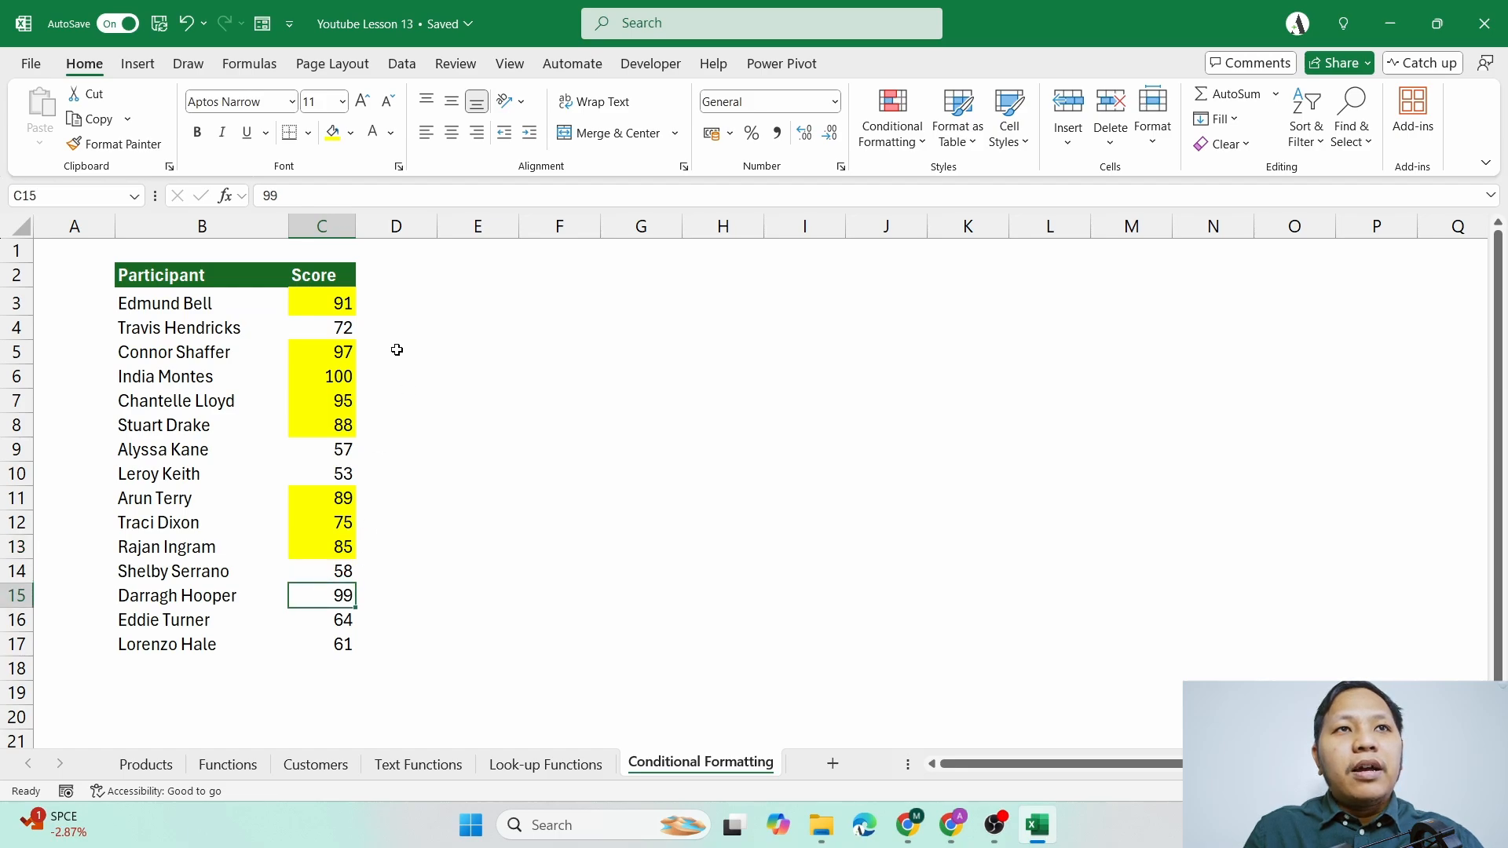
pyautogui.click(332, 132)
pyautogui.click(430, 591)
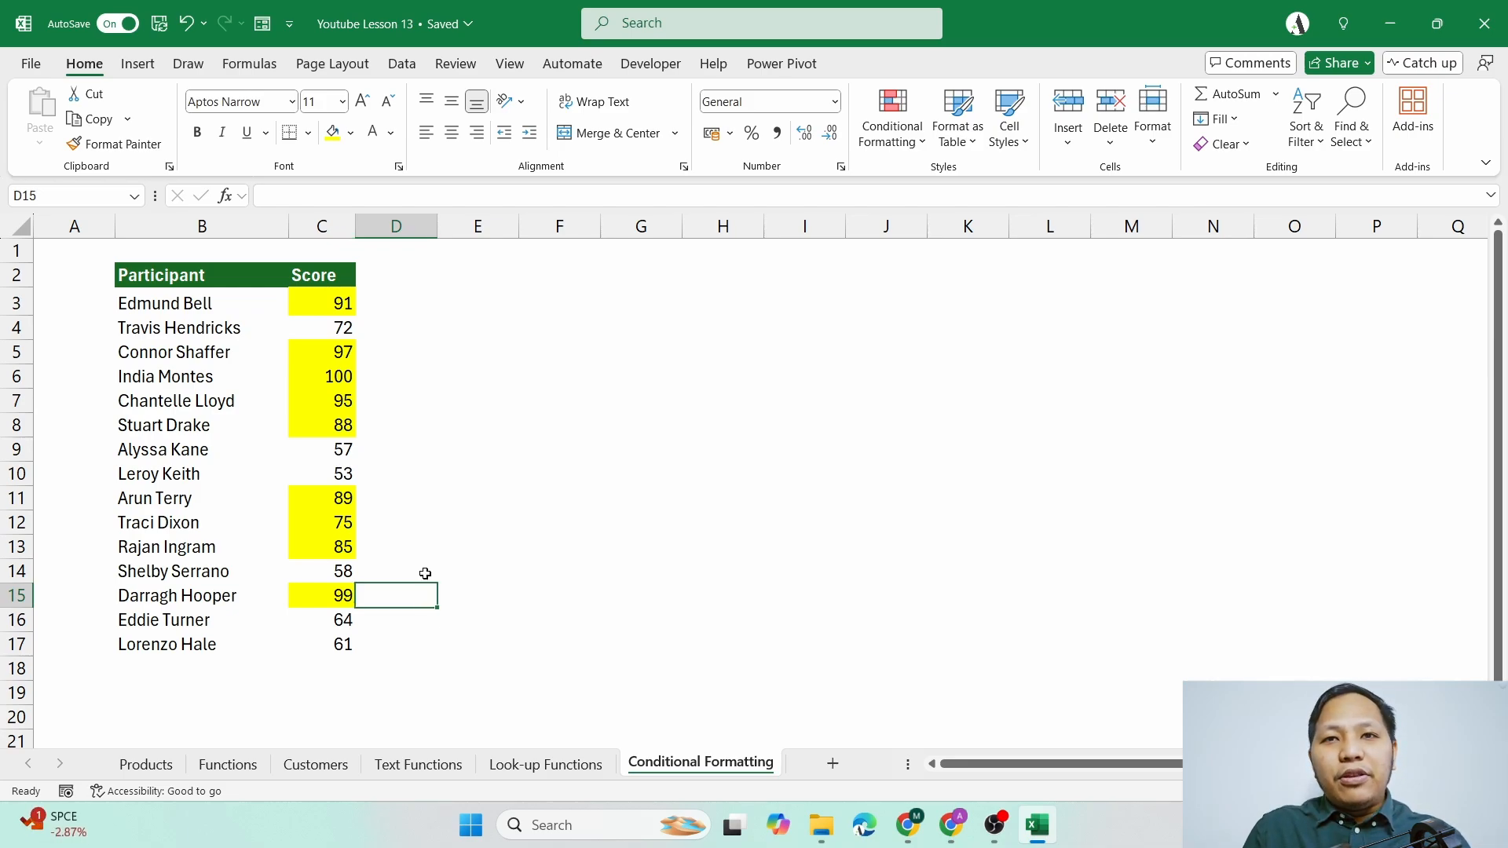
# - Remove the manual fill color from the score cells C3:C16
pyautogui.moveTo(330, 304); pyautogui.dragTo(337, 620)
pyautogui.click(351, 134)
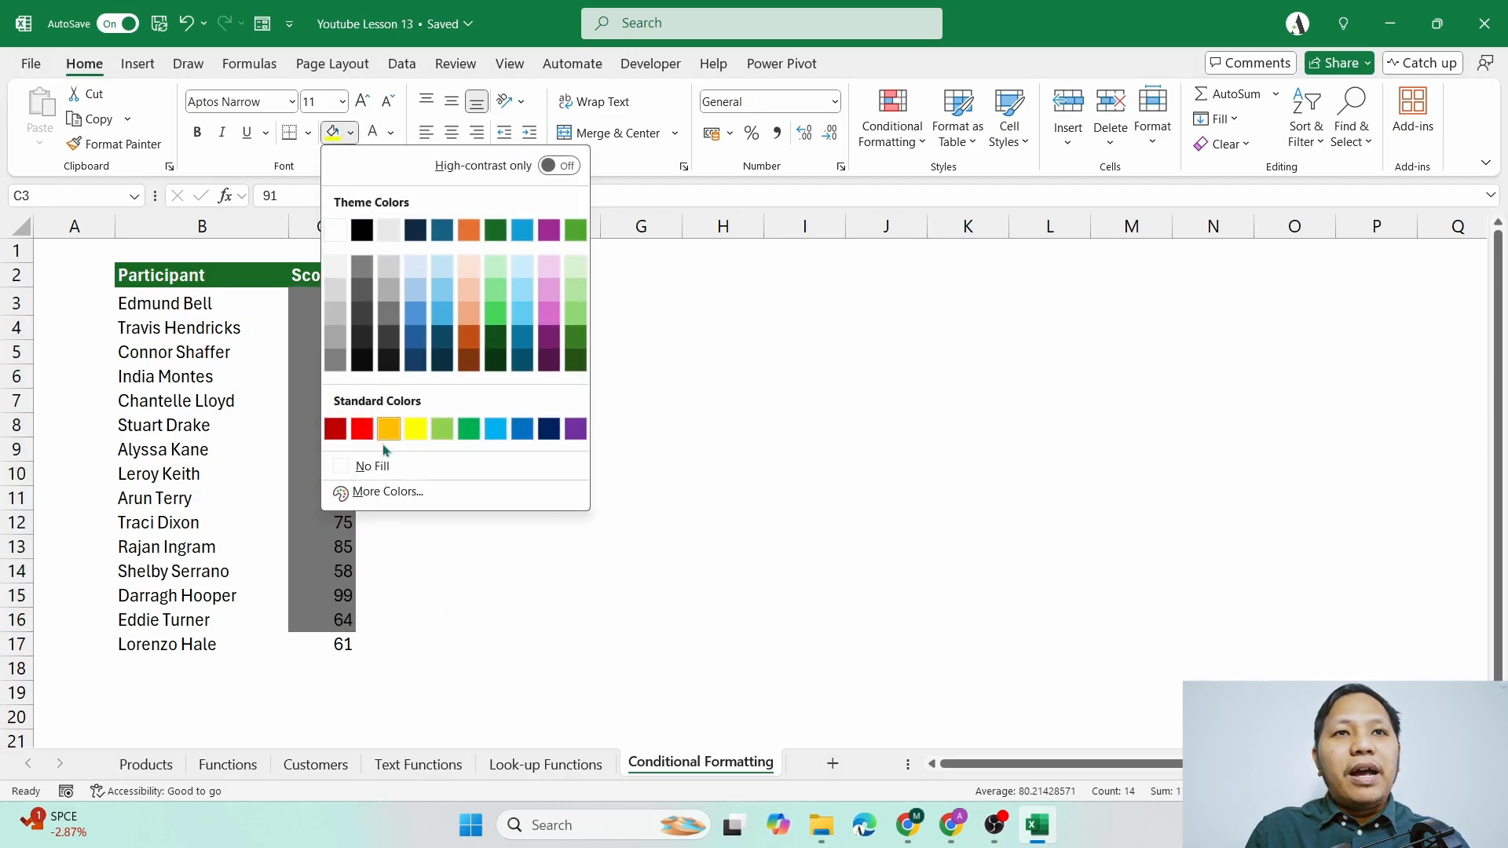
pyautogui.click(373, 465)
pyautogui.click(464, 450)
pyautogui.click(440, 361)
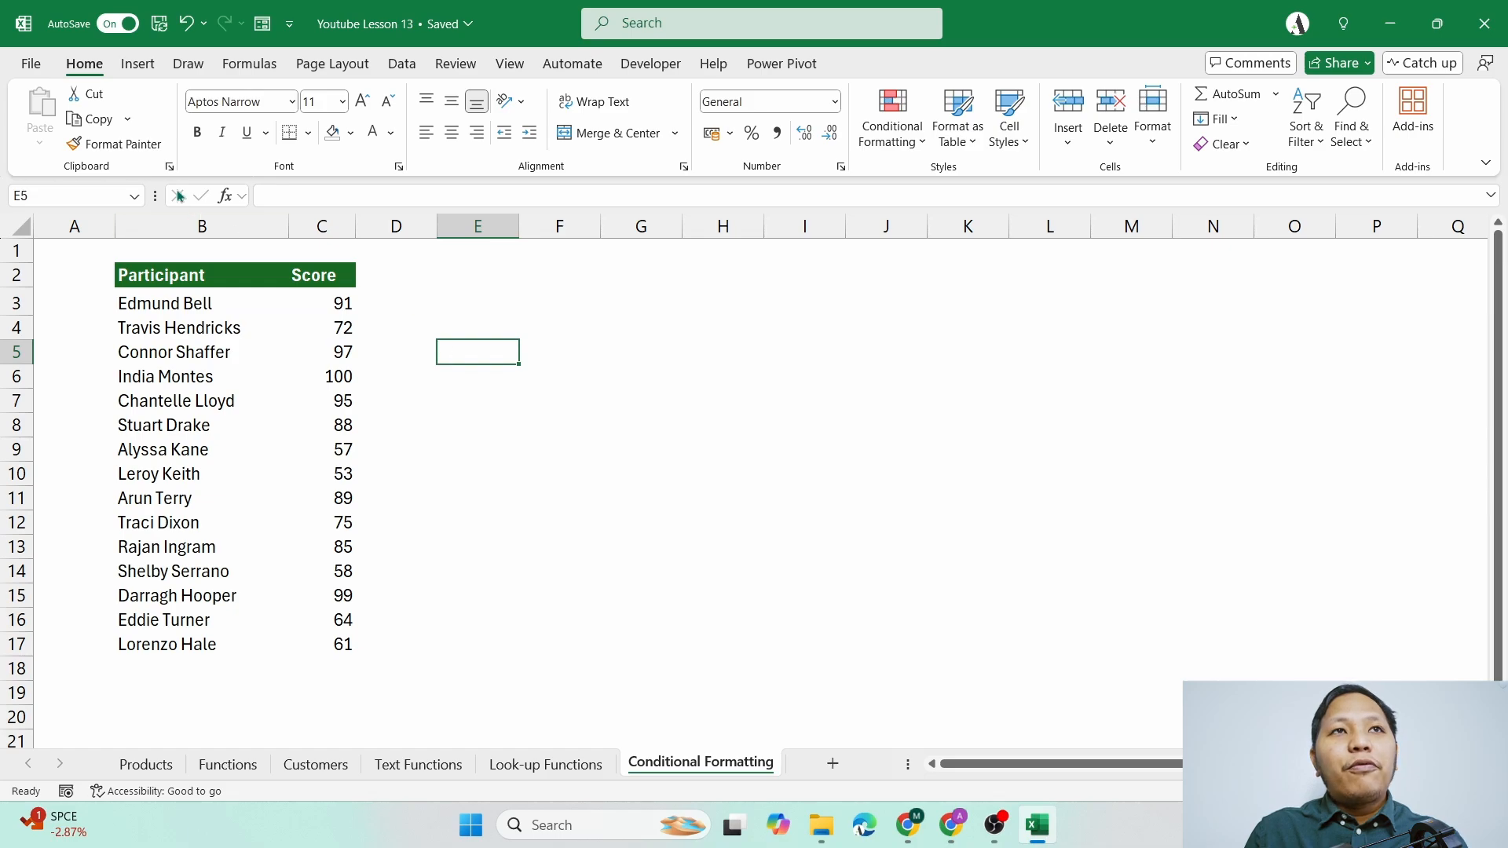
pyautogui.click(896, 141)
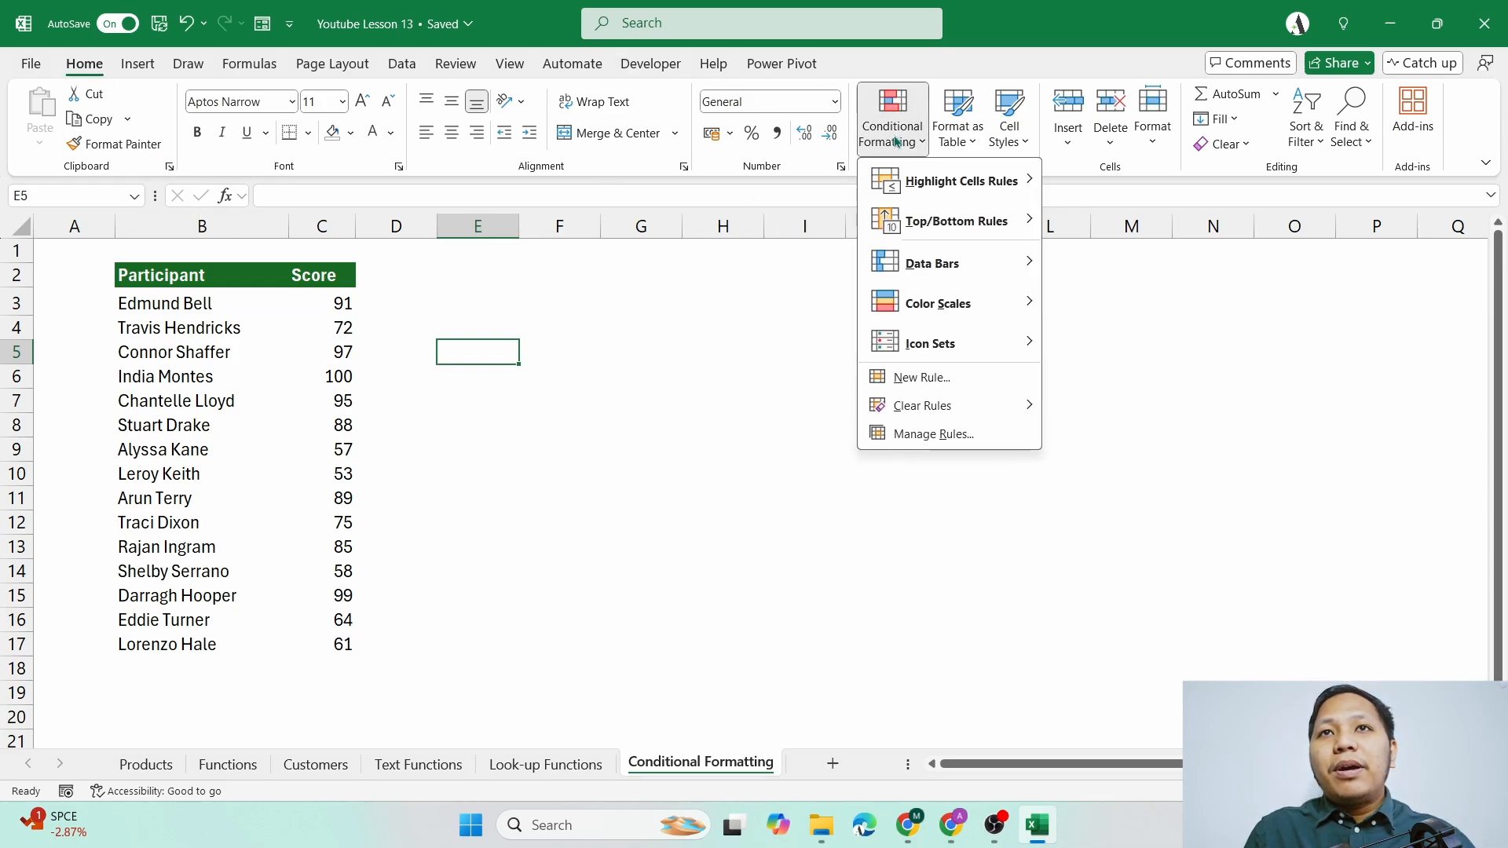
pyautogui.moveTo(937, 188)
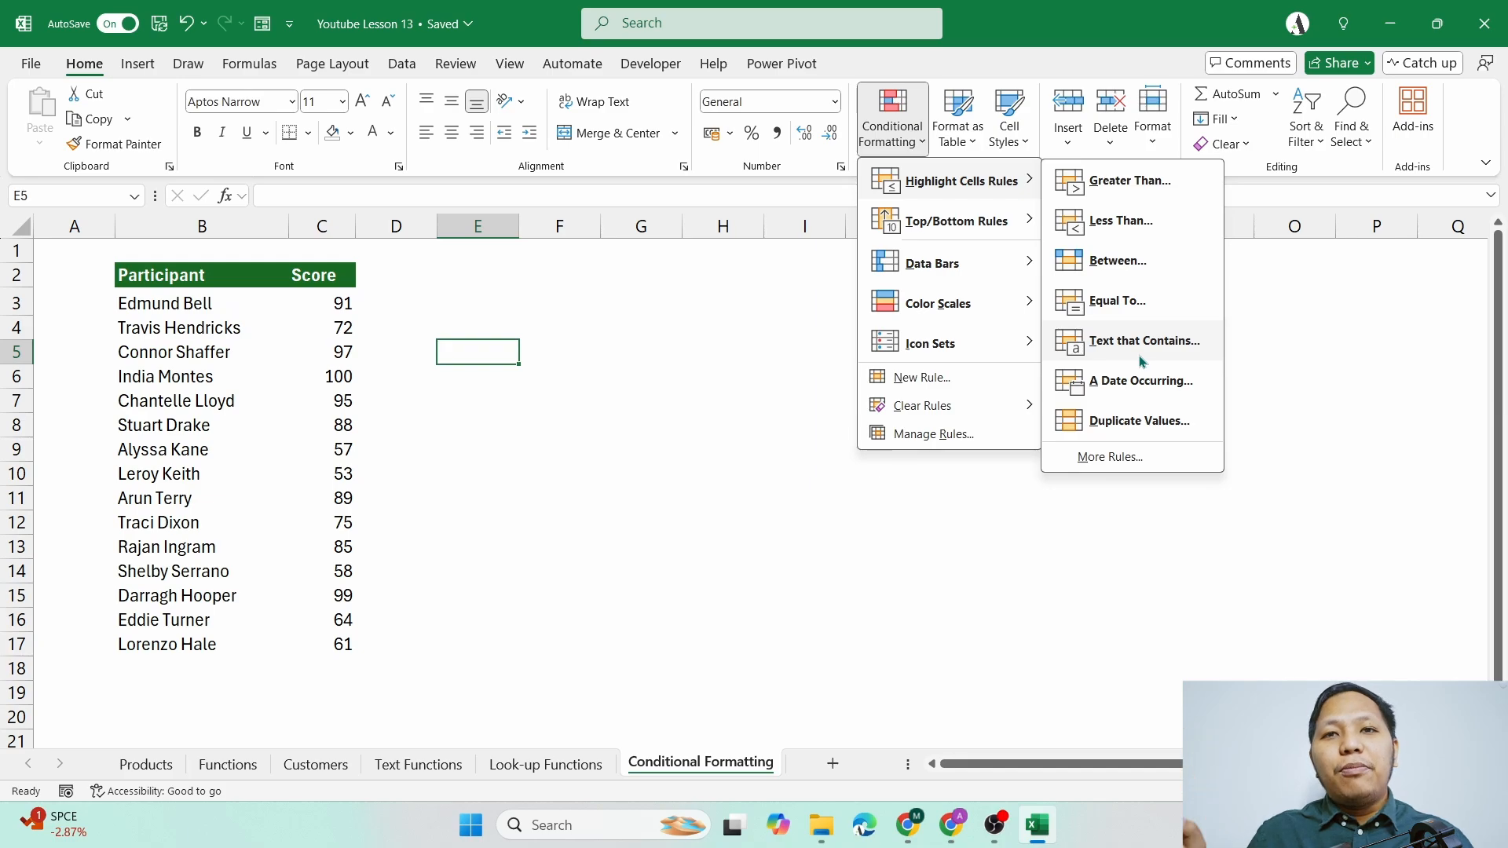
pyautogui.click(1122, 191)
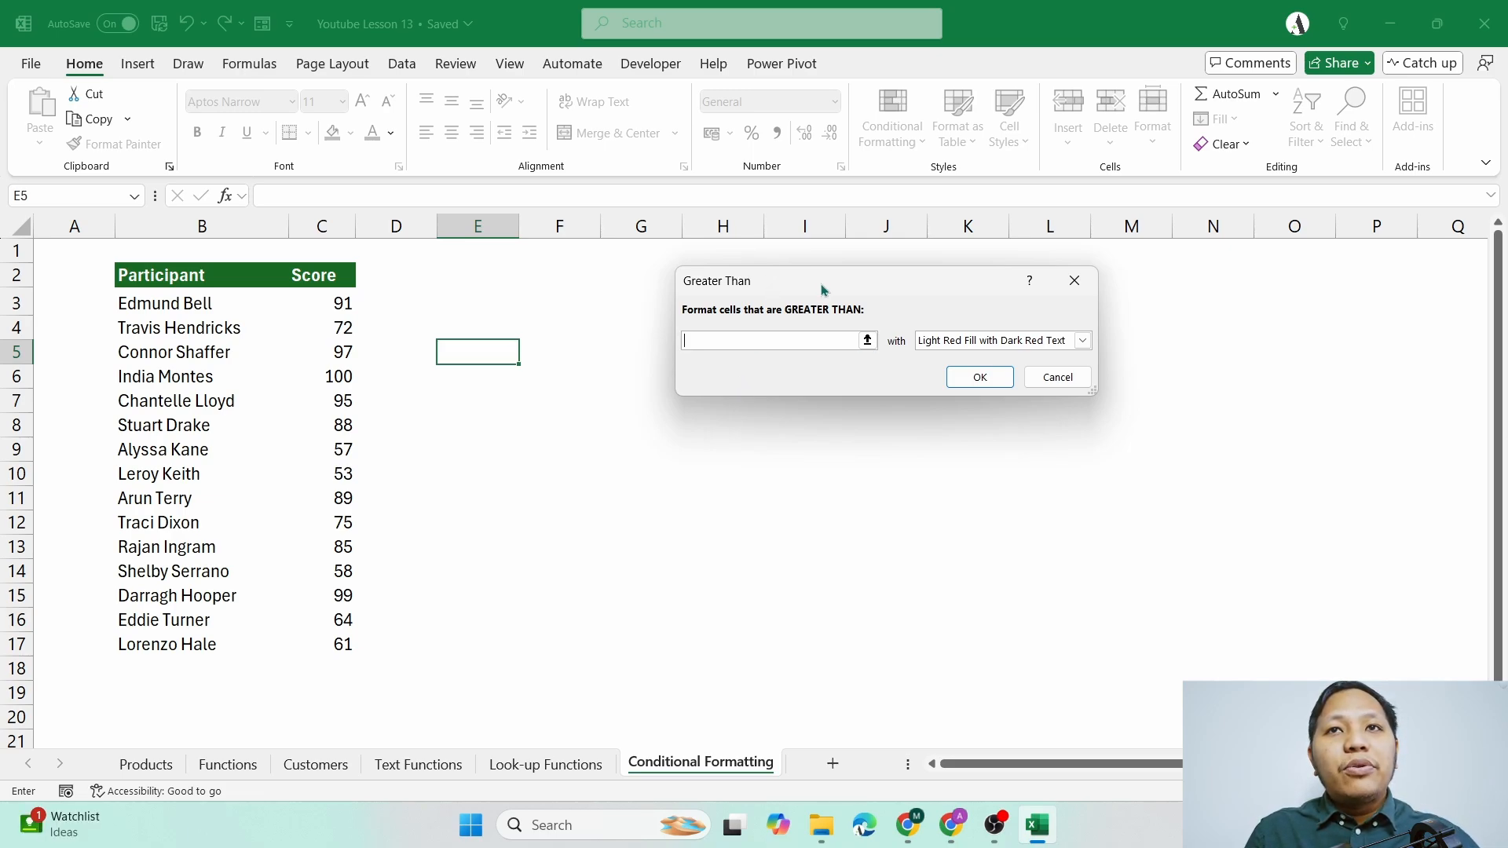
pyautogui.click(1060, 380)
# - Start a Greater Than highlight rule on the scores in C3:C17 with a threshold of 74
pyautogui.moveTo(344, 294); pyautogui.dragTo(322, 640)
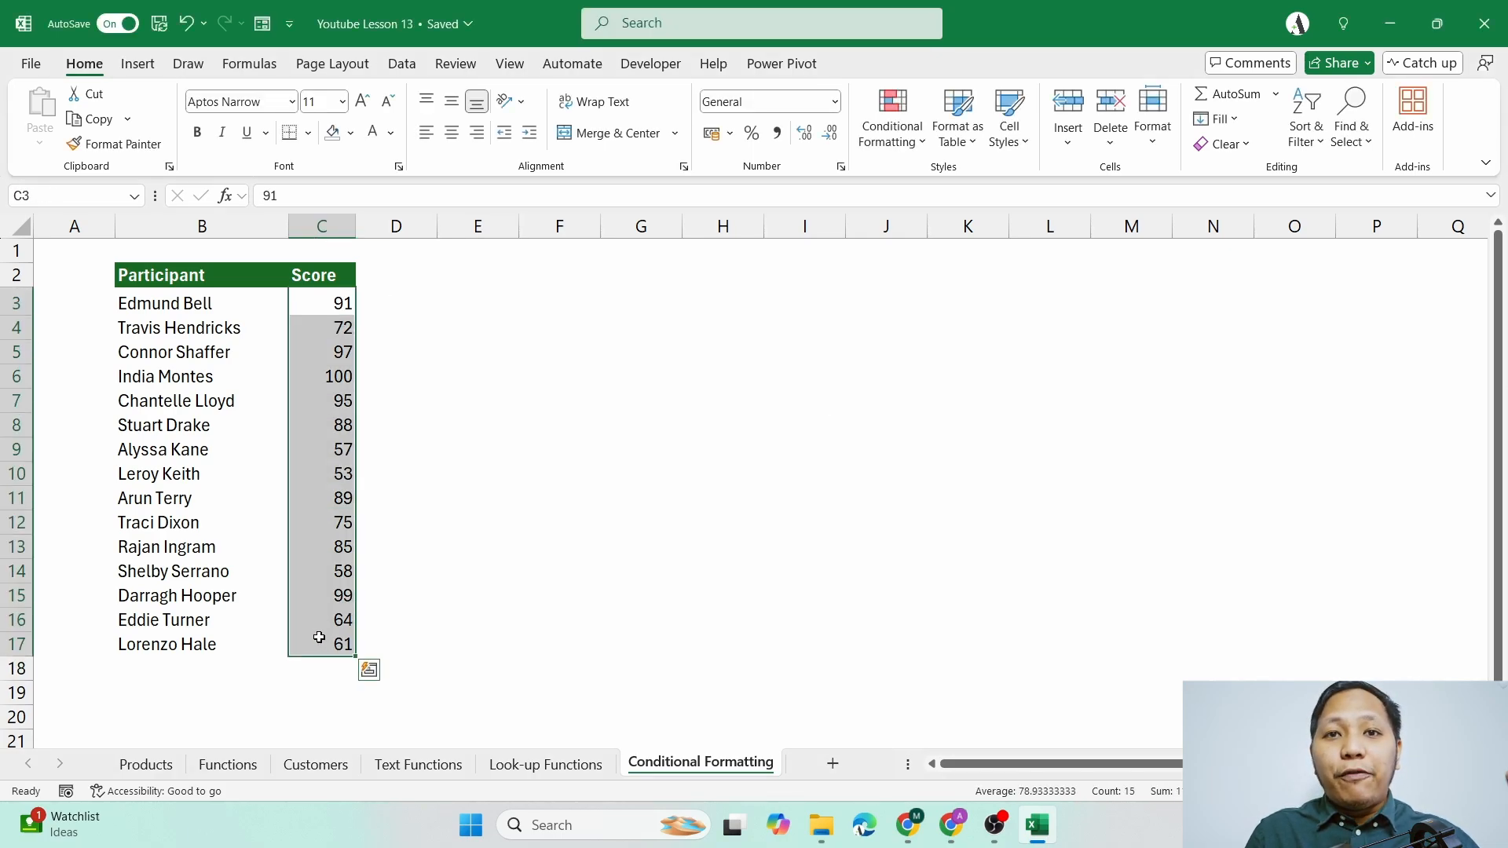
pyautogui.moveTo(335, 301); pyautogui.dragTo(326, 645)
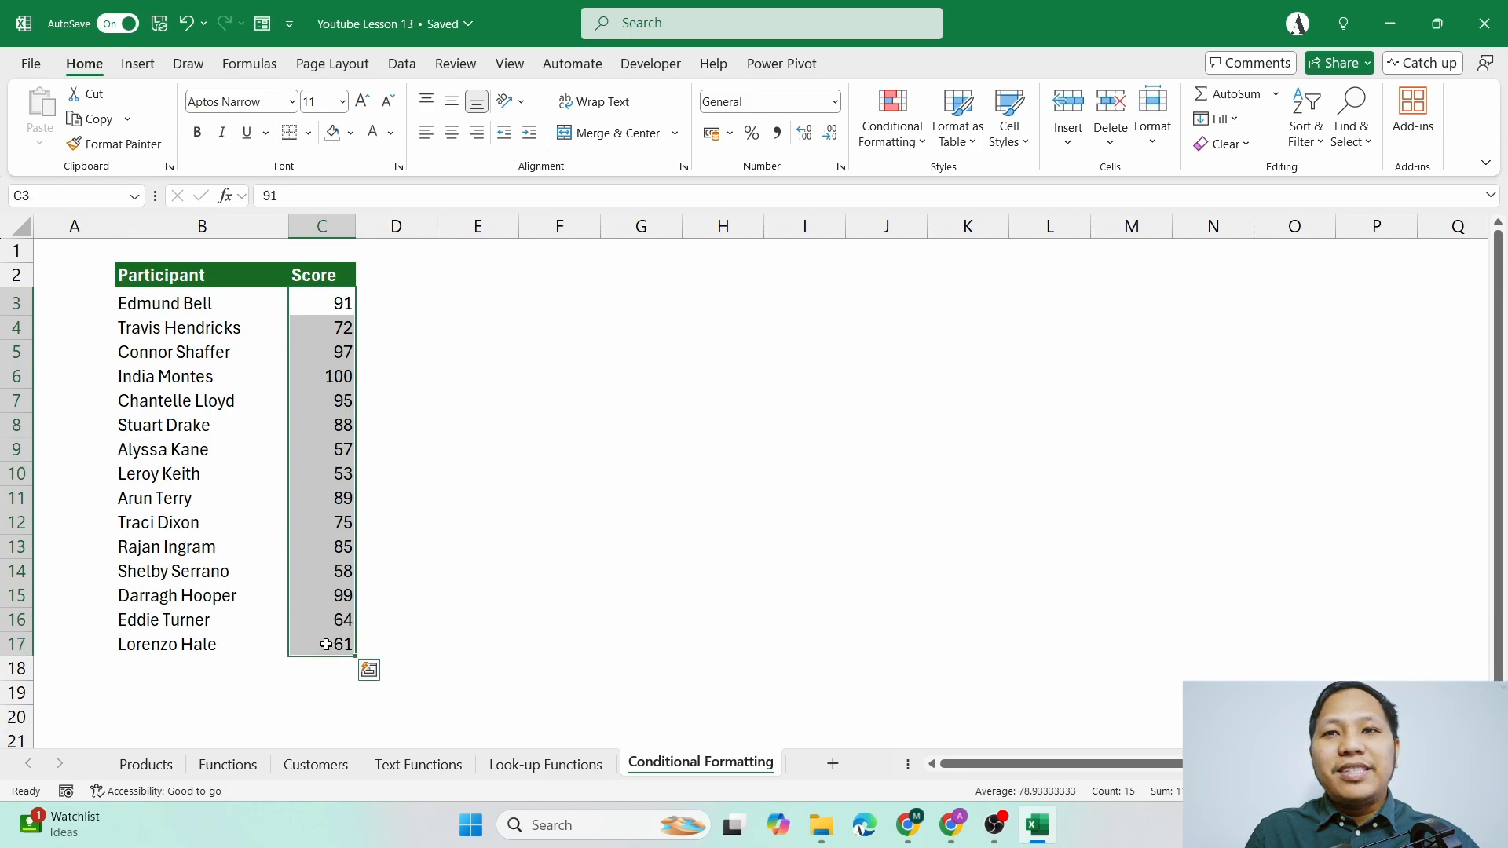
pyautogui.click(891, 138)
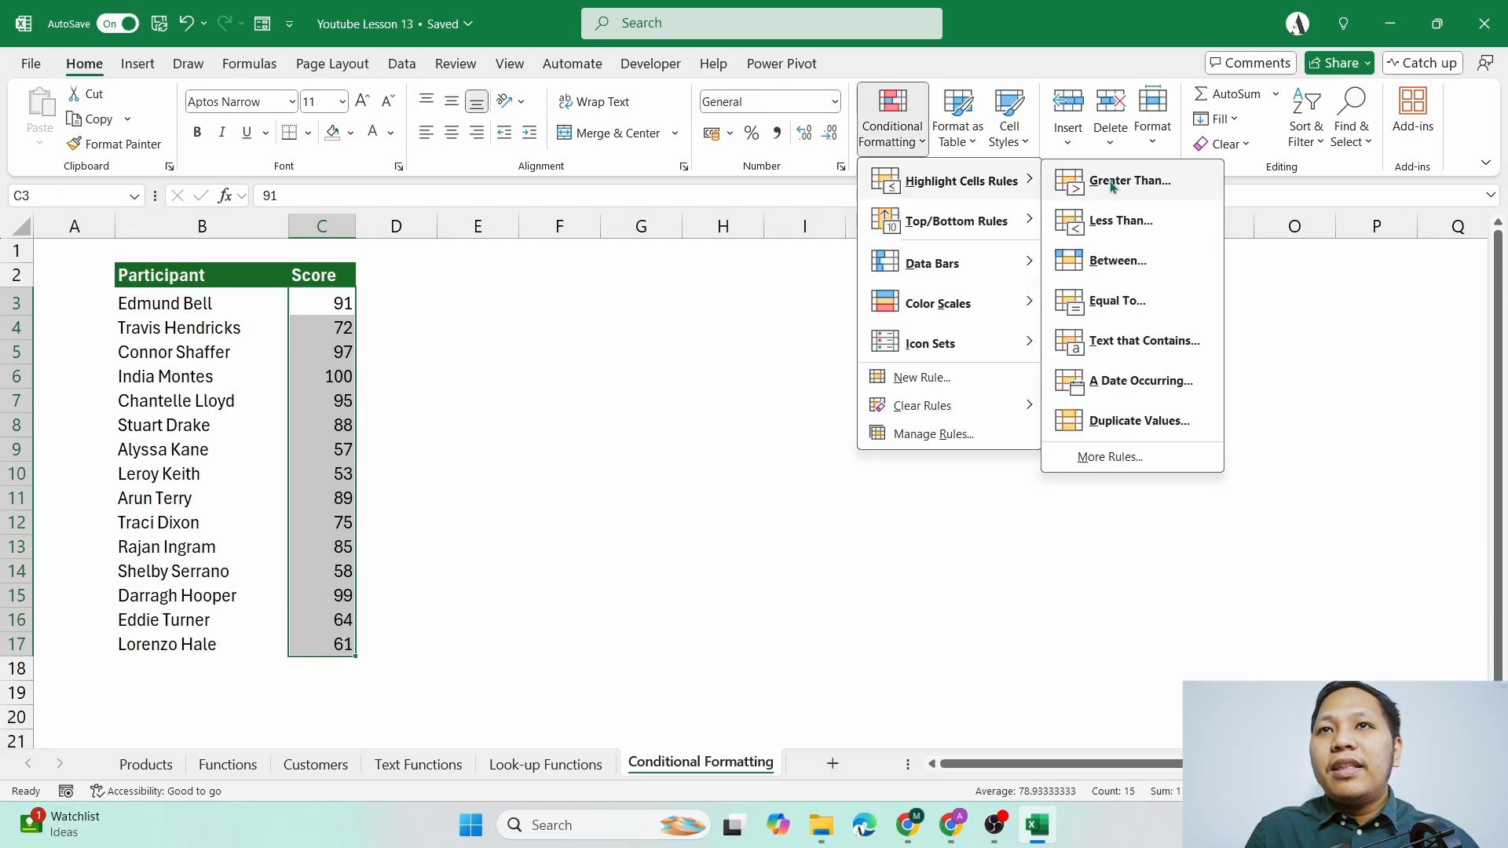
pyautogui.click(1129, 182)
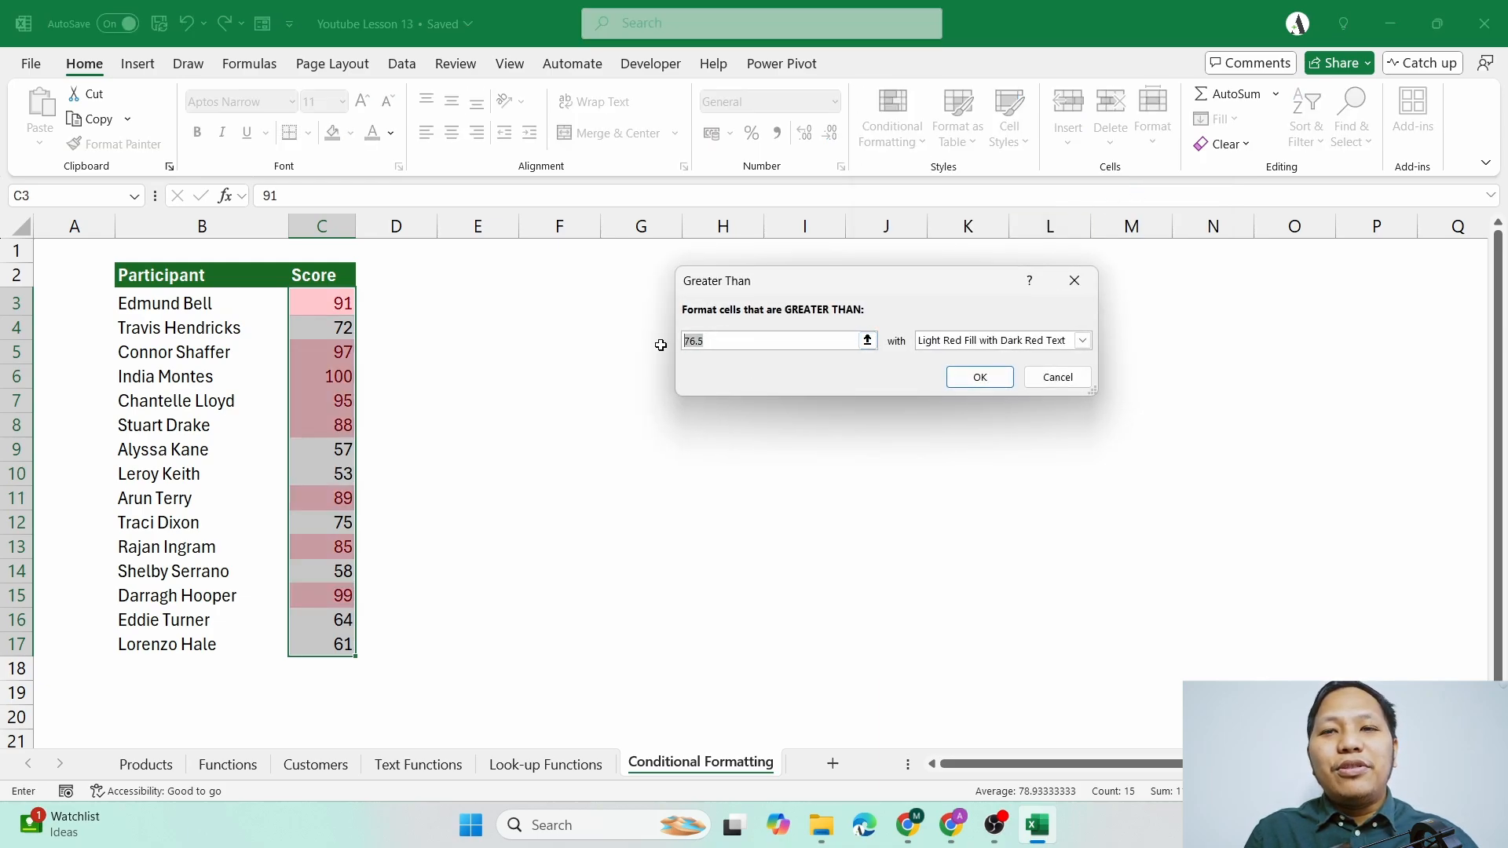
pyautogui.press('BackSpace')
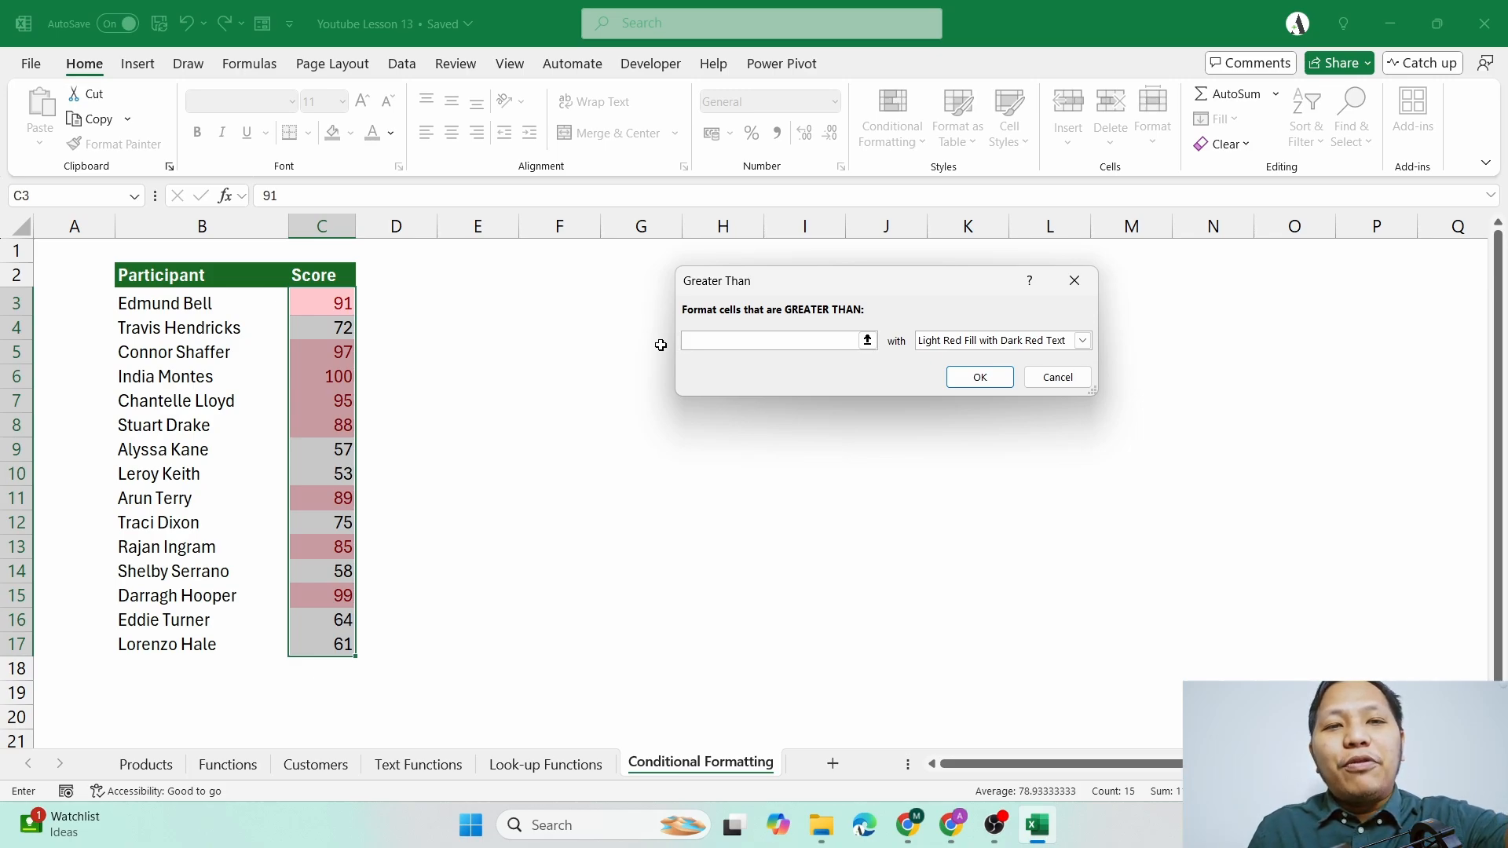
pyautogui.write('7')
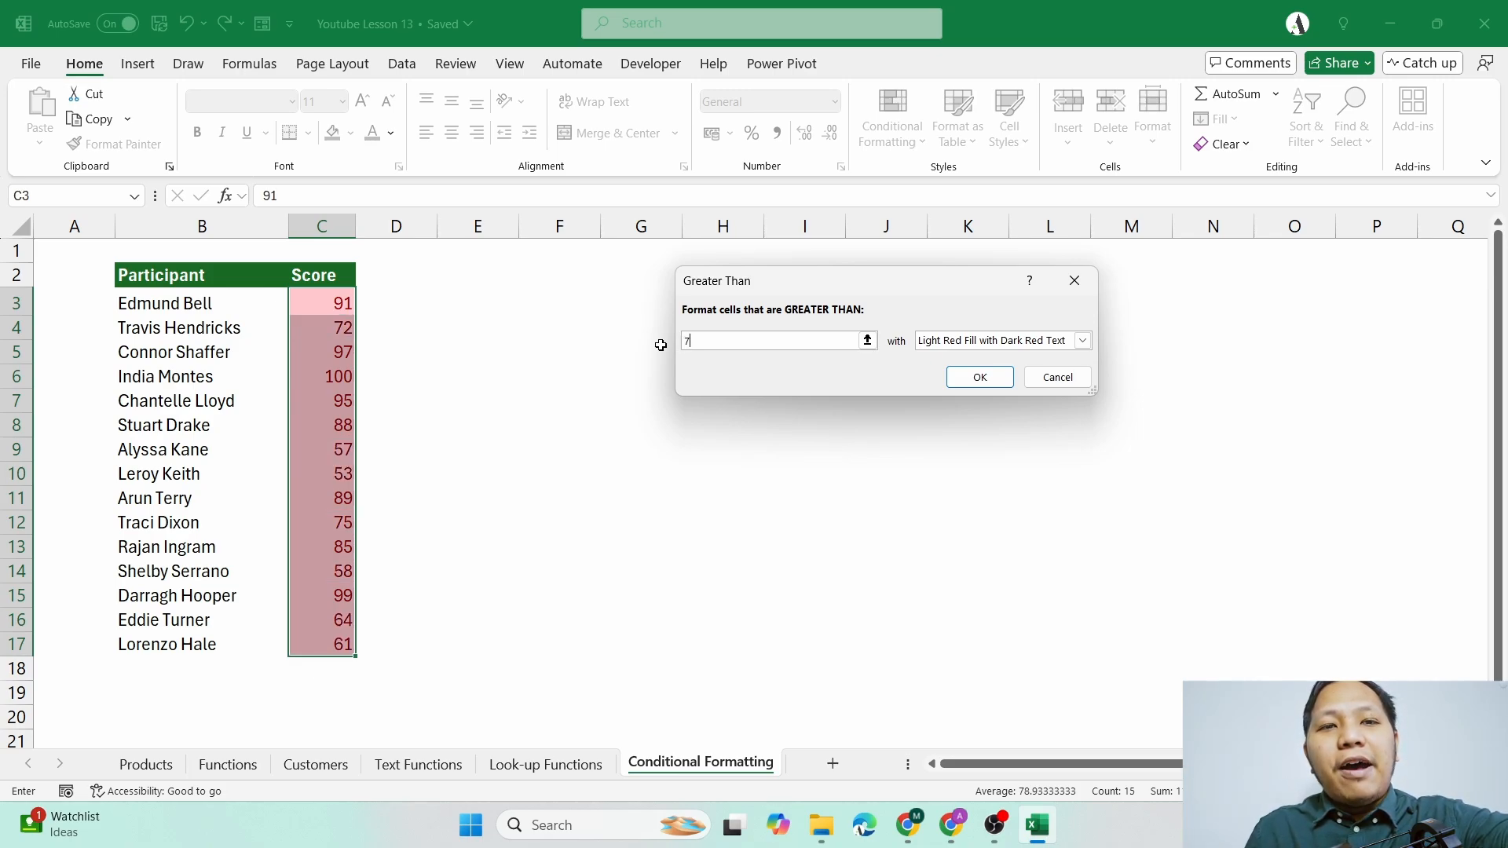
pyautogui.write('4')
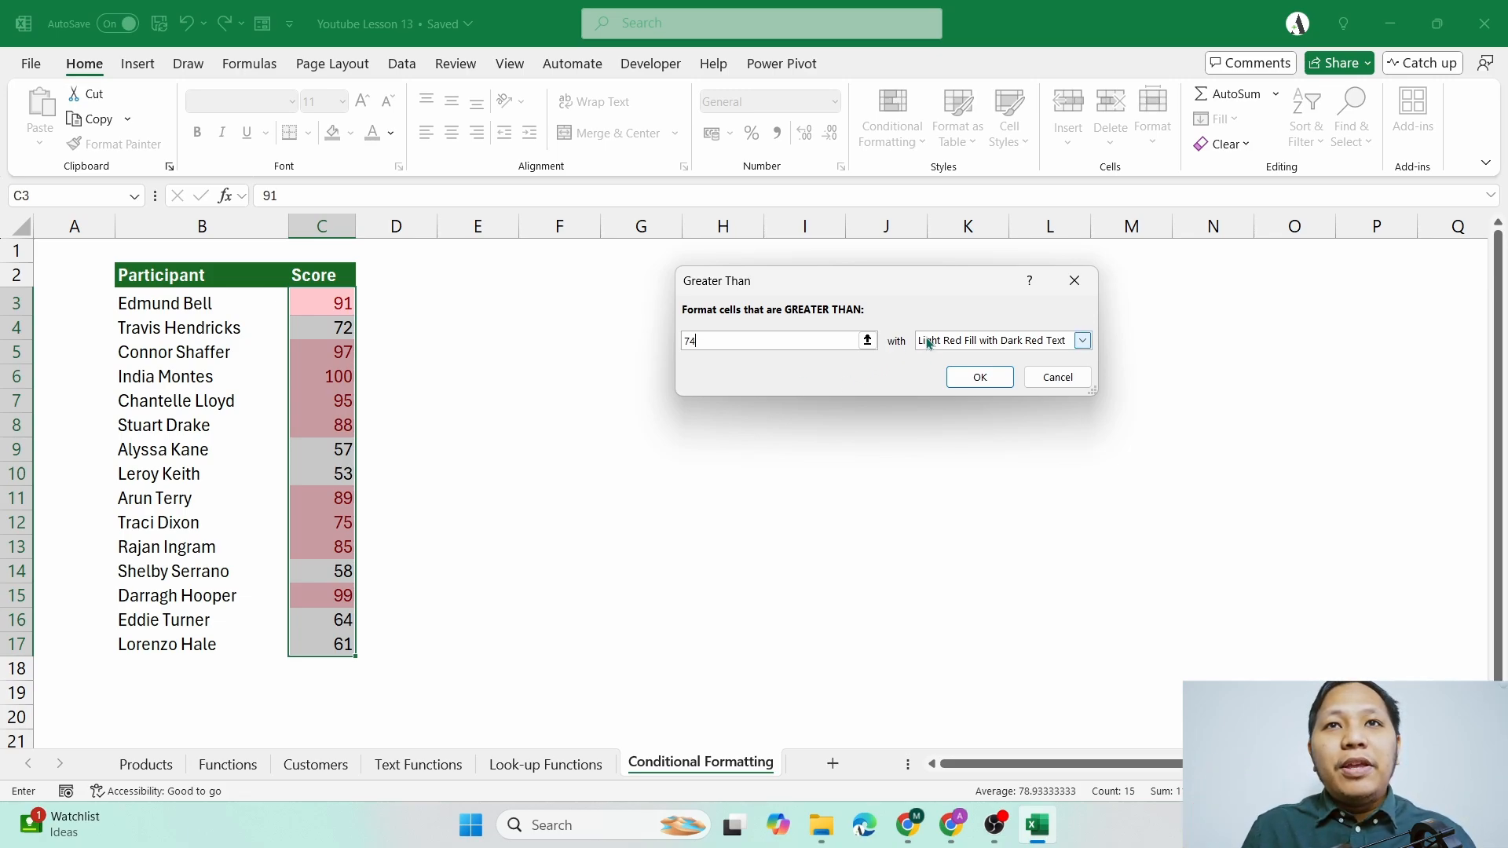
# - Set the Greater Than rule's format to Green Fill with Dark Green Text
pyautogui.moveTo(939, 290); pyautogui.dragTo(833, 281)
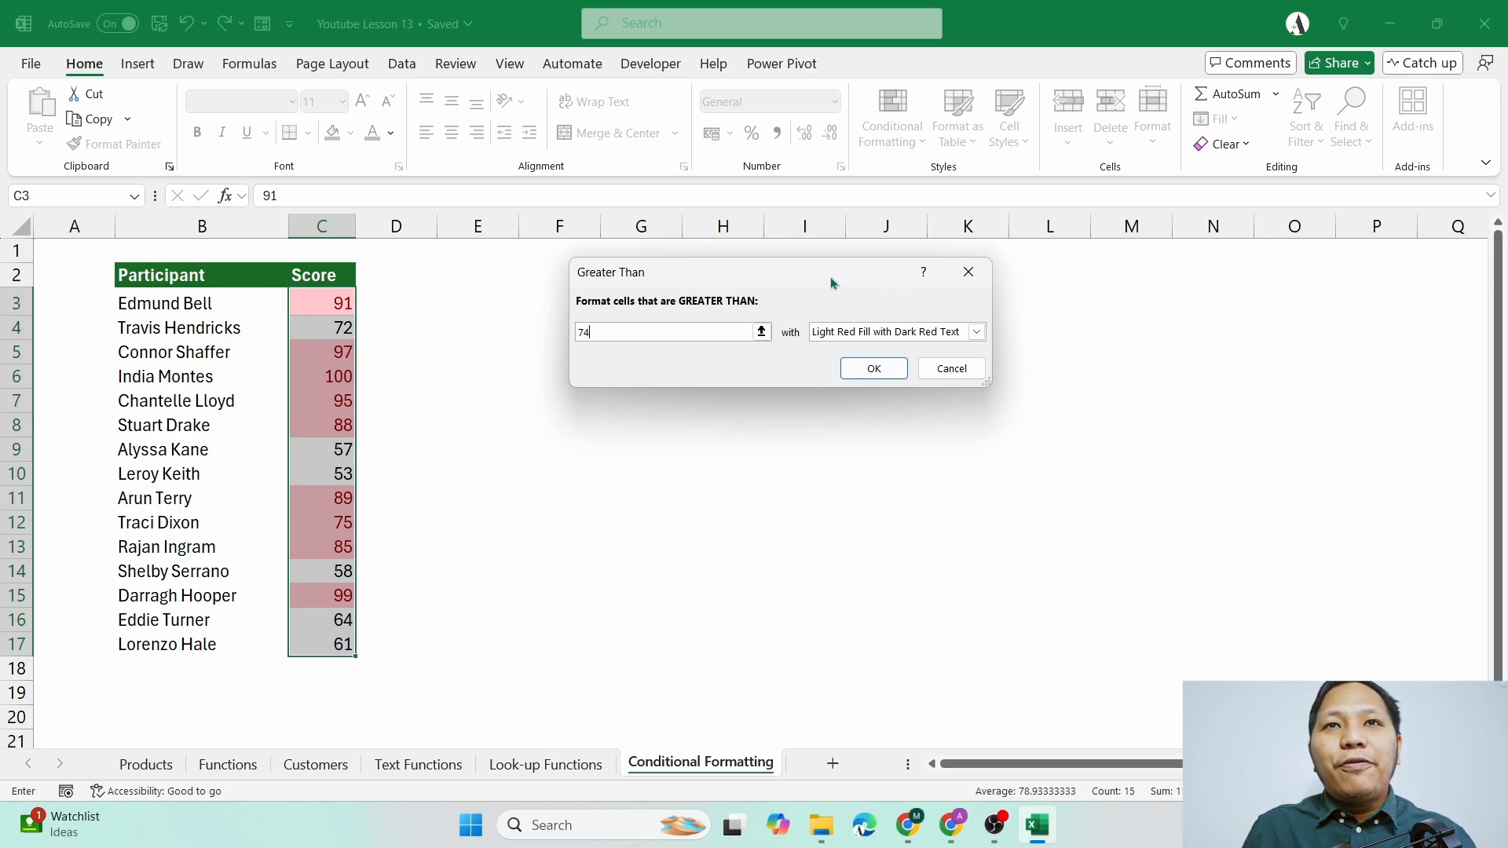
pyautogui.click(833, 333)
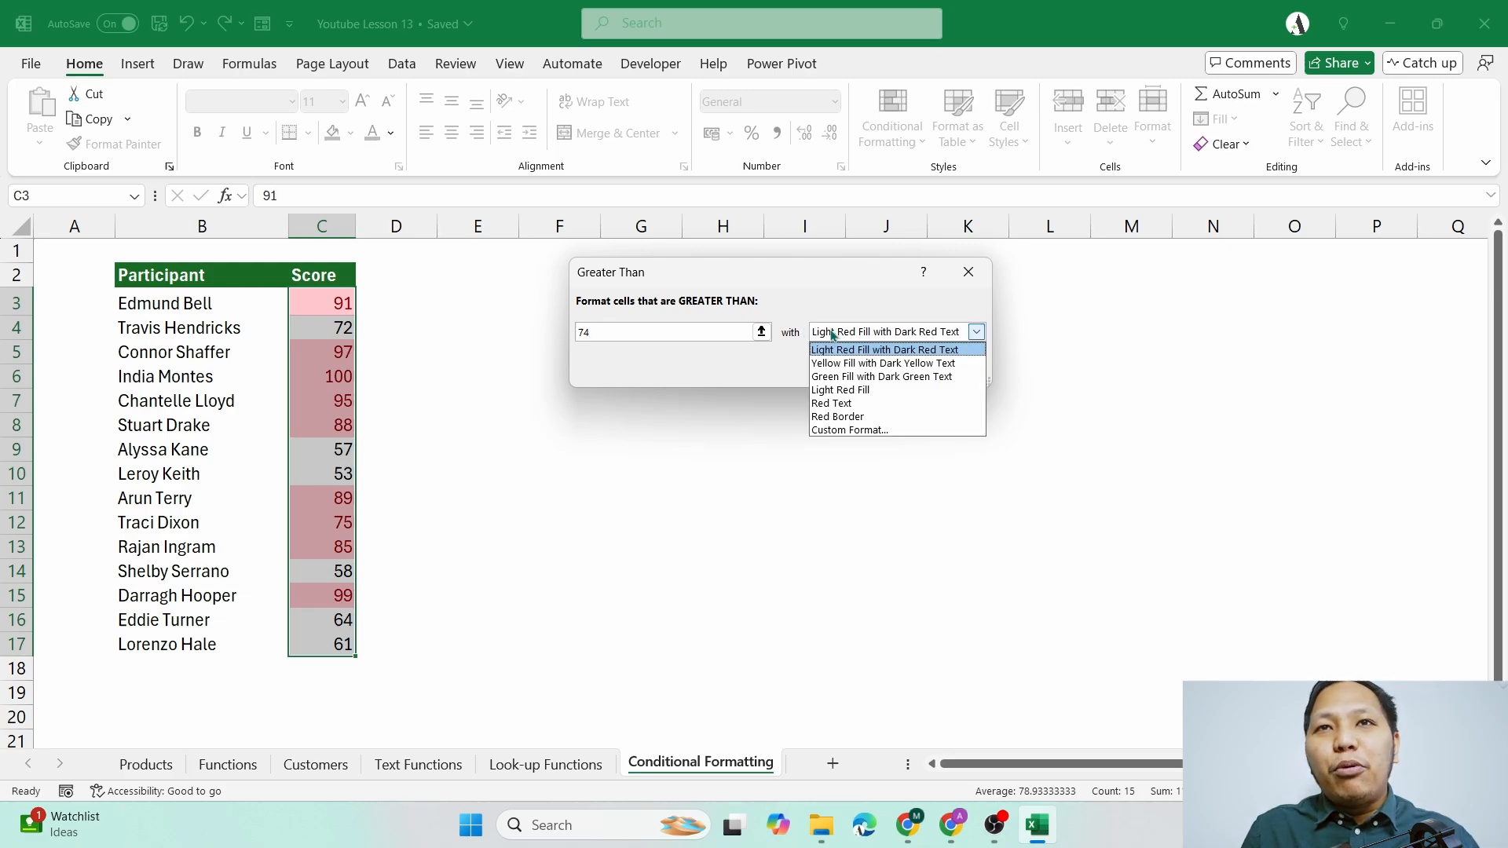
pyautogui.click(828, 377)
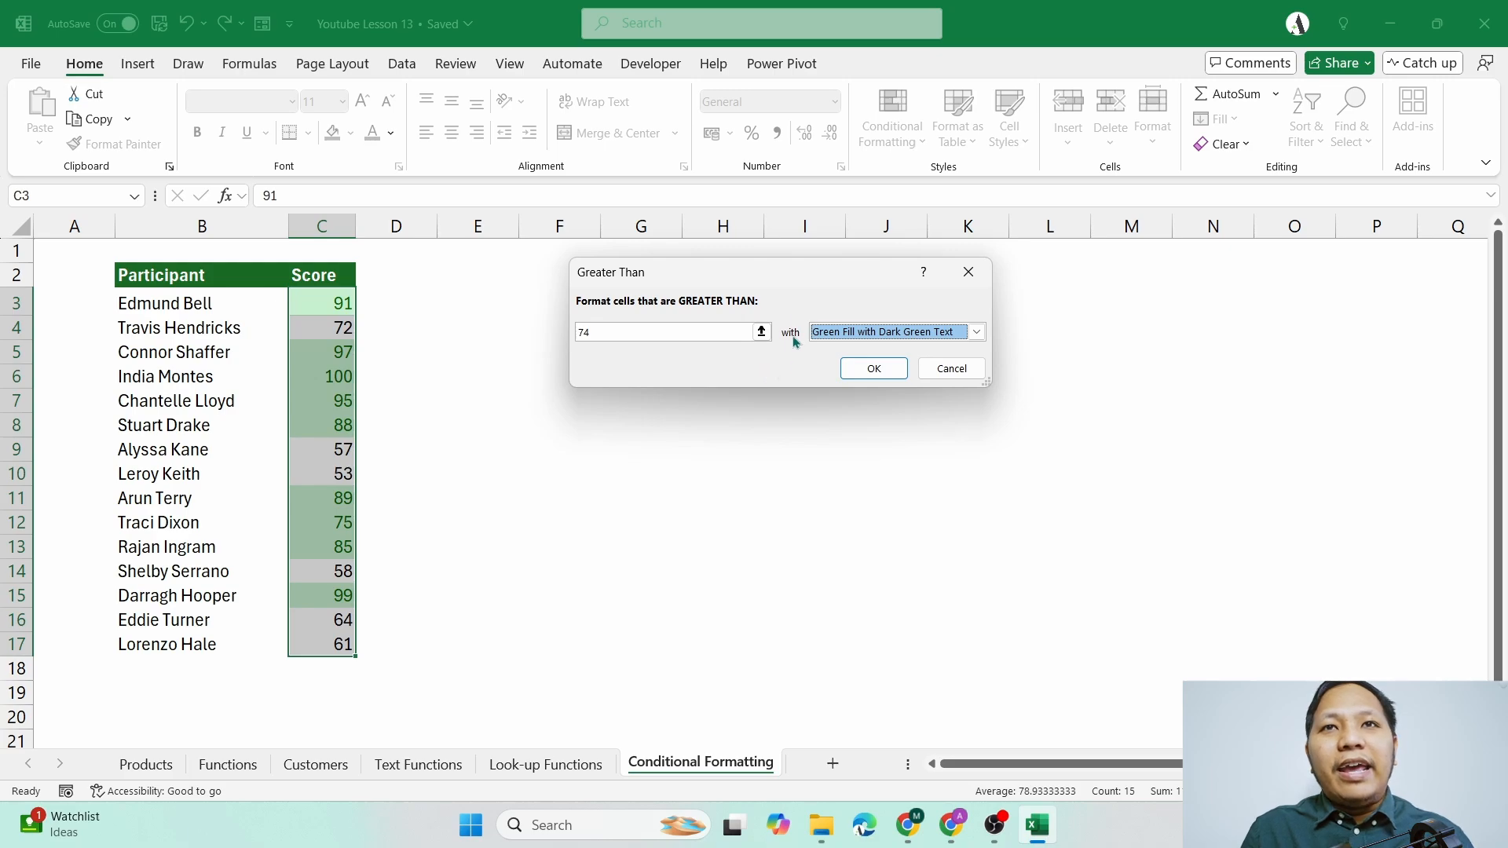
pyautogui.moveTo(783, 277); pyautogui.dragTo(876, 294)
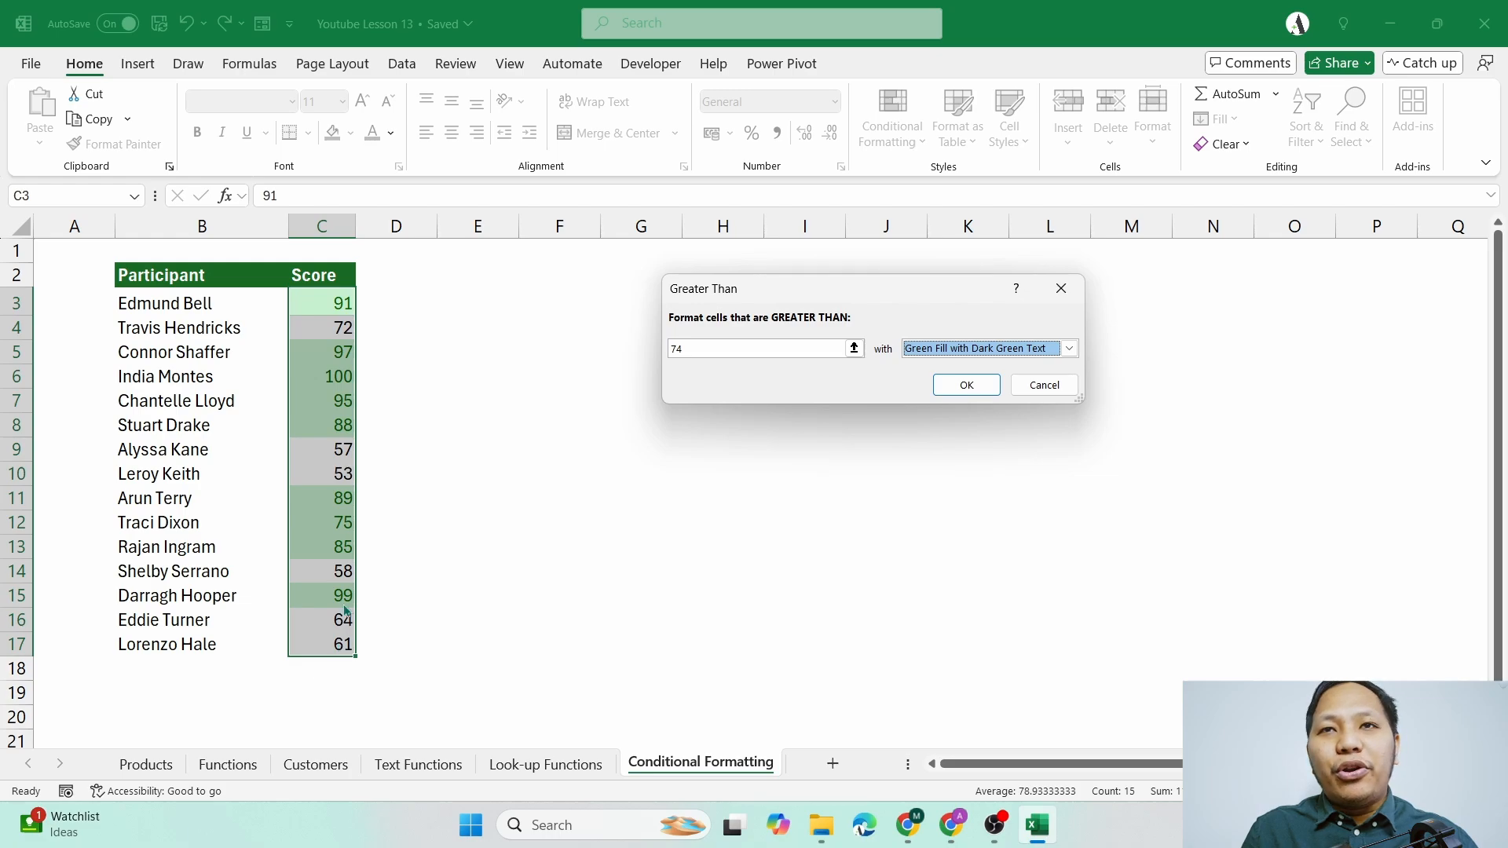
# - Give the Greater Than rule a custom format with the purple theme color for the font
pyautogui.click(931, 354)
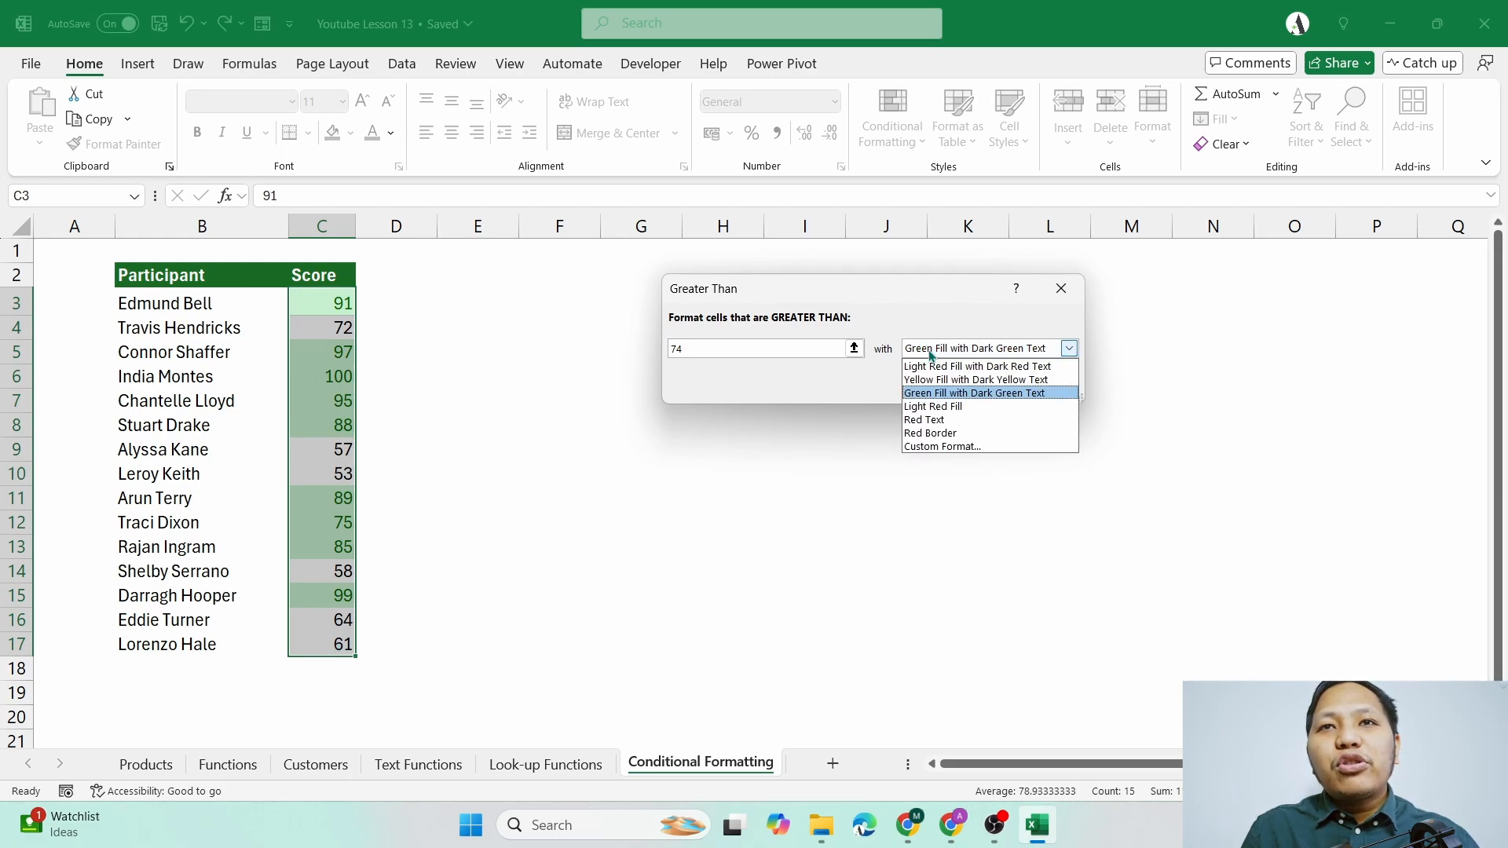
pyautogui.click(935, 448)
pyautogui.moveTo(831, 61); pyautogui.dragTo(665, 239)
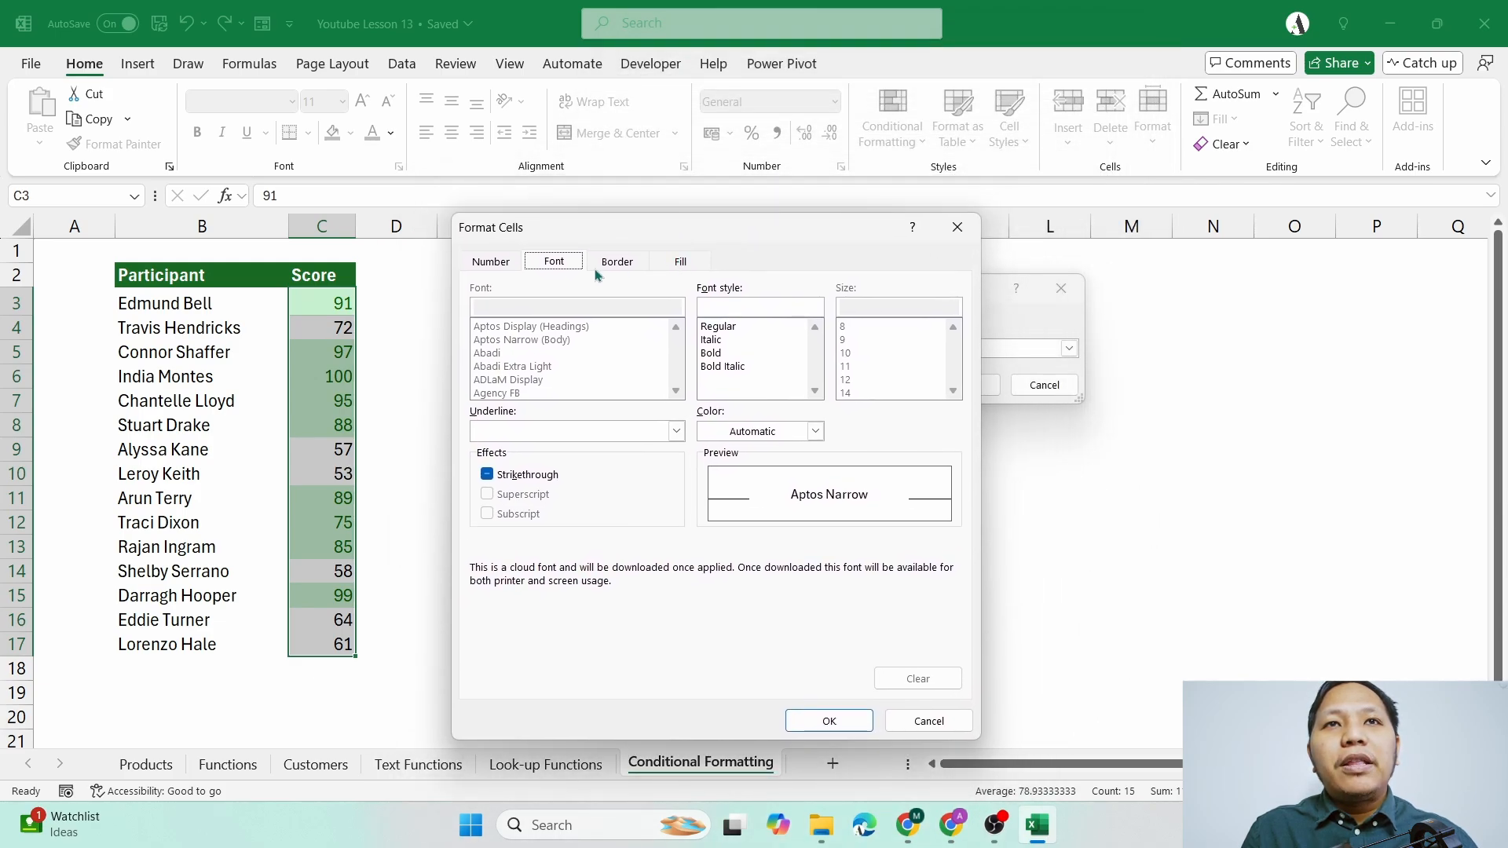
pyautogui.click(775, 430)
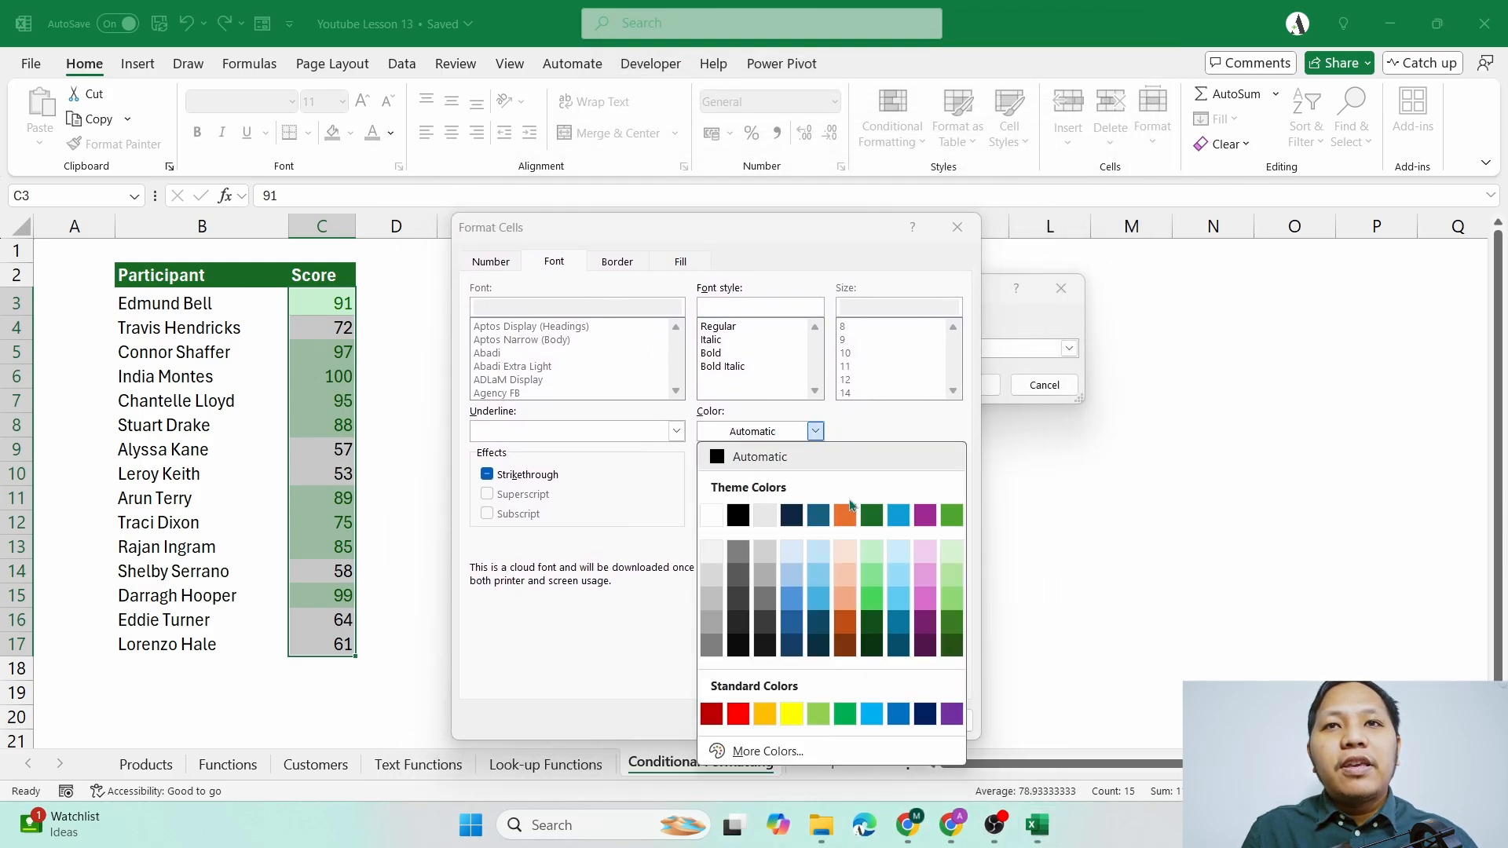
pyautogui.click(925, 515)
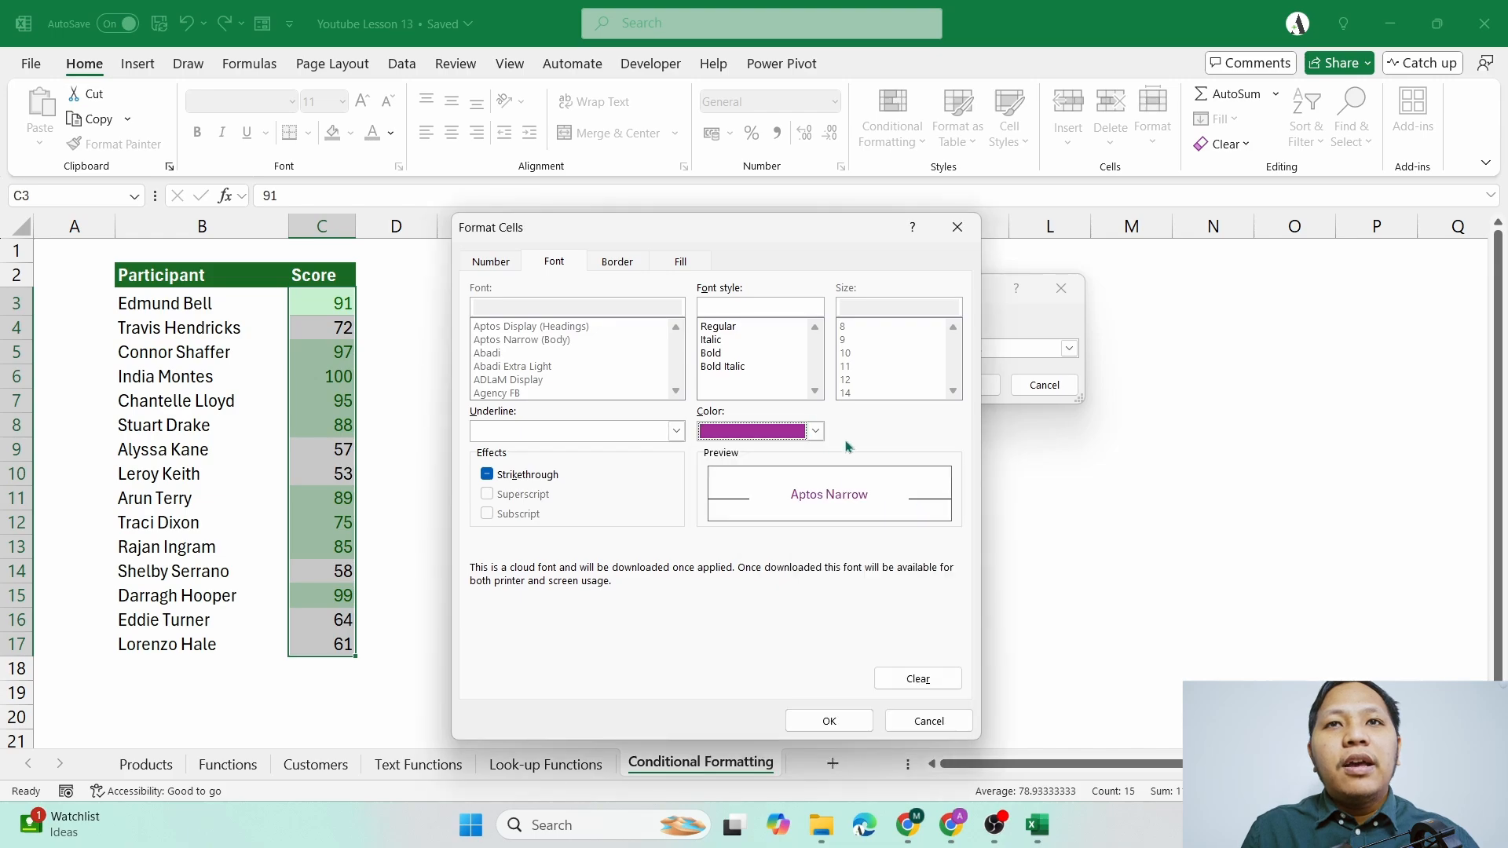
pyautogui.moveTo(785, 229); pyautogui.dragTo(684, 71)
pyautogui.click(729, 562)
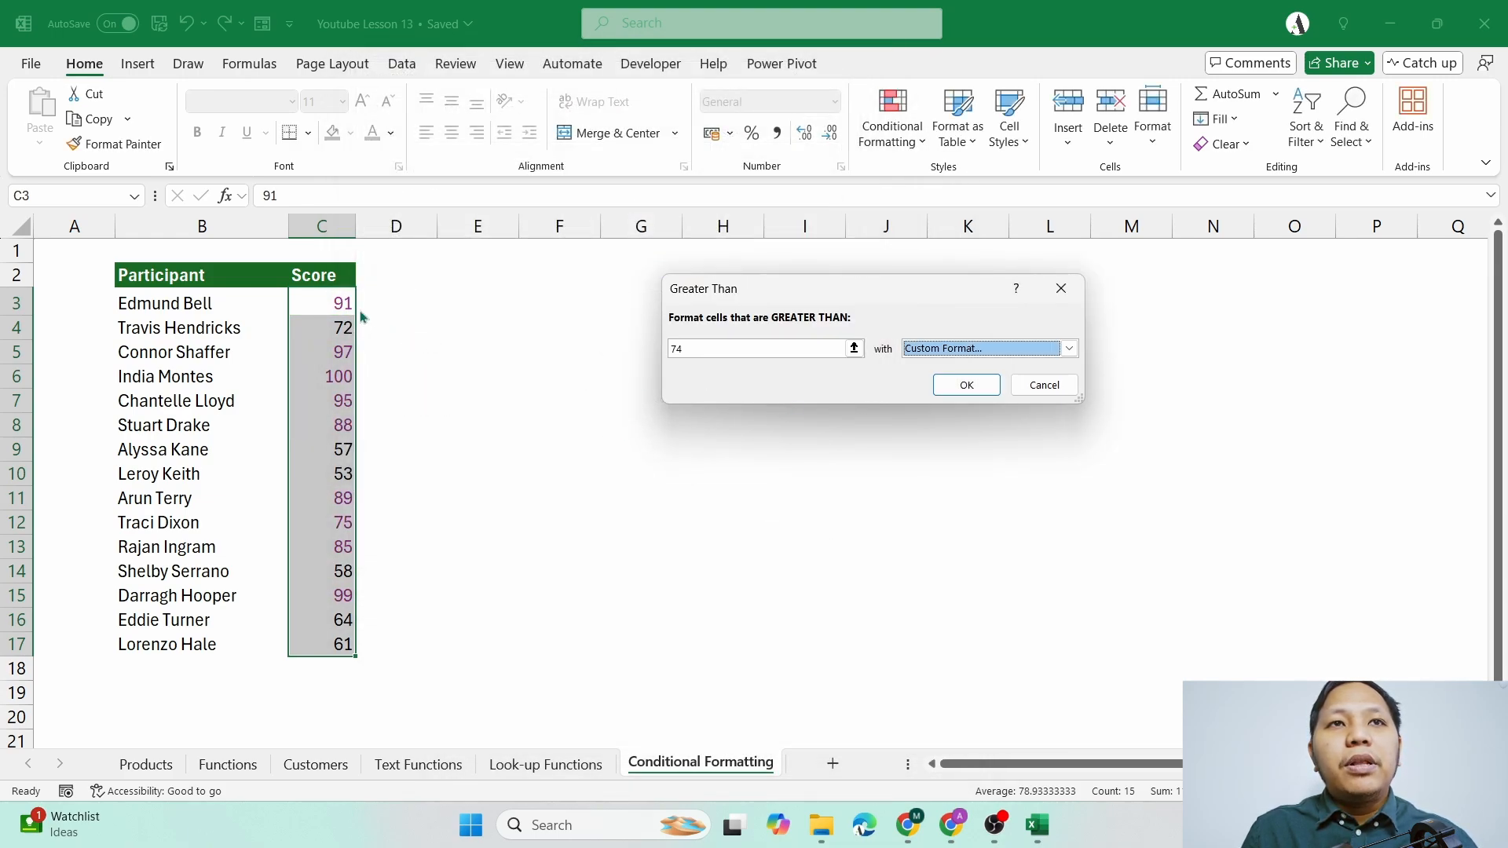
# - Add a light purple background fill to the rule's custom format and apply the rule to the scores
pyautogui.click(991, 352)
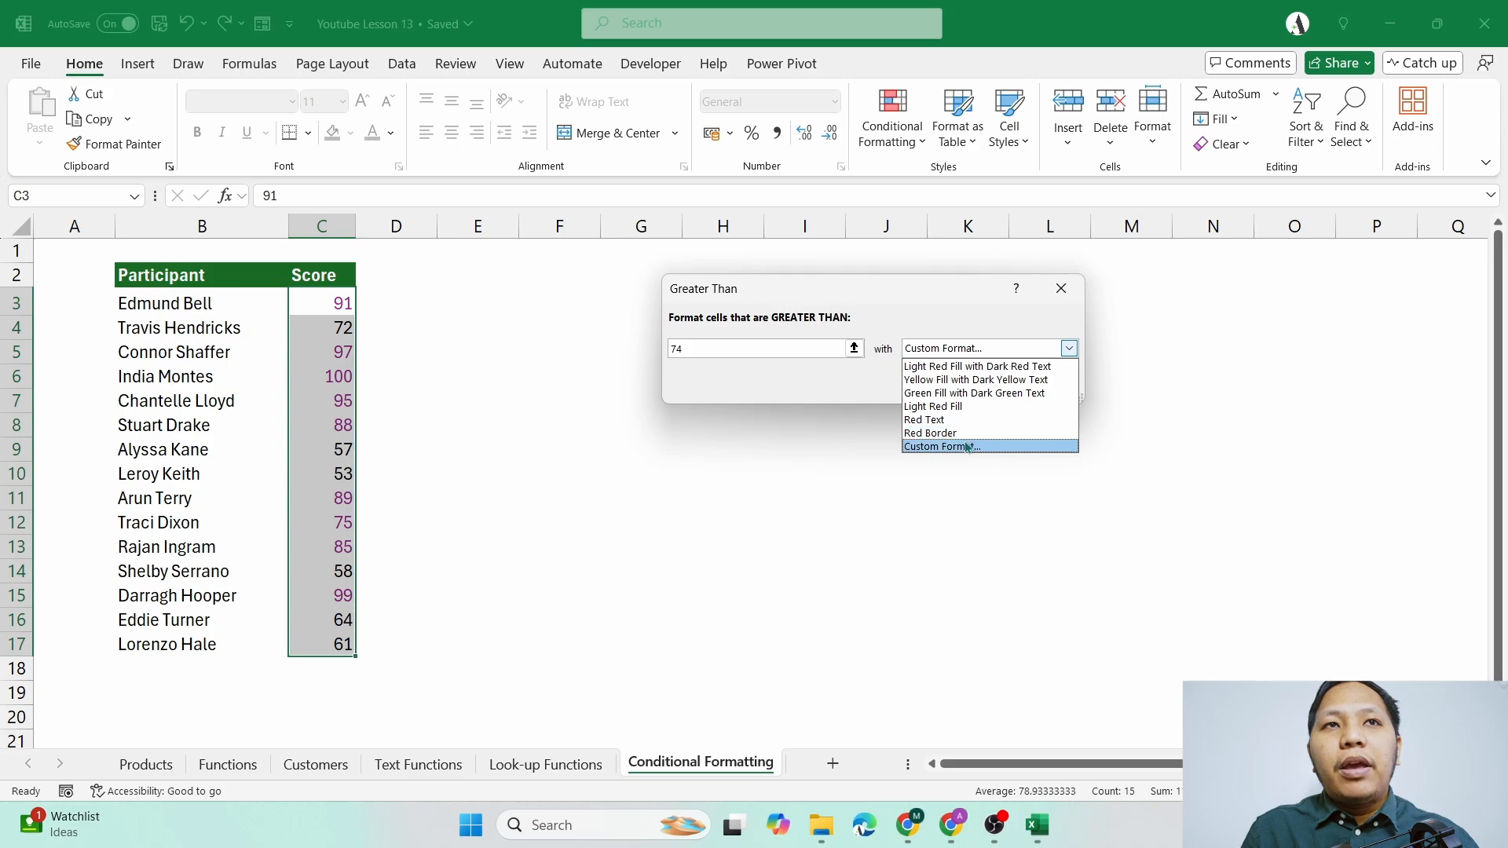
pyautogui.click(942, 445)
pyautogui.moveTo(626, 71); pyautogui.dragTo(905, 182)
pyautogui.click(855, 209)
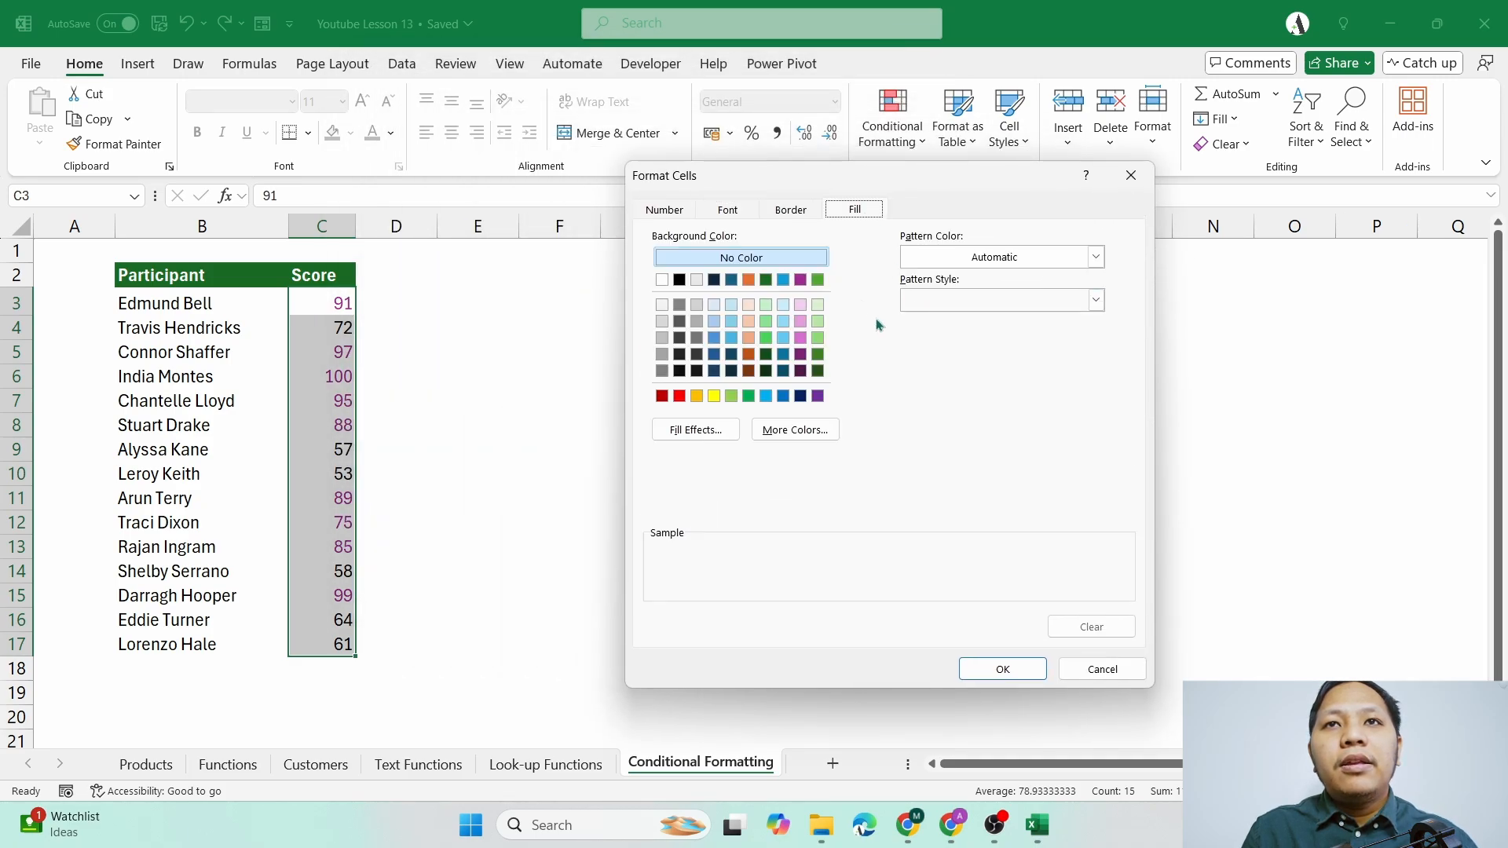
pyautogui.click(803, 307)
pyautogui.click(1003, 669)
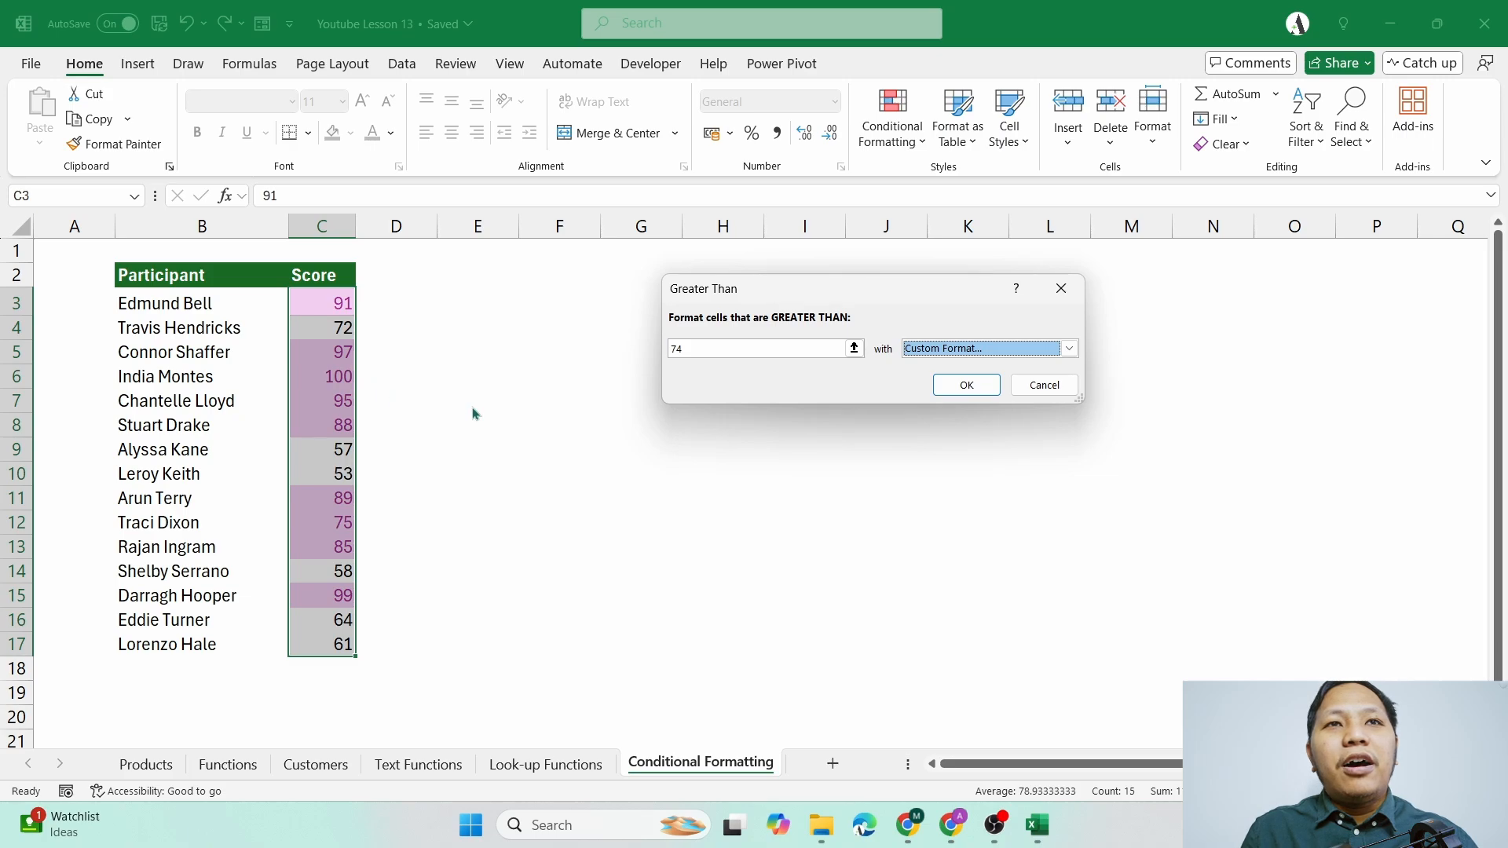
pyautogui.click(963, 386)
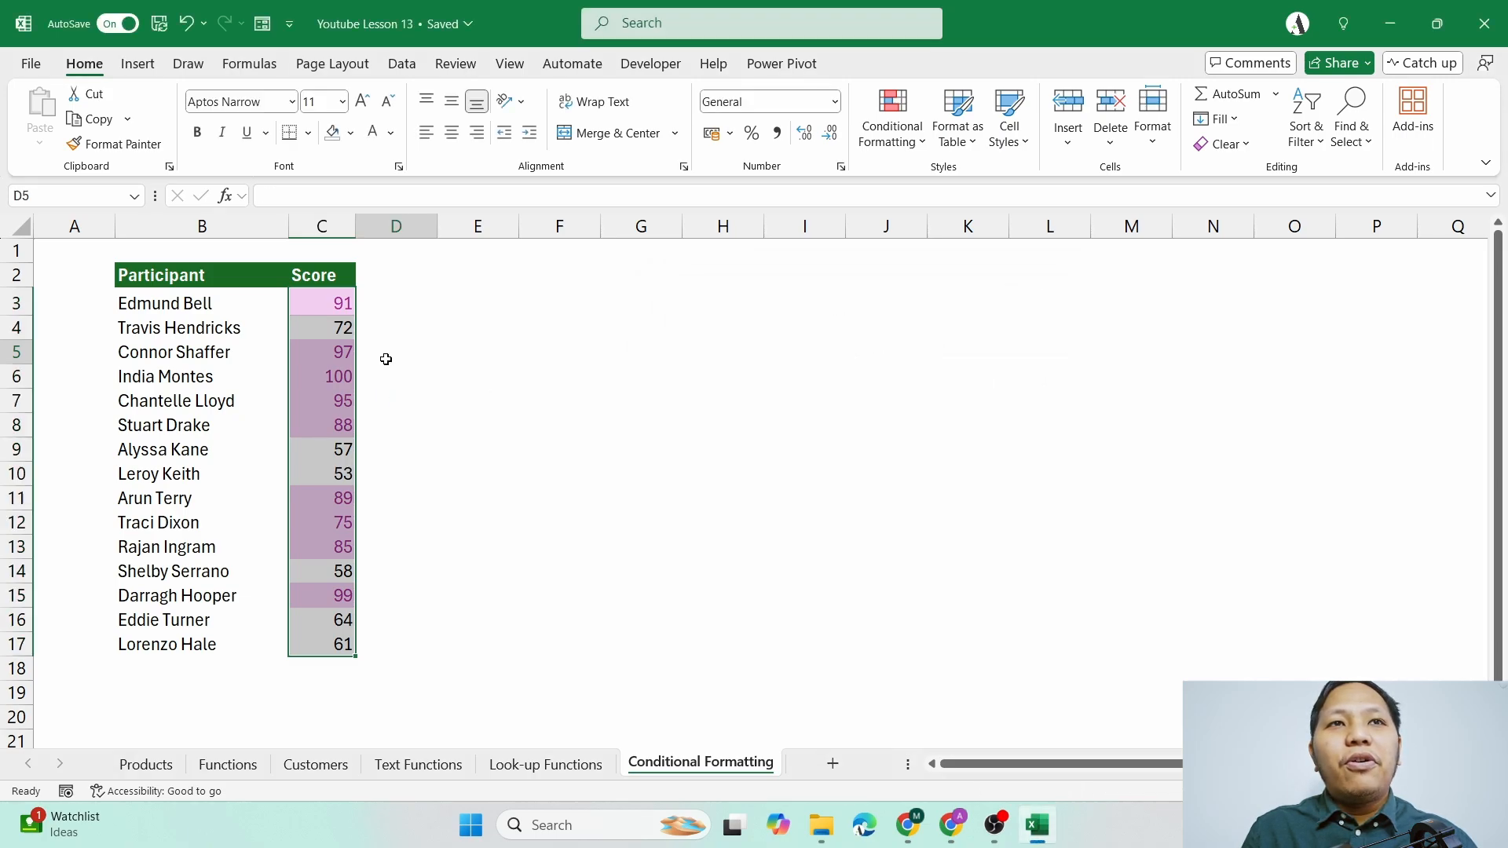
pyautogui.click(388, 355)
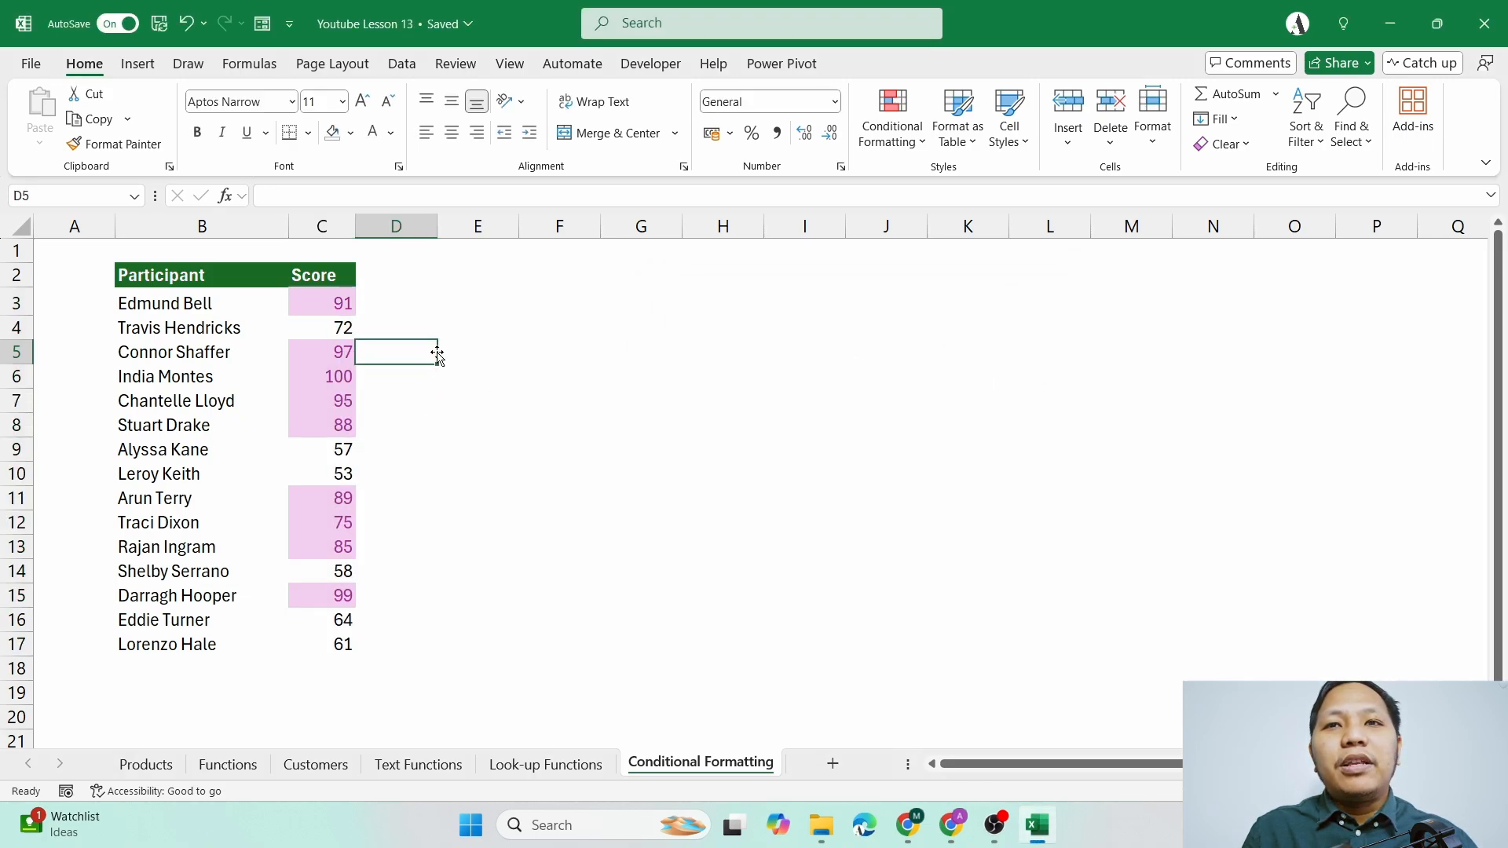
# - Fill the score cells C3:C17 with the lightest green theme color
pyautogui.moveTo(334, 302); pyautogui.dragTo(346, 650)
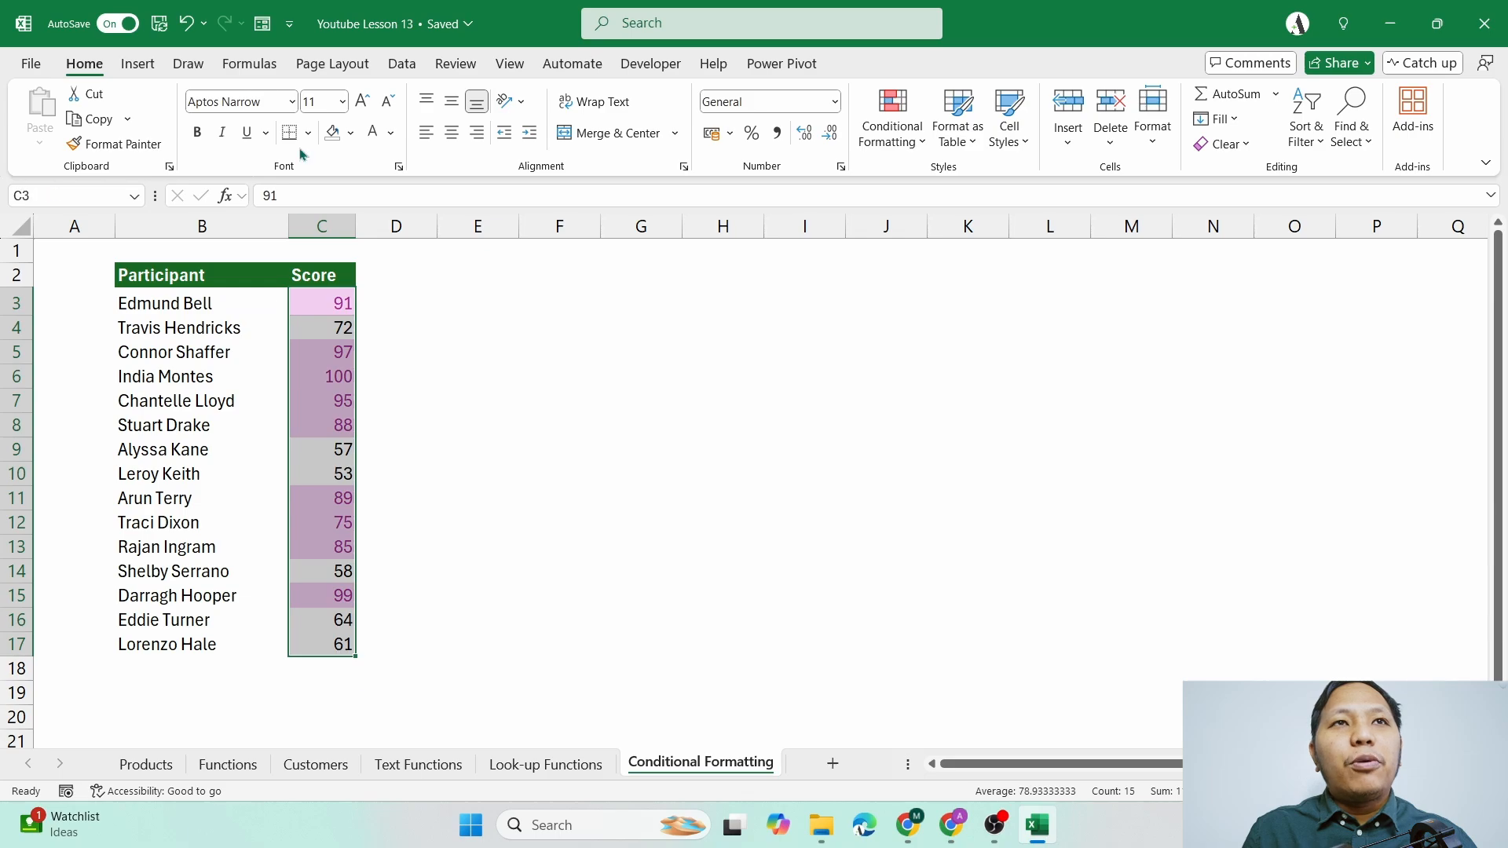
pyautogui.click(352, 137)
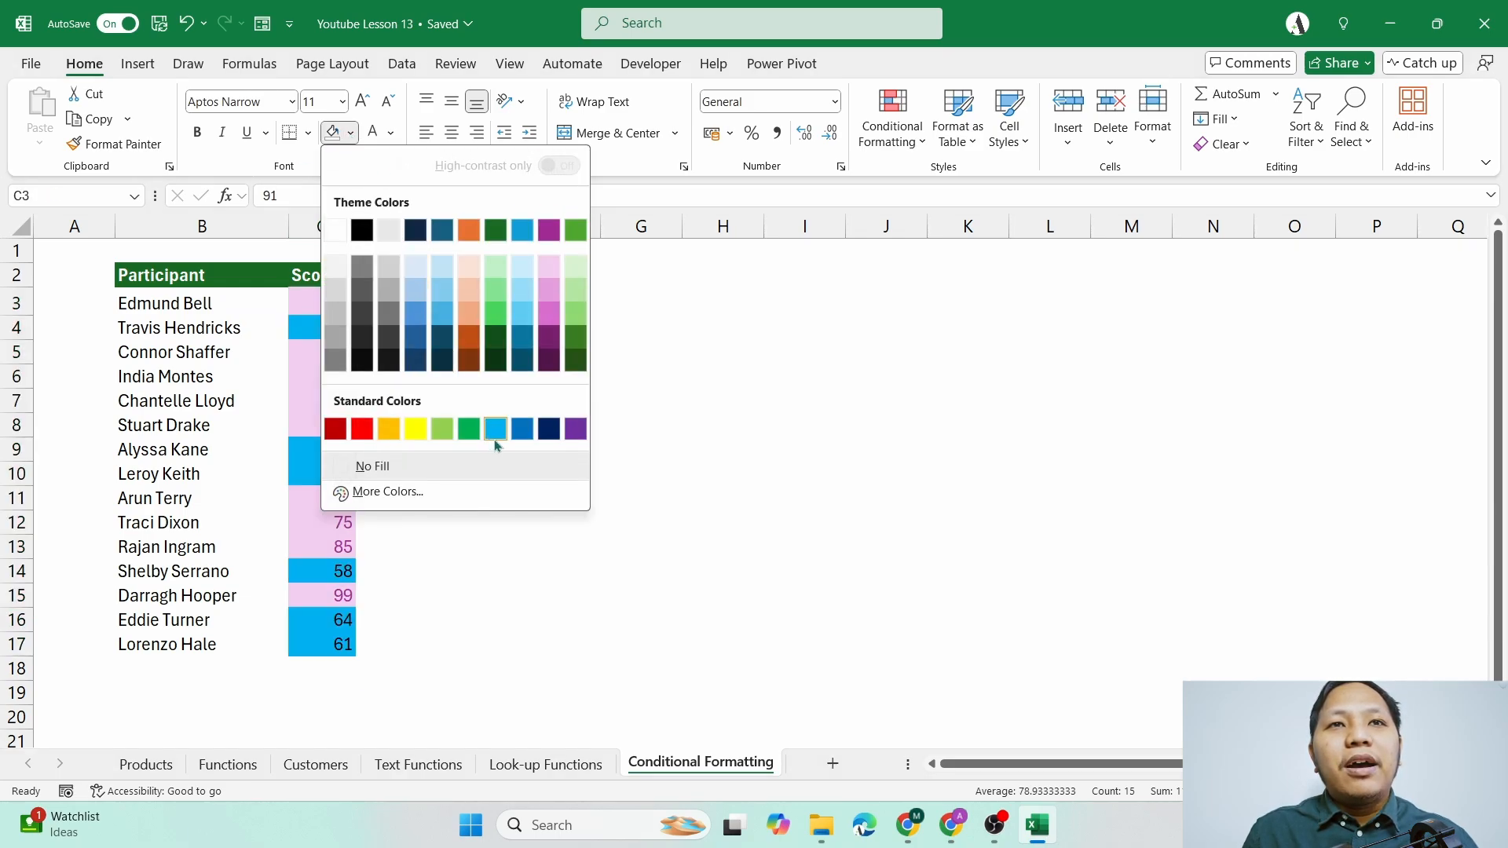
pyautogui.click(575, 279)
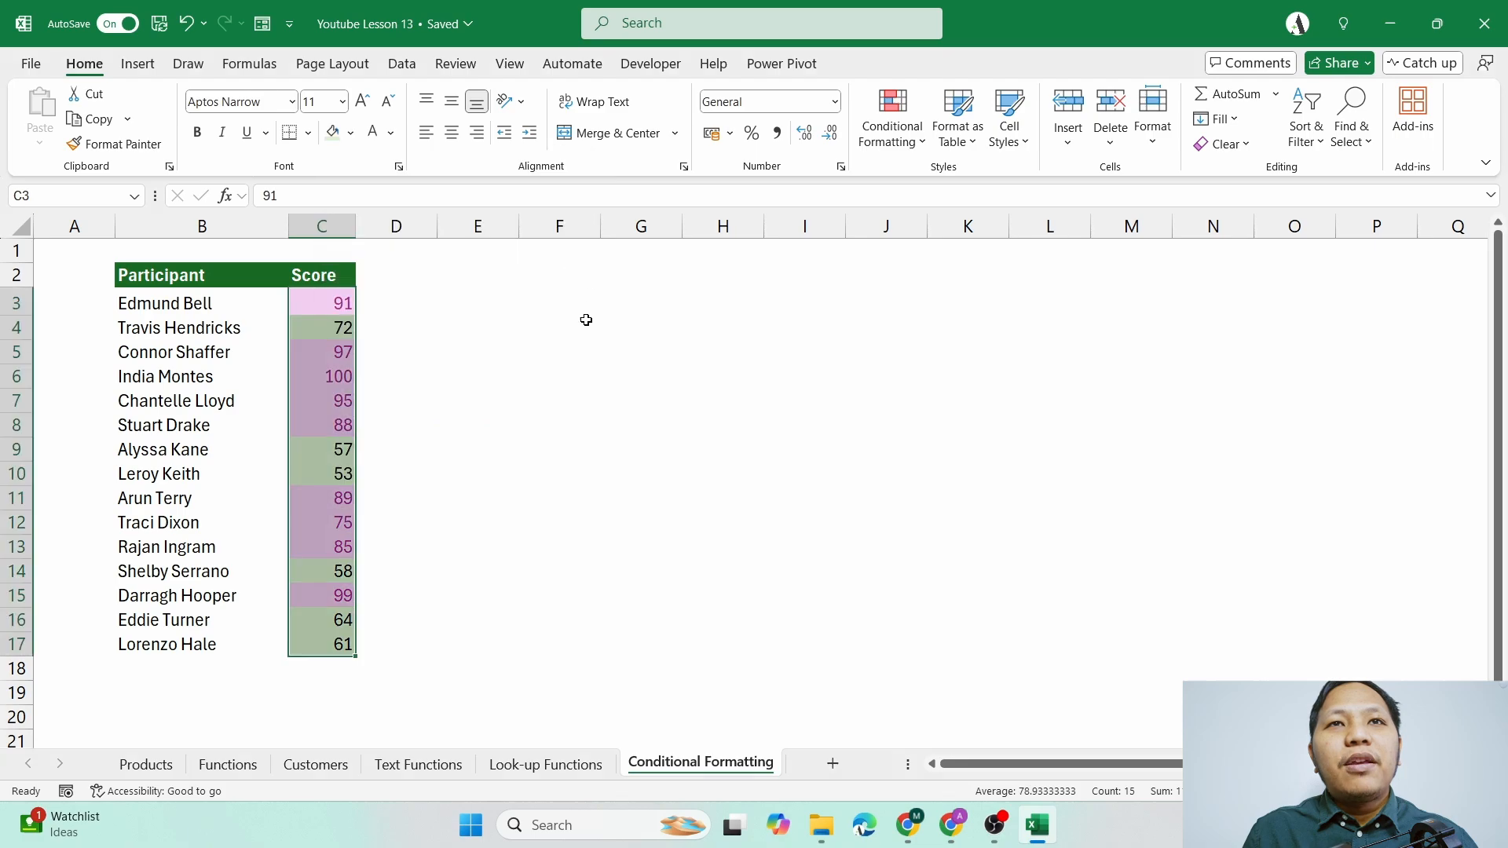
pyautogui.click(456, 320)
# - Examine how the conditional format and the manual green fill combine across the scores in C3:C17
pyautogui.moveTo(332, 297); pyautogui.dragTo(346, 644)
pyautogui.click(330, 304)
pyautogui.moveTo(330, 304); pyautogui.dragTo(330, 648)
pyautogui.click(471, 327)
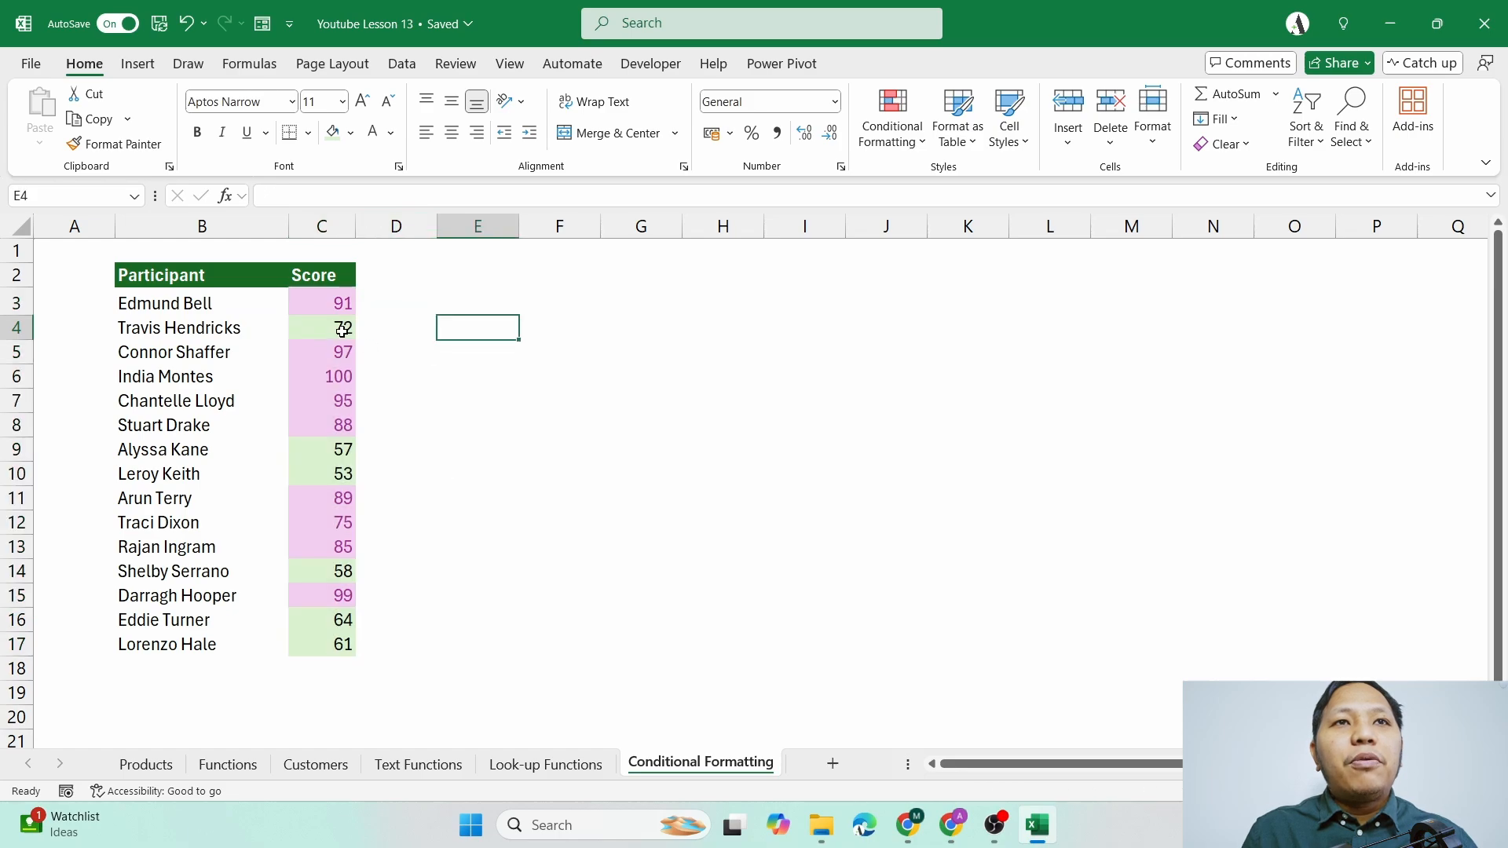
pyautogui.click(325, 306)
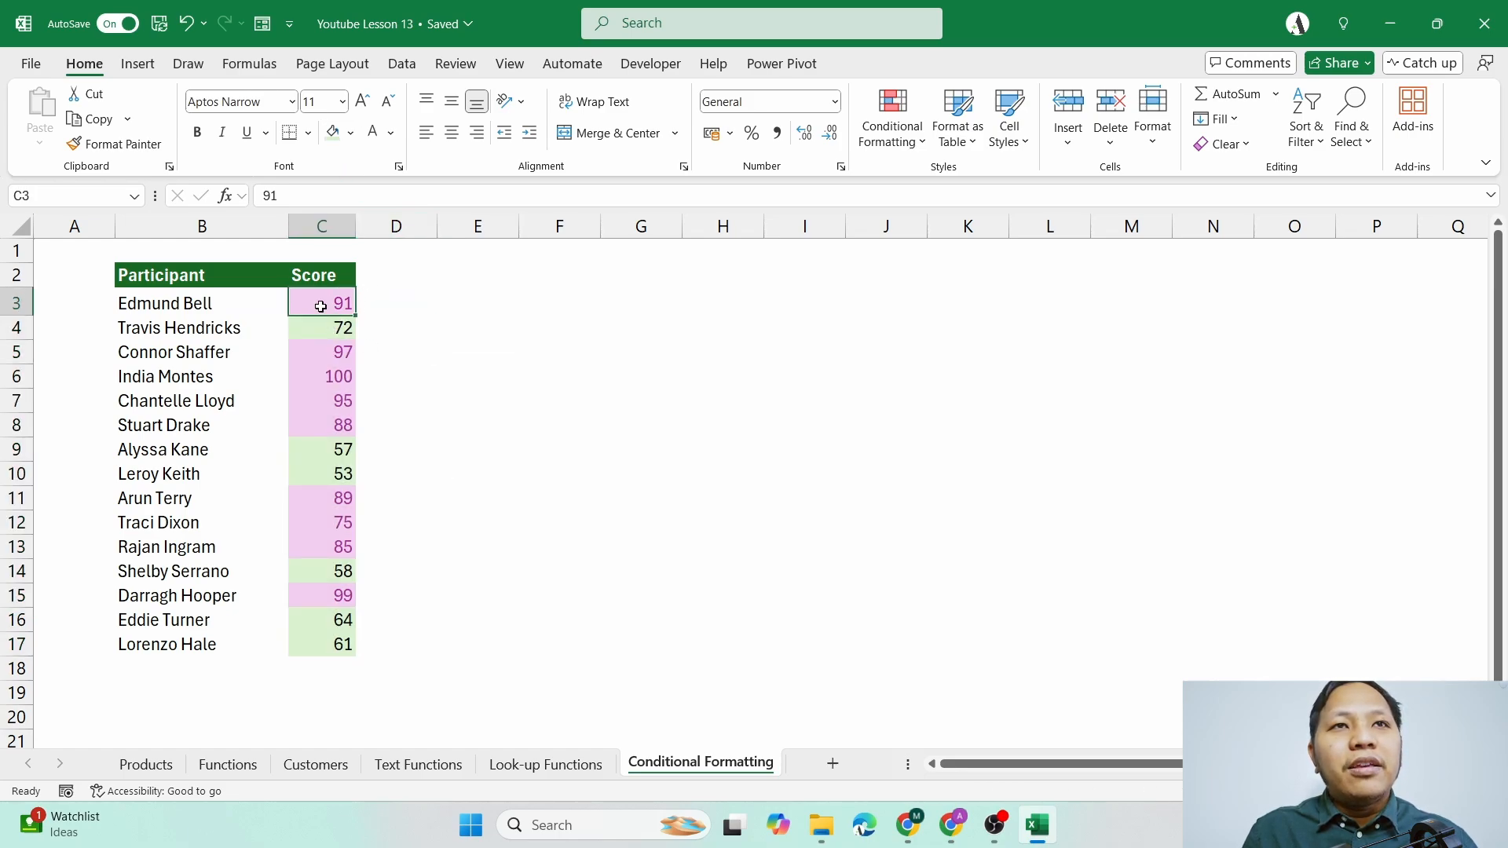
pyautogui.moveTo(313, 351); pyautogui.dragTo(323, 421)
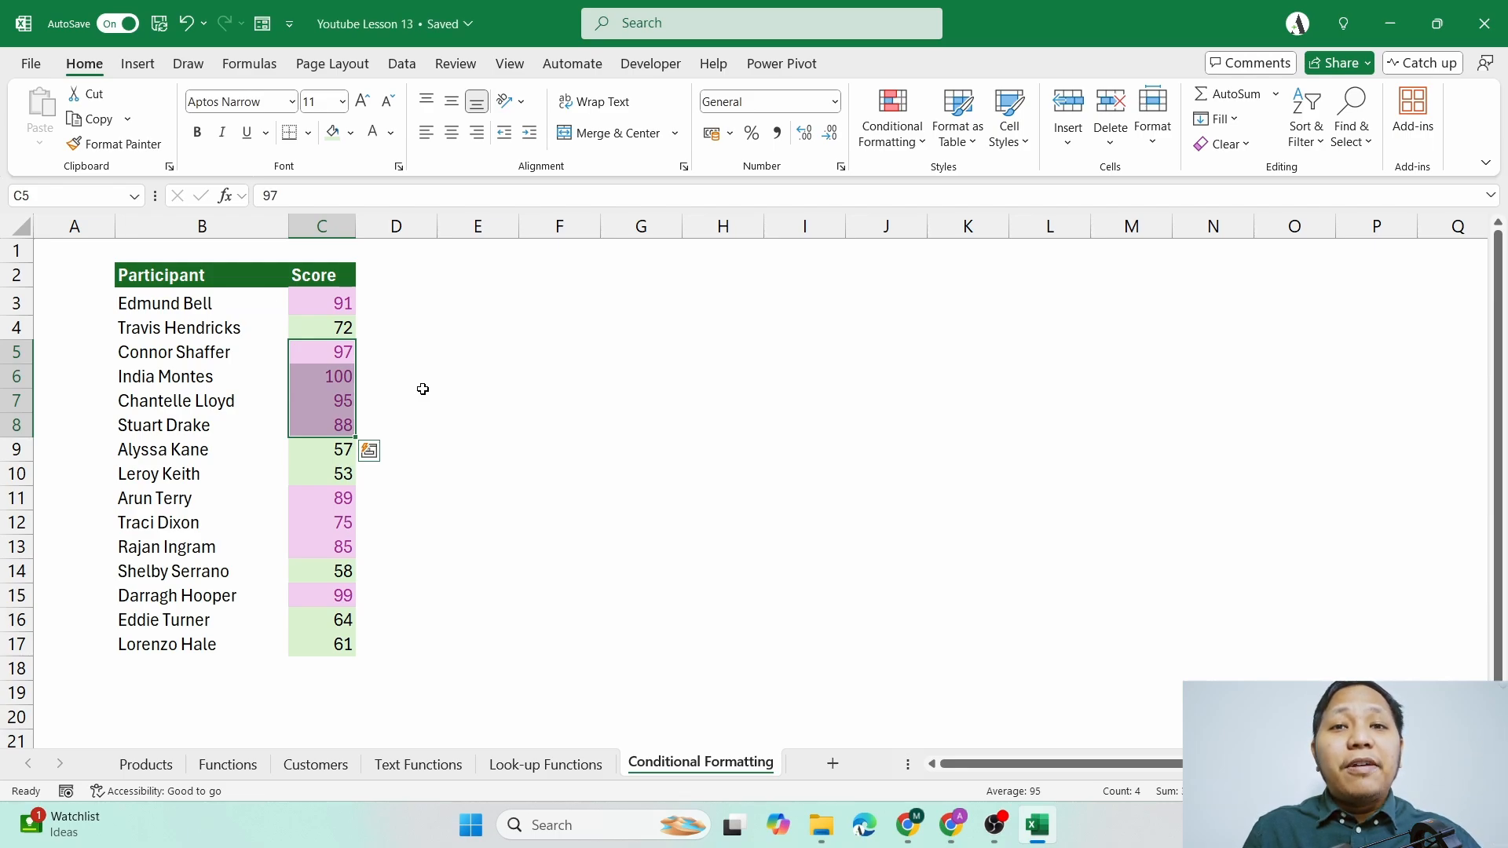
pyautogui.moveTo(322, 303); pyautogui.dragTo(322, 645)
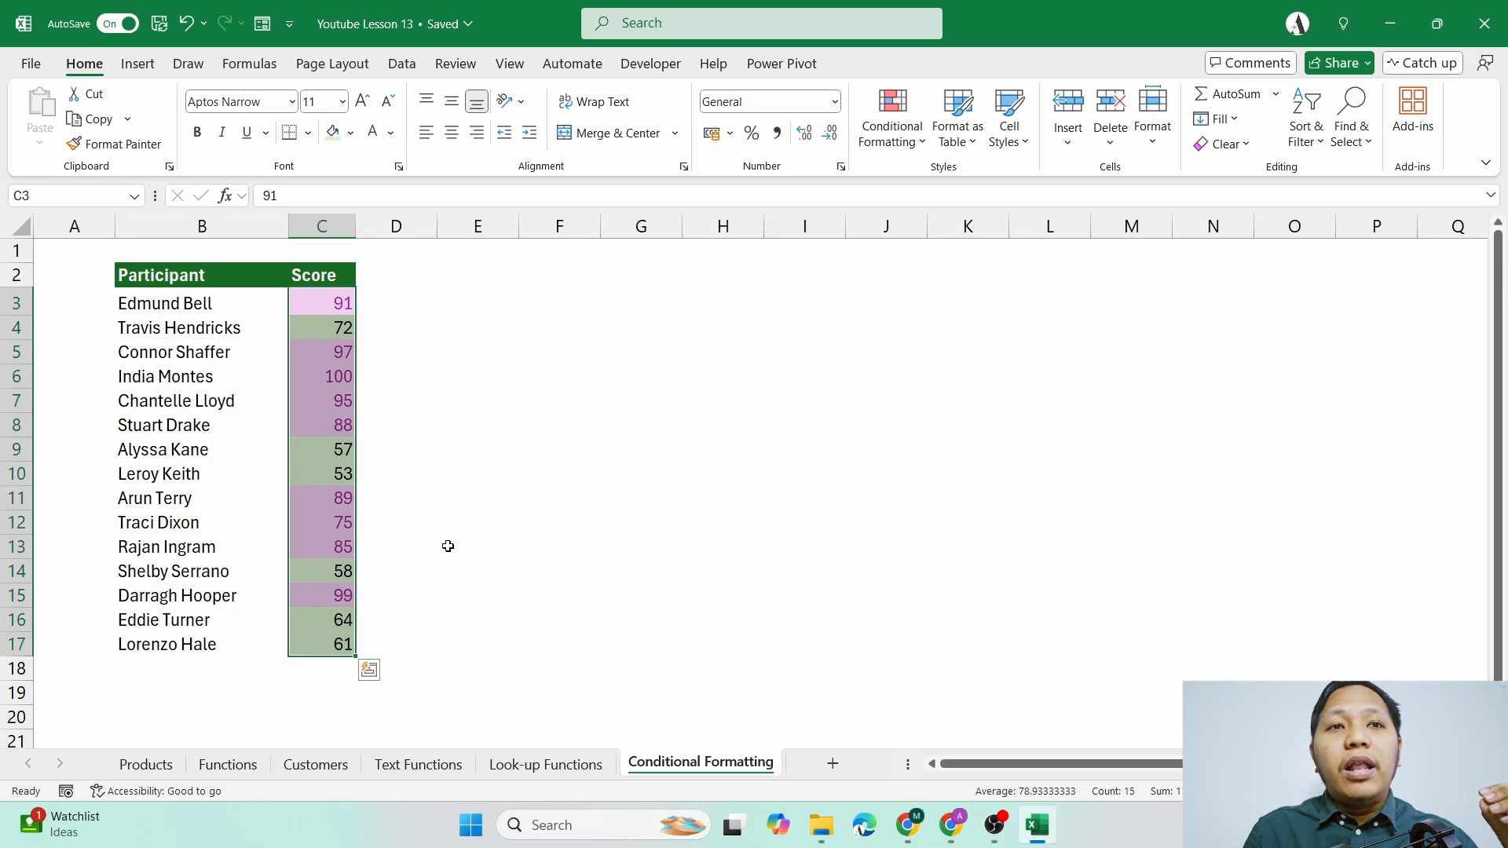
pyautogui.moveTo(330, 301); pyautogui.dragTo(336, 644)
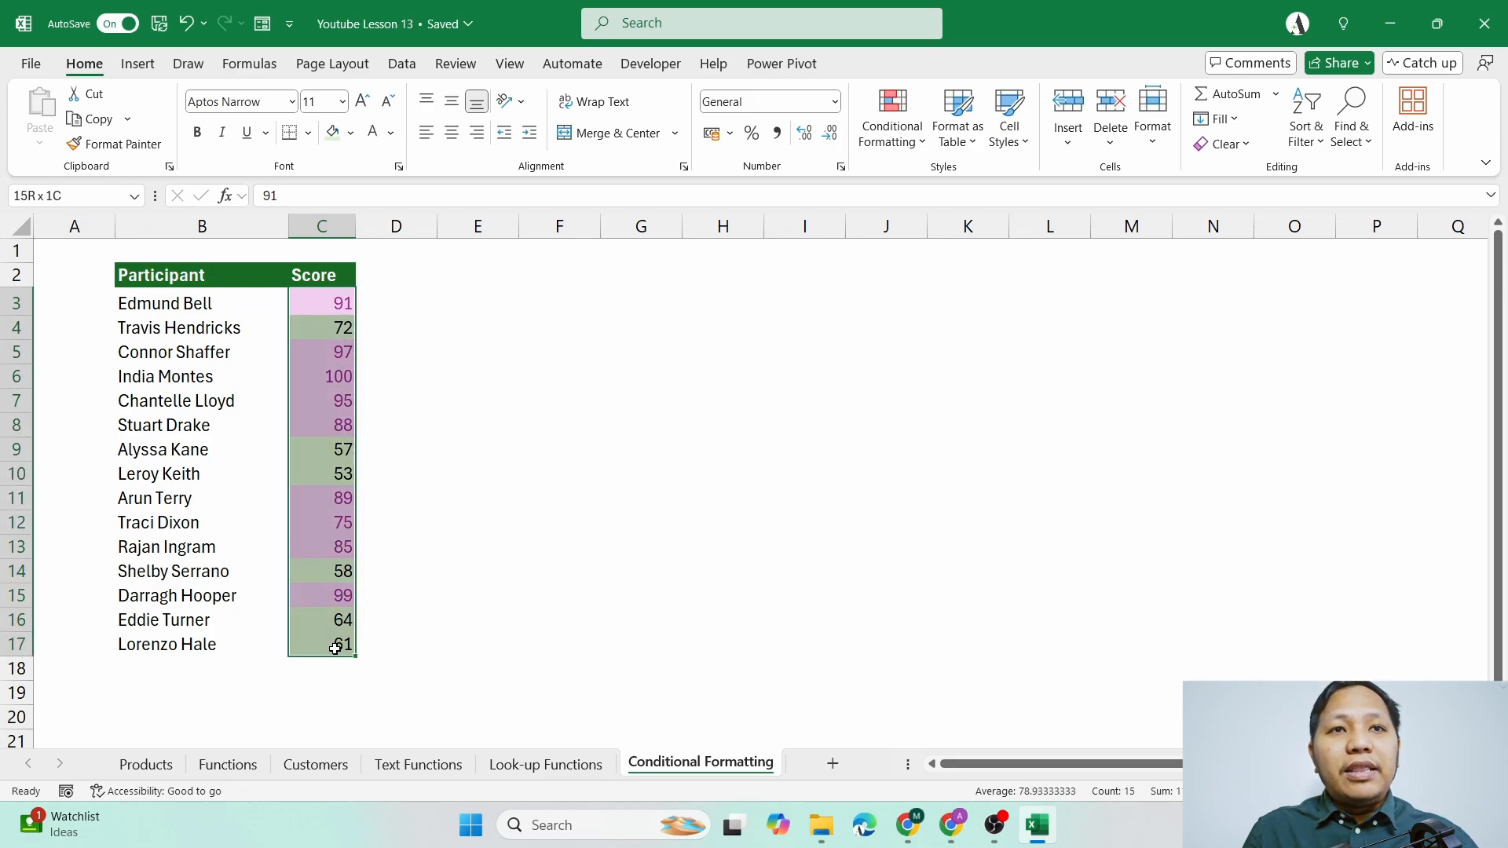
pyautogui.click(462, 542)
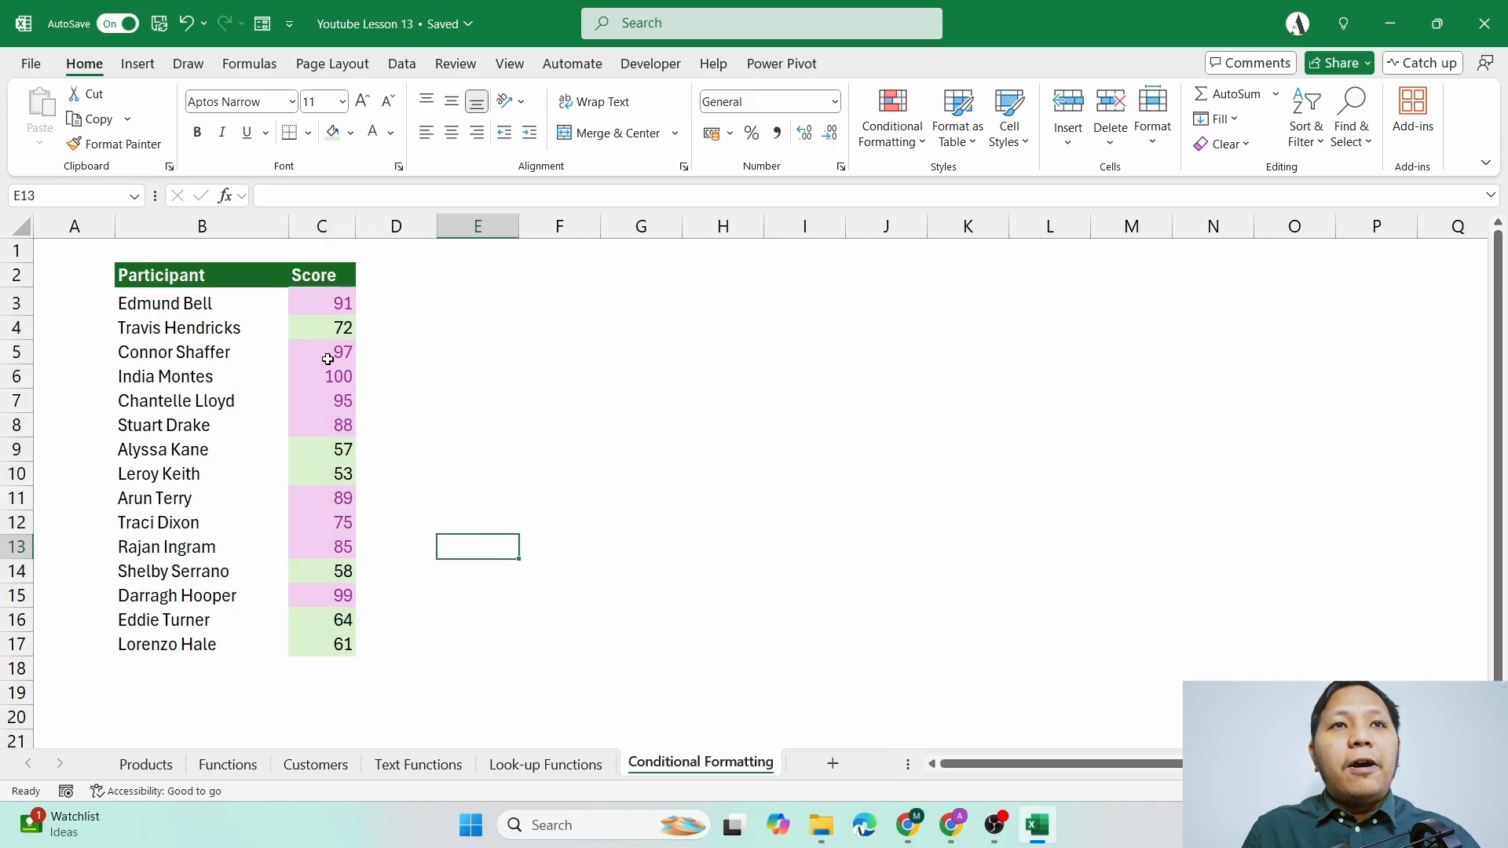
pyautogui.moveTo(328, 357); pyautogui.dragTo(314, 425)
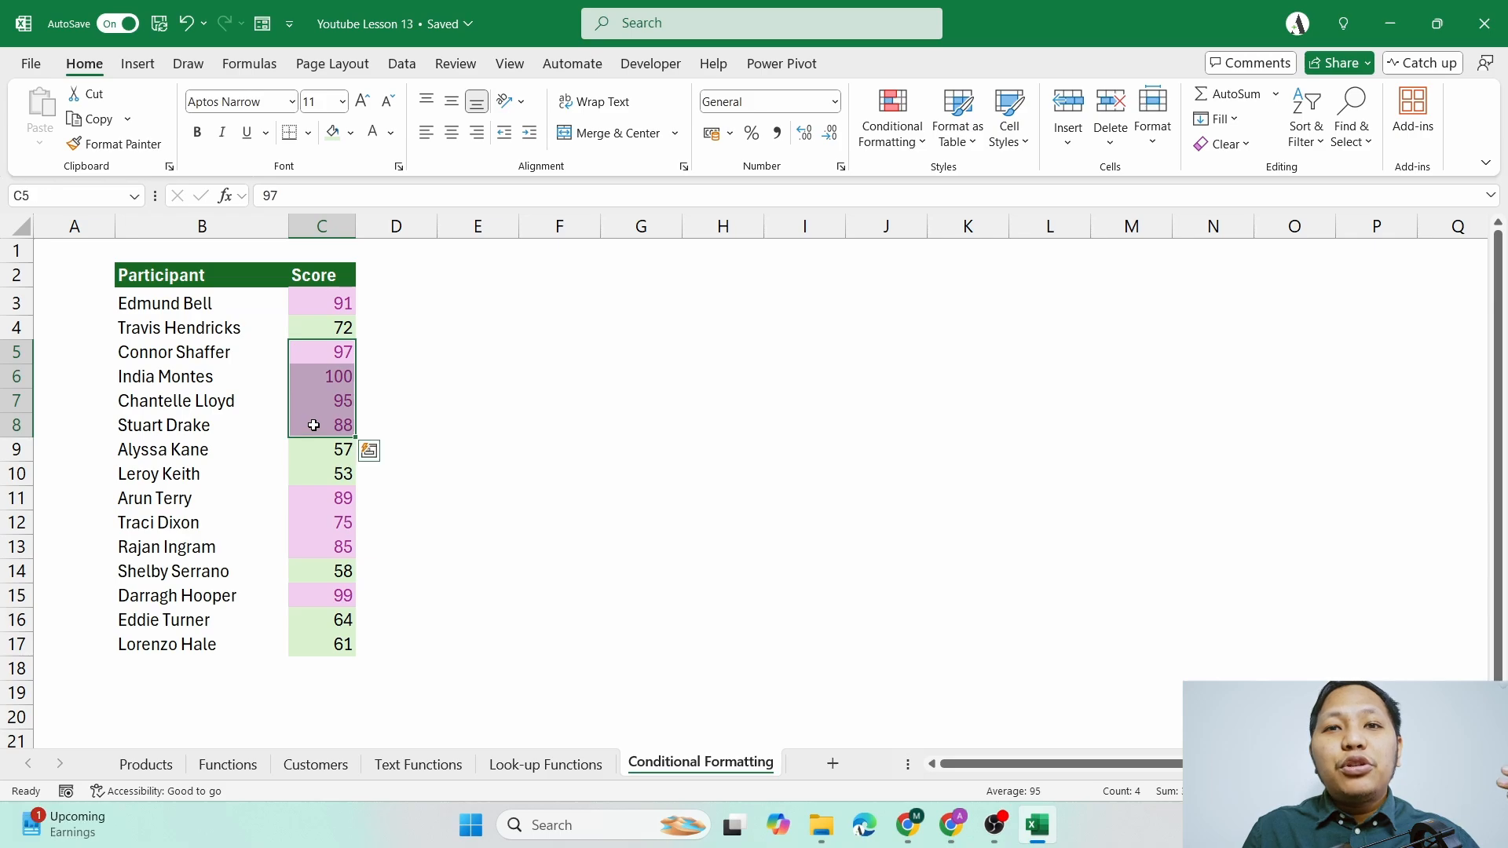
pyautogui.click(396, 412)
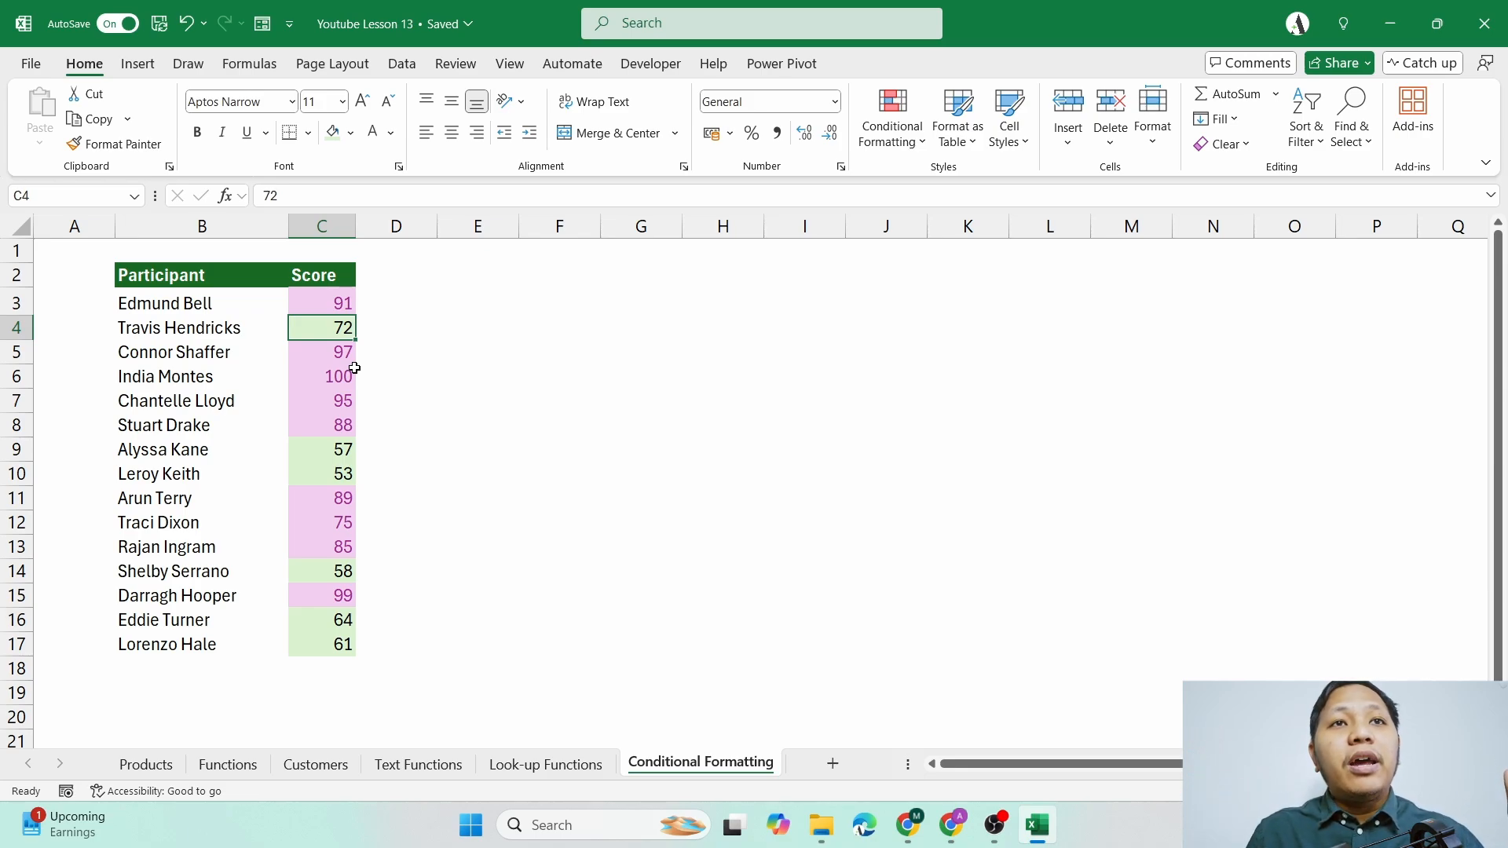
# - Review the options for clearing conditional formatting rules from the selected scores or from the entire sheet
pyautogui.click(342, 297)
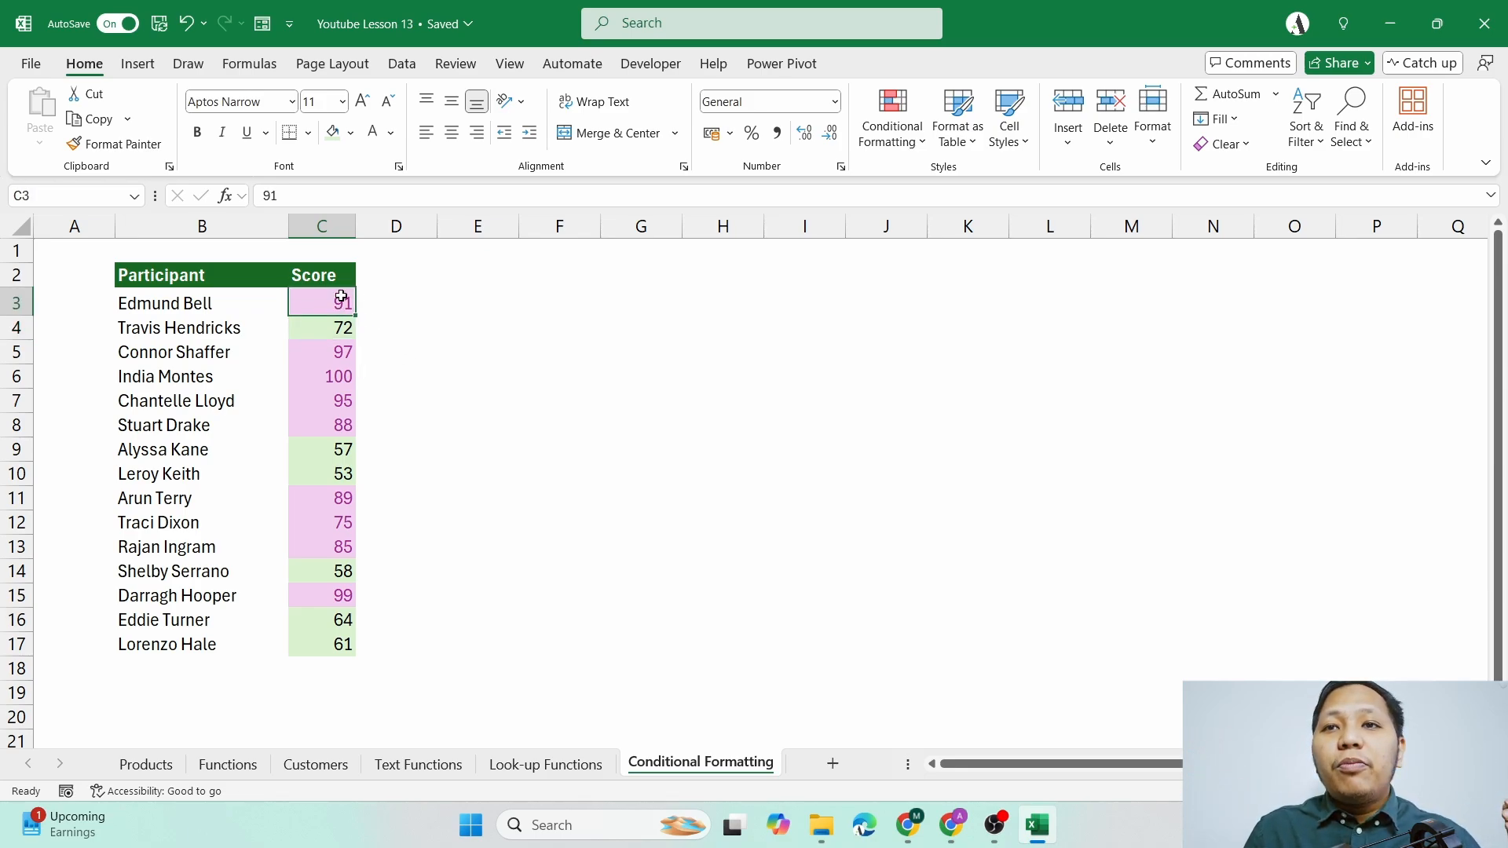
pyautogui.moveTo(341, 297); pyautogui.dragTo(337, 642)
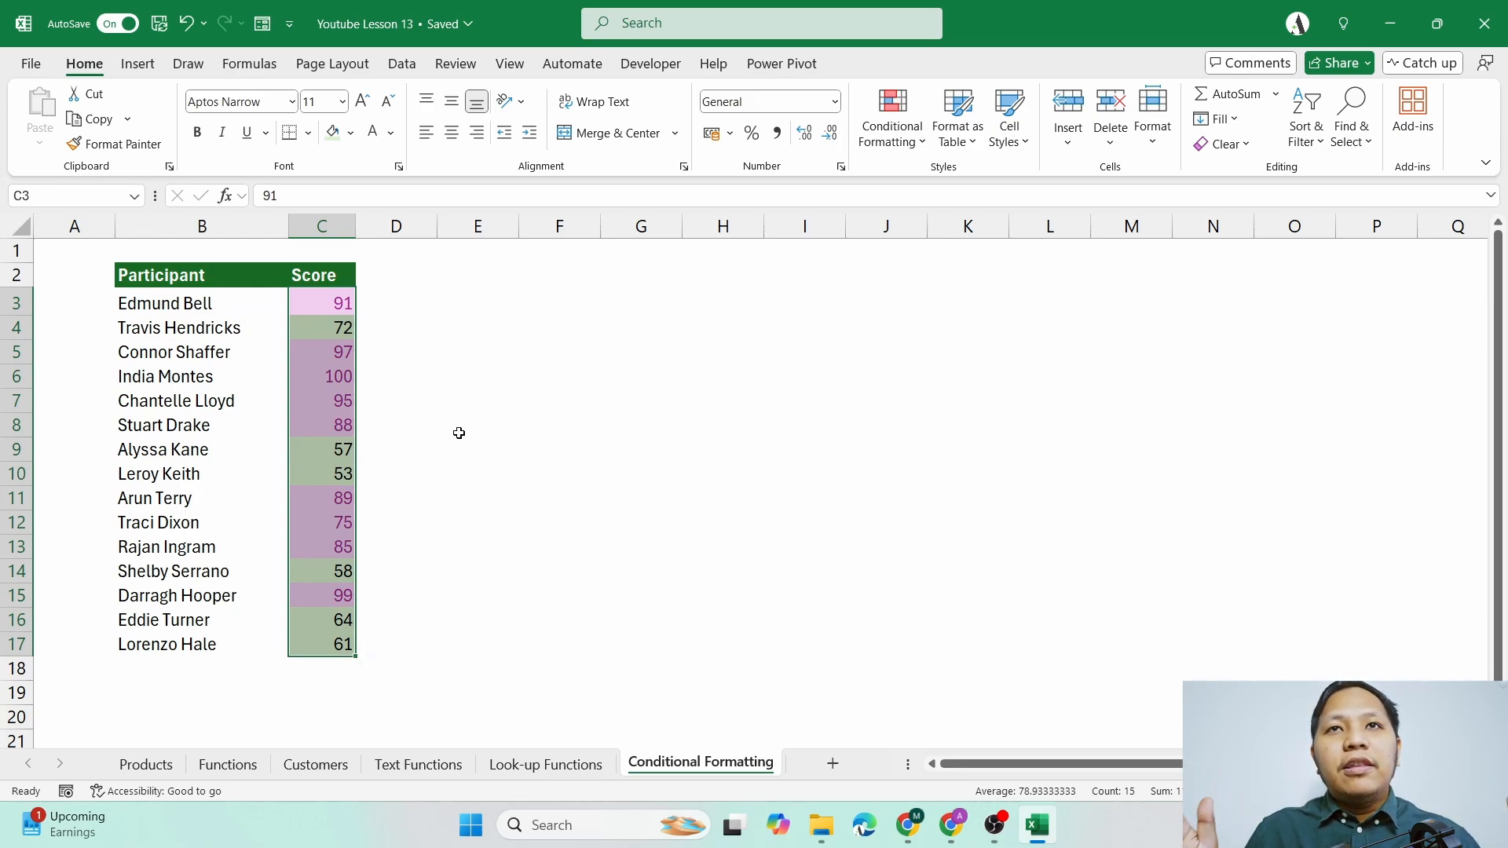
pyautogui.click(894, 130)
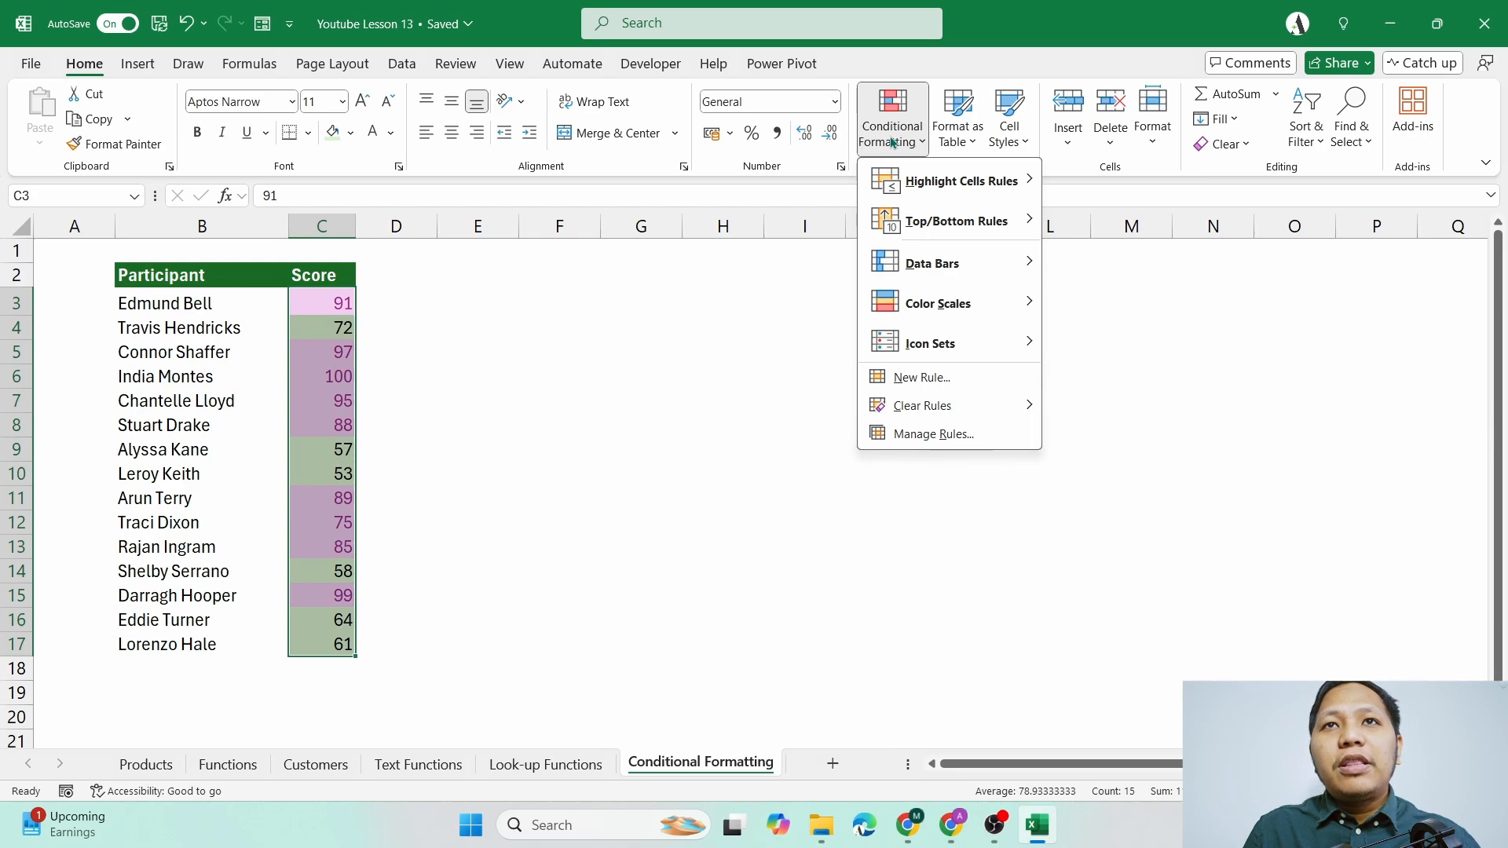
pyautogui.click(893, 130)
pyautogui.click(562, 377)
pyautogui.moveTo(338, 299); pyautogui.dragTo(329, 644)
pyautogui.click(907, 135)
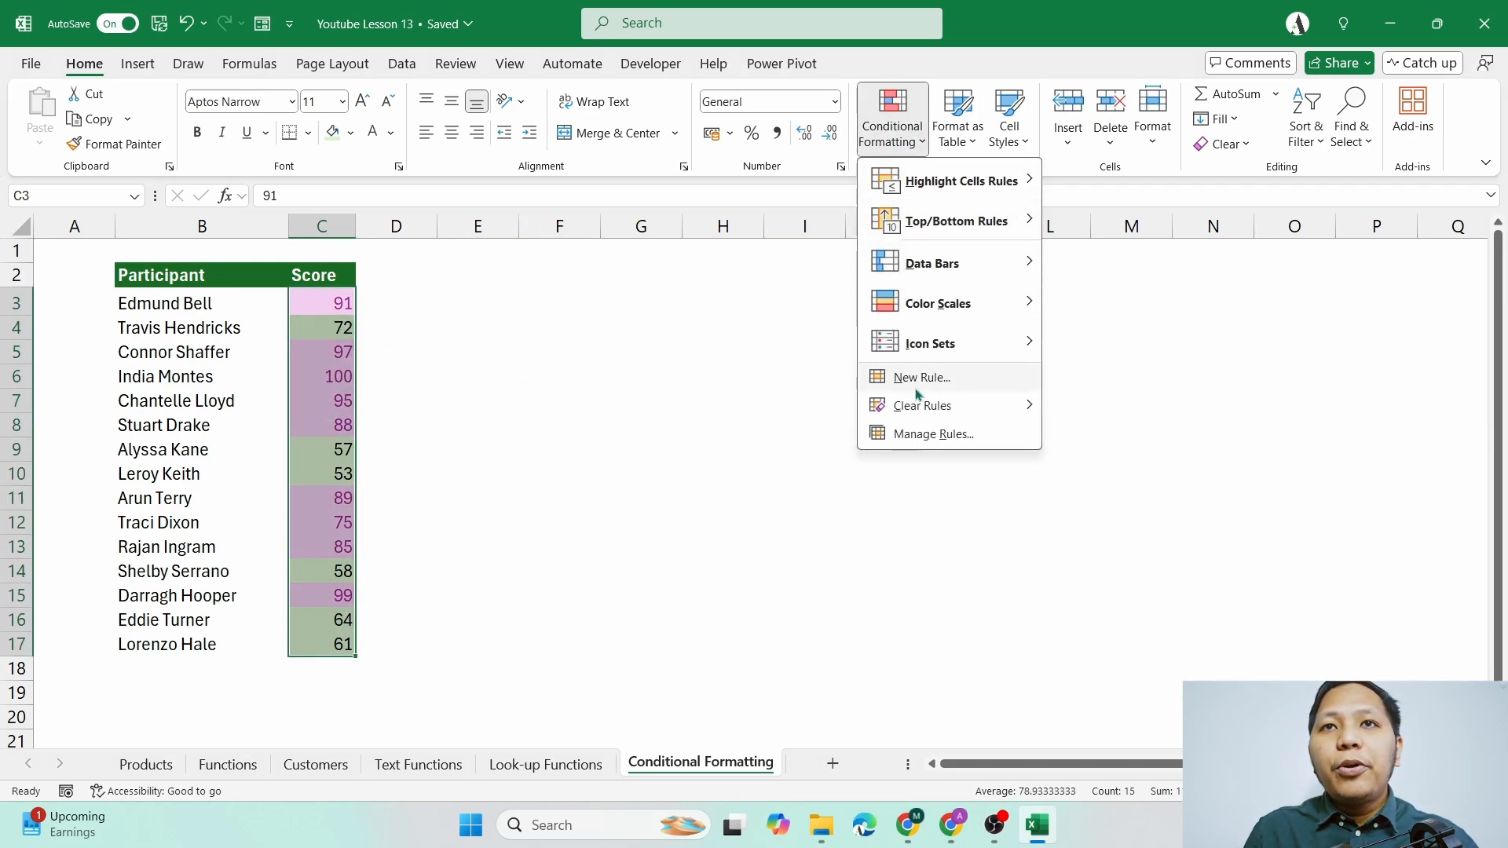
pyautogui.moveTo(948, 408)
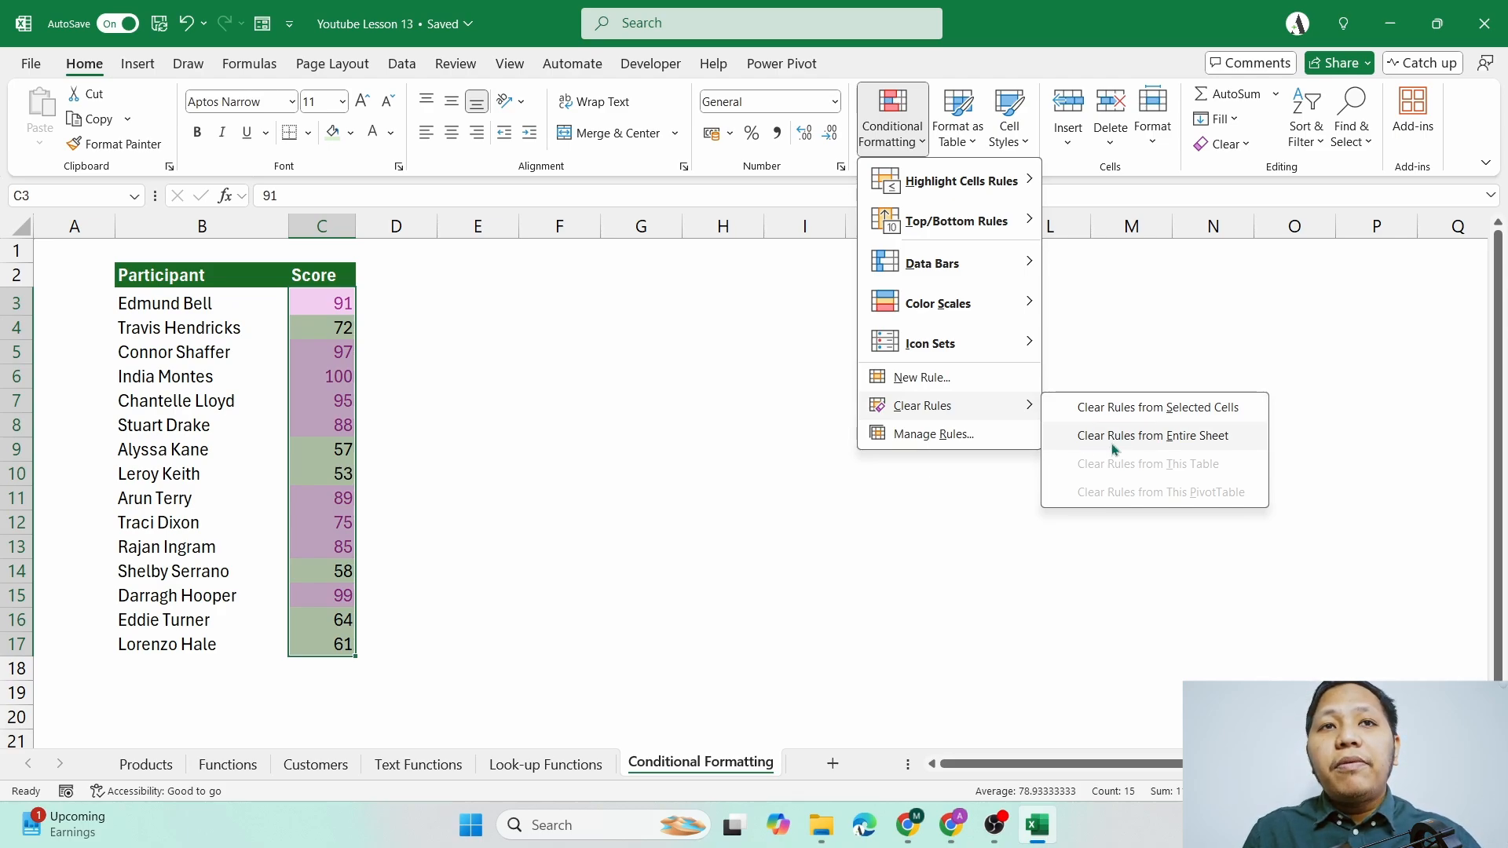
pyautogui.click(700, 369)
pyautogui.moveTo(644, 274); pyautogui.dragTo(841, 638)
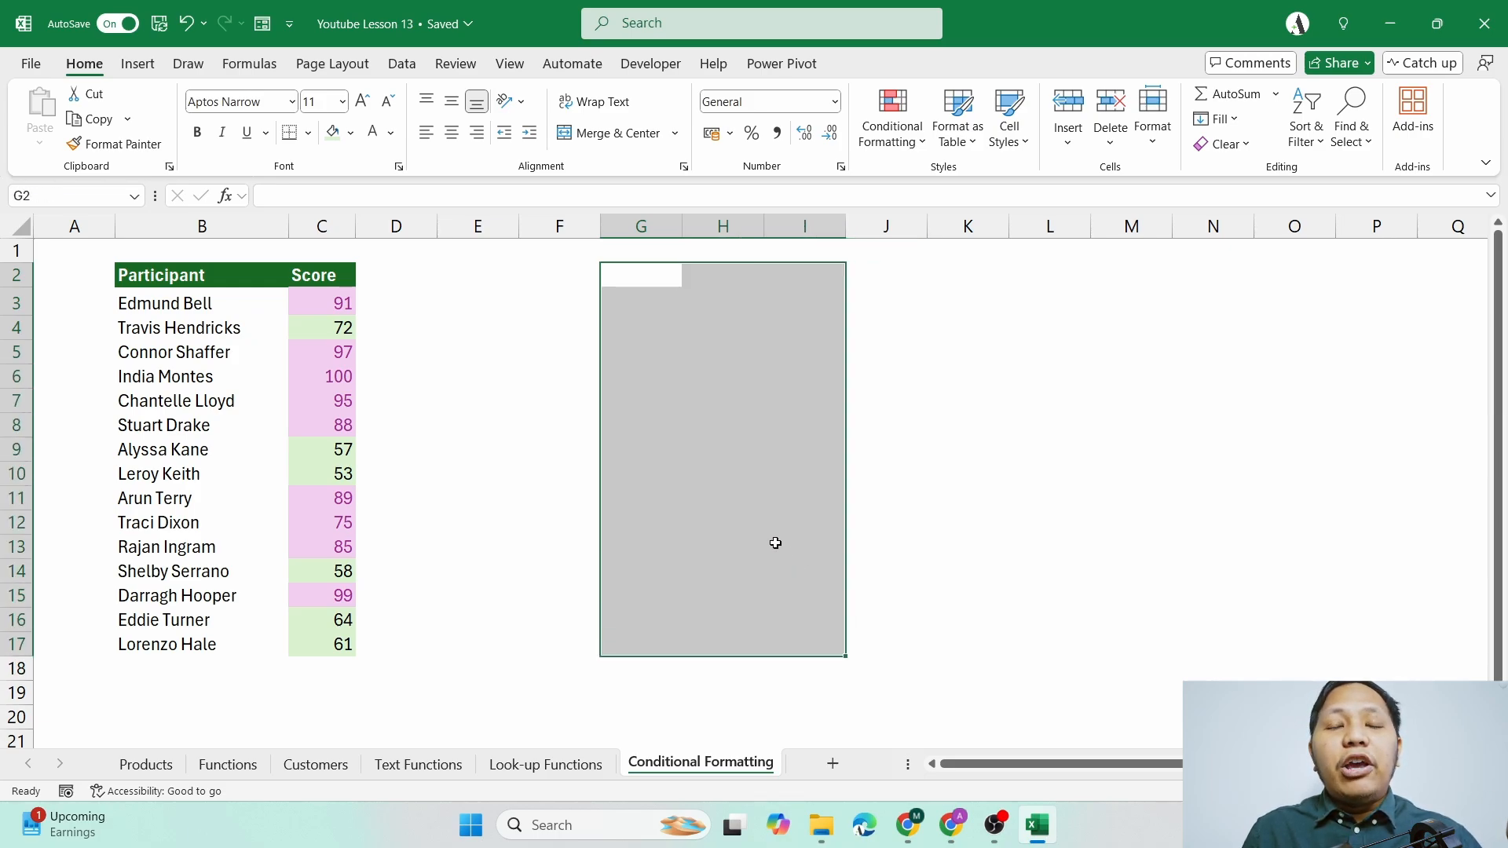
pyautogui.click(710, 348)
# - Clear all conditional formatting rules from the entire sheet
pyautogui.moveTo(340, 302); pyautogui.dragTo(342, 644)
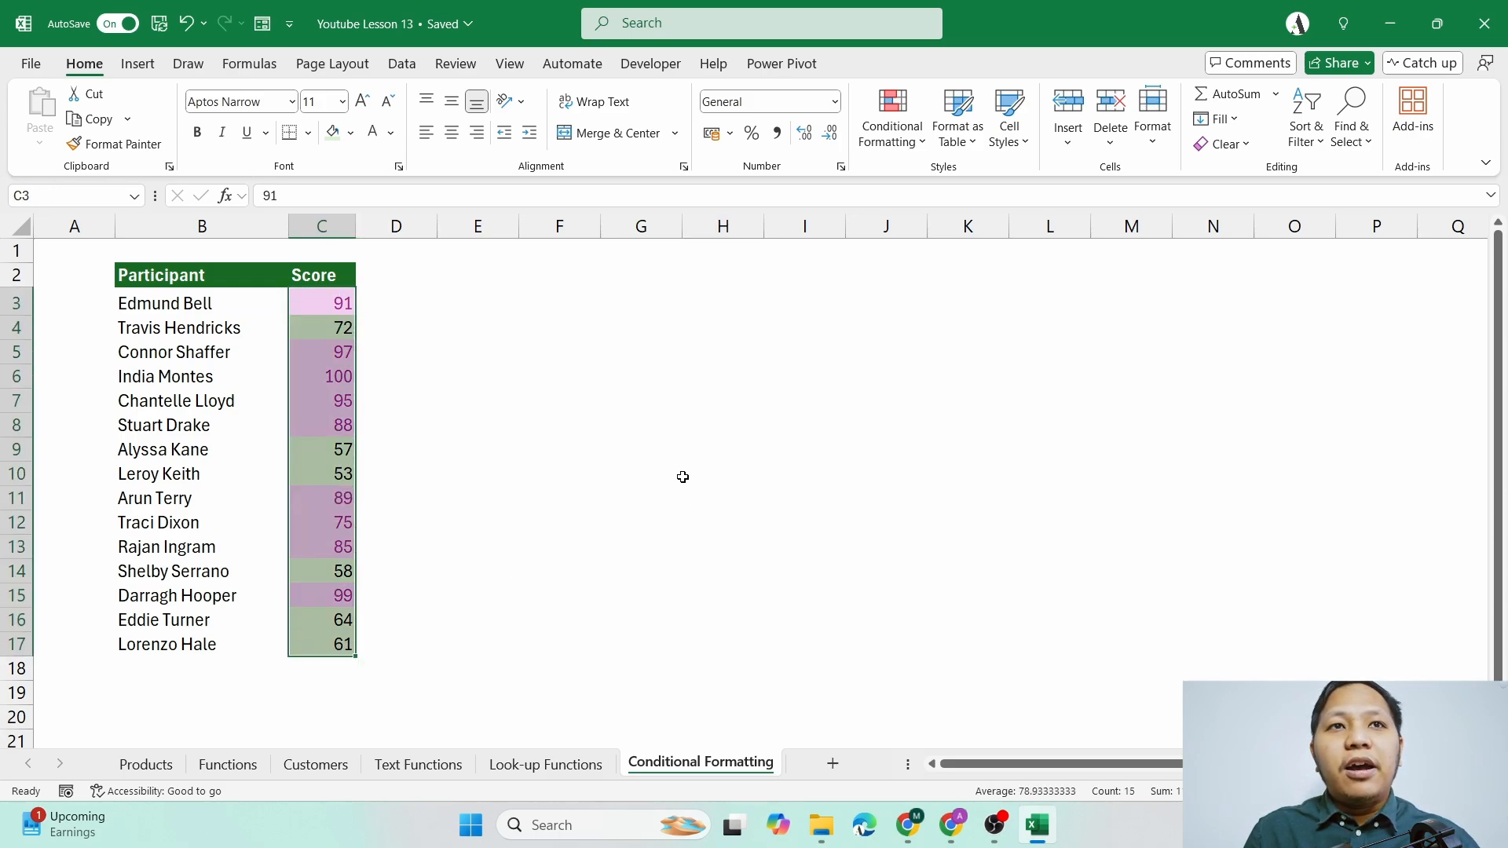
pyautogui.click(893, 118)
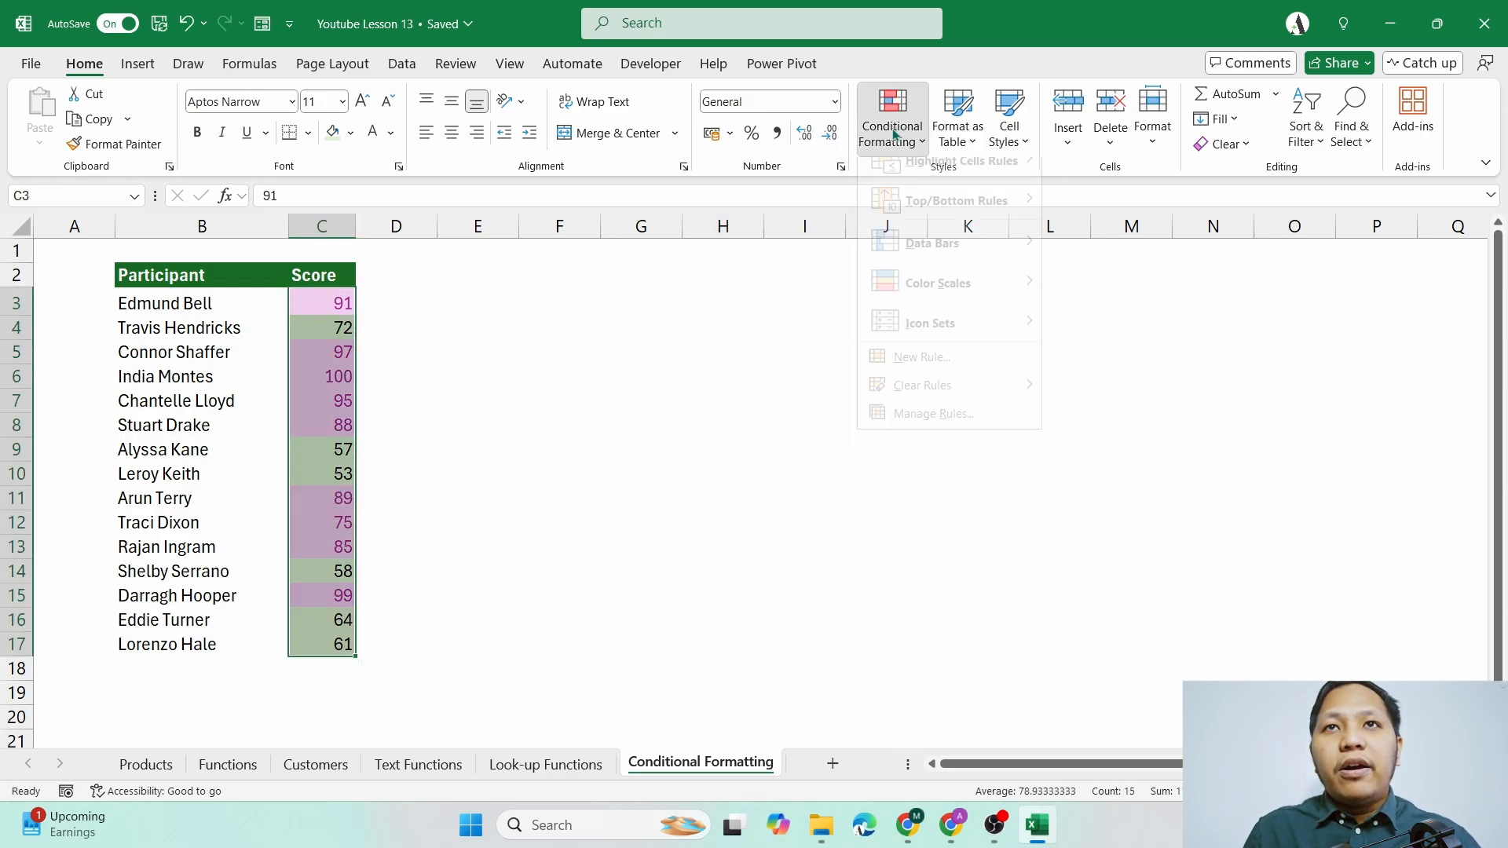
pyautogui.moveTo(995, 407)
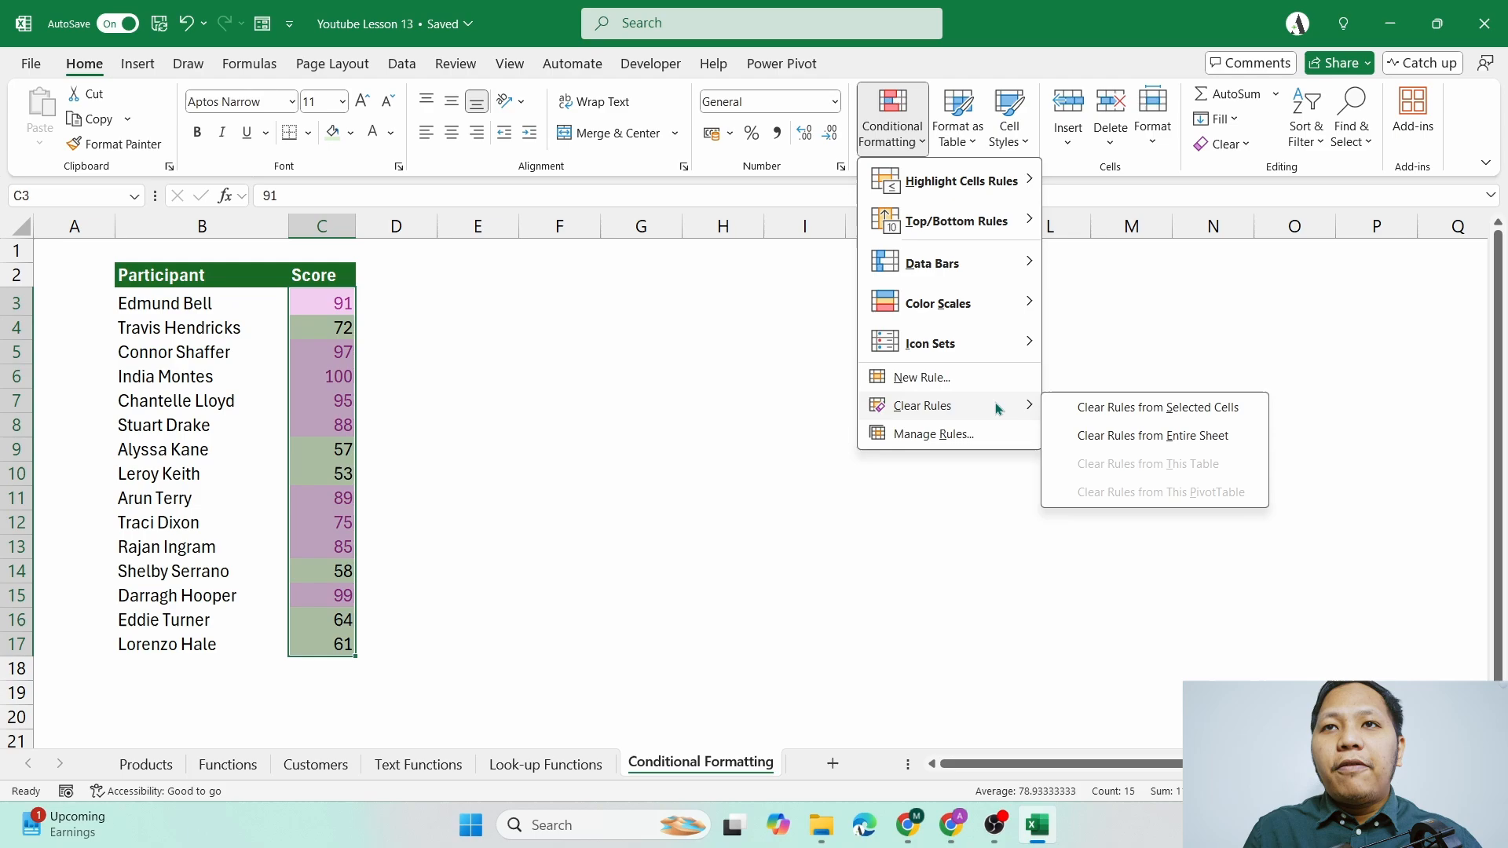
pyautogui.click(1128, 437)
pyautogui.click(748, 399)
# - Remove the manual green fill from the scores in C3:C17
pyautogui.moveTo(329, 303); pyautogui.dragTo(343, 644)
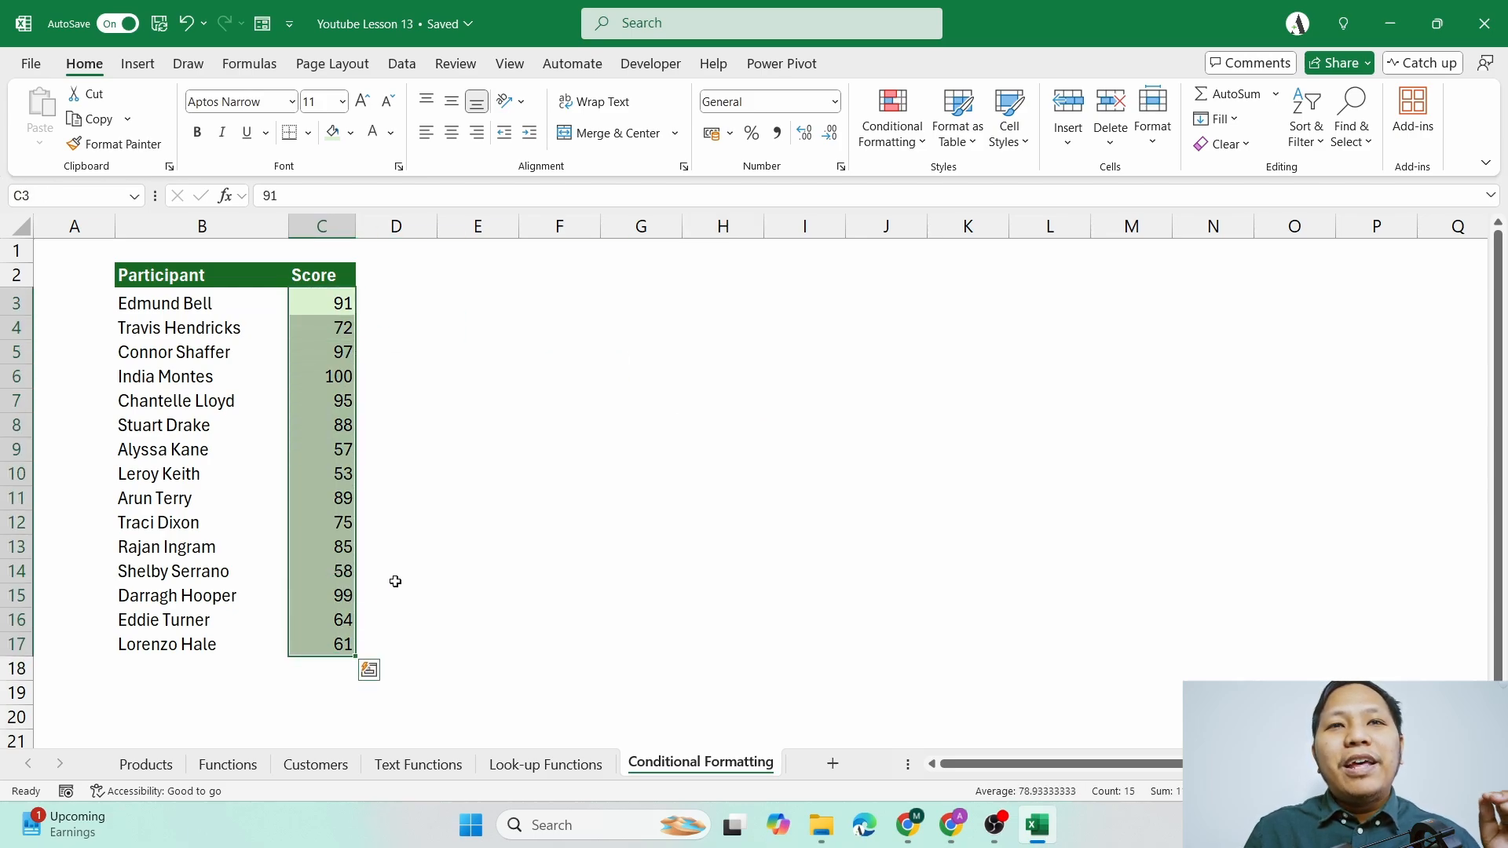
pyautogui.moveTo(324, 302); pyautogui.dragTo(326, 644)
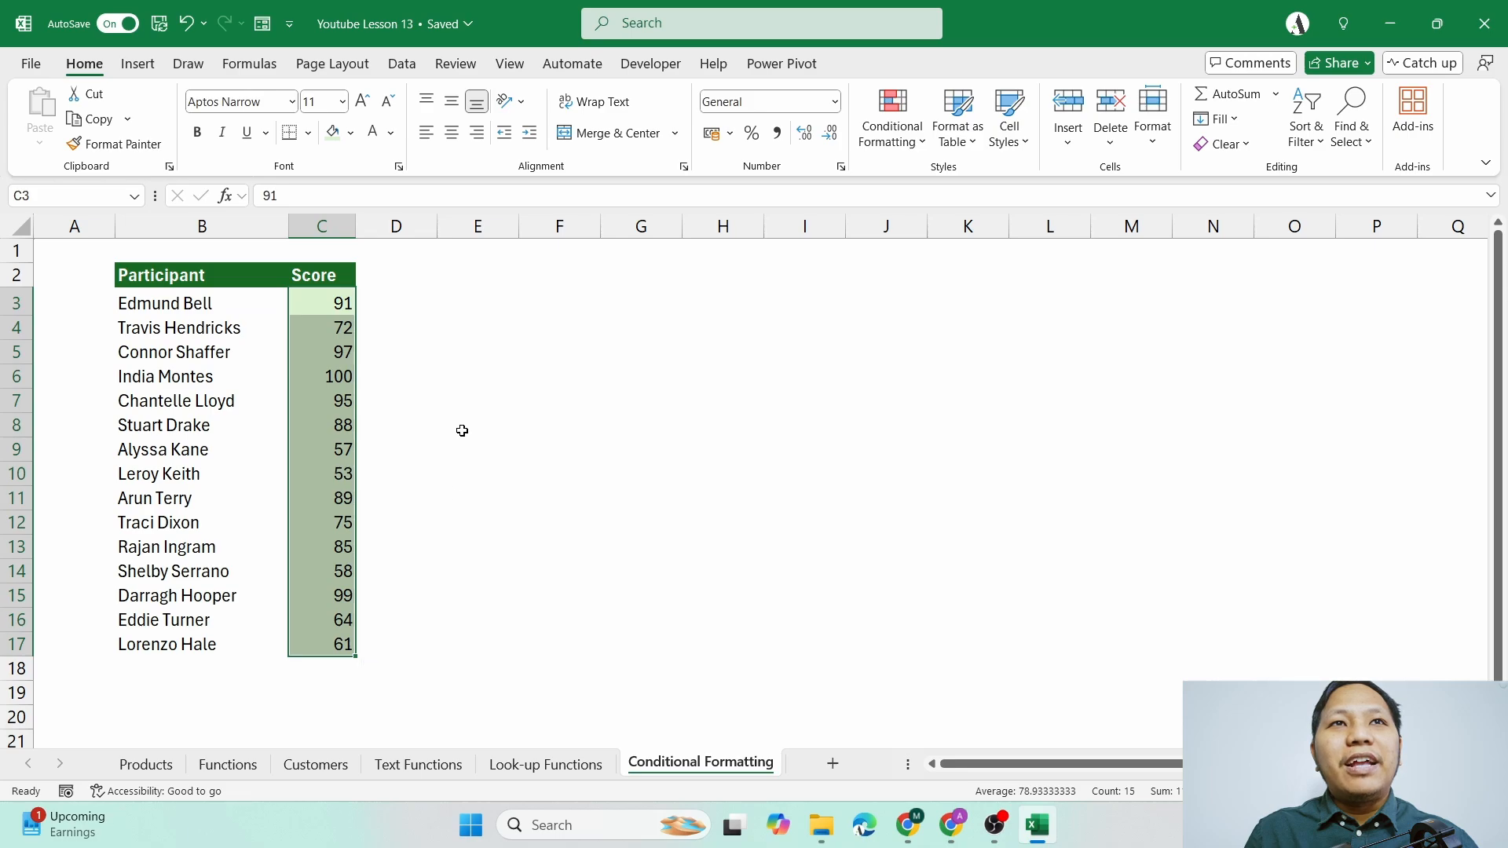
pyautogui.click(355, 138)
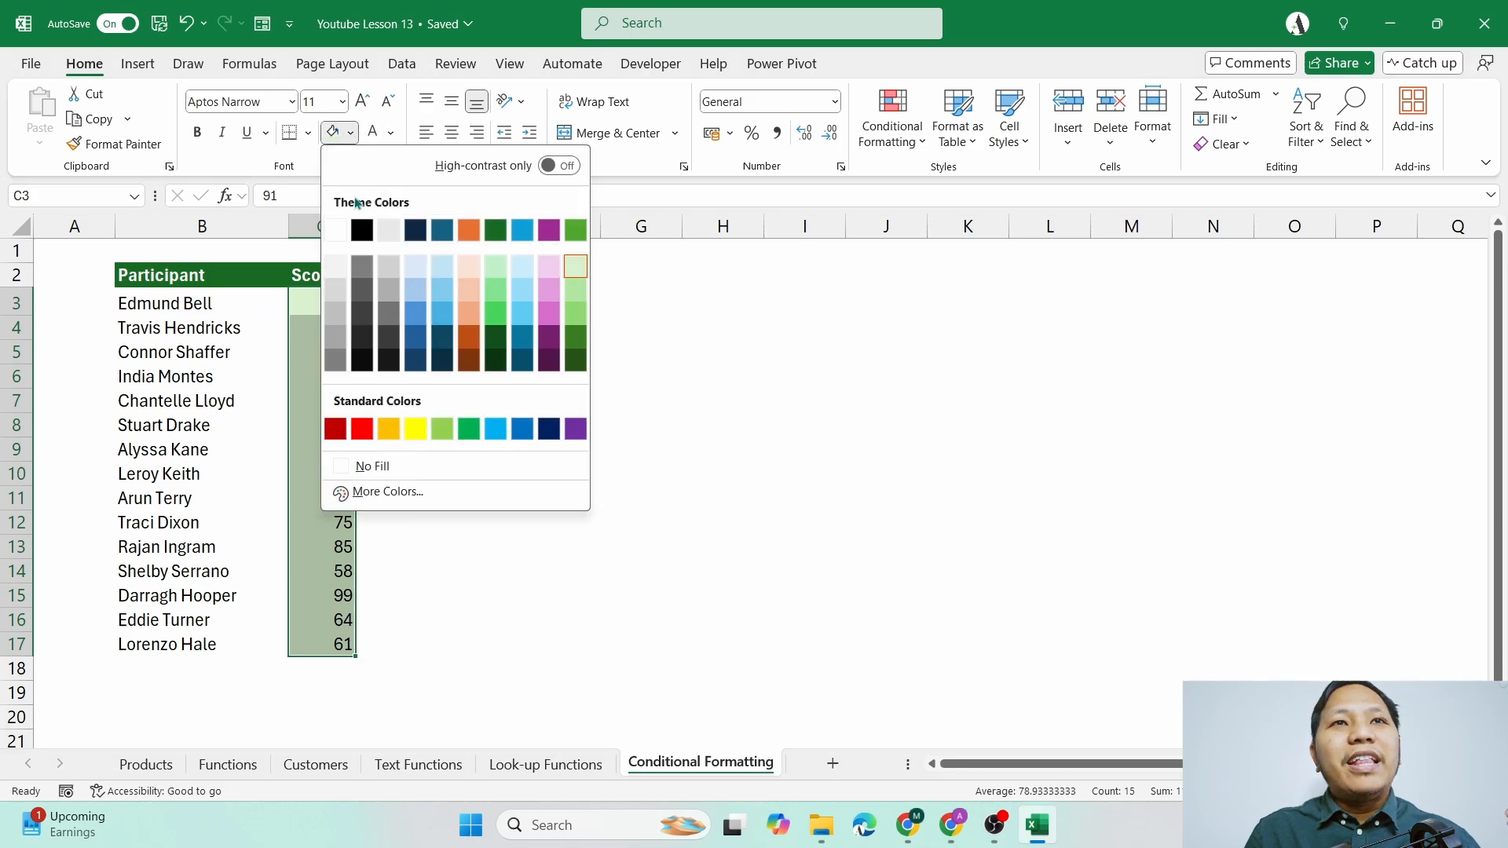
pyautogui.click(428, 465)
pyautogui.click(515, 455)
# - Start a Less Than highlight rule on the scores in C3:C17 with a threshold of 75
pyautogui.moveTo(313, 301); pyautogui.dragTo(344, 644)
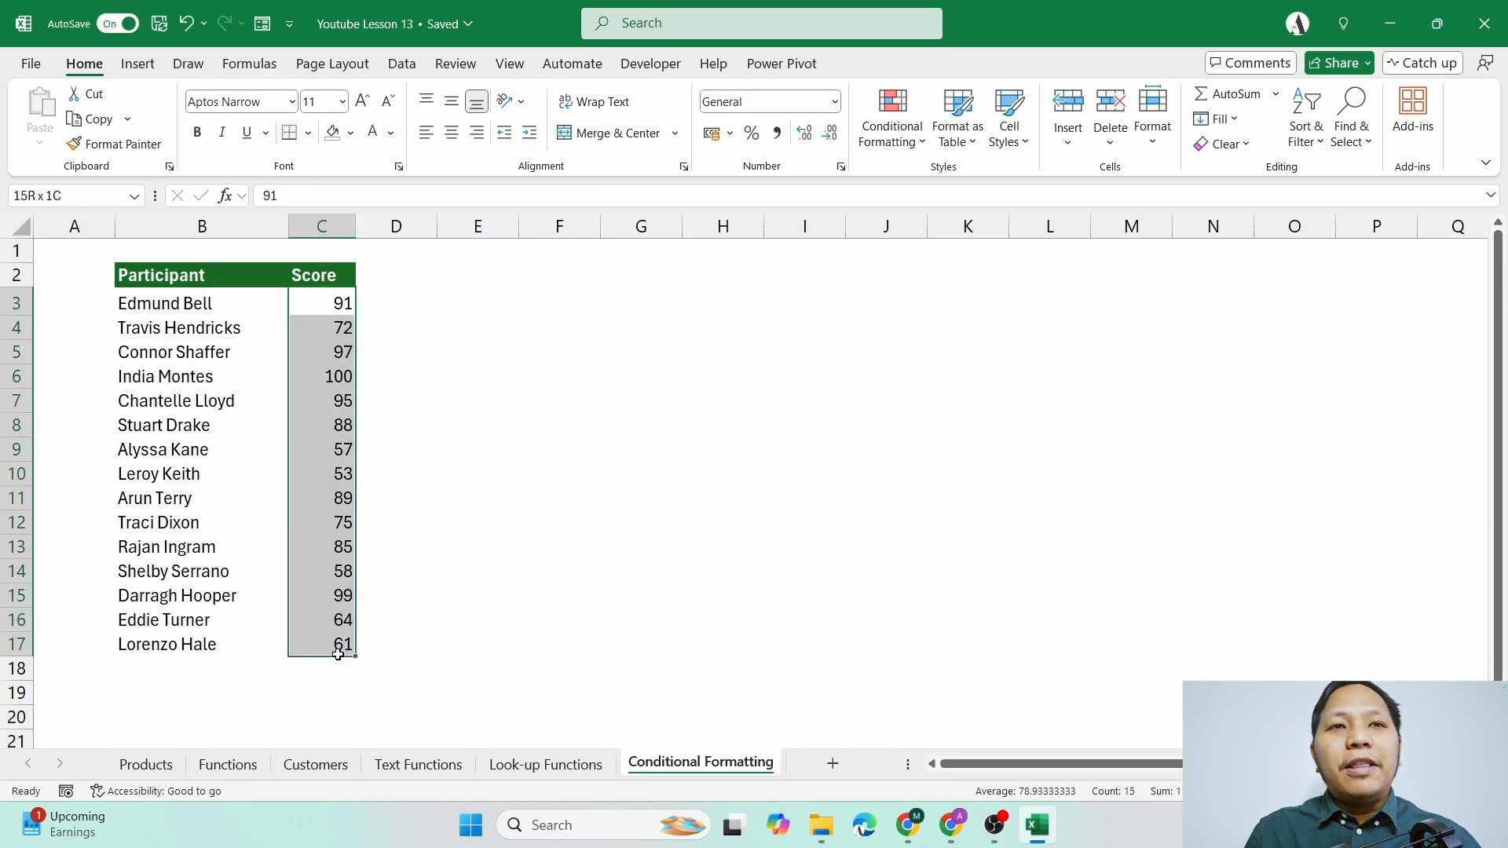
pyautogui.click(471, 591)
pyautogui.moveTo(345, 303); pyautogui.dragTo(346, 647)
pyautogui.click(474, 515)
pyautogui.moveTo(343, 304); pyautogui.dragTo(346, 645)
pyautogui.click(896, 135)
pyautogui.moveTo(962, 181)
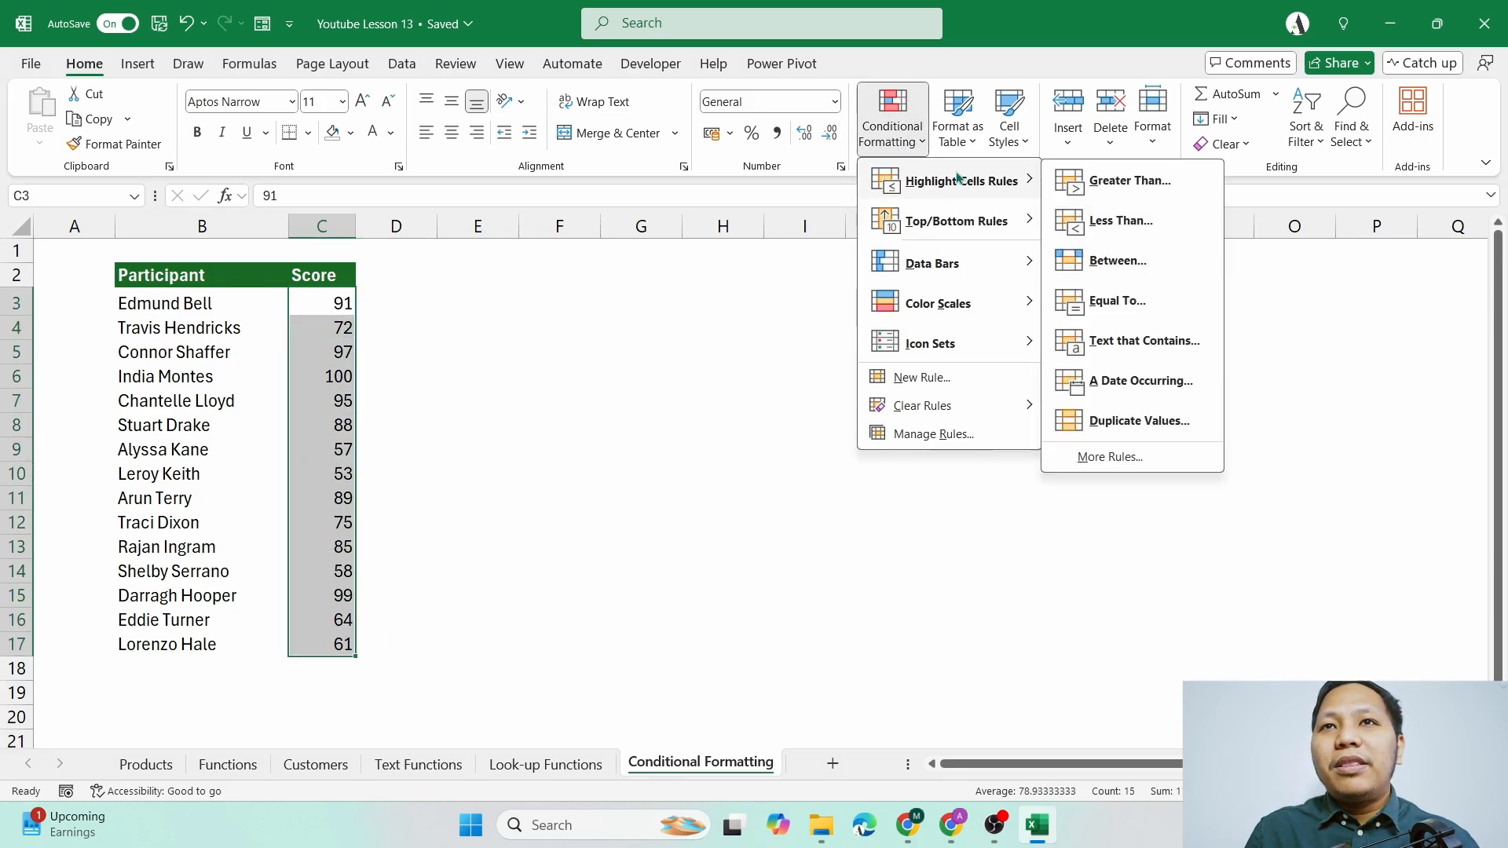
pyautogui.click(1013, 216)
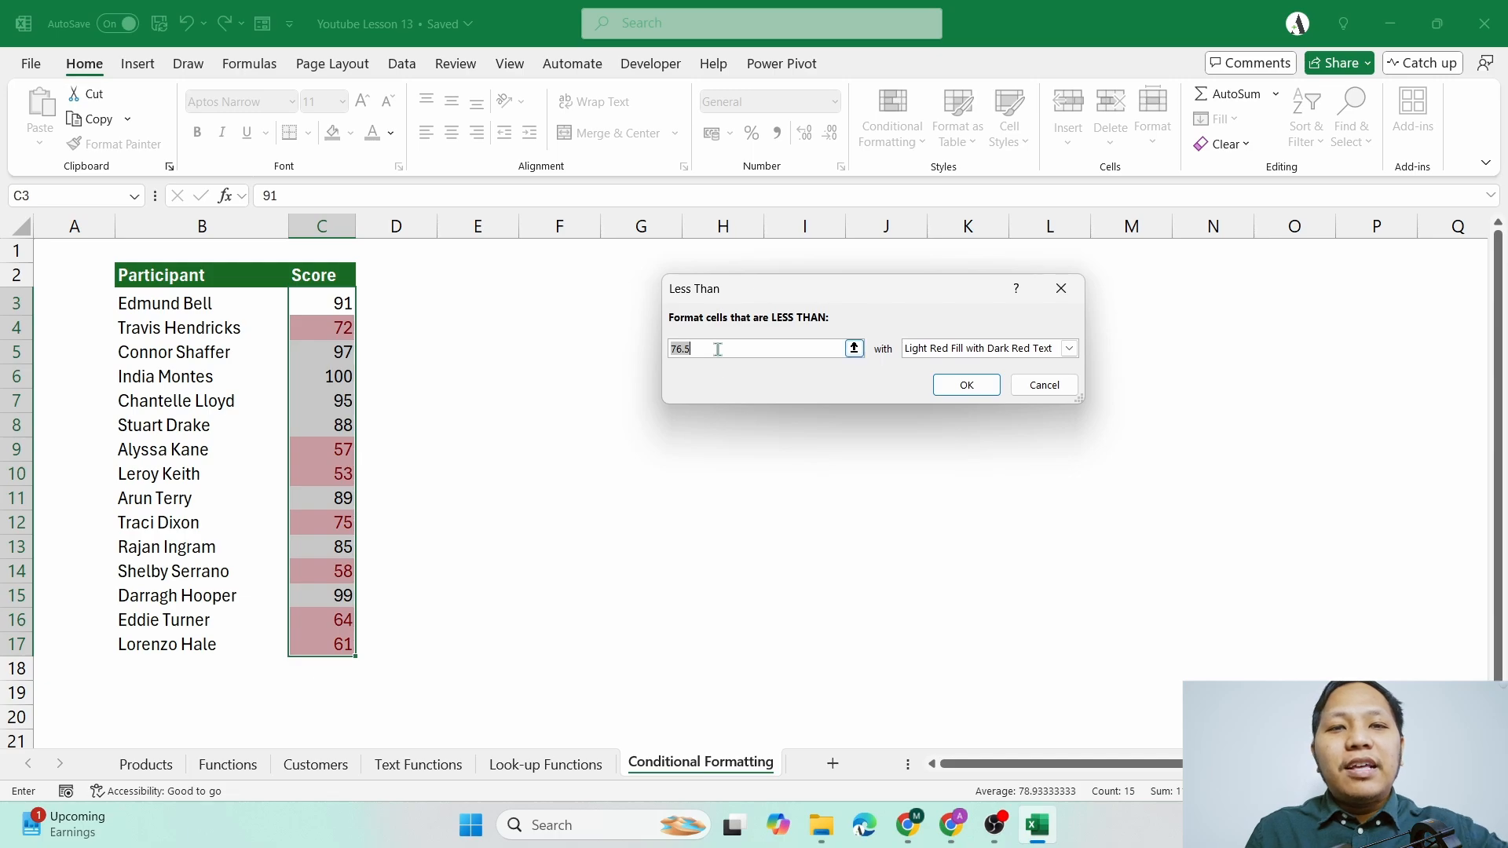
pyautogui.write('75')
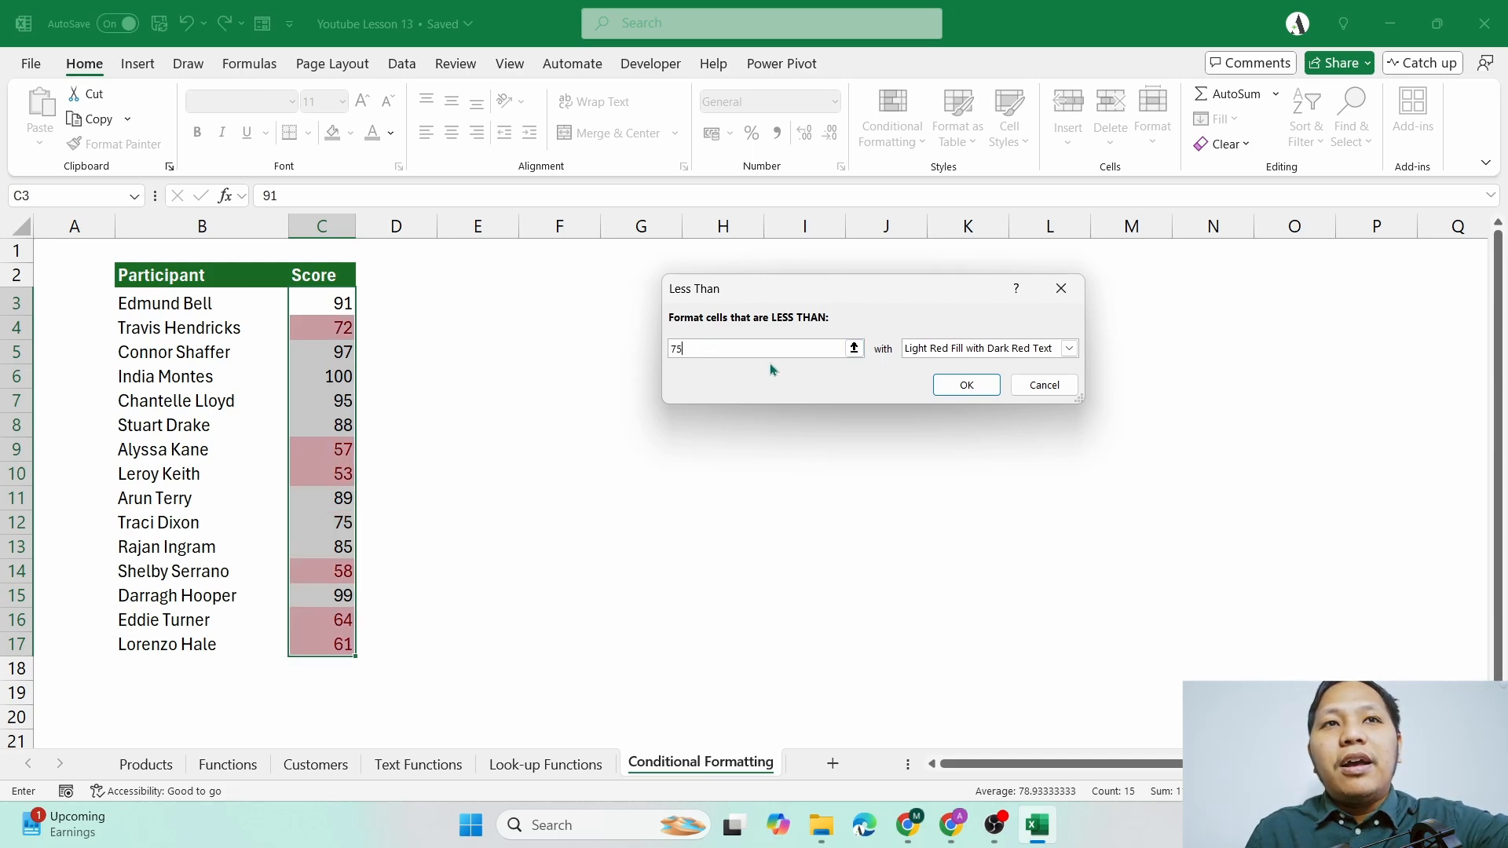
# - Keep Light Red Fill with Dark Red Text as the Less Than rule's format, apply the rule and check the scores
pyautogui.click(966, 350)
pyautogui.click(957, 357)
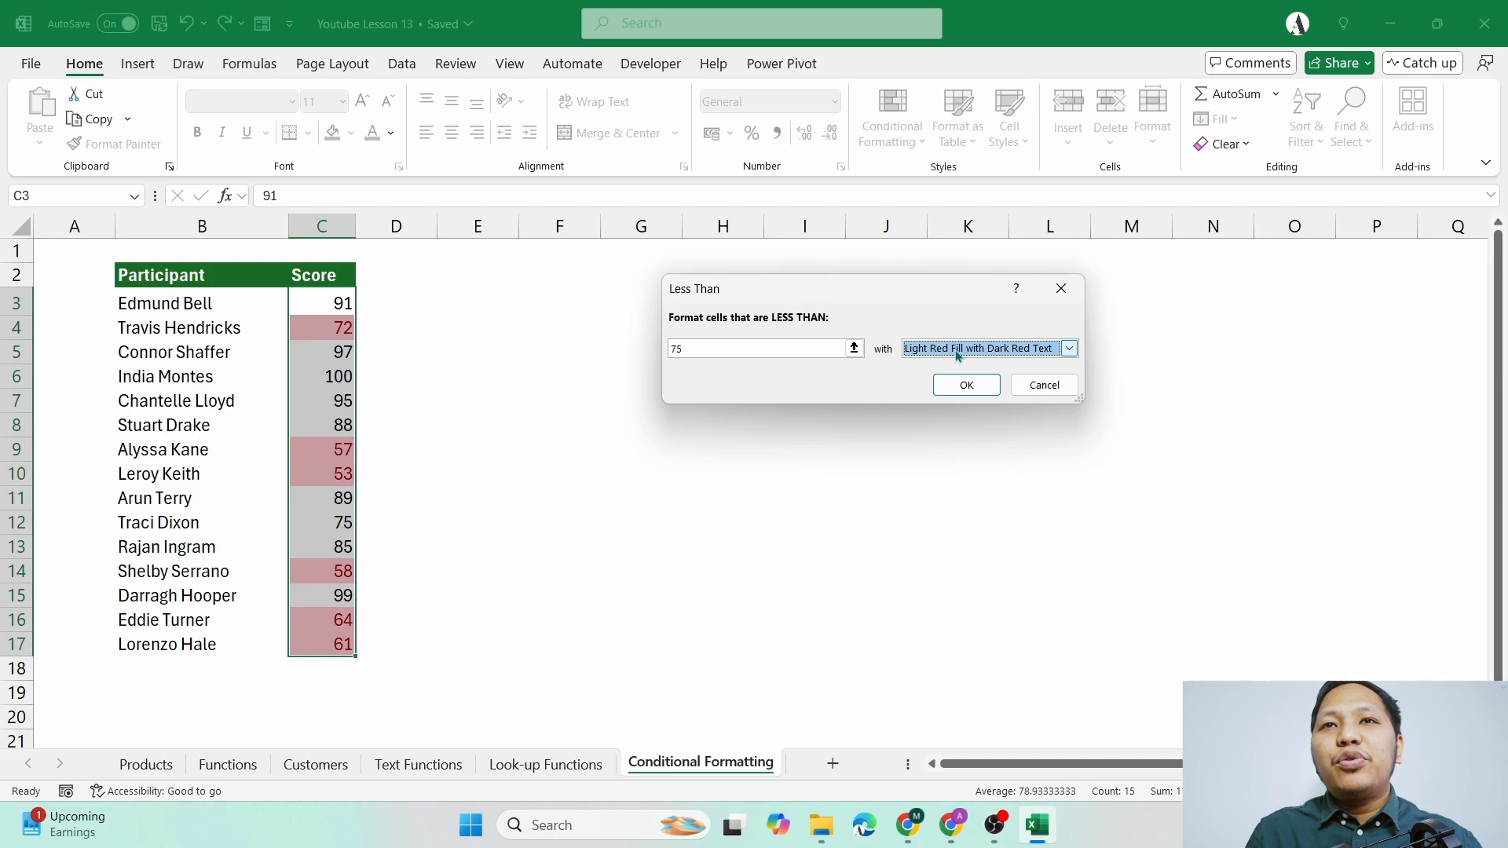
pyautogui.click(957, 355)
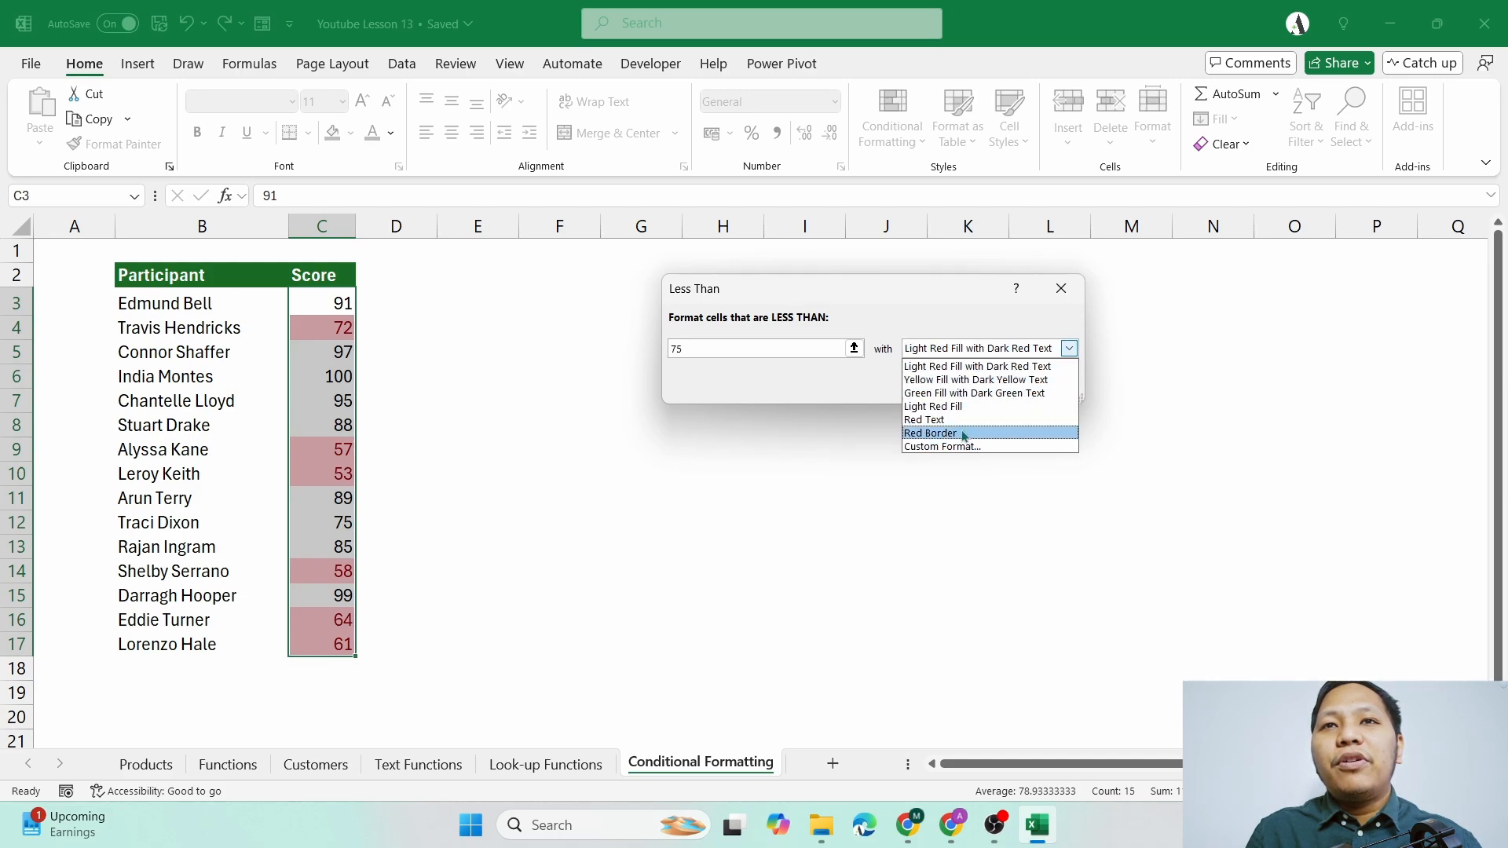
pyautogui.click(856, 402)
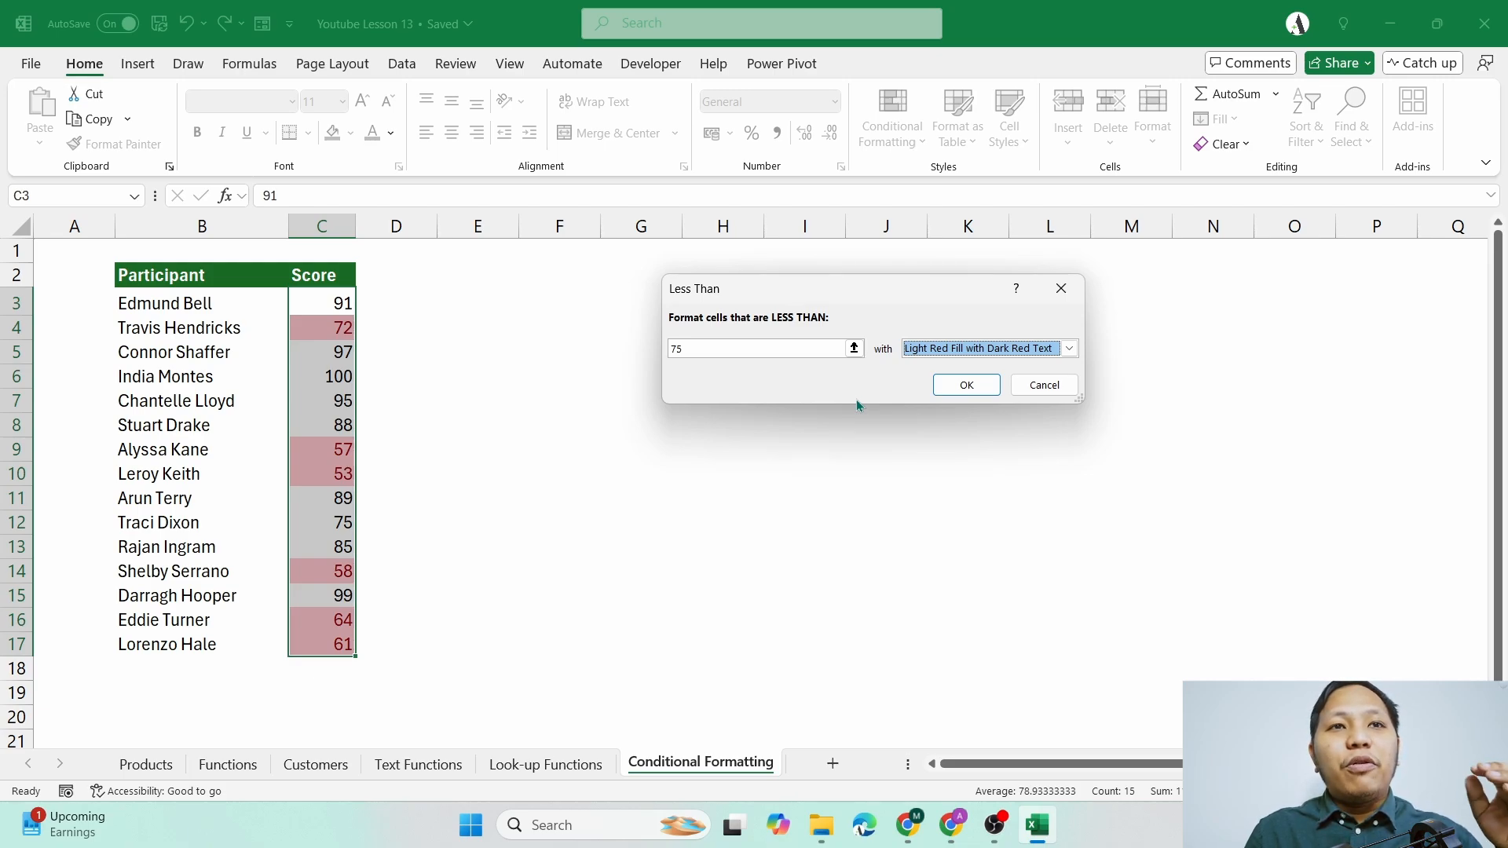
pyautogui.click(994, 392)
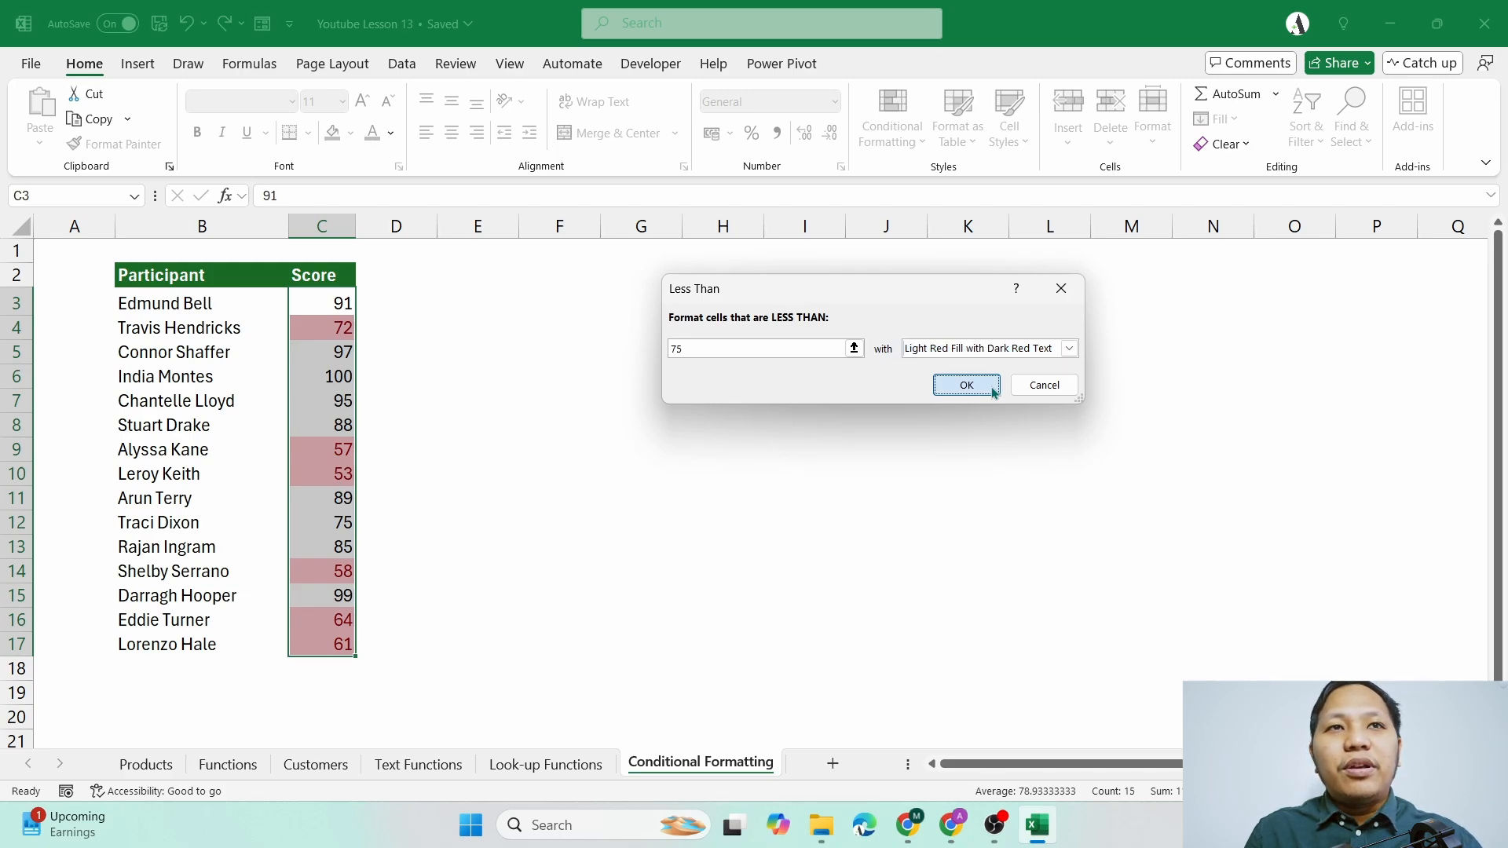
pyautogui.click(456, 405)
pyautogui.moveTo(323, 307); pyautogui.dragTo(343, 667)
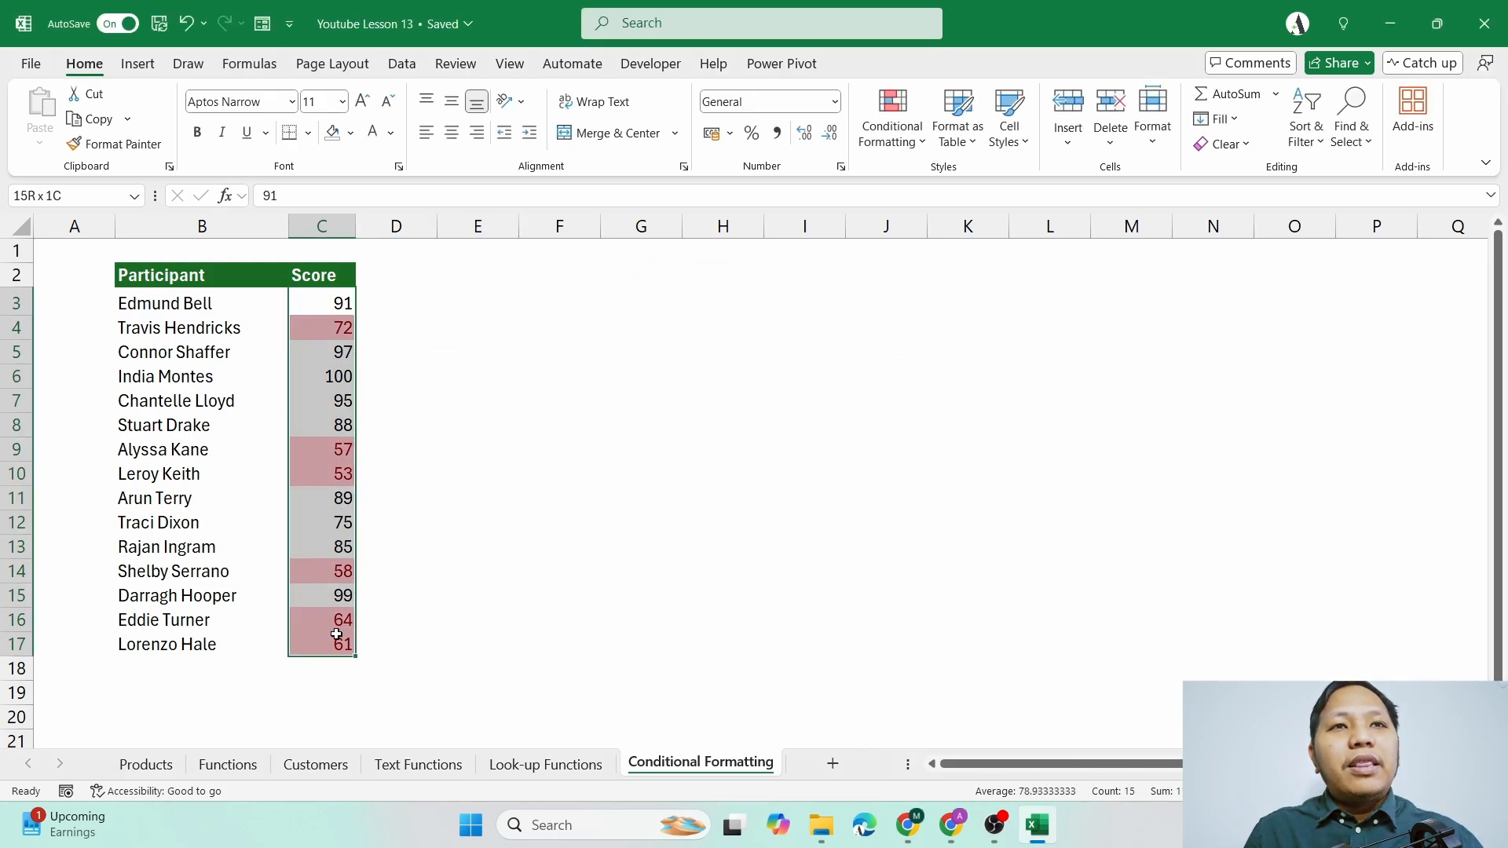
pyautogui.click(339, 352)
pyautogui.press('Up')
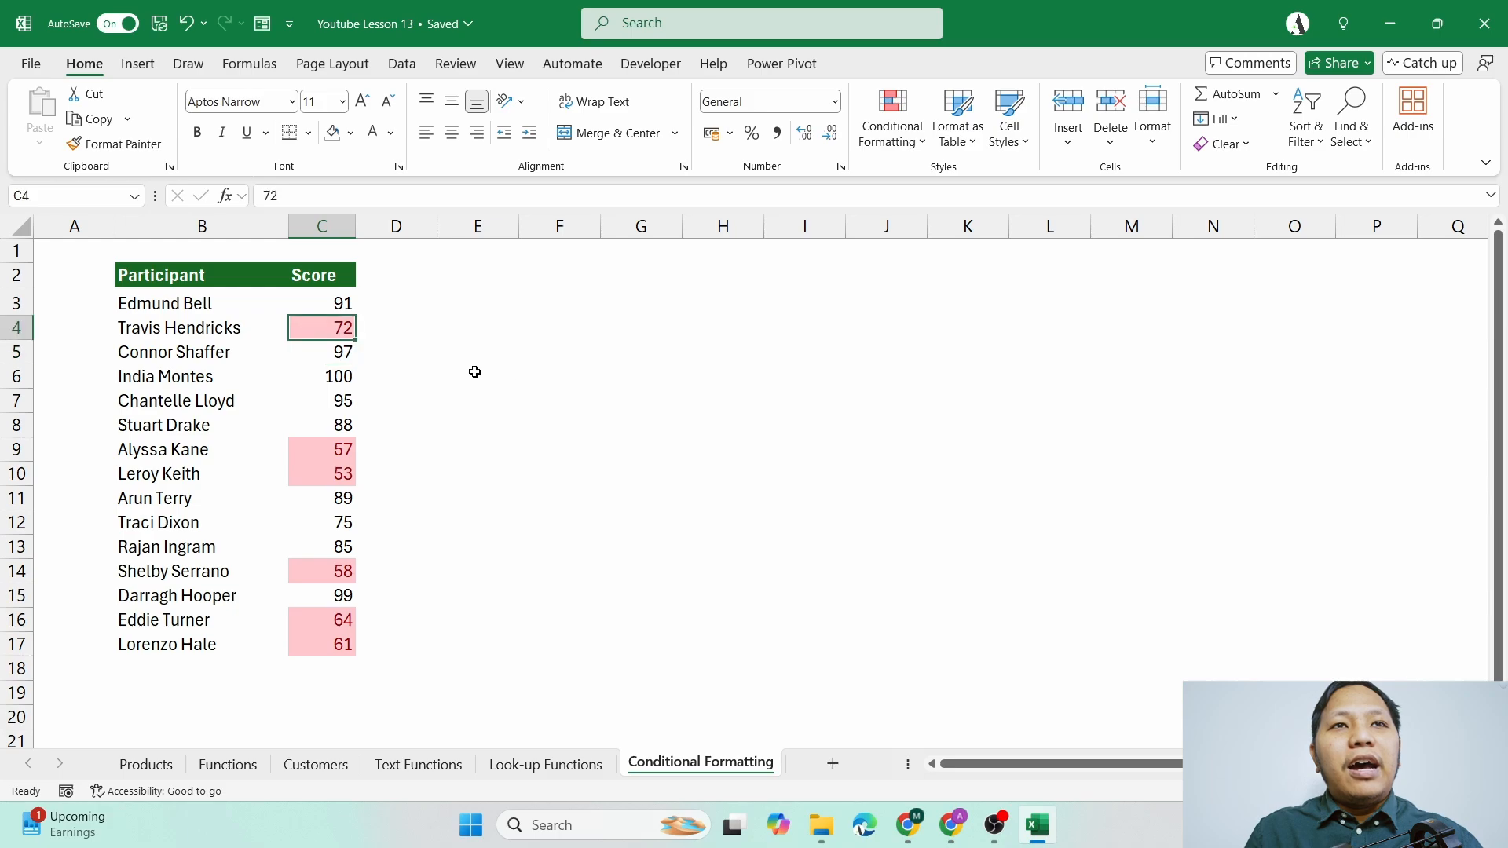
# - Clear the conditional formatting rules from the scores in C3:C17 only
pyautogui.moveTo(325, 304); pyautogui.dragTo(340, 640)
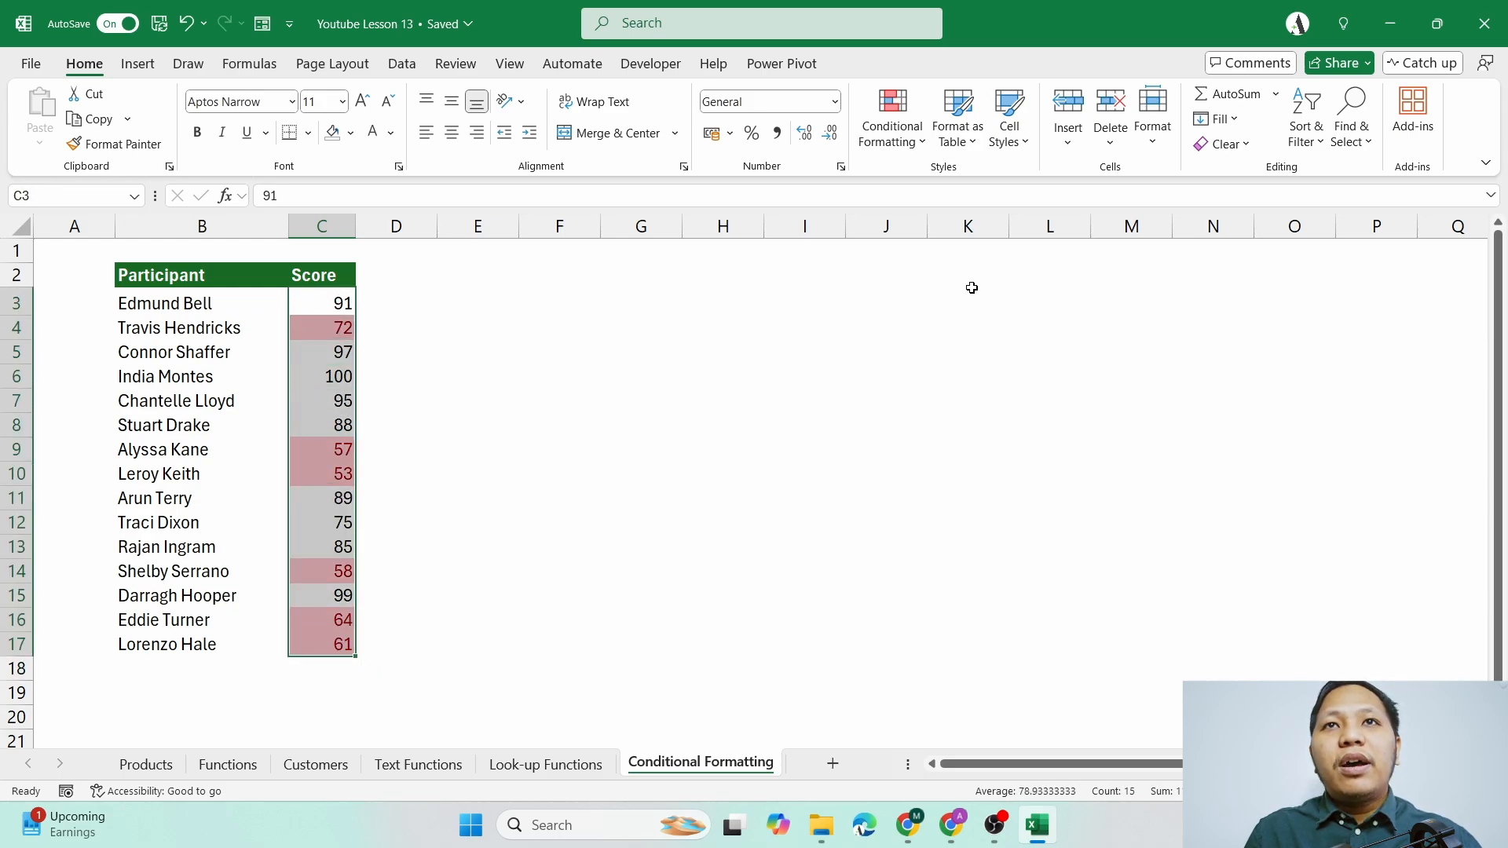
pyautogui.click(901, 129)
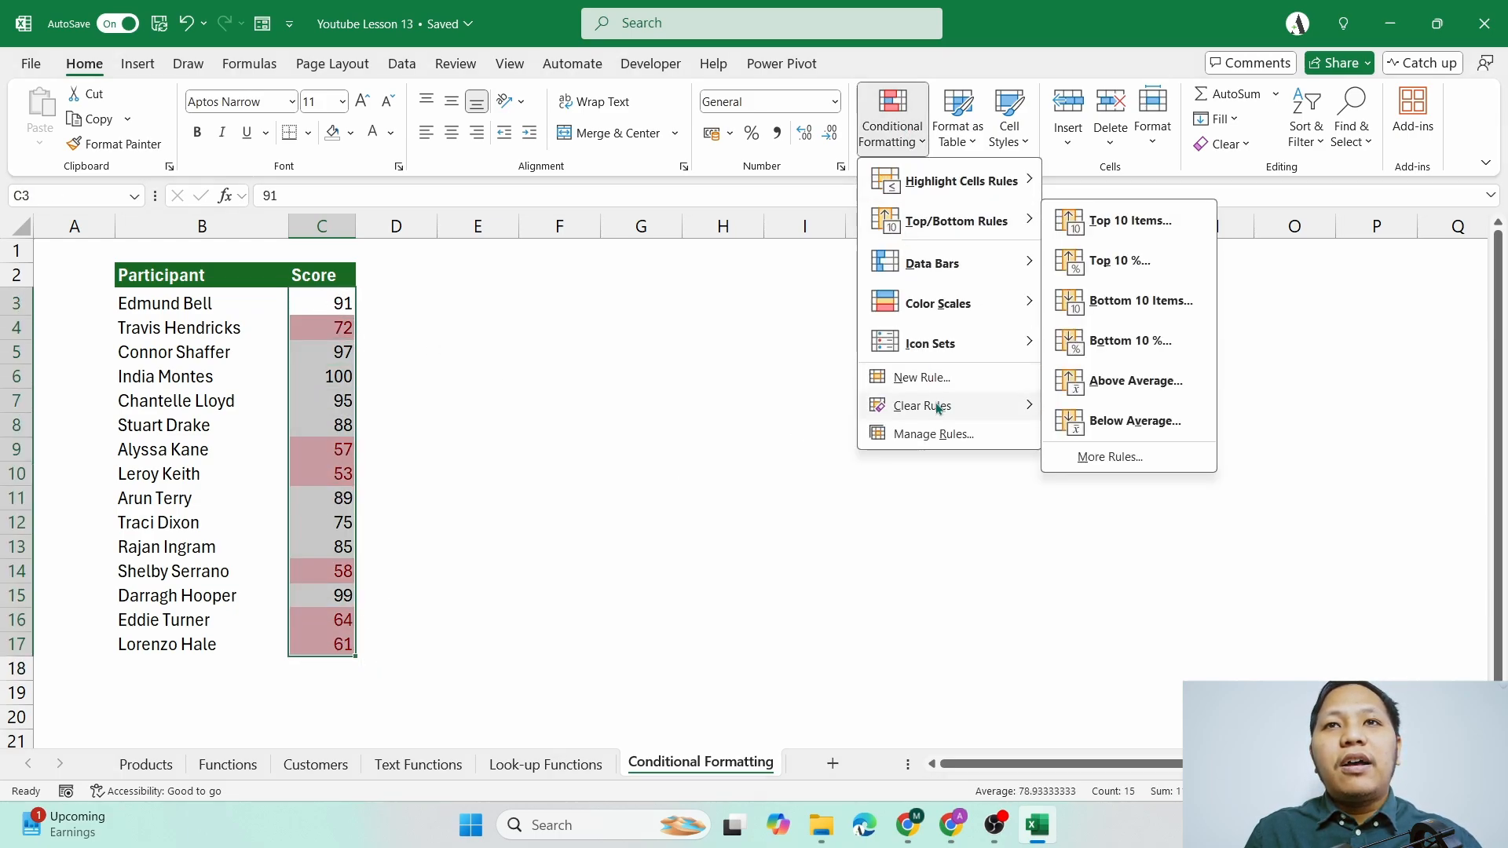
pyautogui.moveTo(981, 405)
pyautogui.click(1115, 409)
# - Apply a Top 10 Items rule to the scores in C3:C17, formatted with Green Fill with Dark Green Text
pyautogui.click(893, 118)
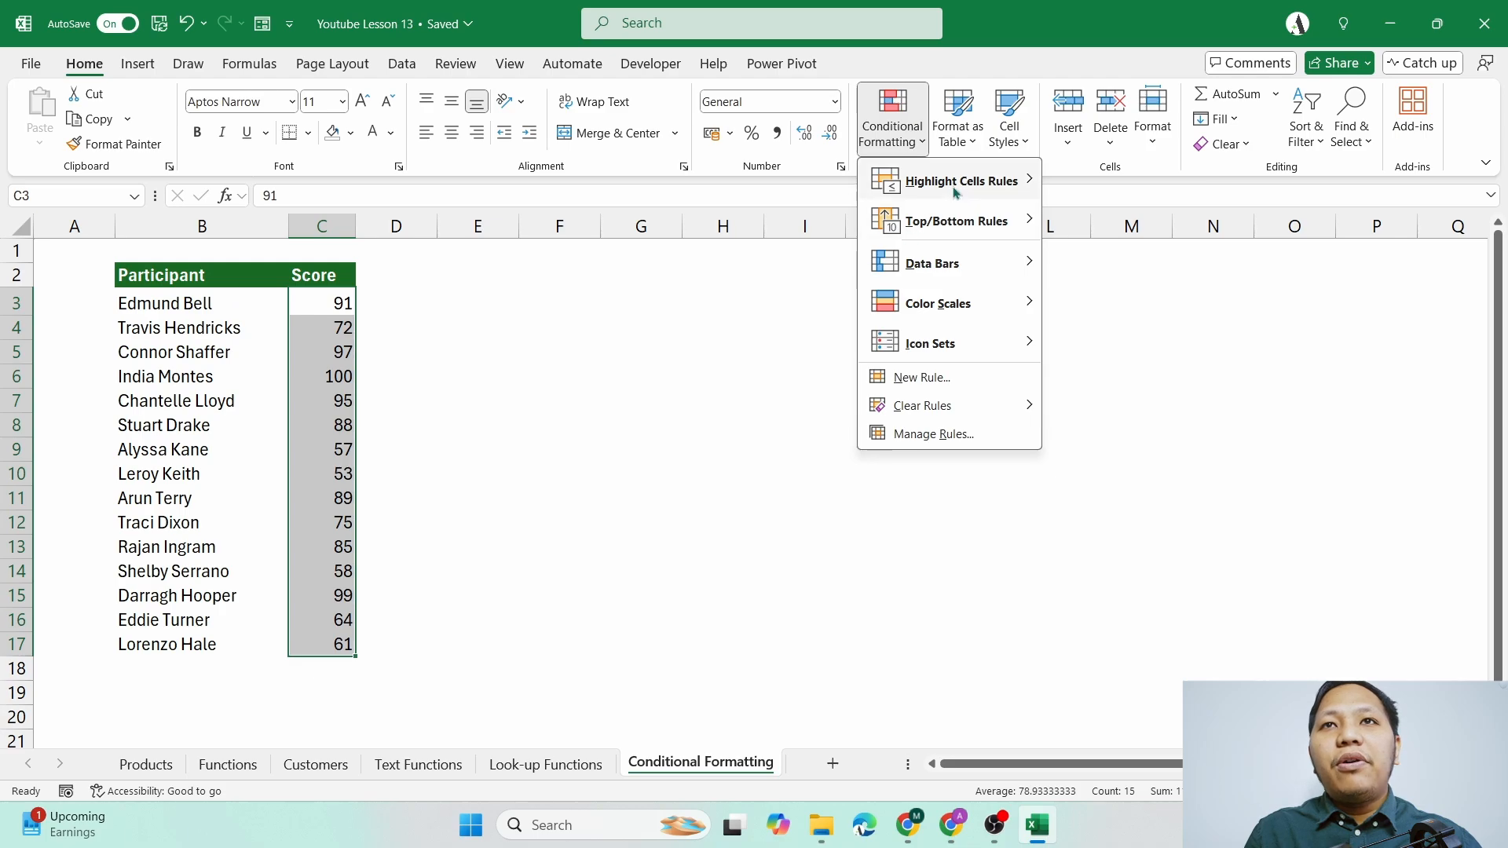
pyautogui.moveTo(957, 186)
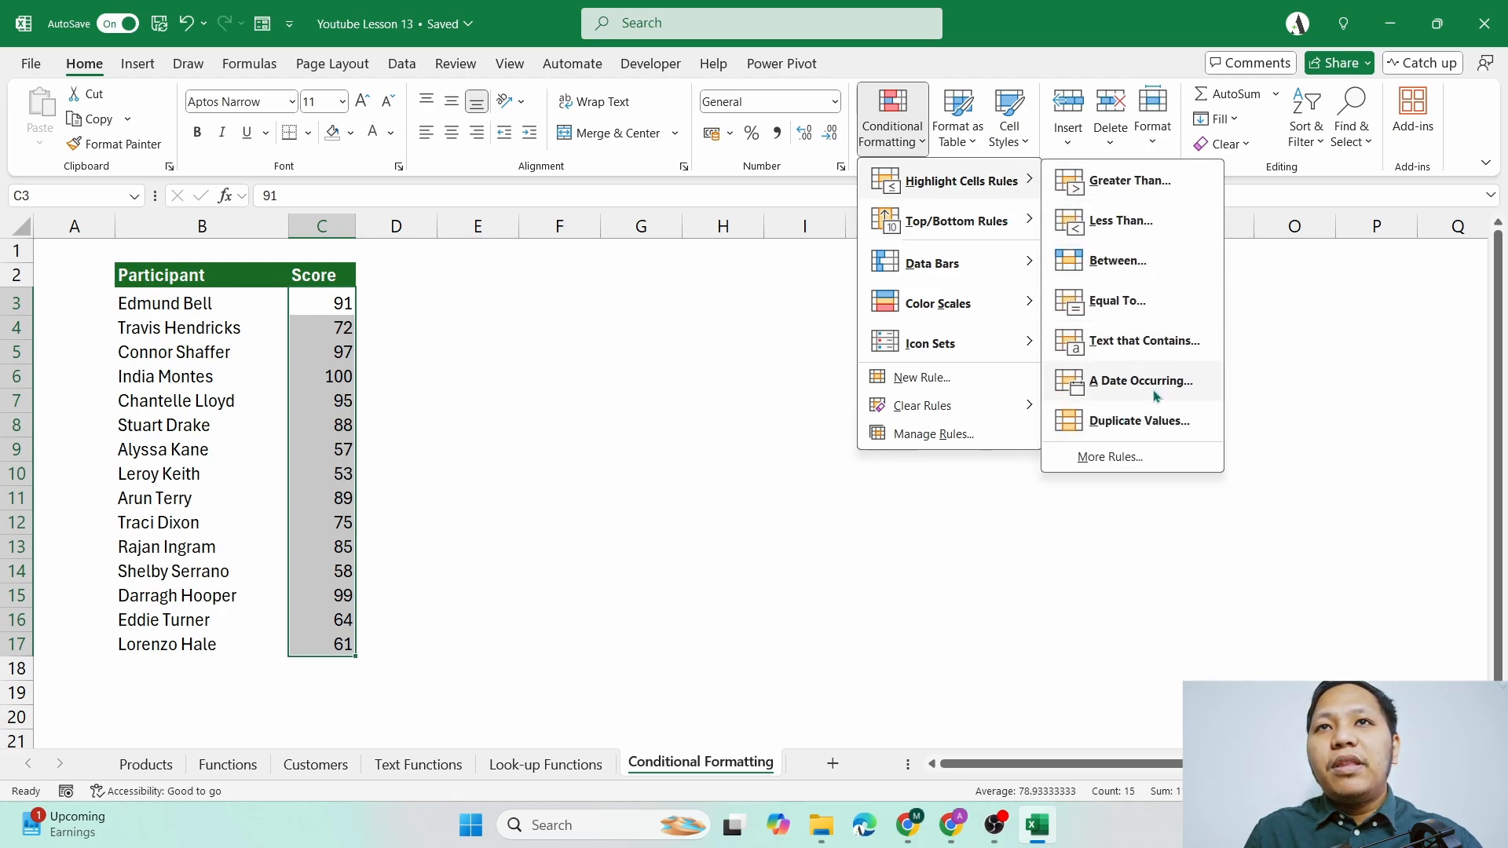
pyautogui.moveTo(991, 241)
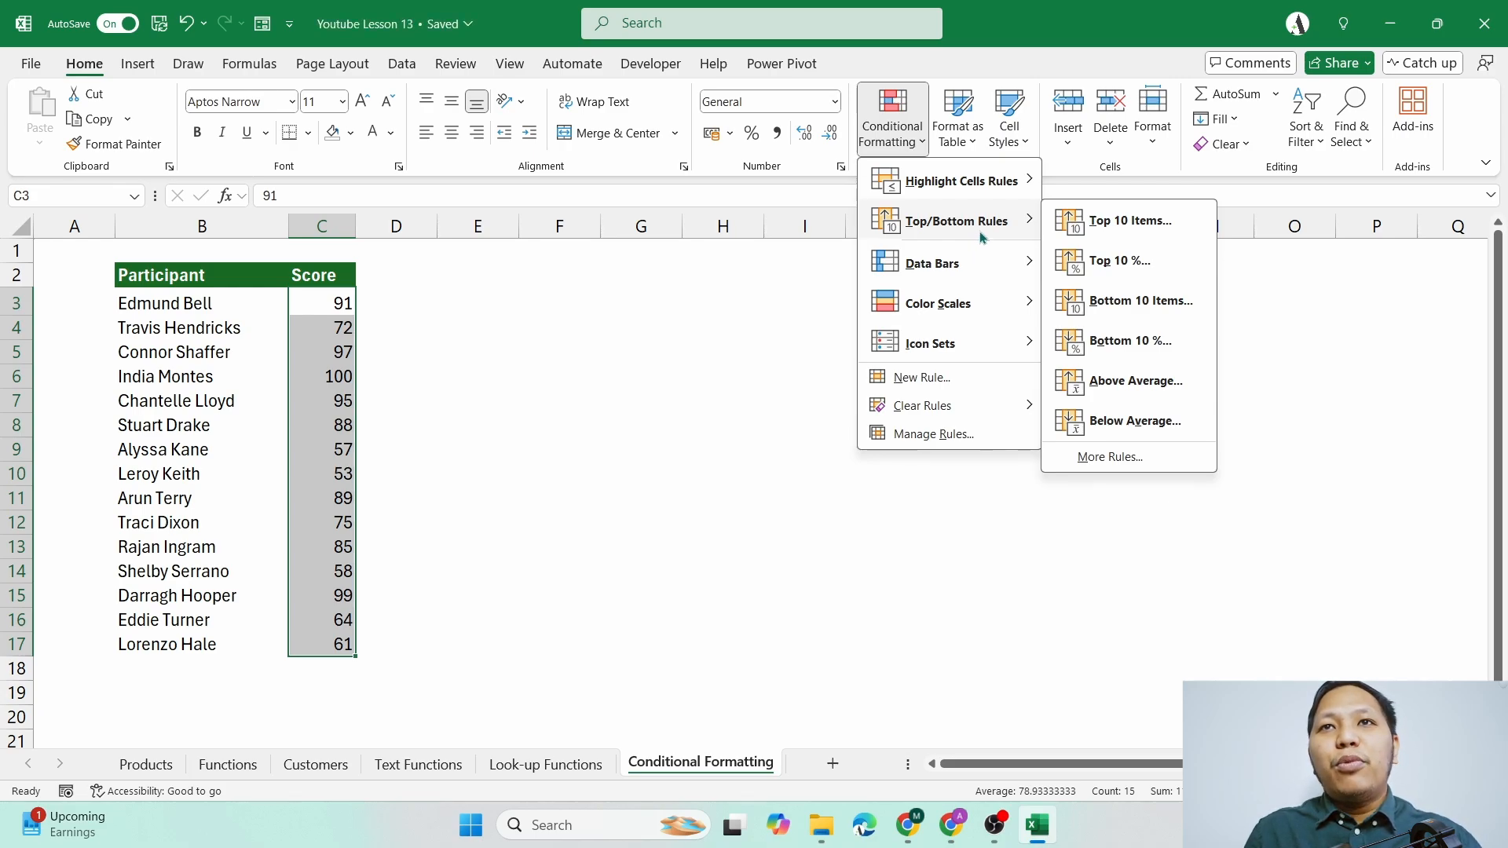
pyautogui.click(1102, 229)
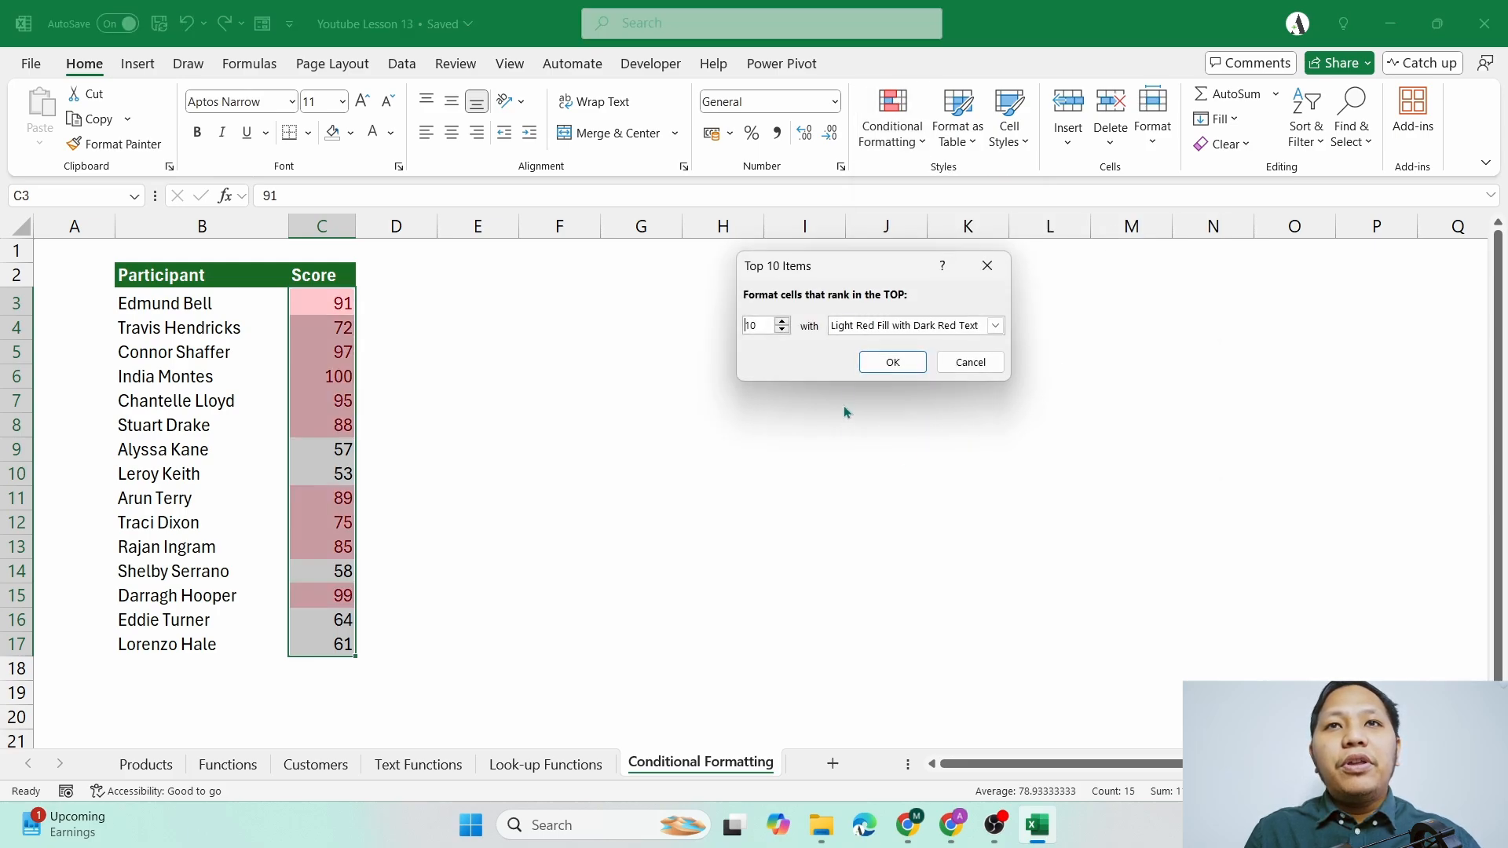
pyautogui.click(903, 325)
pyautogui.click(875, 374)
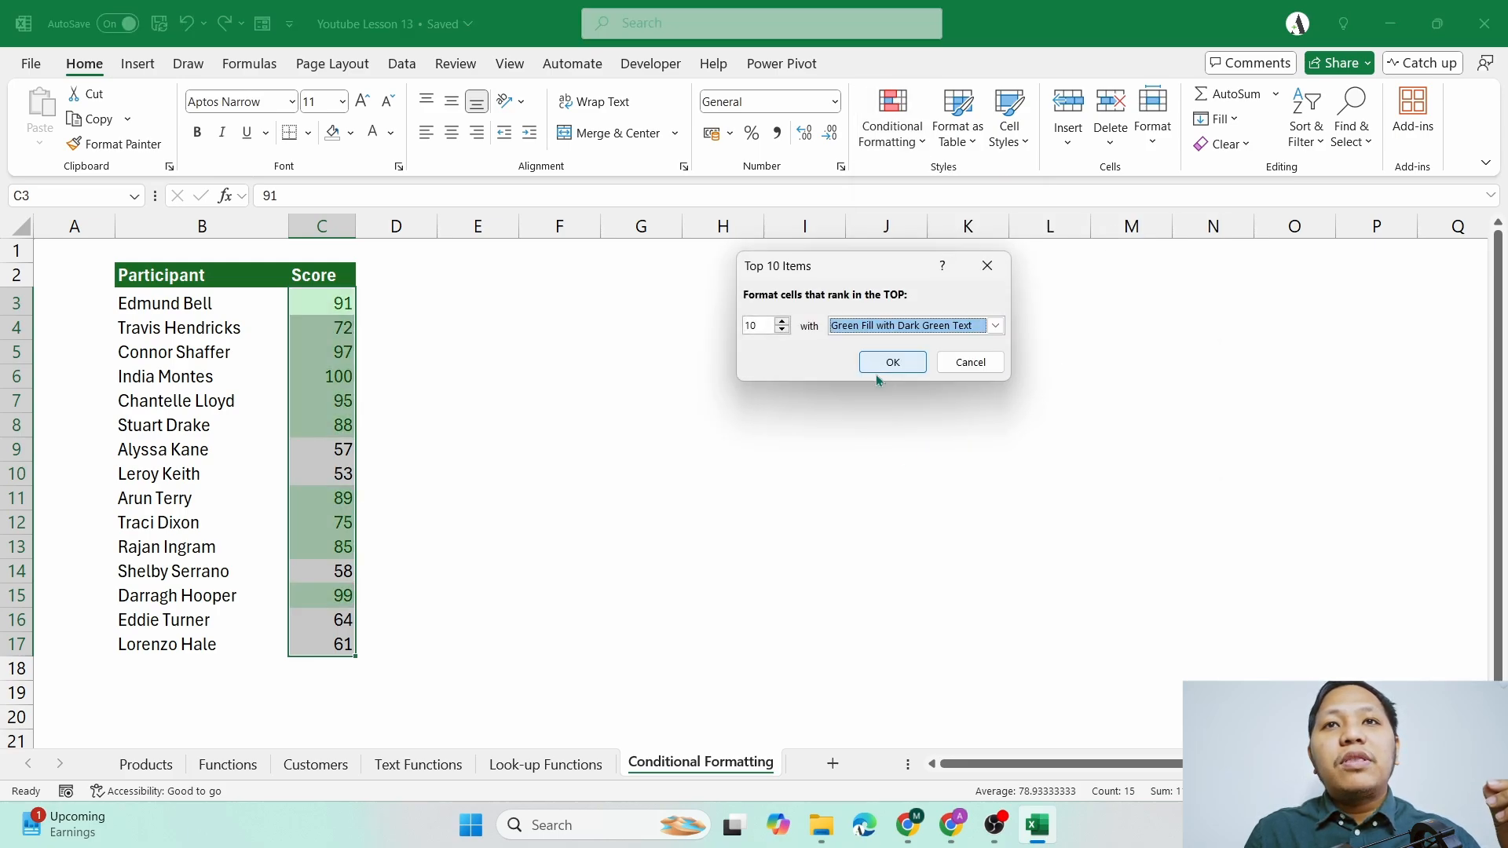
pyautogui.click(885, 363)
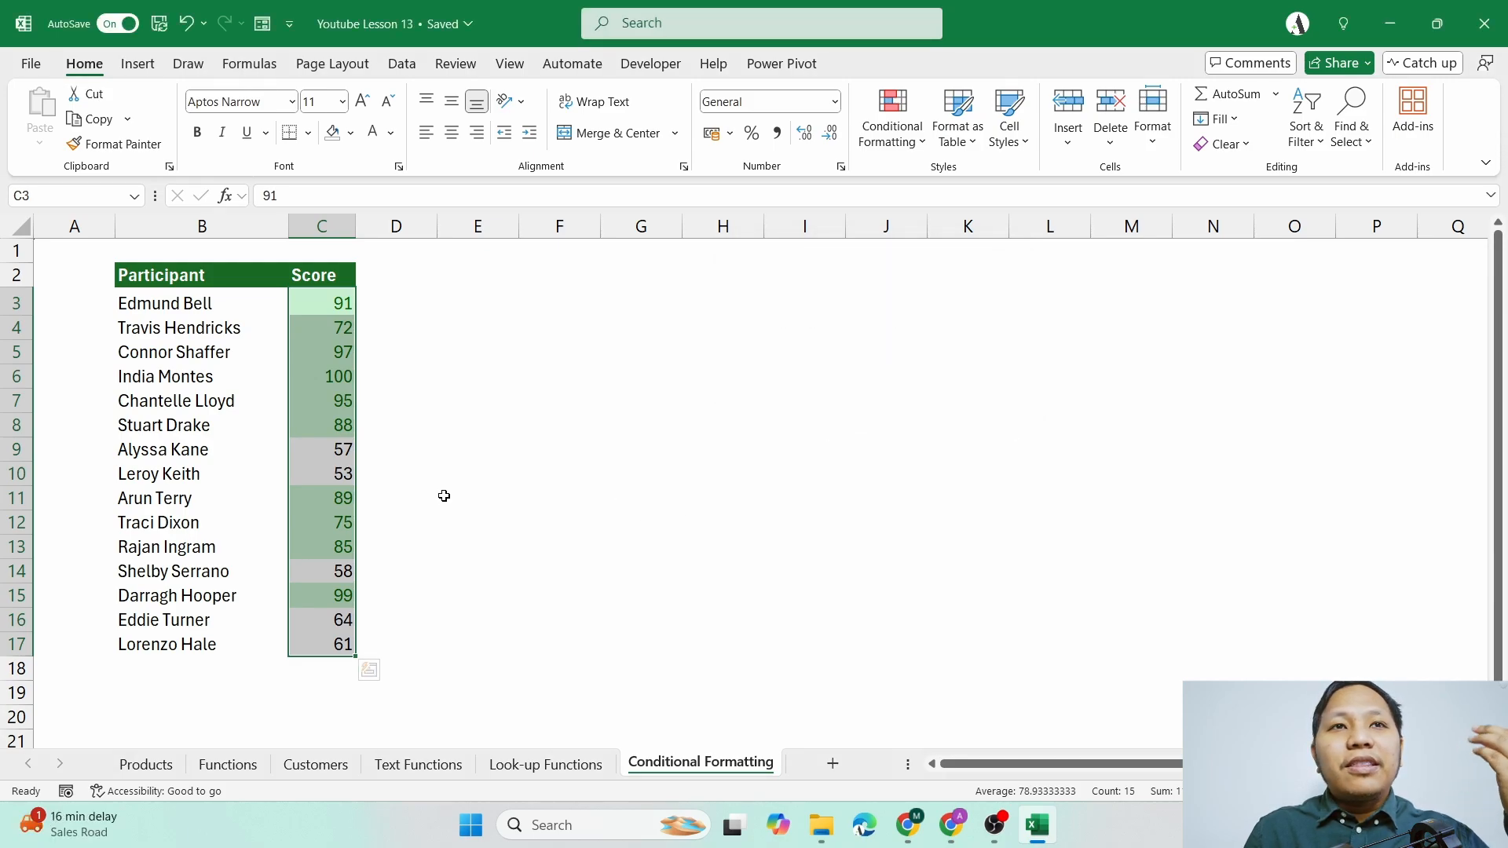
# - Check which scores in C9:C10, C14 and C16:C17 fall outside the top 10
pyautogui.moveTo(304, 447); pyautogui.dragTo(313, 472)
pyautogui.click(369, 499)
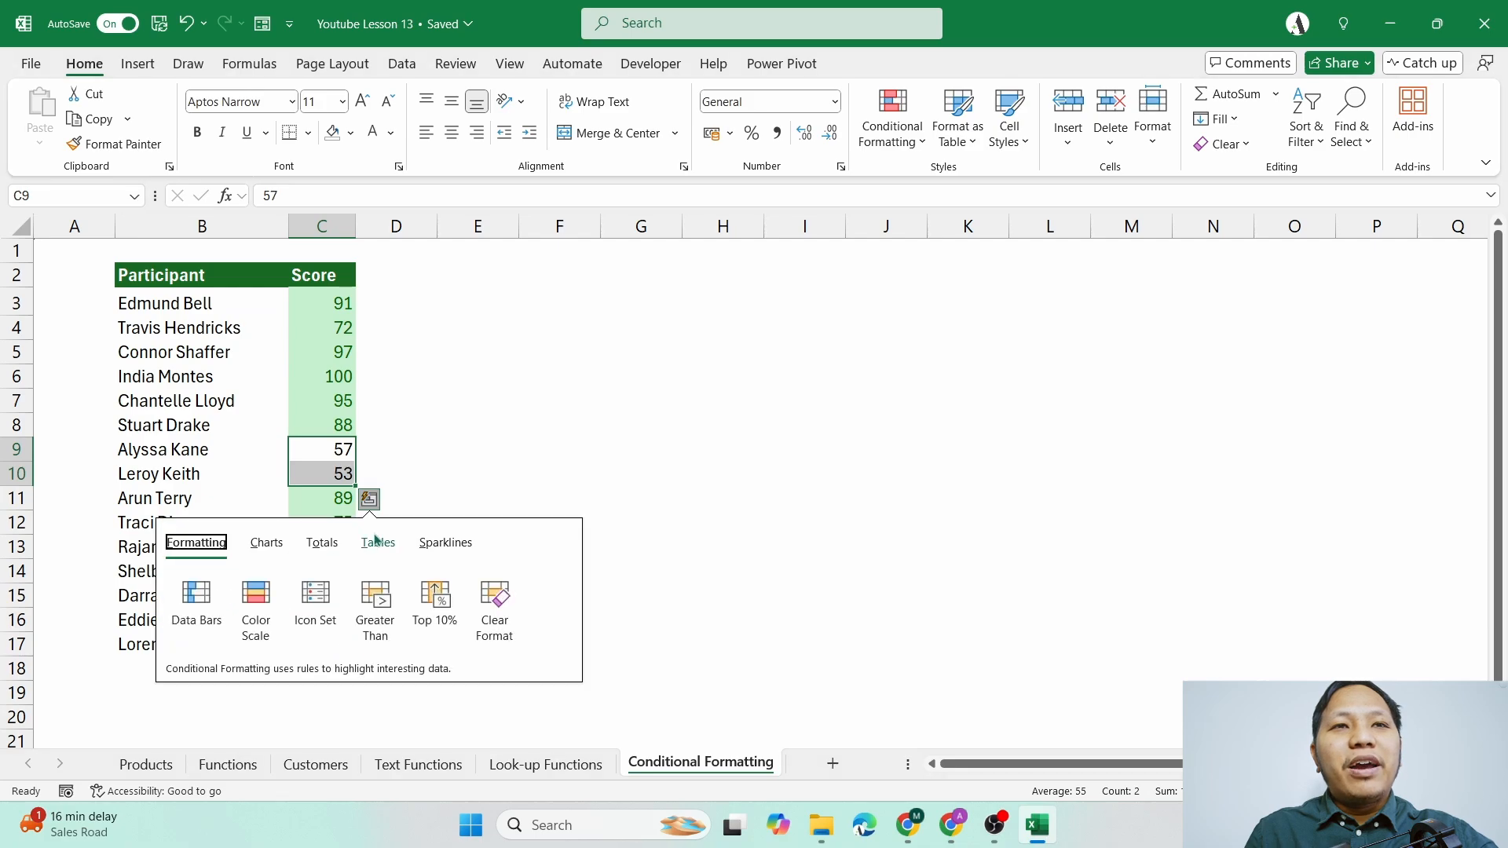
pyautogui.click(478, 425)
pyautogui.moveTo(326, 451); pyautogui.dragTo(330, 474)
pyautogui.keyDown('ctrl'); pyautogui.click(320, 571); pyautogui.keyUp('ctrl')
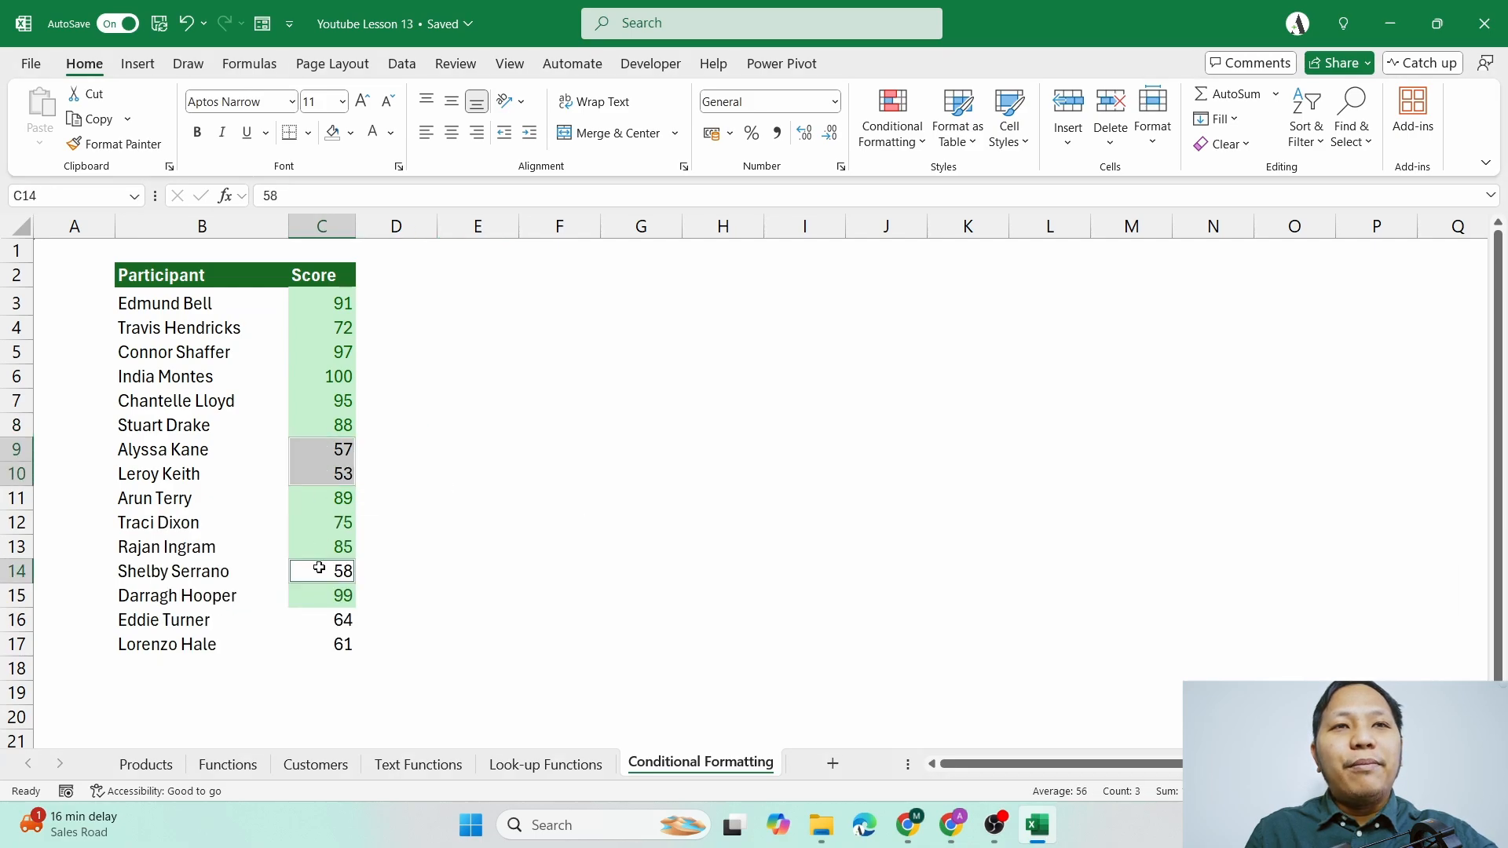
pyautogui.moveTo(322, 620); pyautogui.dragTo(323, 639)
pyautogui.click(478, 474)
# - Remove the Top 10 Items rule from the selected score cells C3:C17
pyautogui.click(333, 311)
pyautogui.moveTo(333, 311); pyautogui.dragTo(322, 644)
pyautogui.click(893, 126)
pyautogui.moveTo(1021, 405)
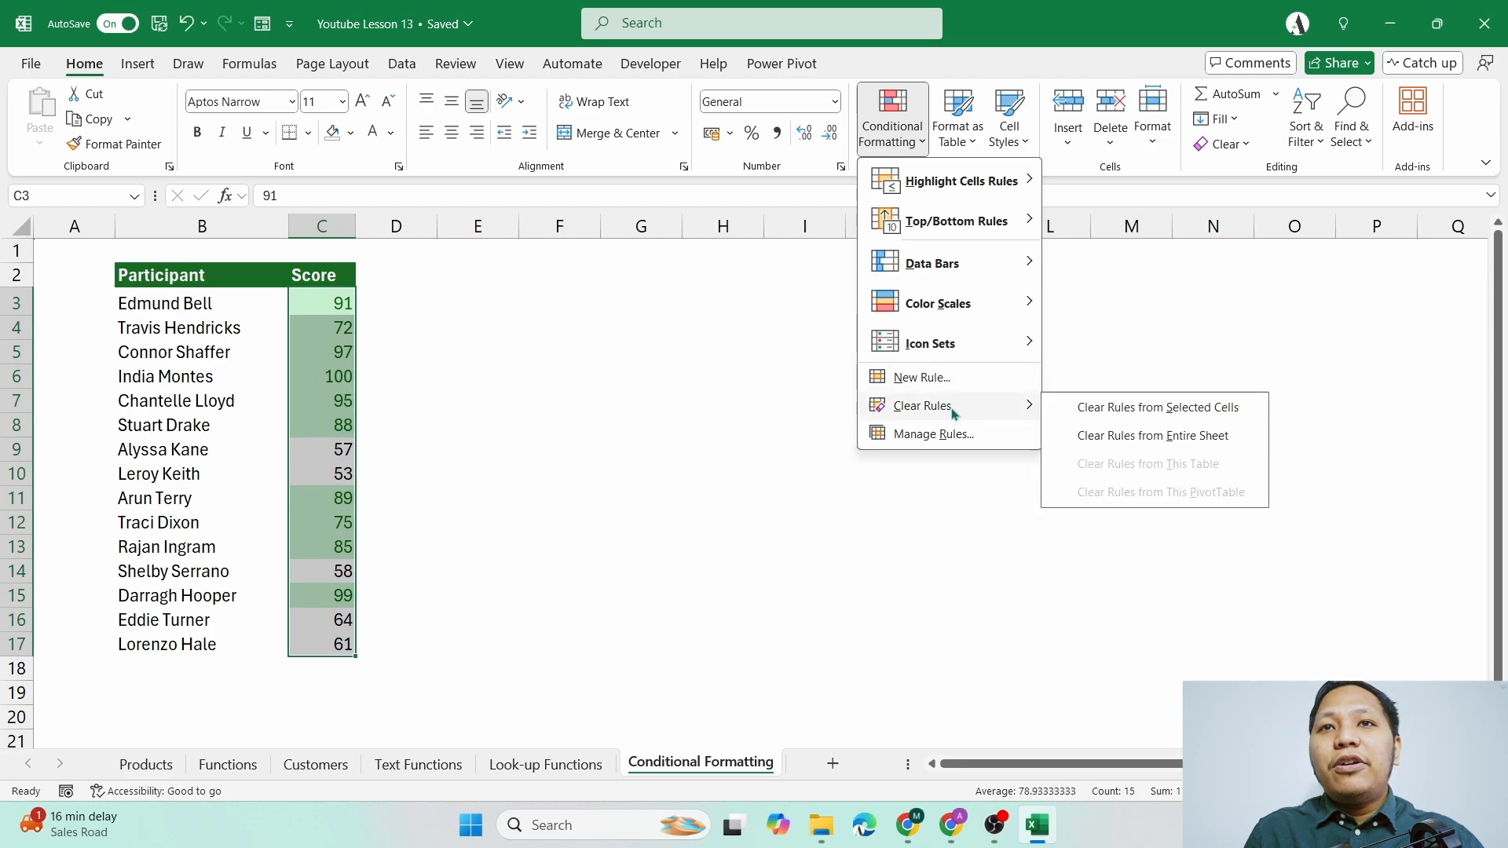
pyautogui.click(1131, 410)
# - Start a custom top-ranked formatting rule for the scores in C3:C17 and set its rank to the top 3
pyautogui.click(892, 125)
pyautogui.moveTo(911, 224)
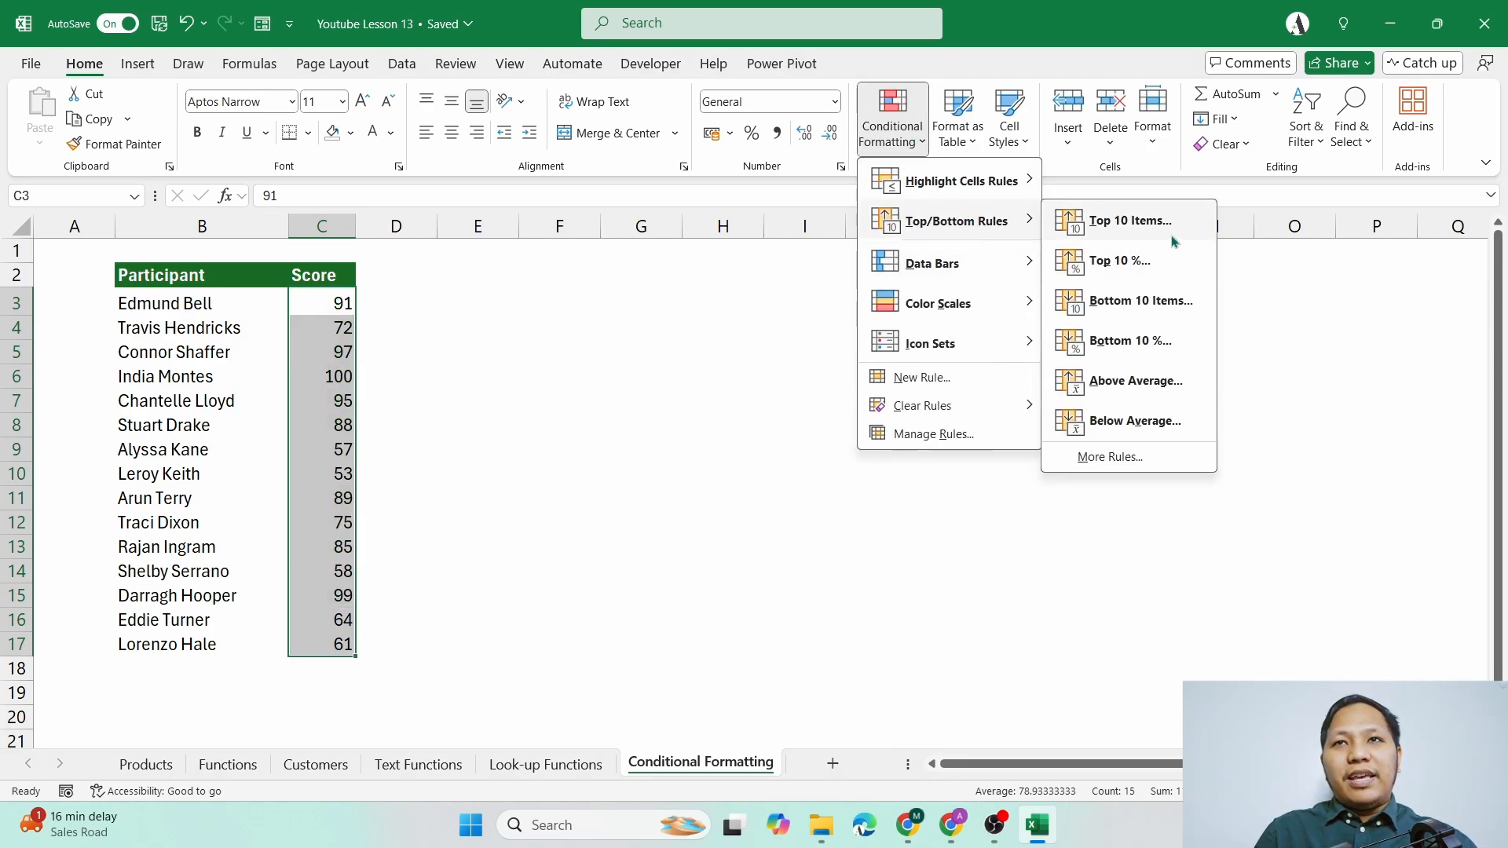
pyautogui.click(1138, 462)
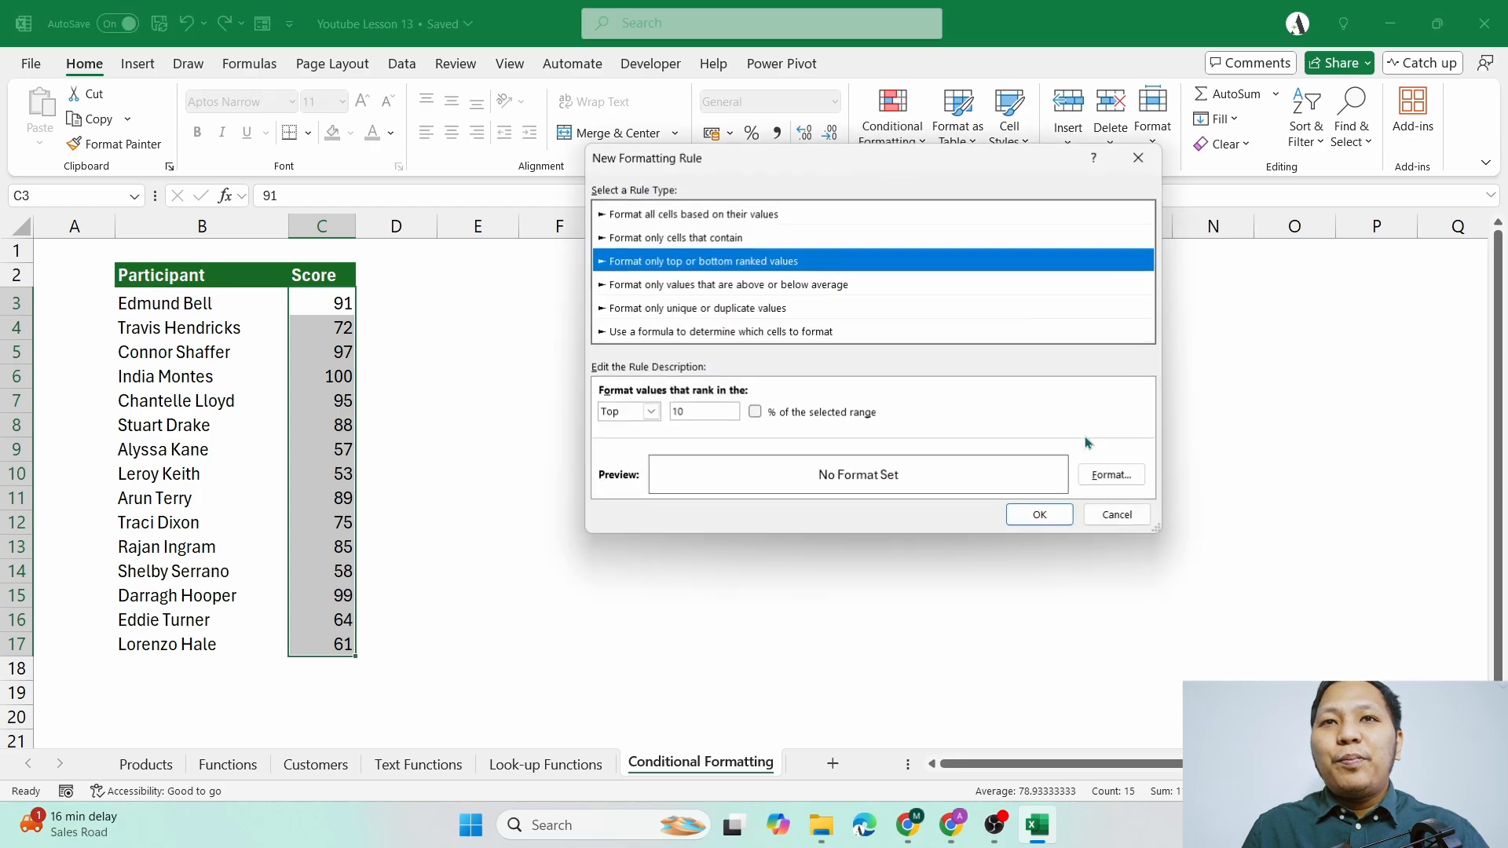
pyautogui.moveTo(695, 410); pyautogui.dragTo(661, 416)
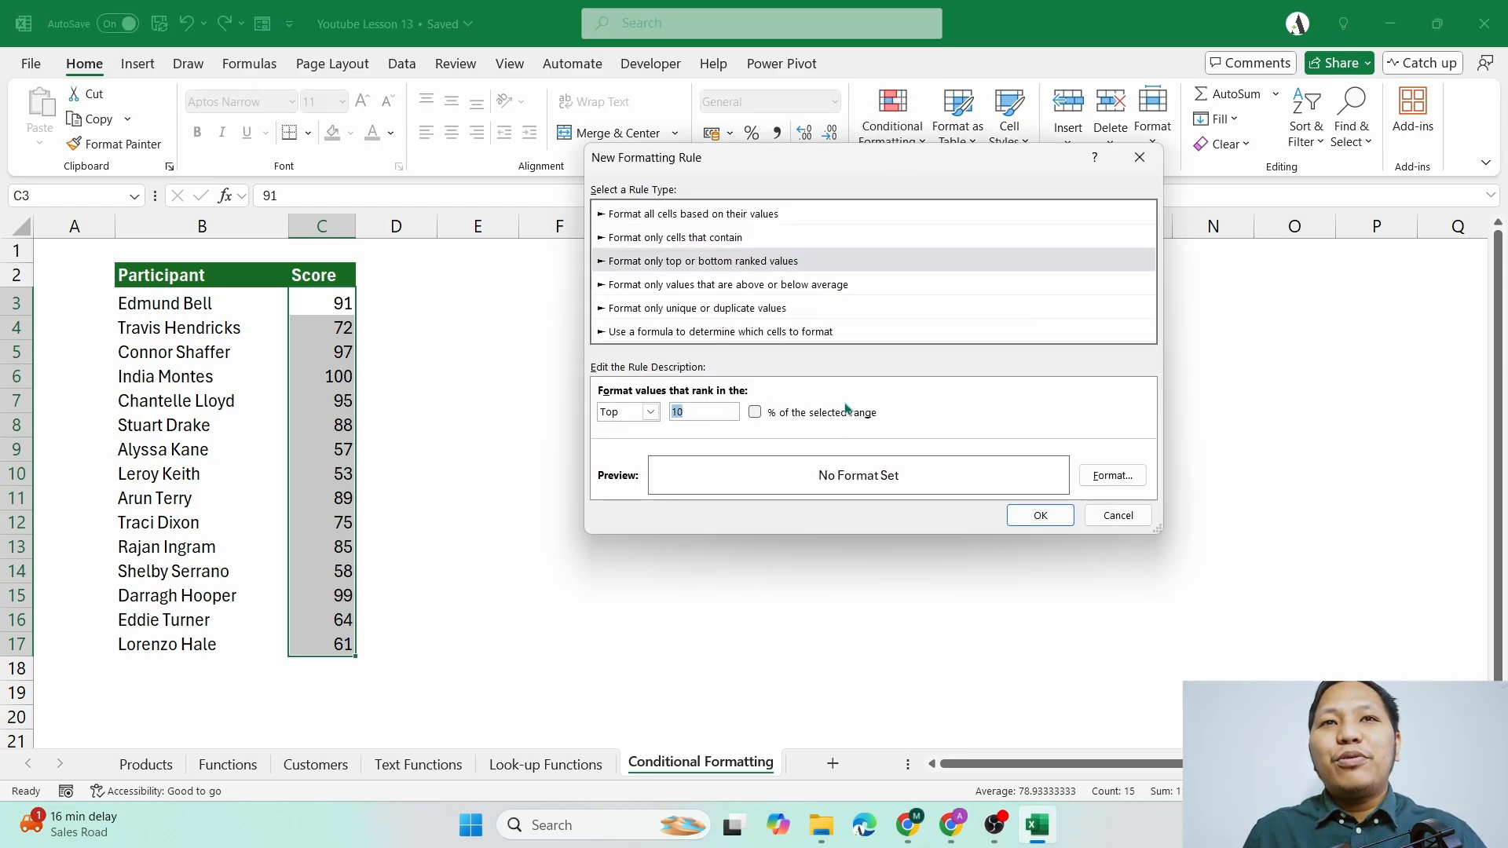
pyautogui.write('3')
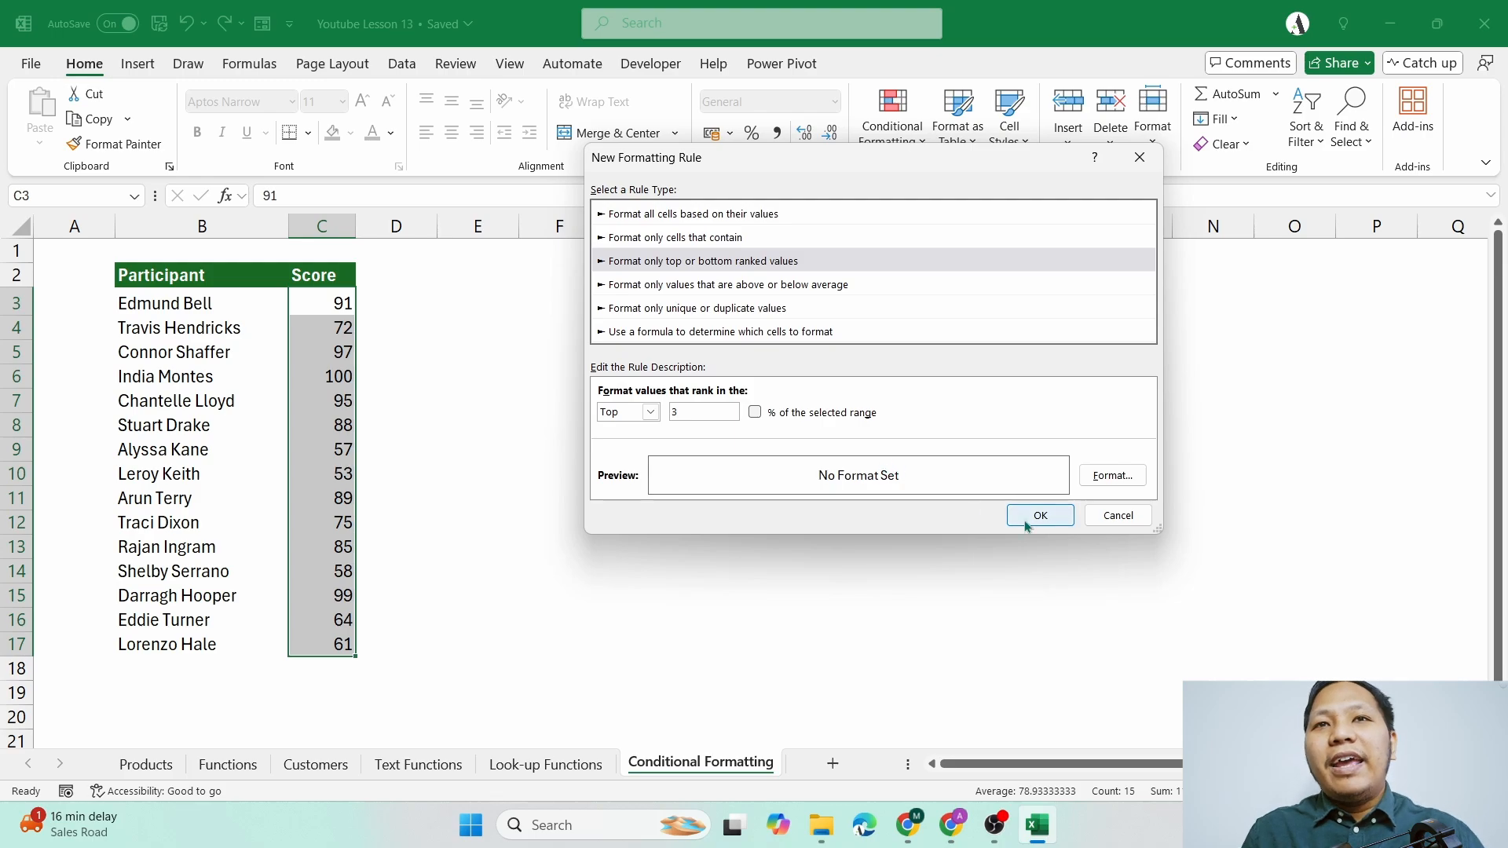
# - Give the top 3 rule a light green fill, apply it and check the highlighted scores
pyautogui.click(1113, 476)
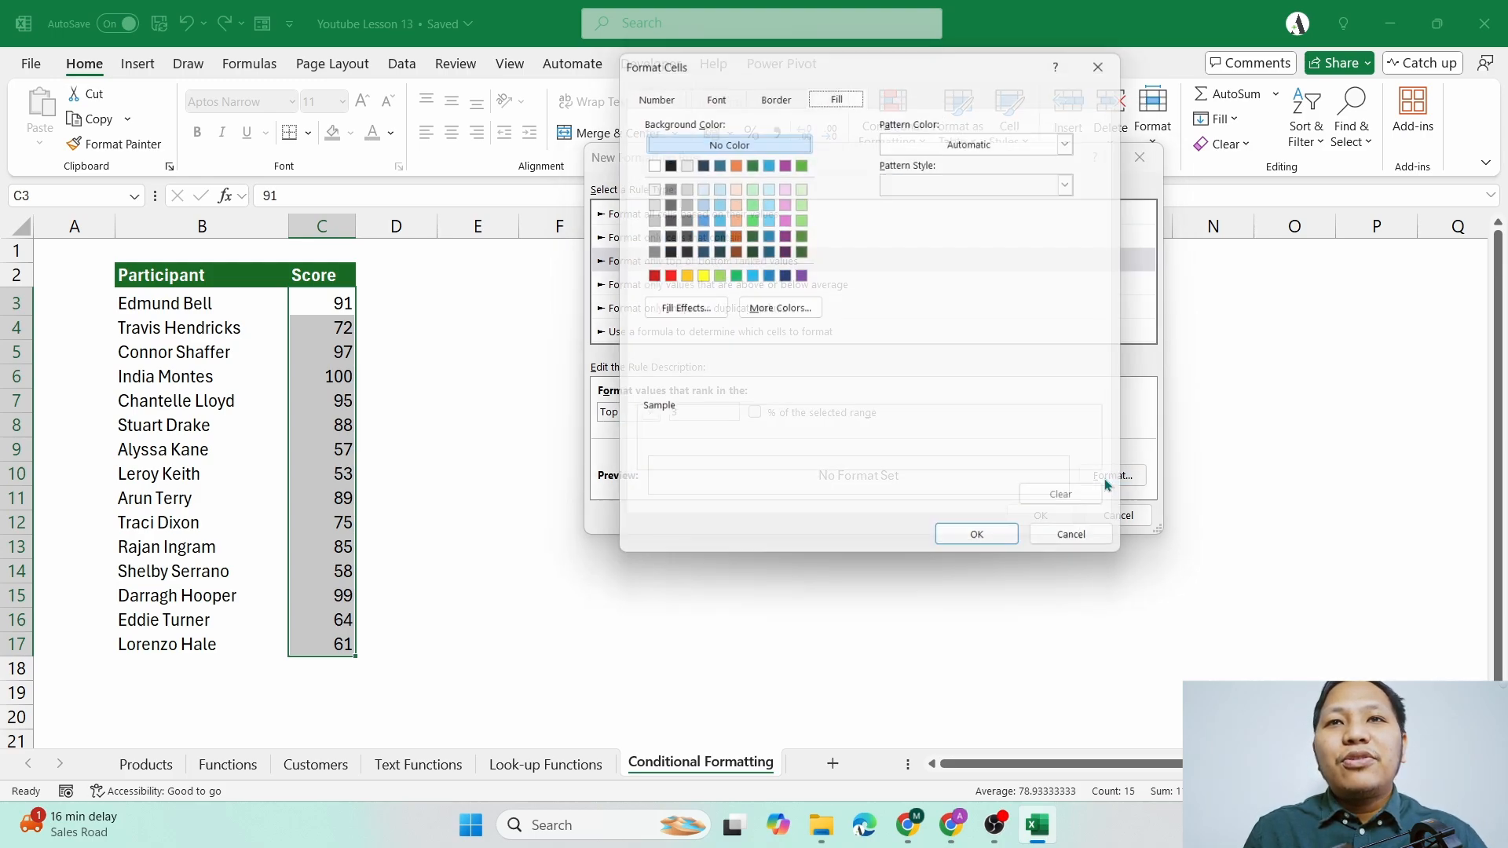
pyautogui.click(801, 185)
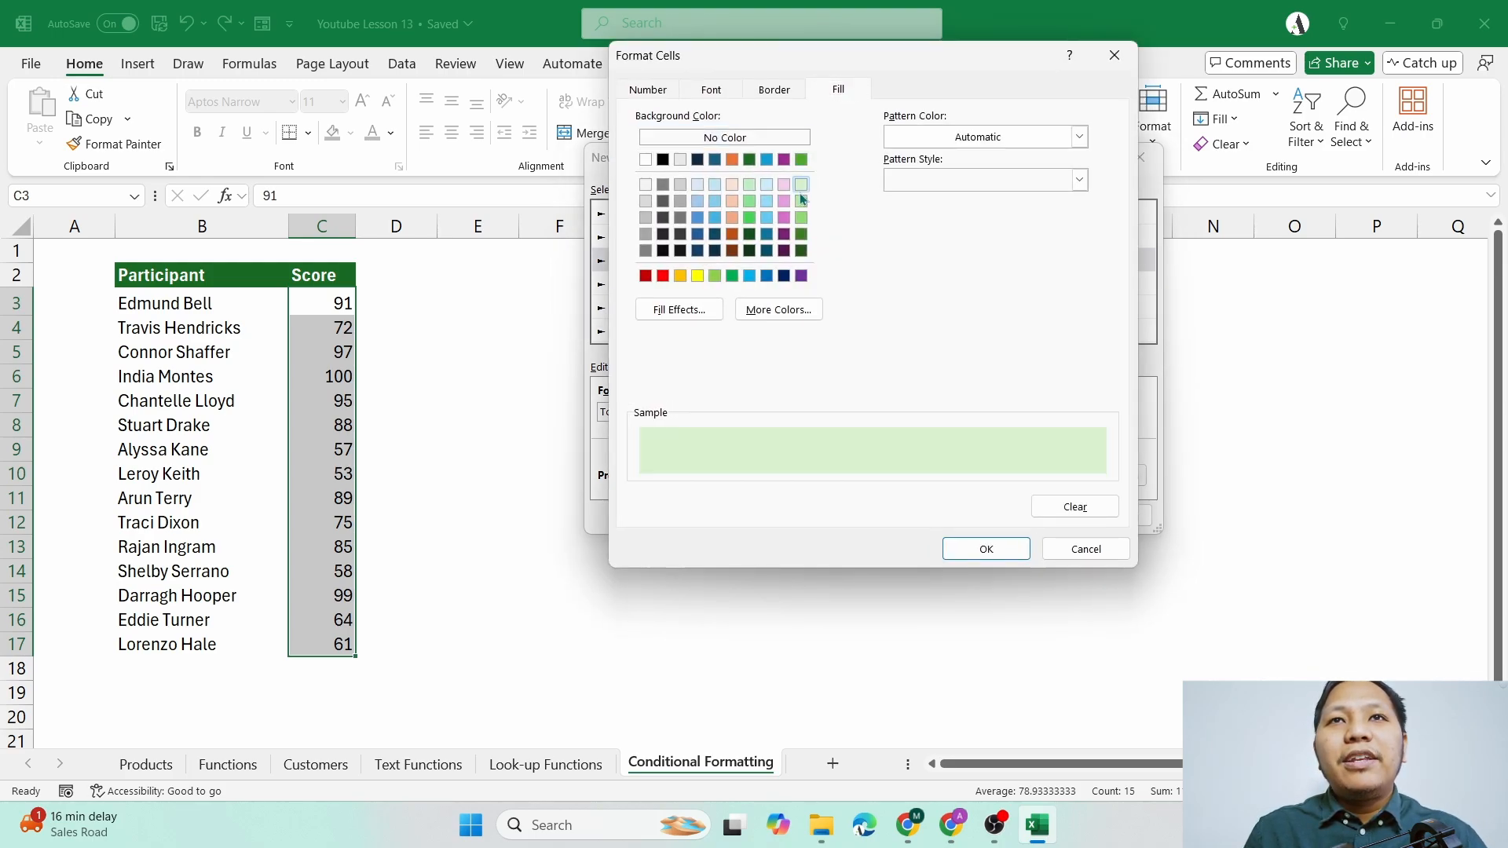
pyautogui.click(983, 548)
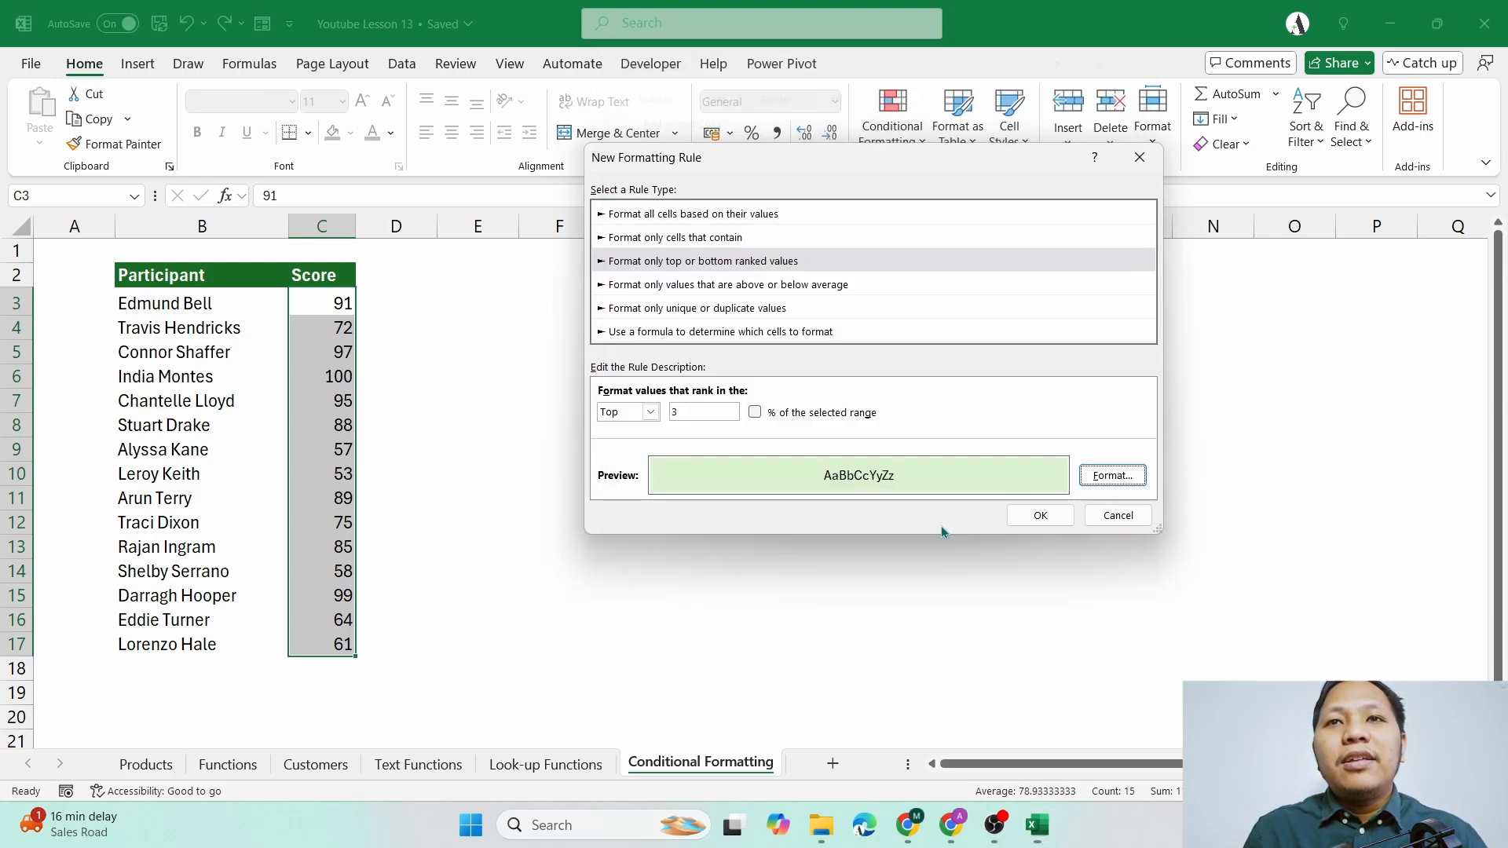
pyautogui.click(1037, 525)
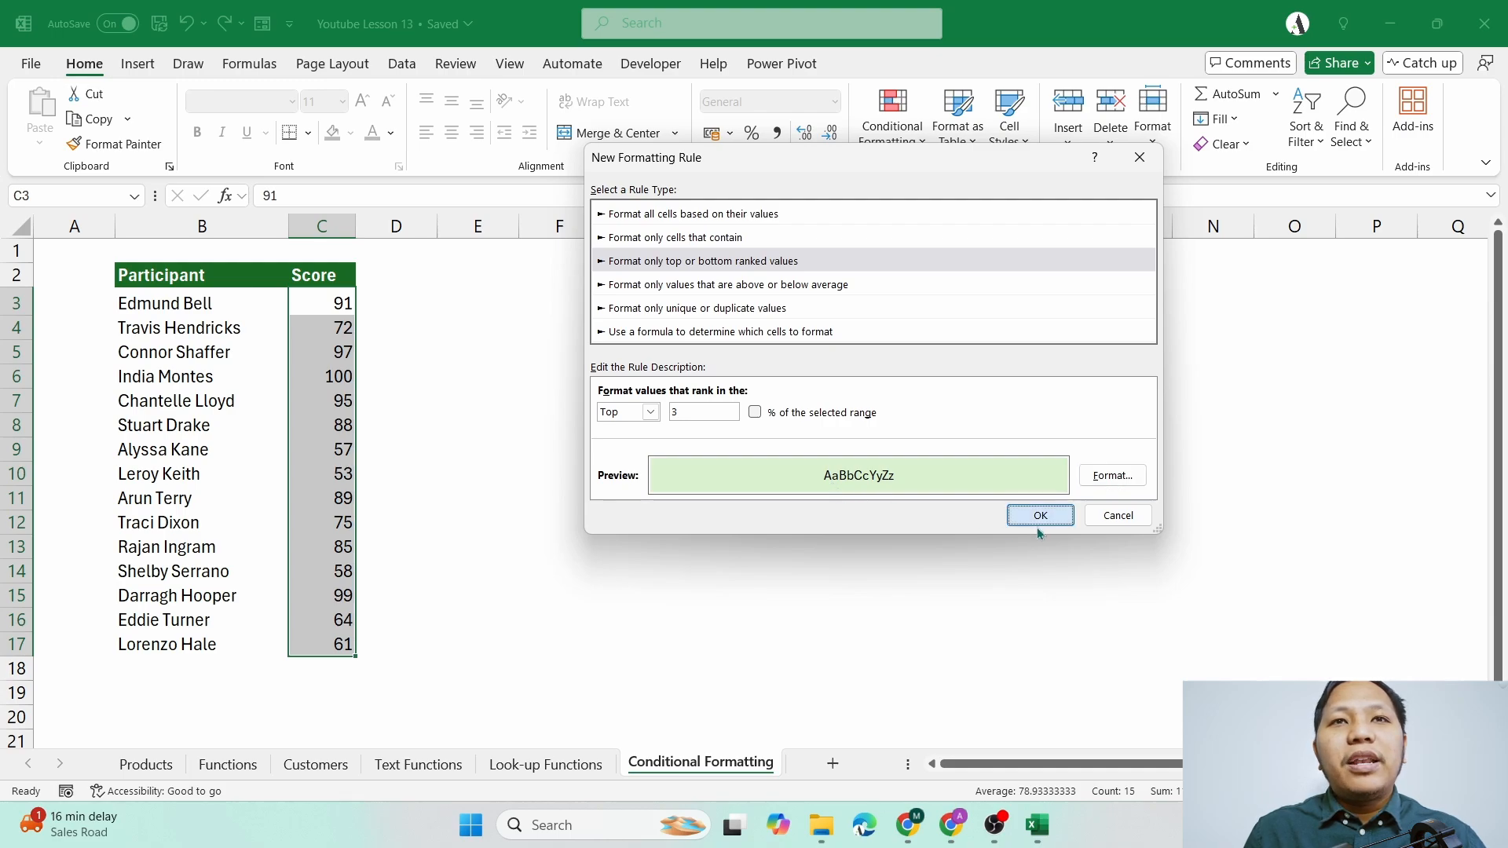
pyautogui.click(462, 405)
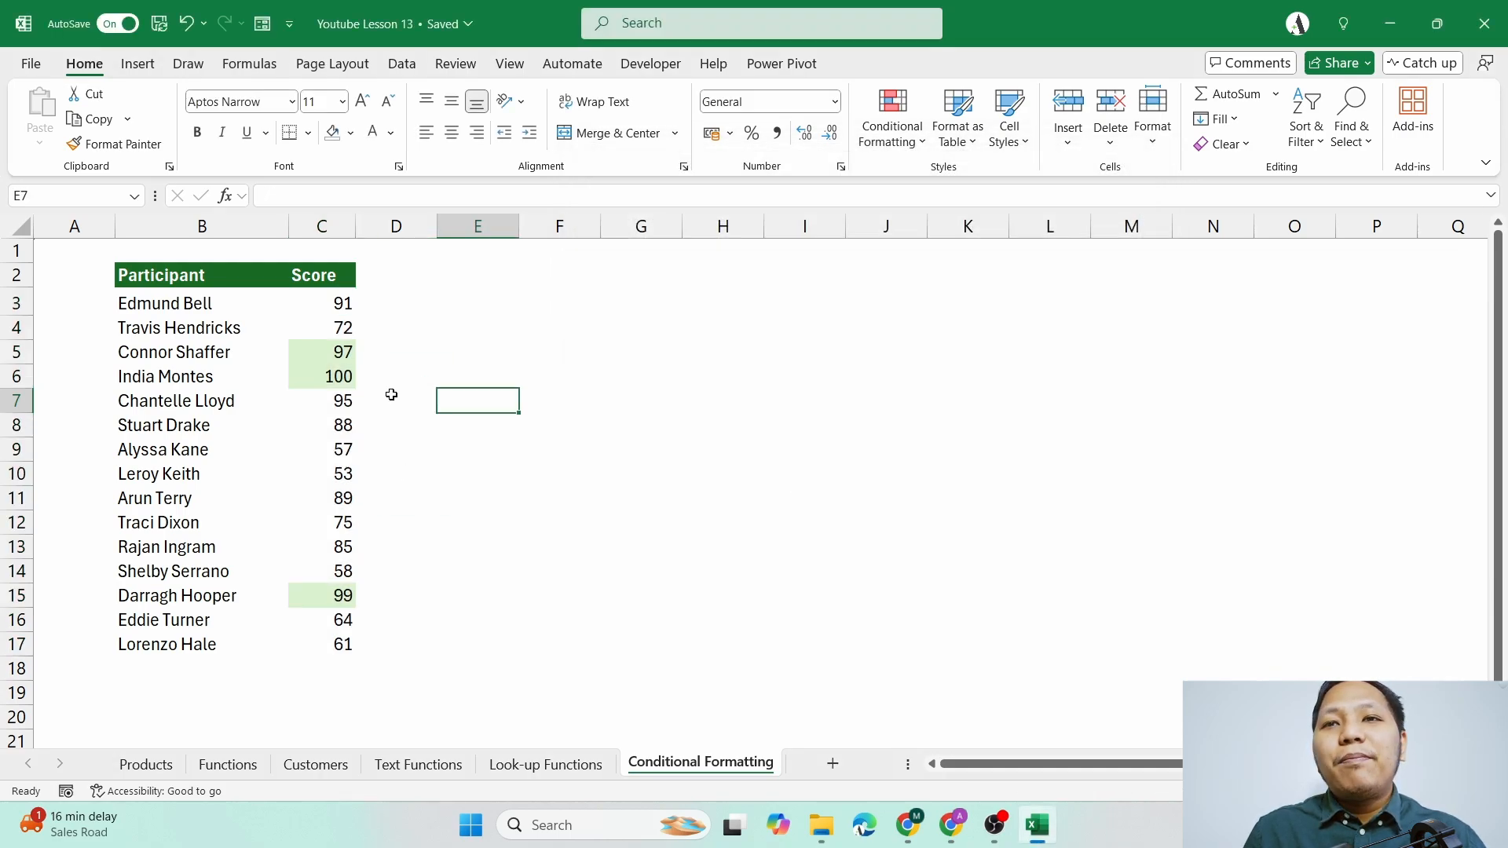
pyautogui.moveTo(301, 350); pyautogui.dragTo(309, 381)
pyautogui.click(318, 597)
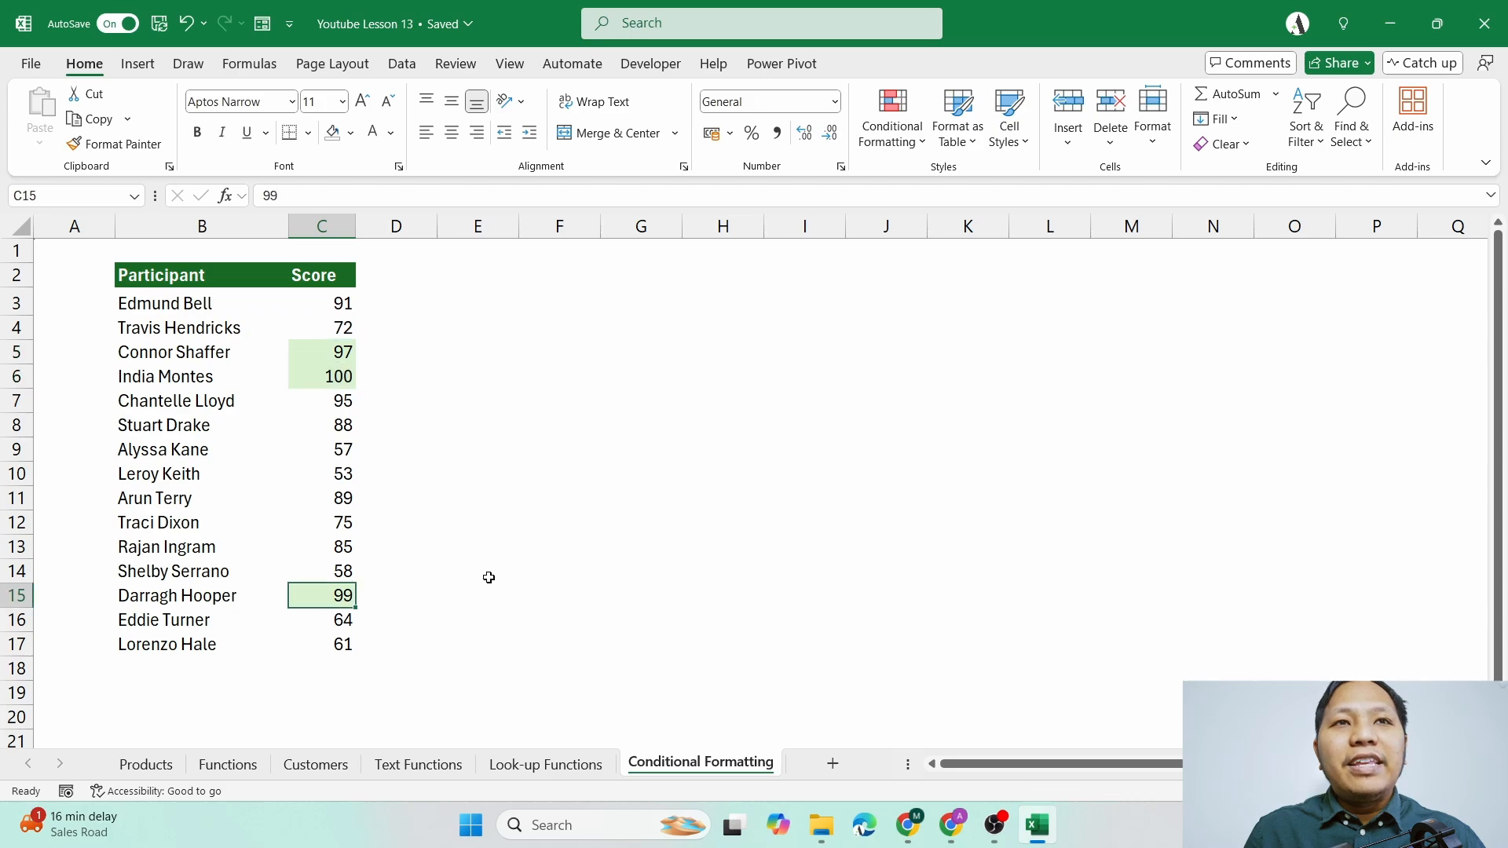
# - Clear the top 3 rule from the scores in C3:C17
pyautogui.moveTo(338, 303); pyautogui.dragTo(341, 646)
pyautogui.click(892, 118)
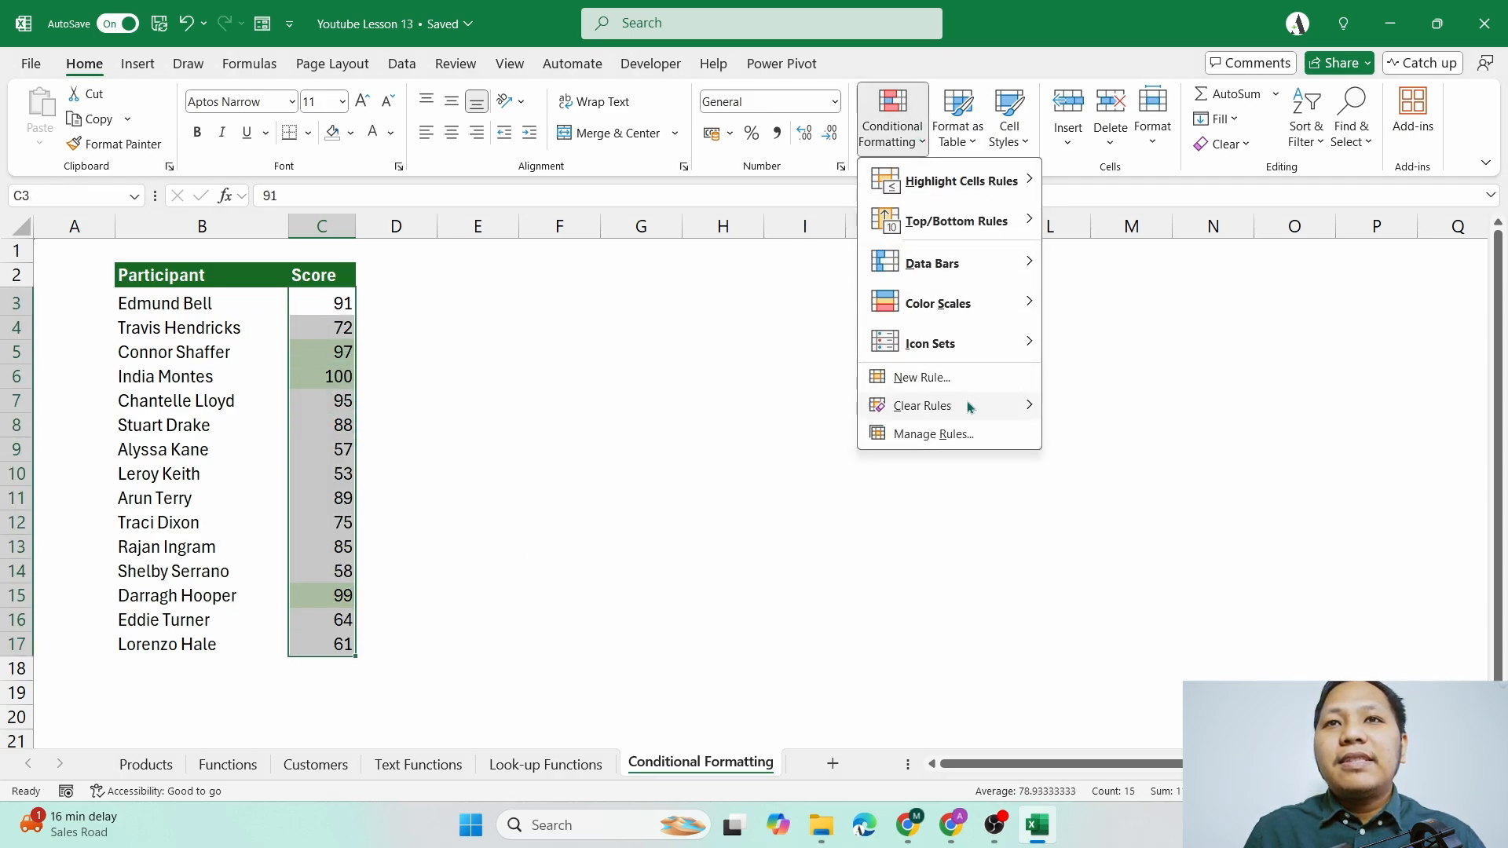
pyautogui.moveTo(923, 405)
pyautogui.click(1115, 404)
# - Add green gradient-fill data bars to the scores in C3:C17
pyautogui.click(892, 118)
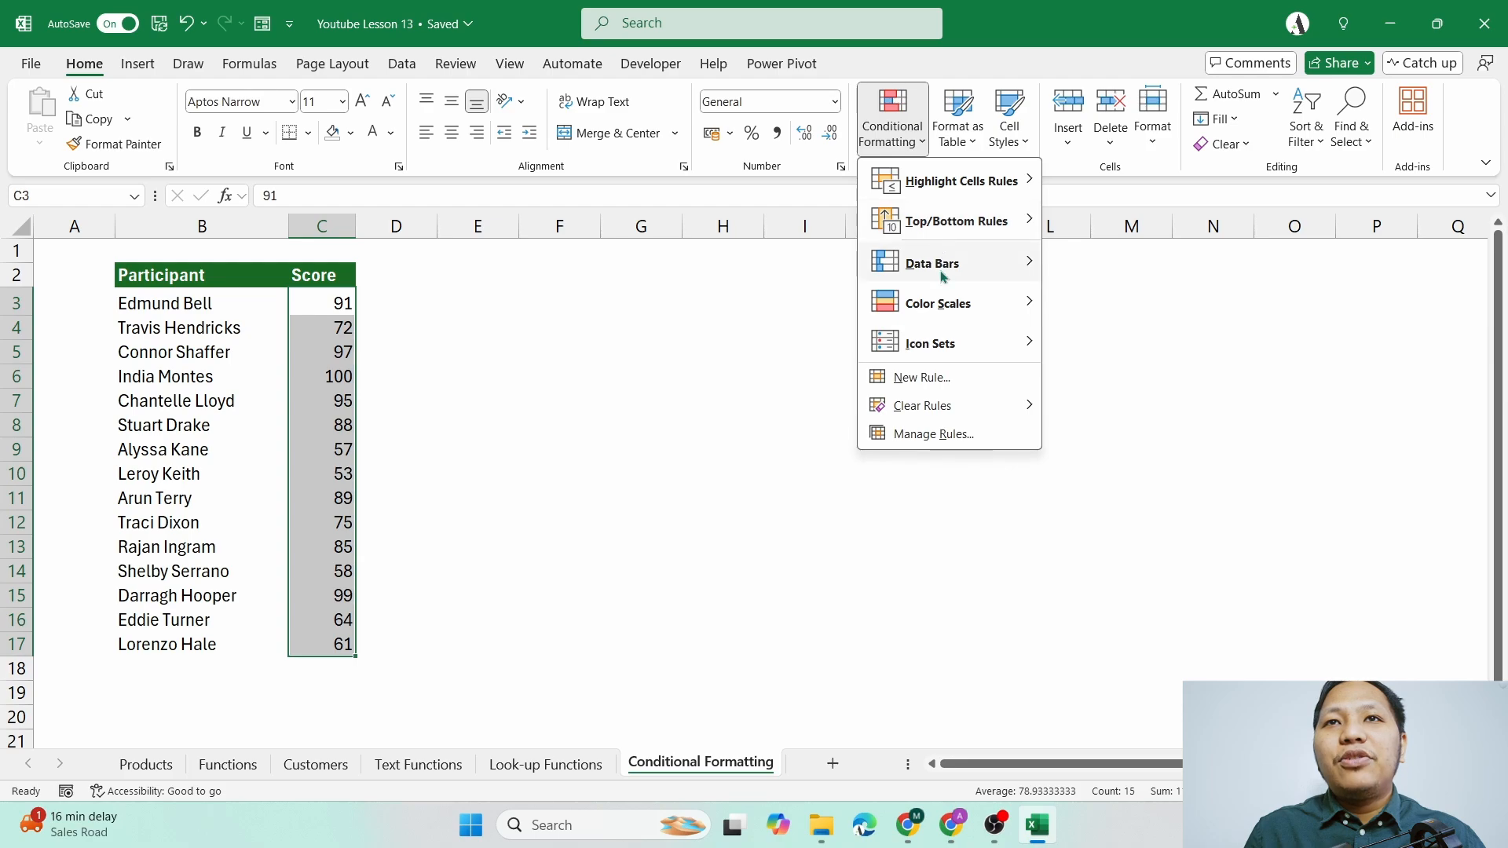
pyautogui.moveTo(945, 275)
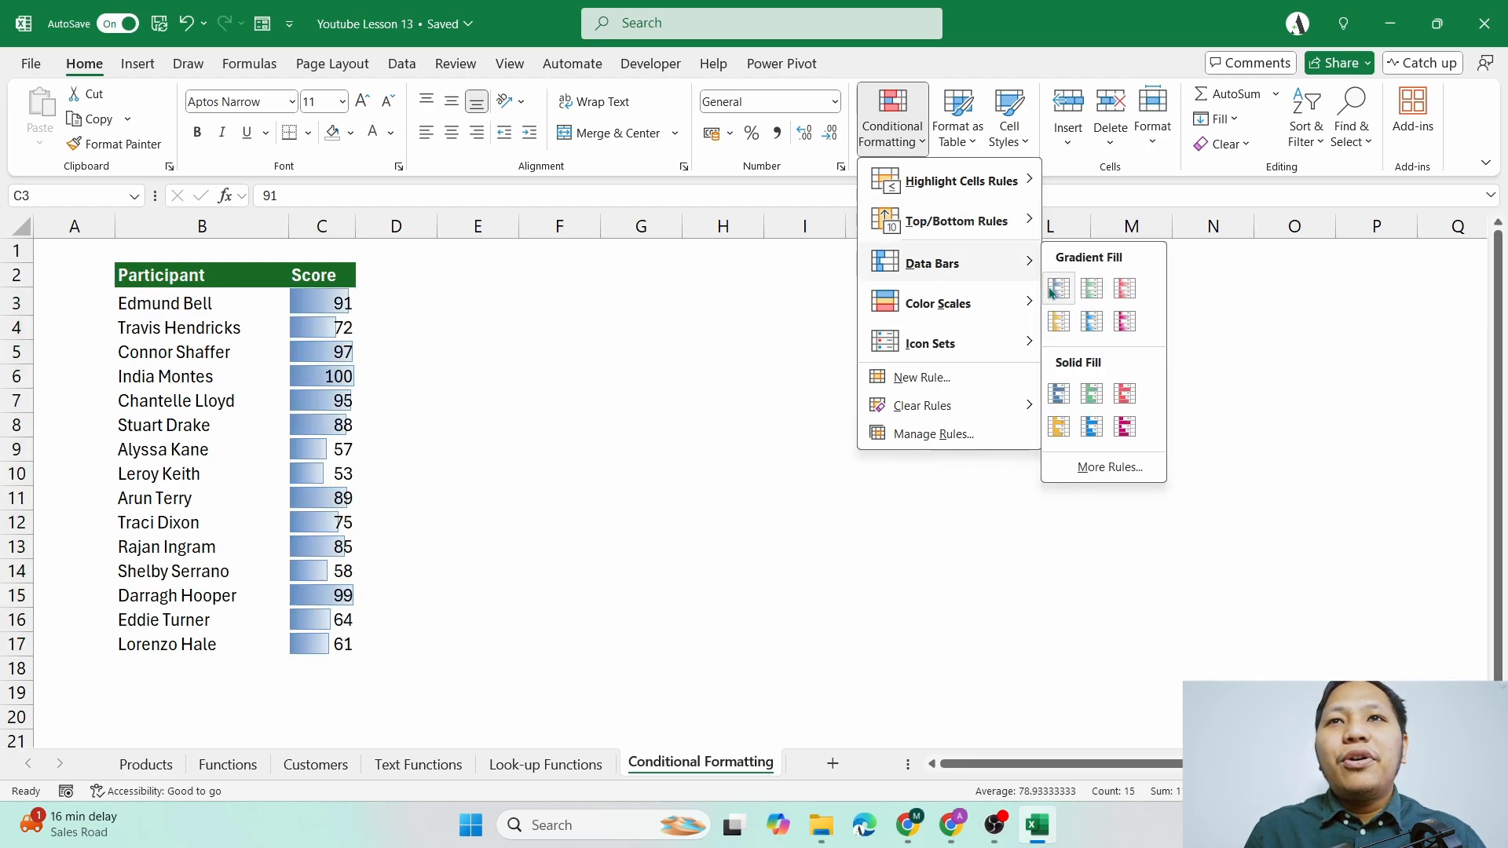
pyautogui.click(1092, 288)
pyautogui.click(447, 302)
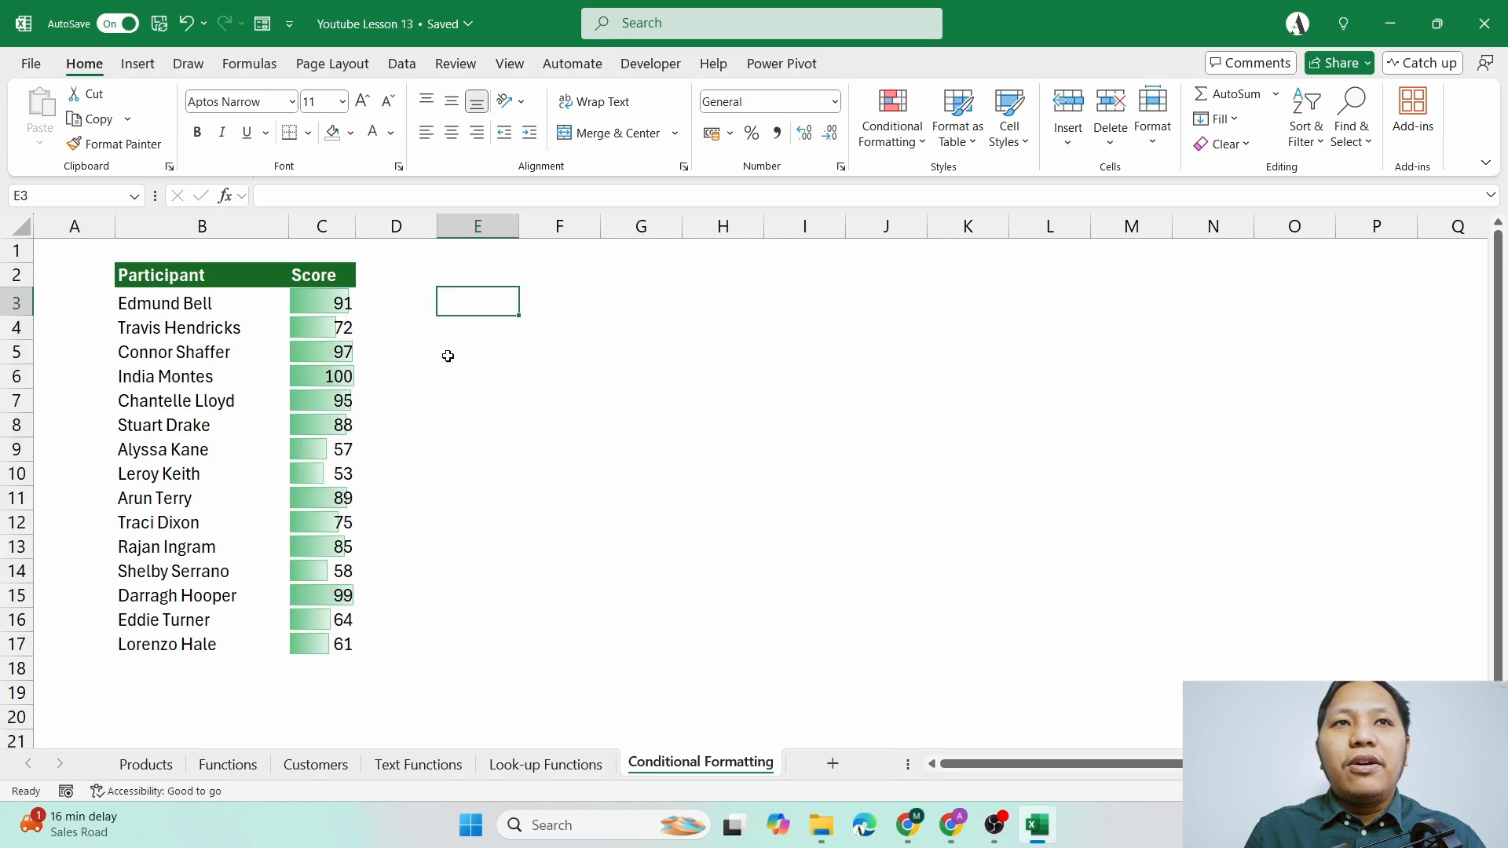
pyautogui.click(302, 307)
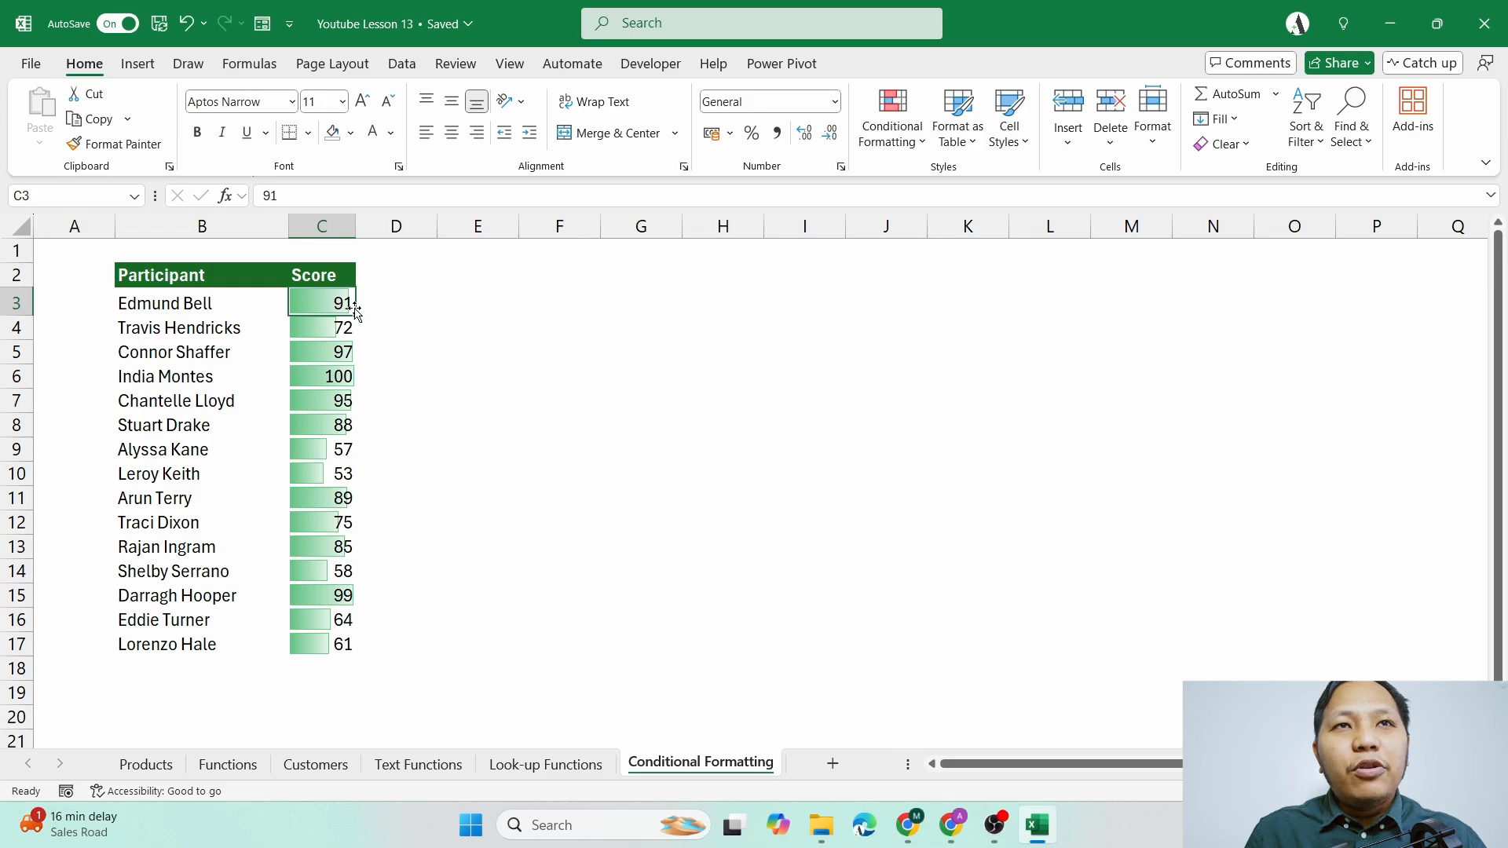
# - Widen column C to lengthen the data bars and compare the bars with the scores in C4, C10 and C11
pyautogui.moveTo(359, 228); pyautogui.dragTo(620, 234)
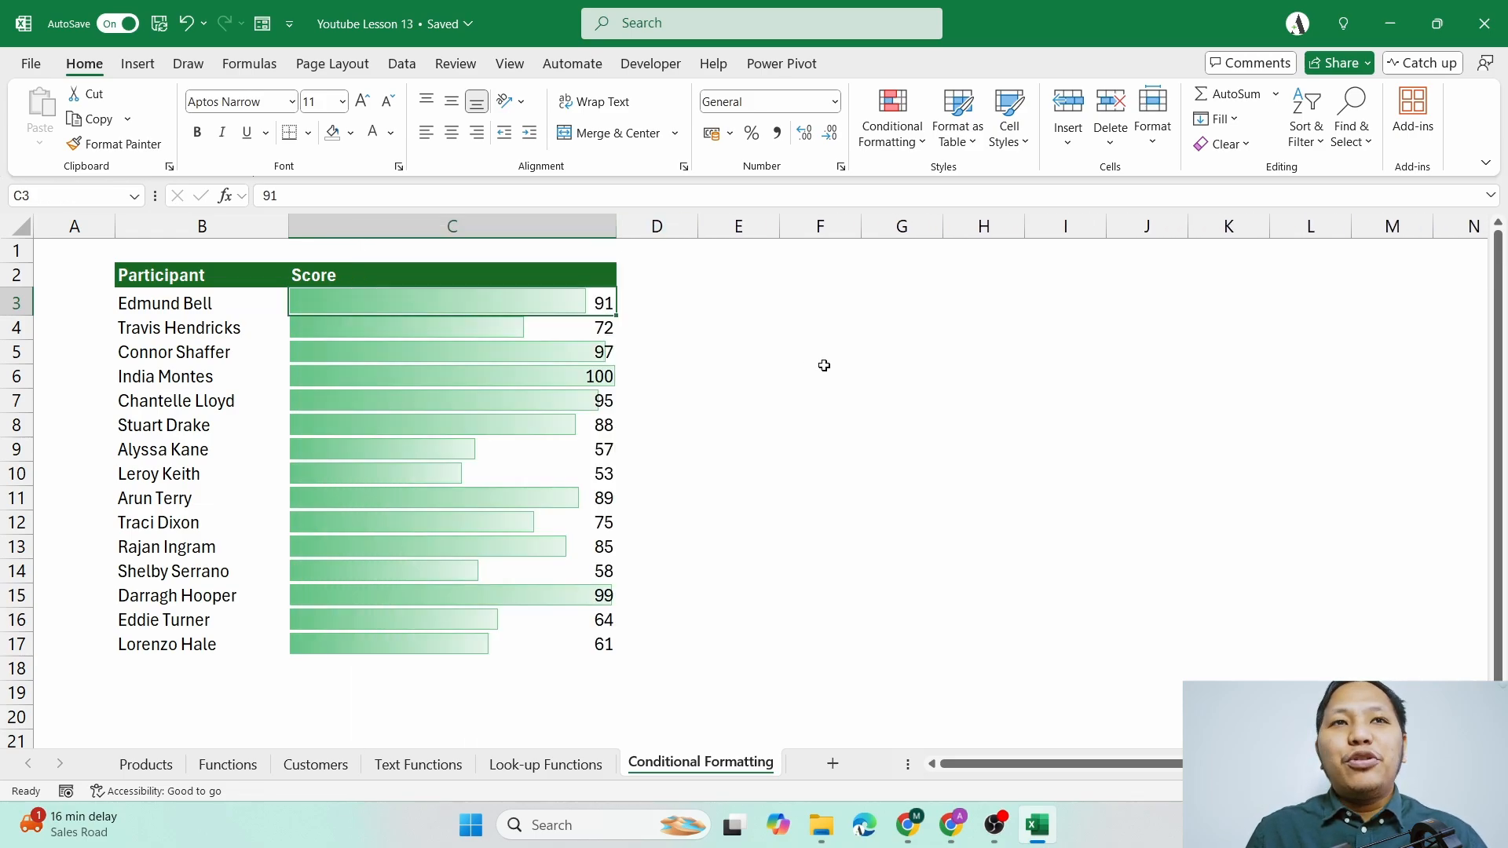
pyautogui.click(525, 226)
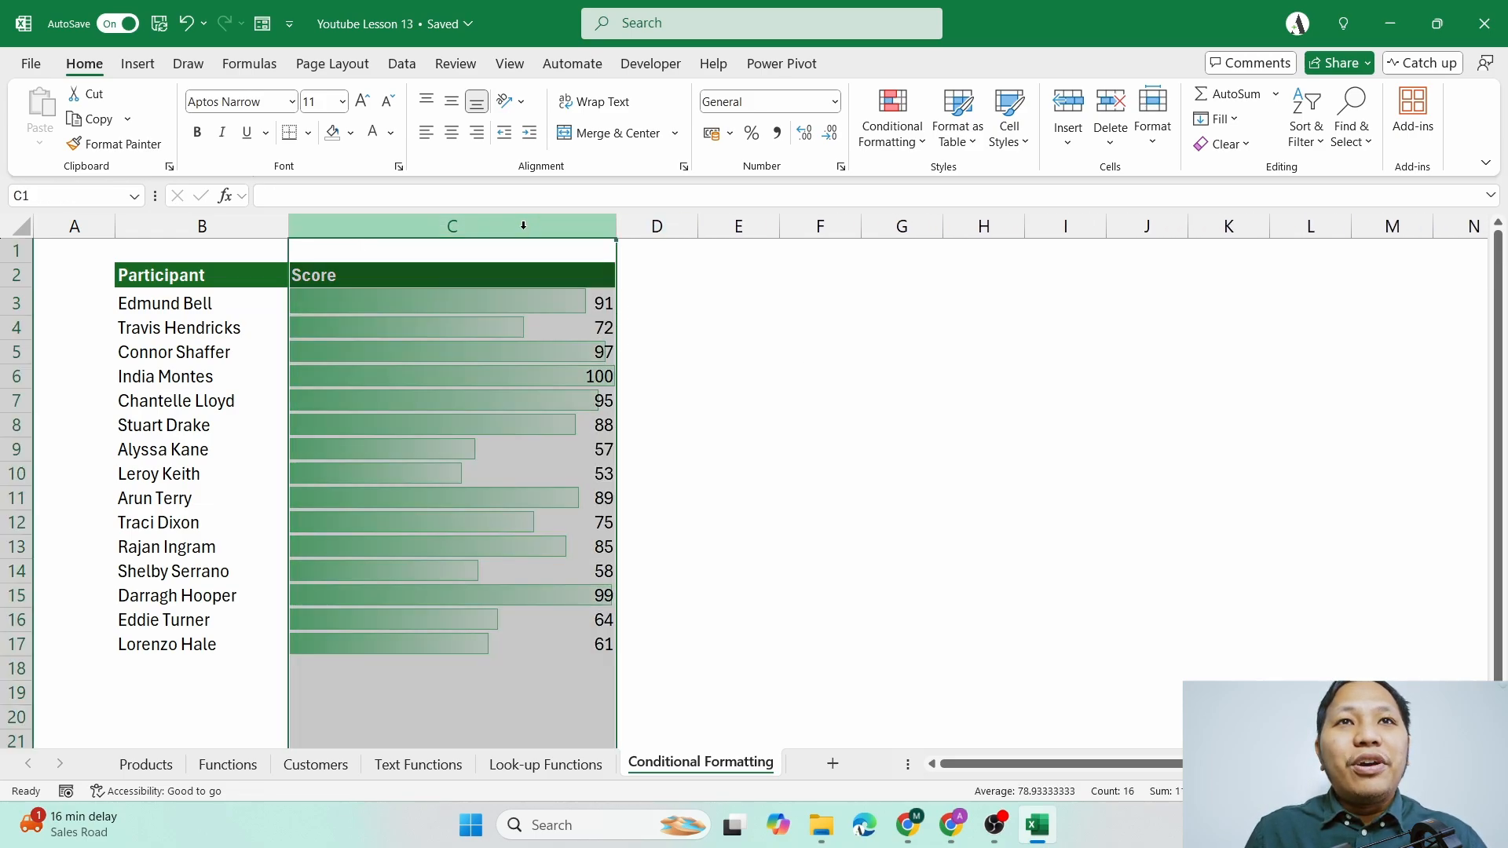
pyautogui.click(548, 305)
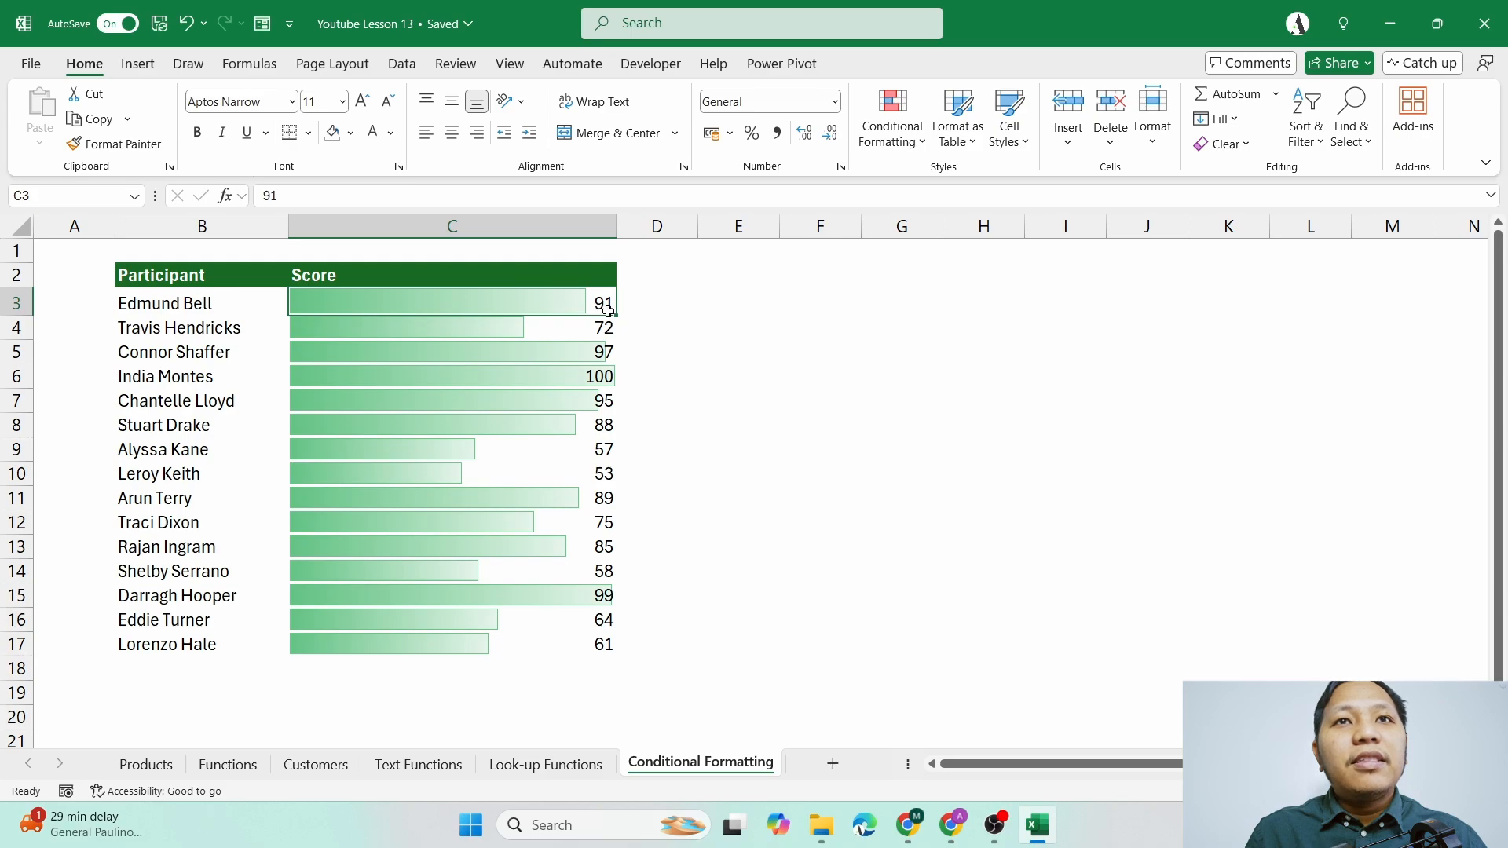
pyautogui.moveTo(621, 231); pyautogui.dragTo(642, 231)
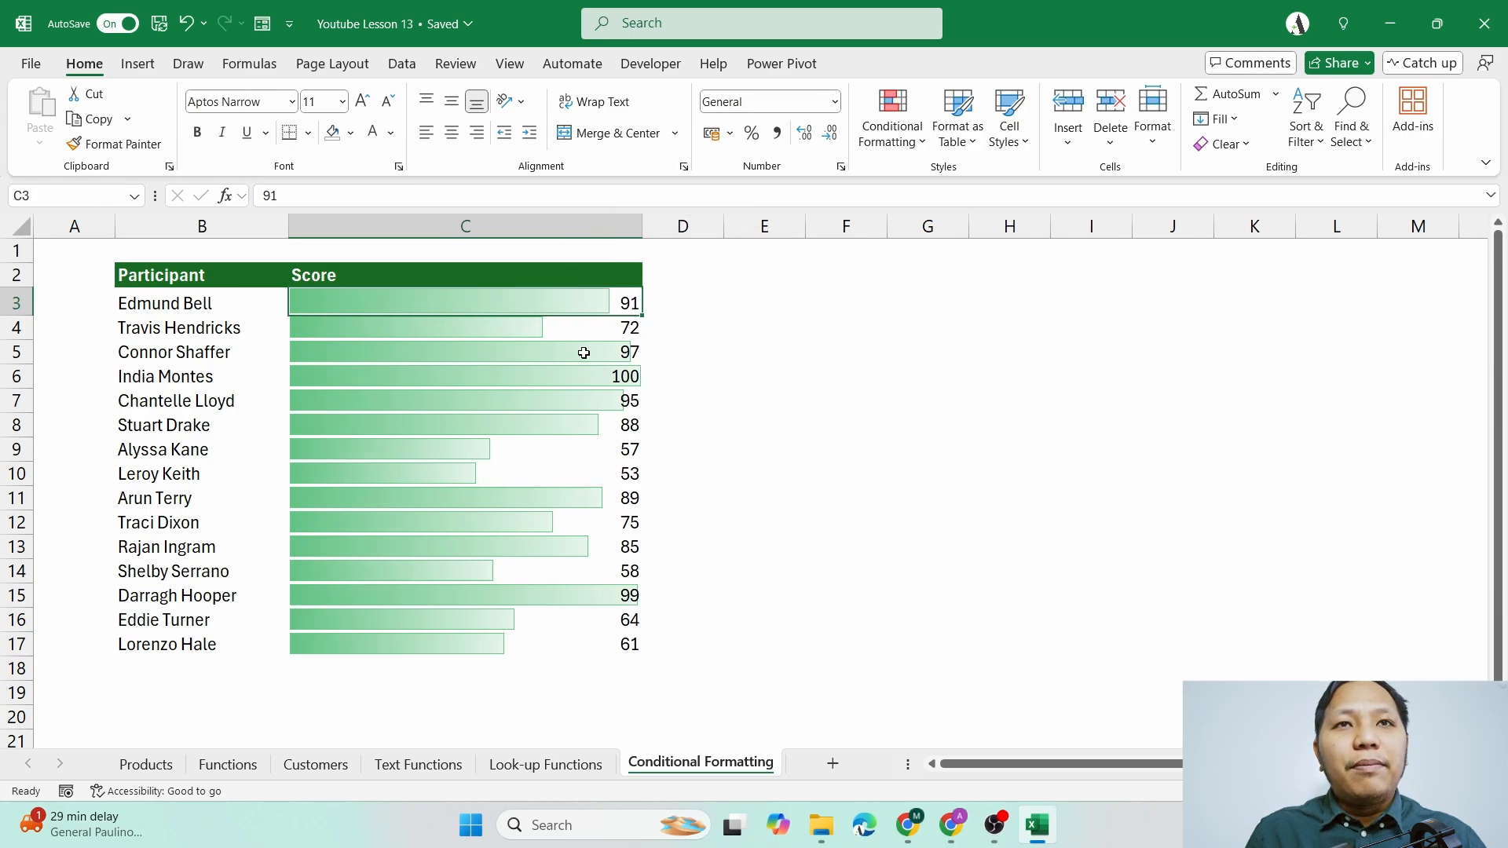
pyautogui.click(572, 333)
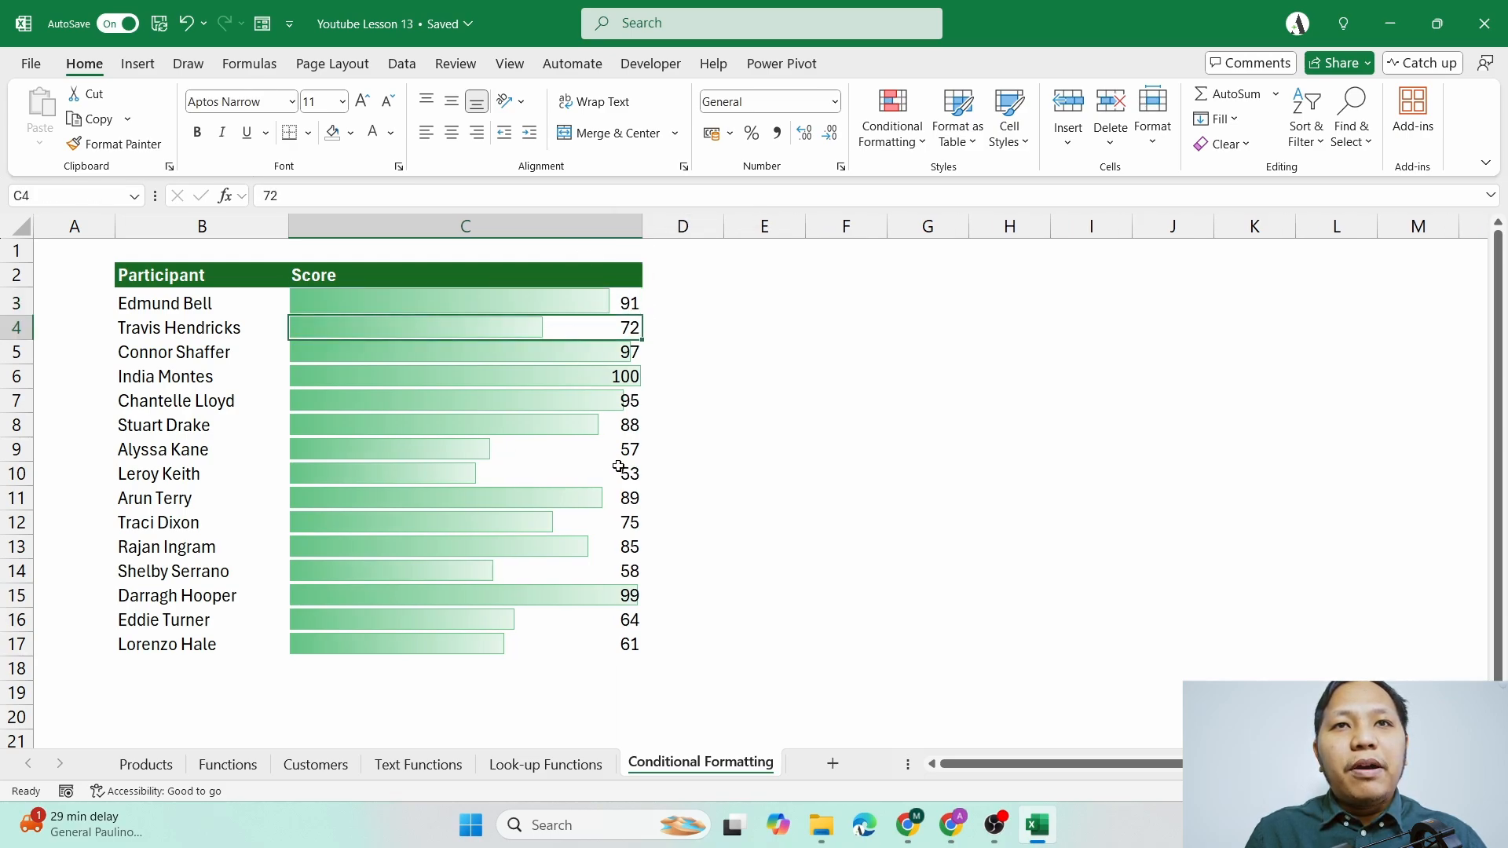
pyautogui.click(564, 476)
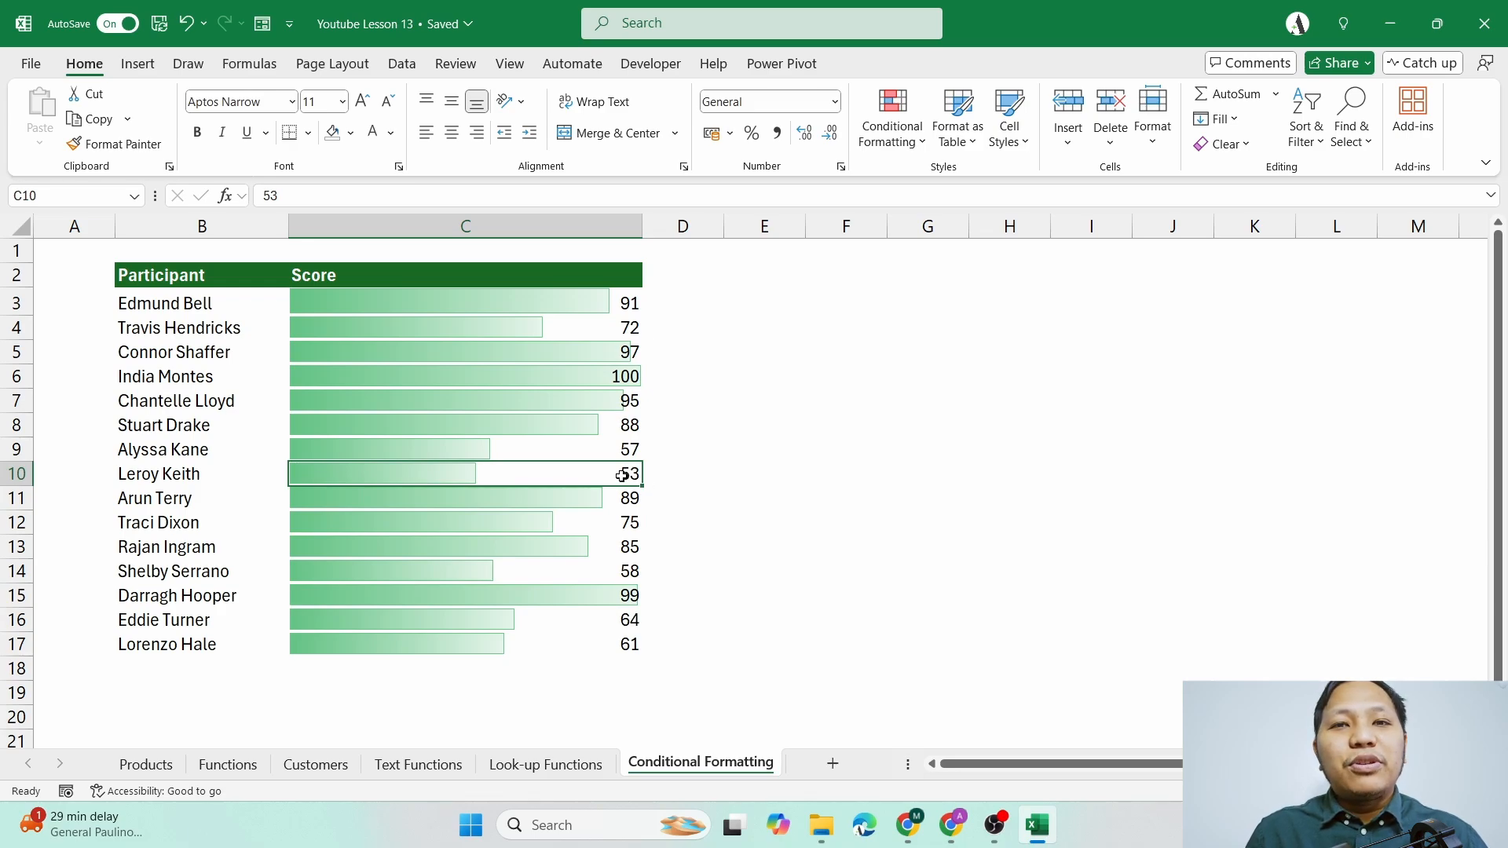
pyautogui.click(598, 499)
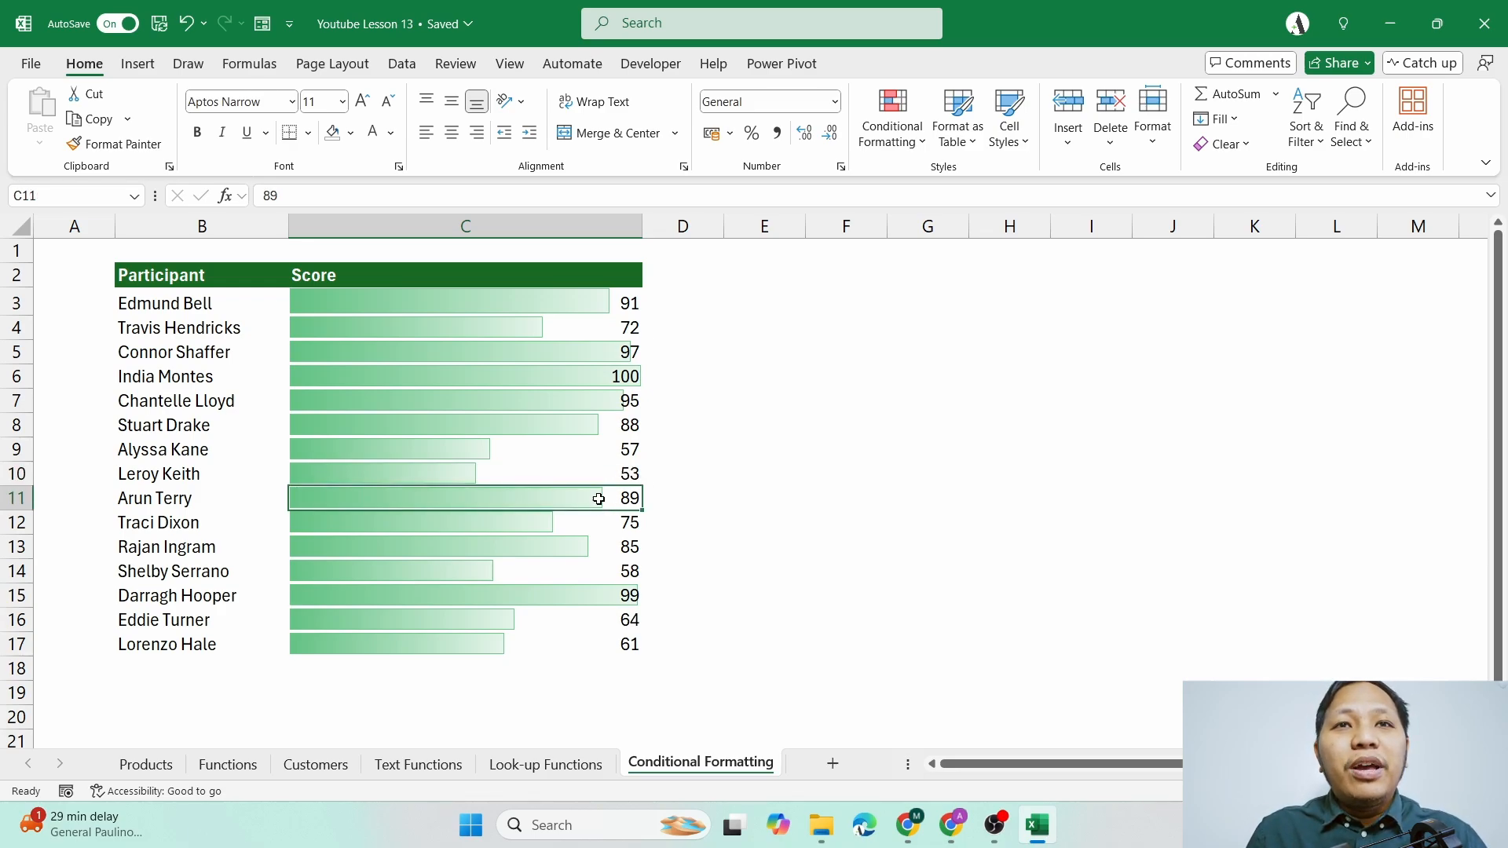
# - Clear the data bars from the scores in C3:C17
pyautogui.moveTo(545, 652); pyautogui.dragTo(556, 308)
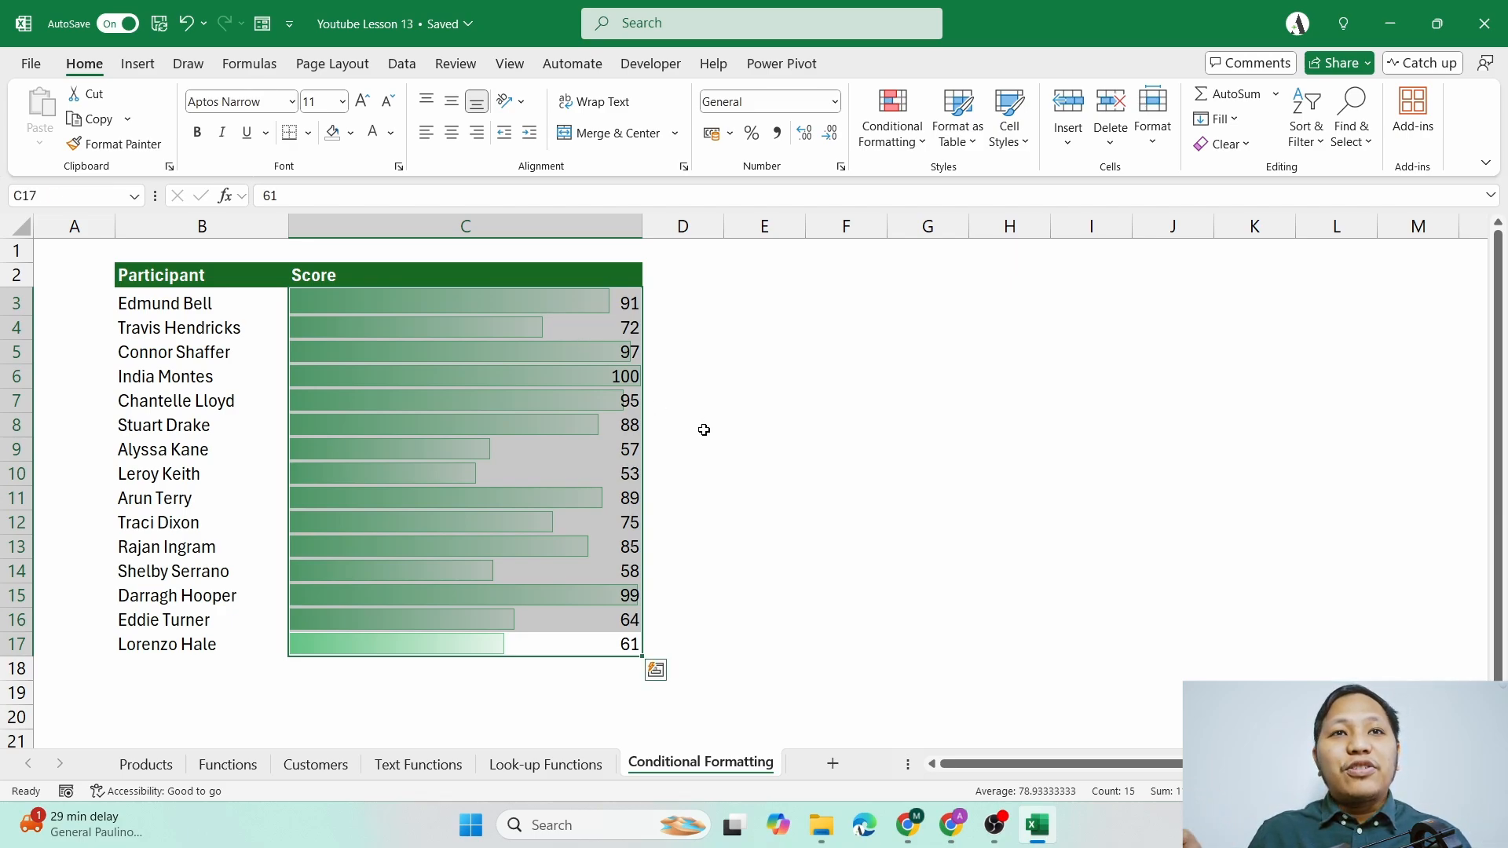
pyautogui.click(892, 126)
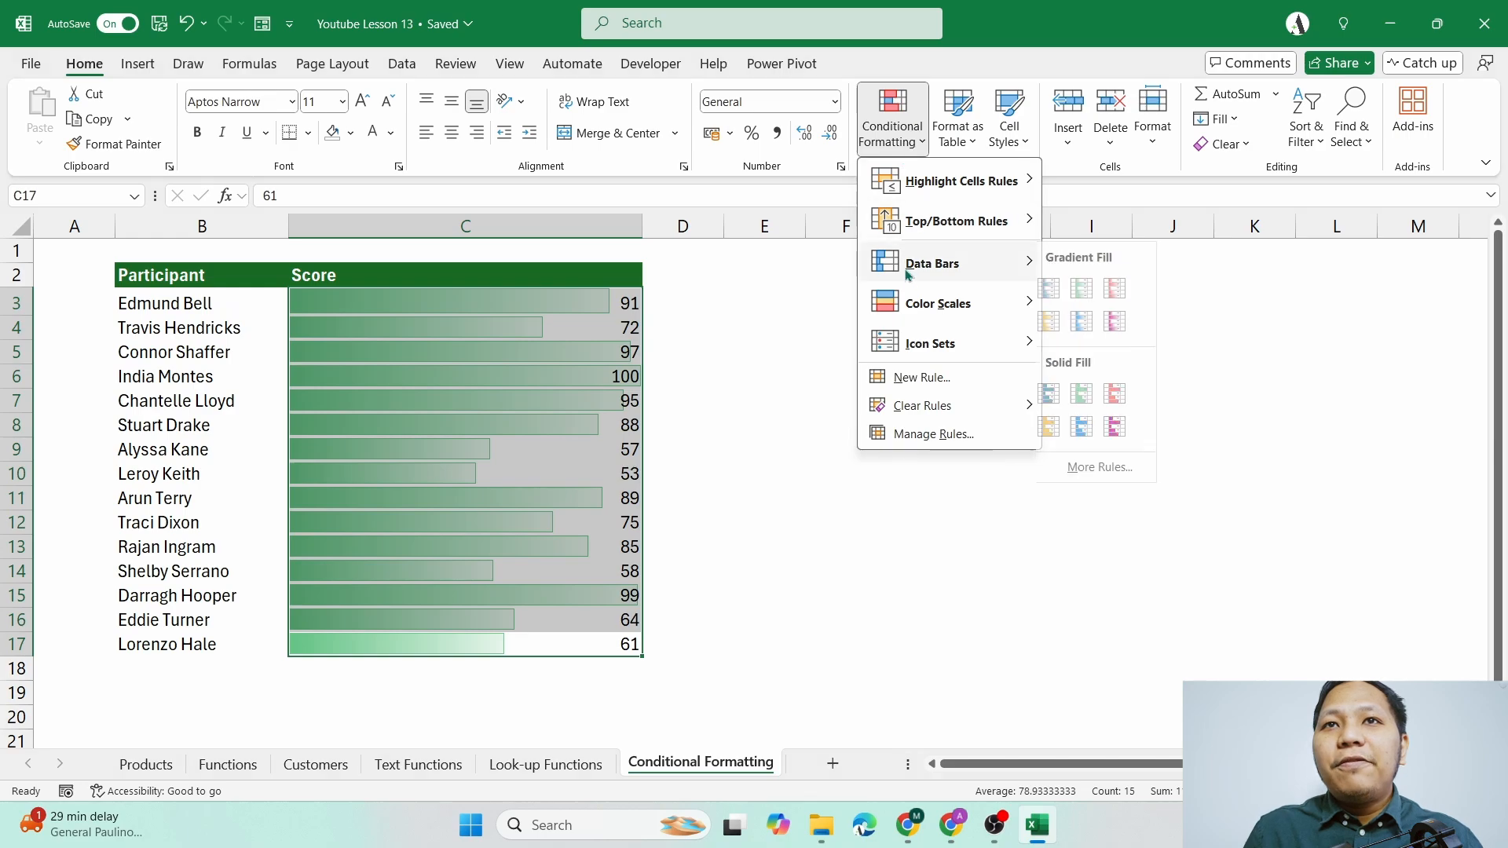
pyautogui.moveTo(977, 308)
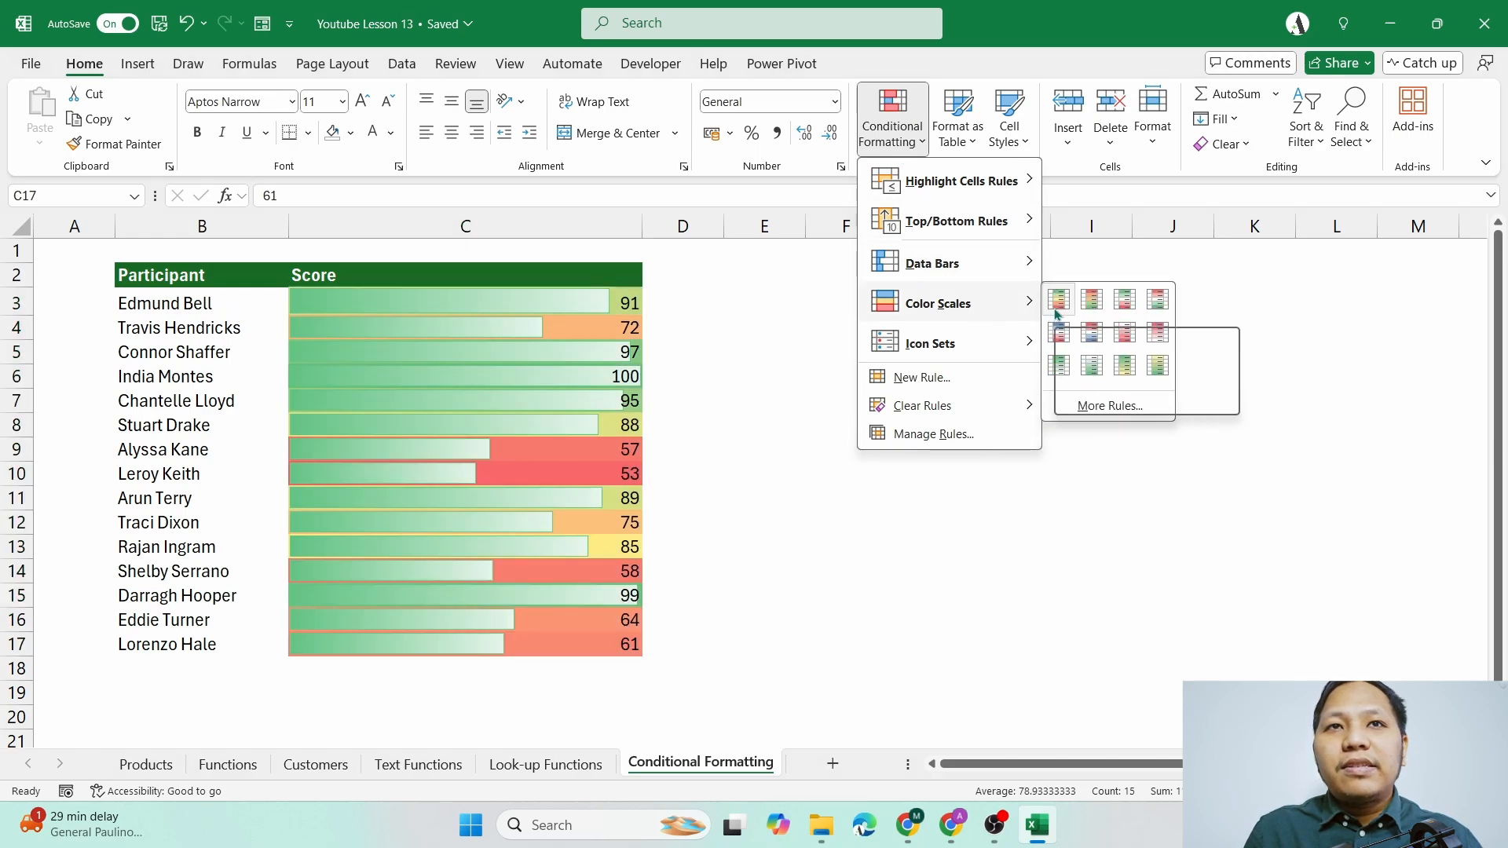
pyautogui.moveTo(1014, 406)
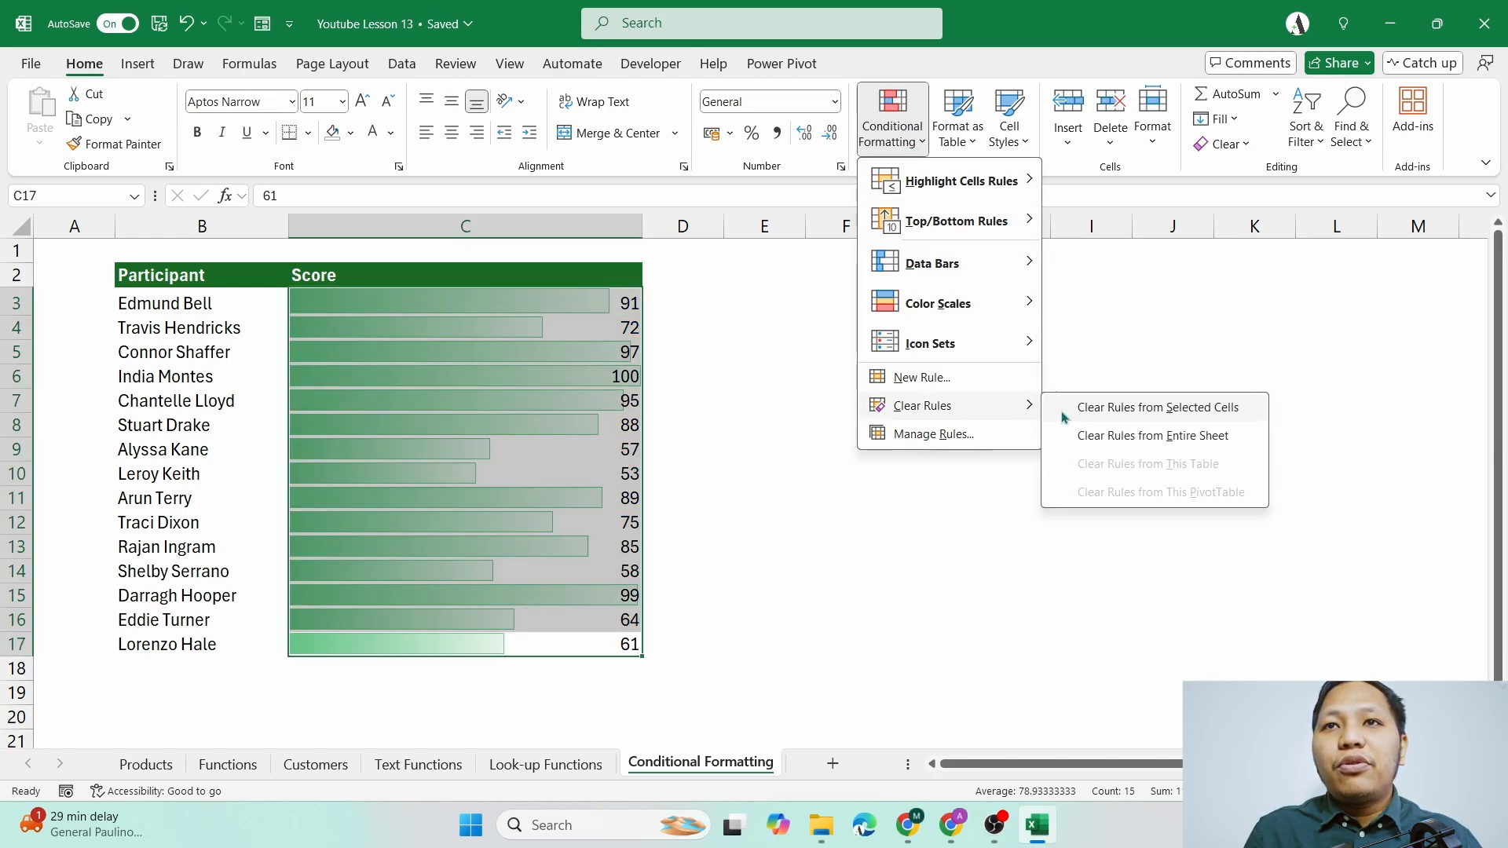
pyautogui.click(1086, 408)
# - Apply the Green - Yellow - Red color scale to the scores in C3:C17
pyautogui.click(893, 126)
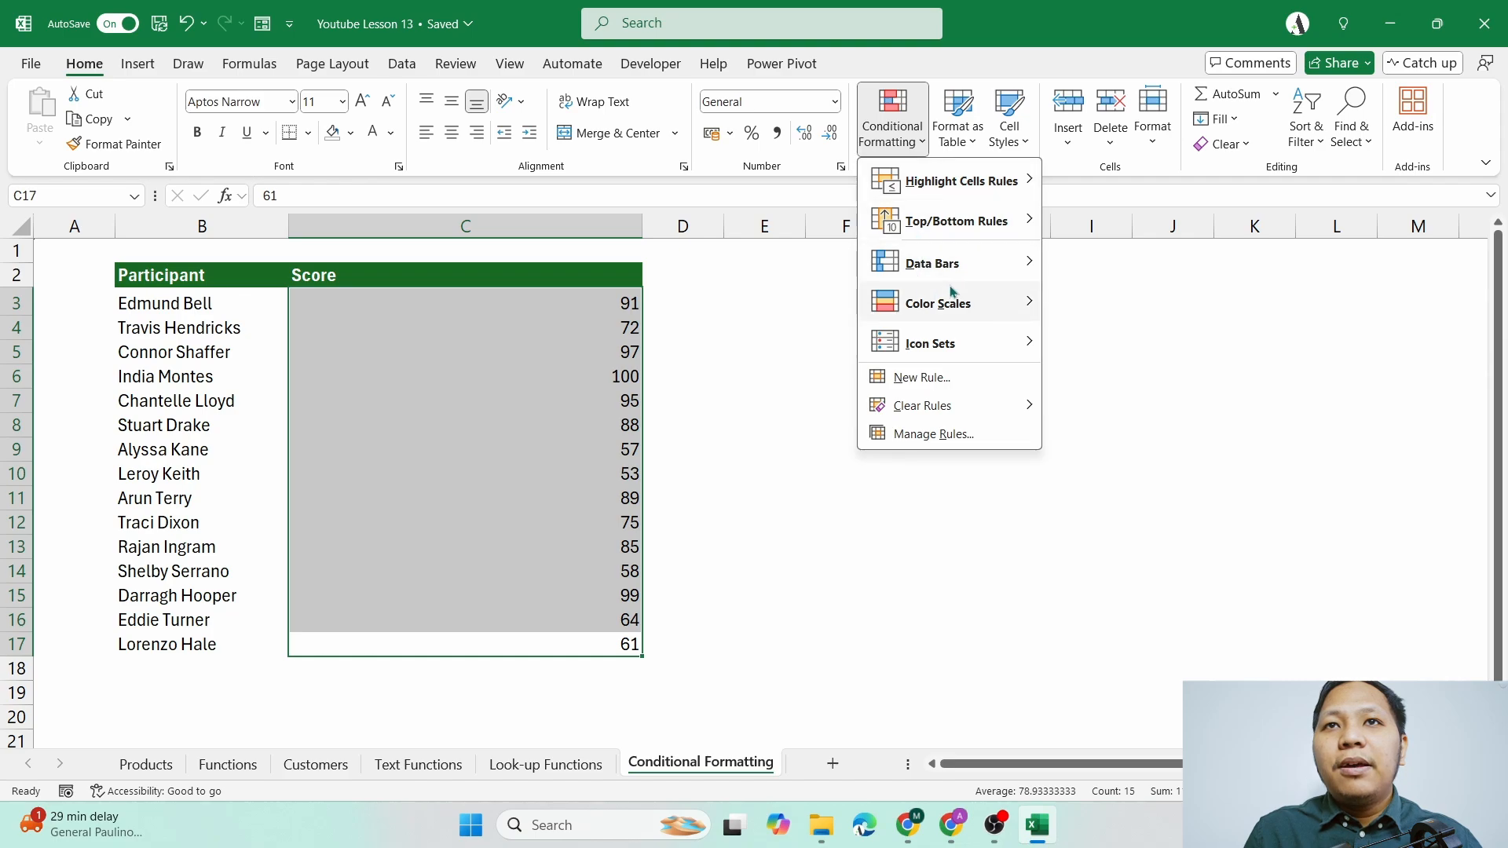
pyautogui.moveTo(989, 311)
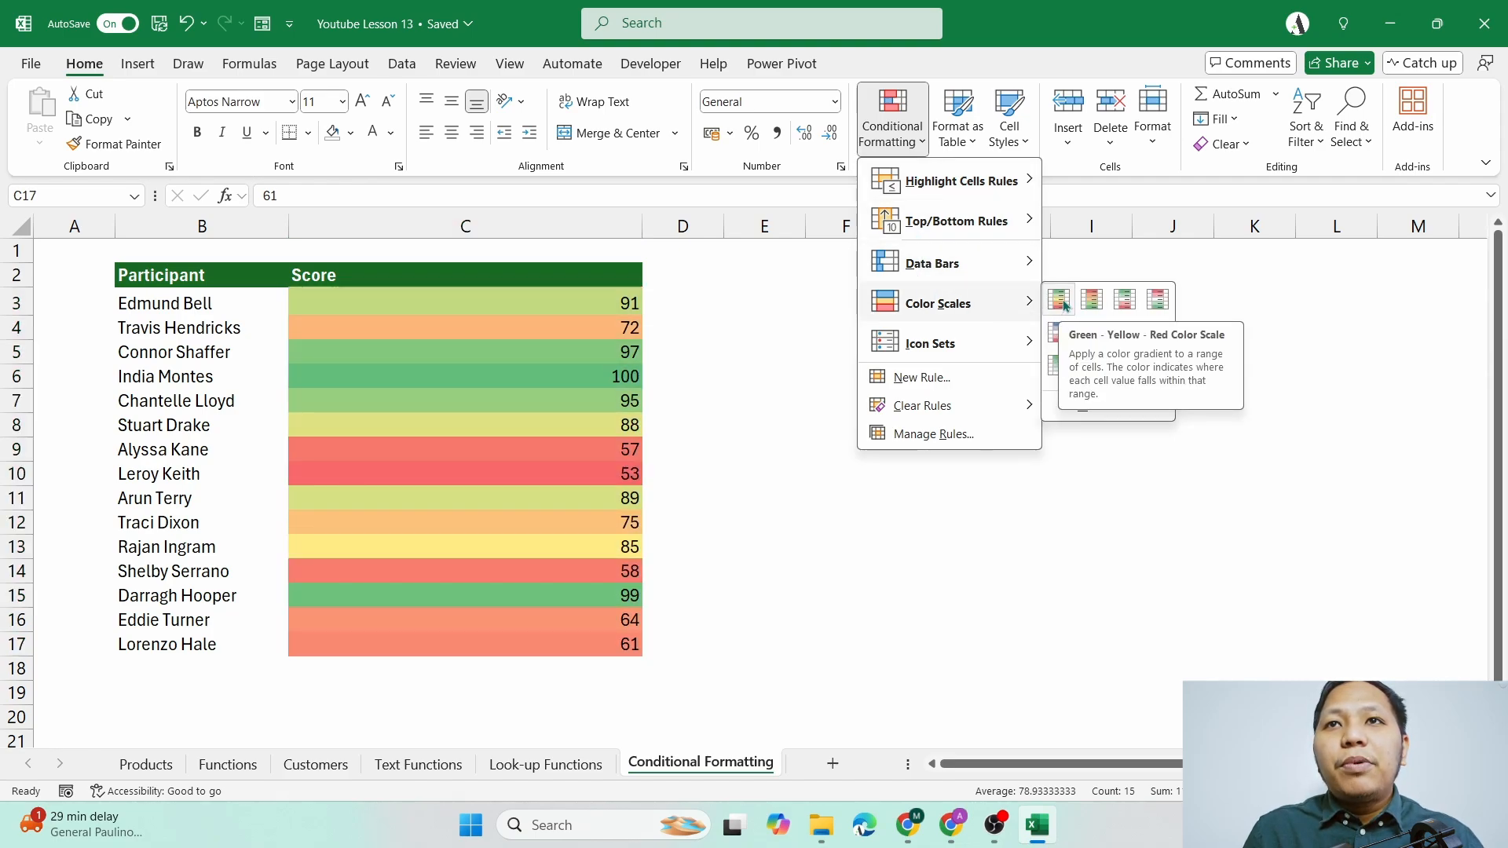
pyautogui.click(1062, 300)
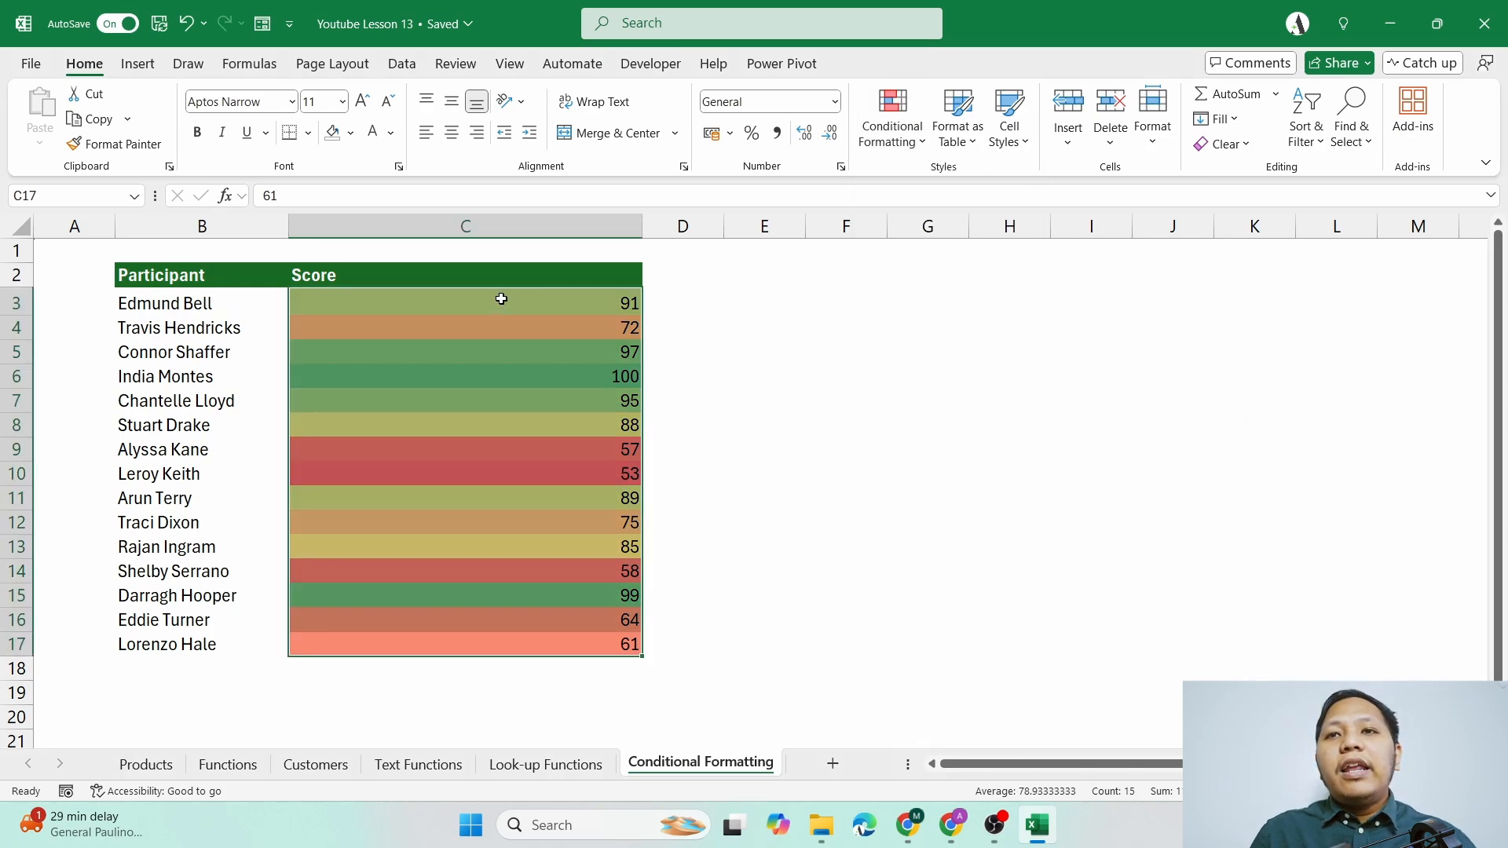
# - Compare the color scale shades of the high, middle and low scores in column C, including C3, C9:C10 and C11:C13
pyautogui.click(556, 305)
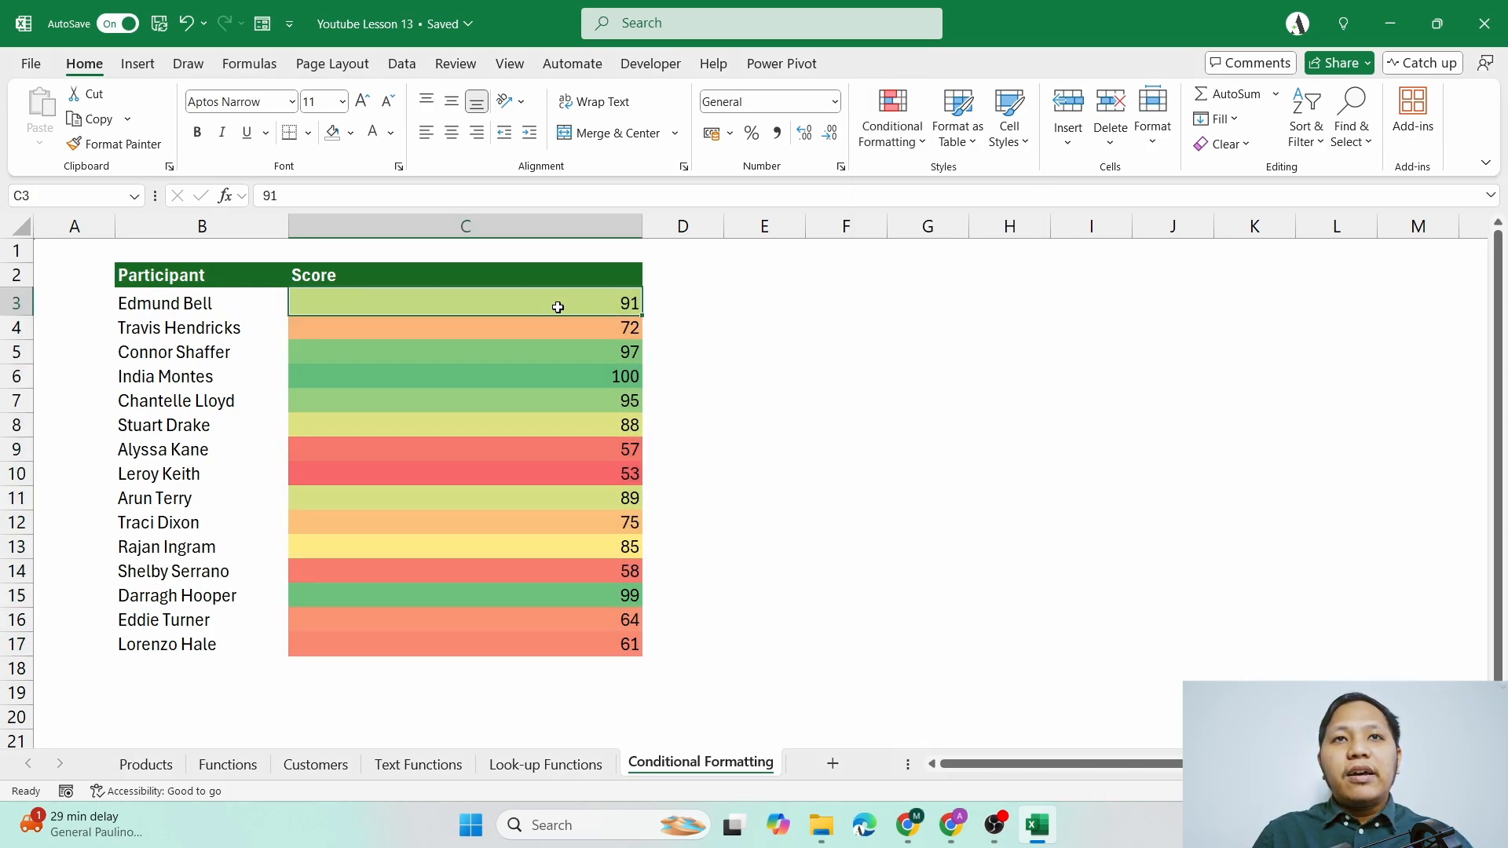
pyautogui.moveTo(553, 456); pyautogui.dragTo(542, 474)
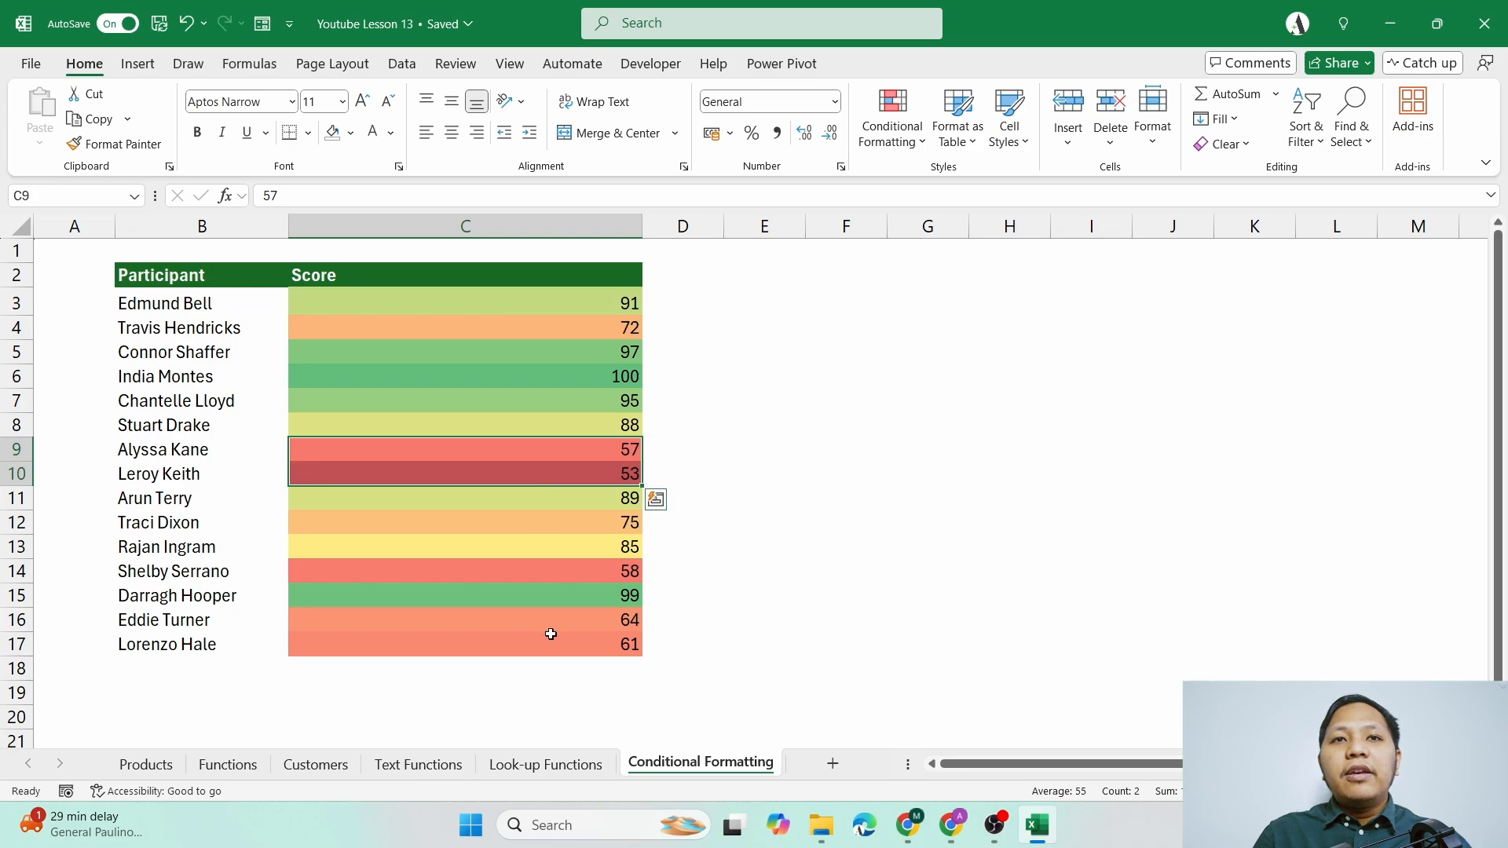
pyautogui.moveTo(534, 640); pyautogui.dragTo(552, 304)
pyautogui.click(552, 303)
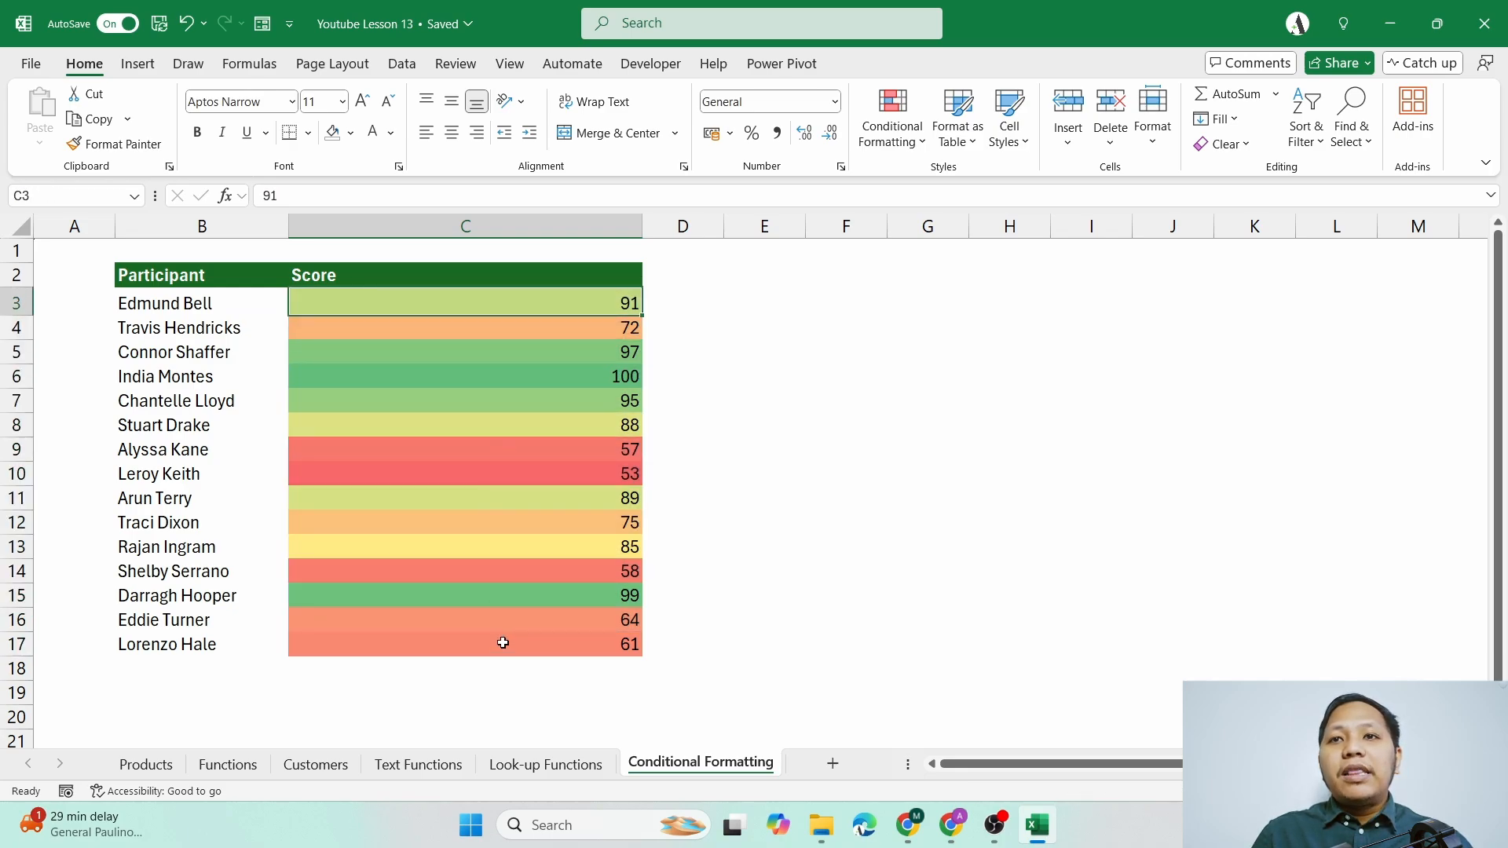
pyautogui.moveTo(563, 446); pyautogui.dragTo(553, 470)
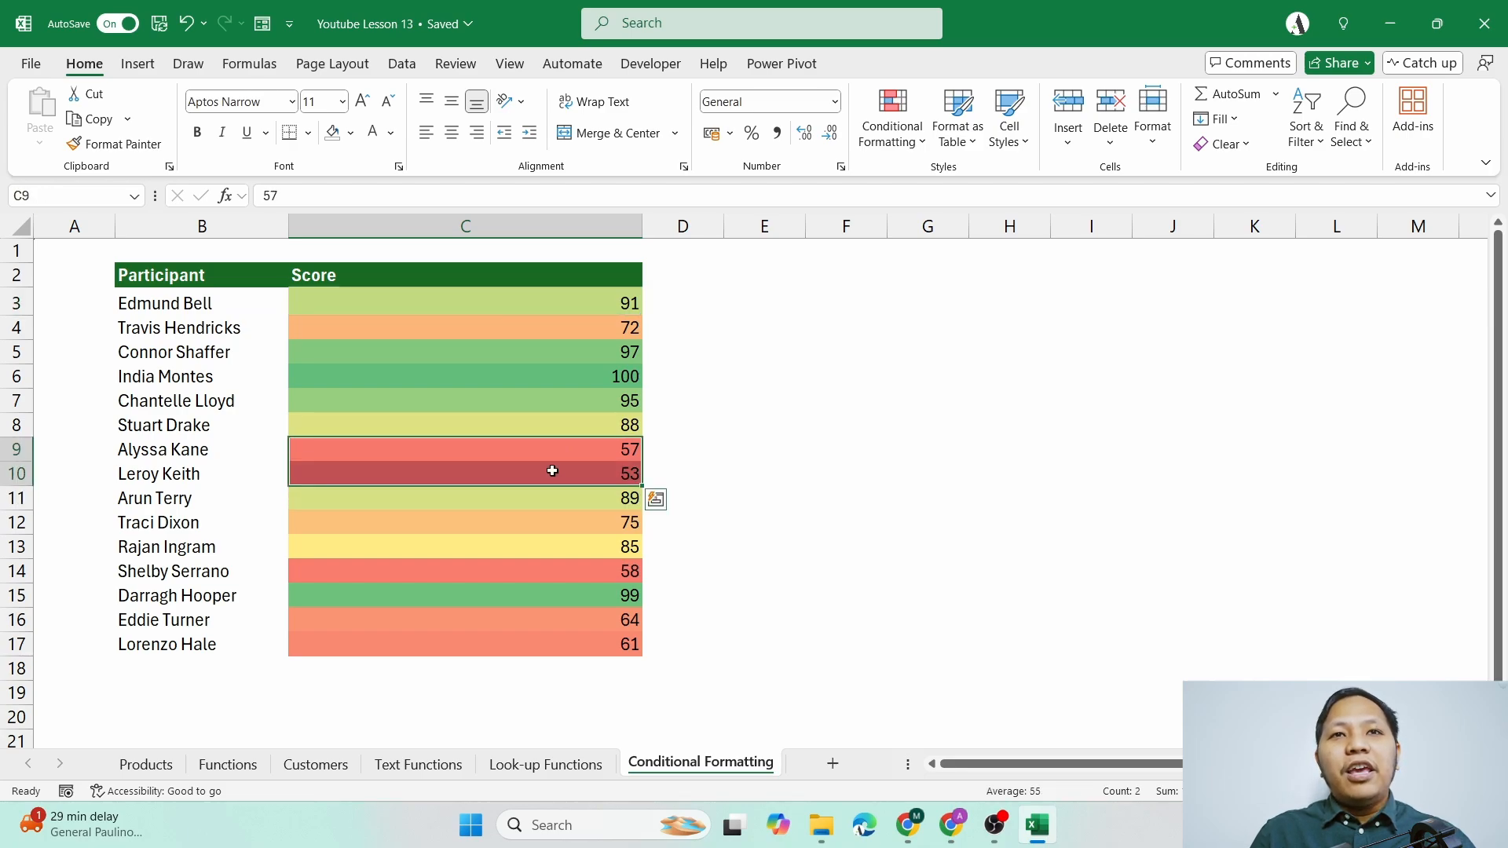
pyautogui.click(575, 305)
pyautogui.moveTo(522, 356)
pyautogui.mouseDown()
pyautogui.moveTo(511, 397)
pyautogui.moveTo(498, 361)
pyautogui.mouseUp()
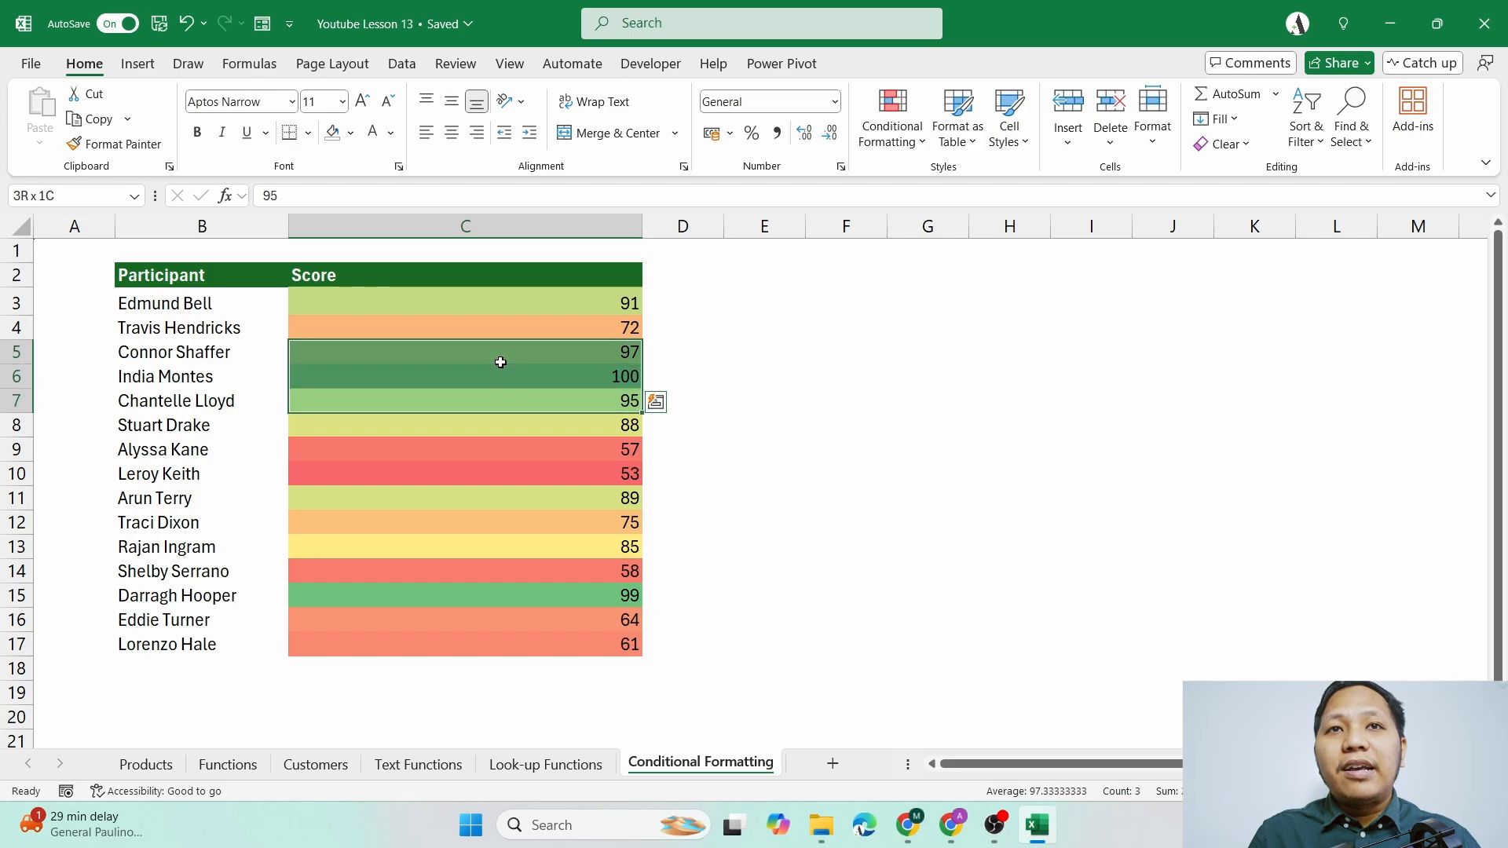
pyautogui.click(573, 501)
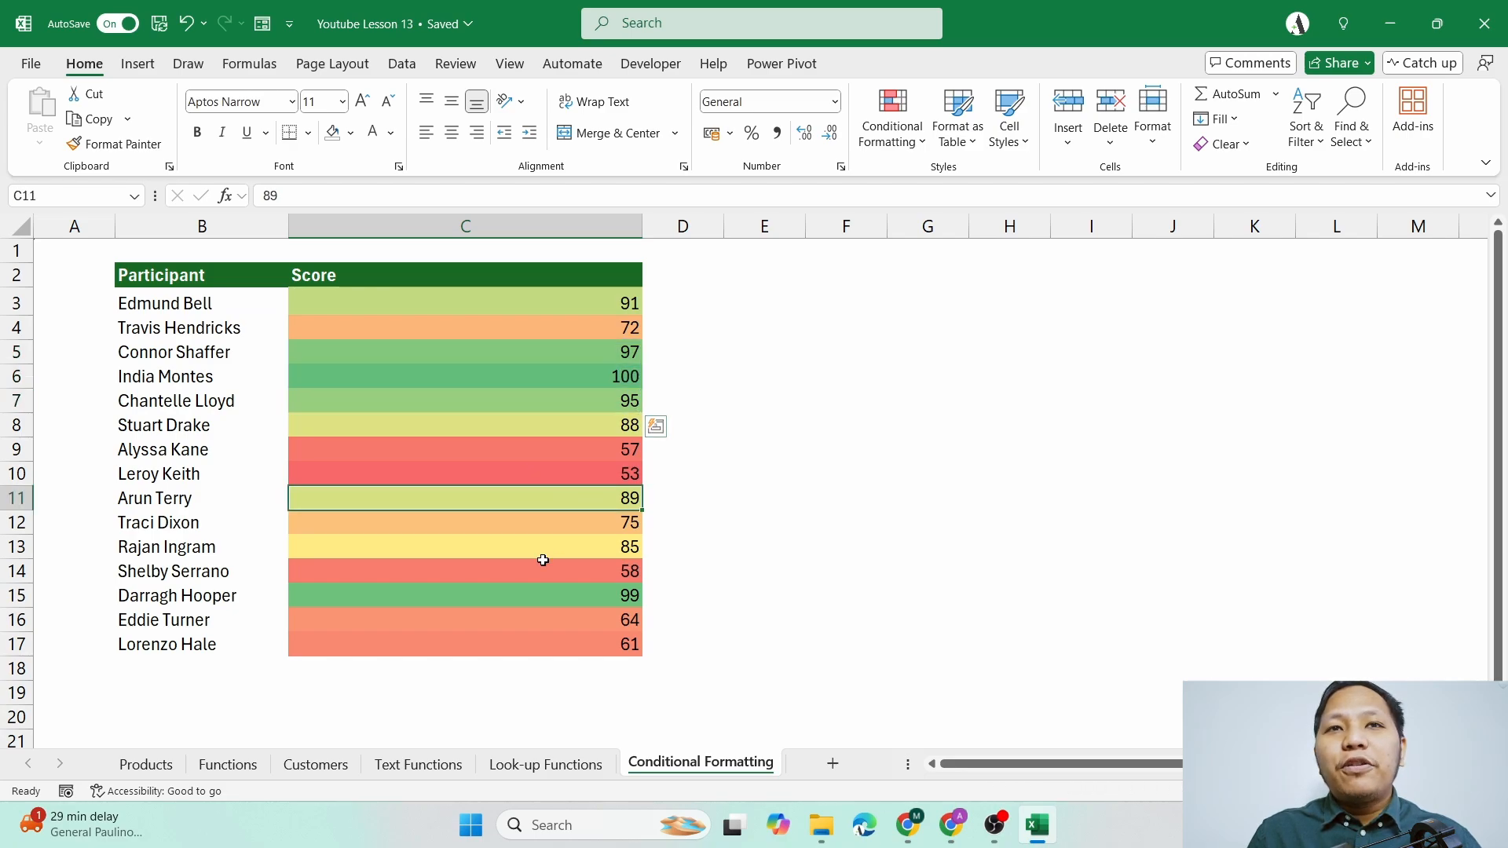
pyautogui.click(535, 542)
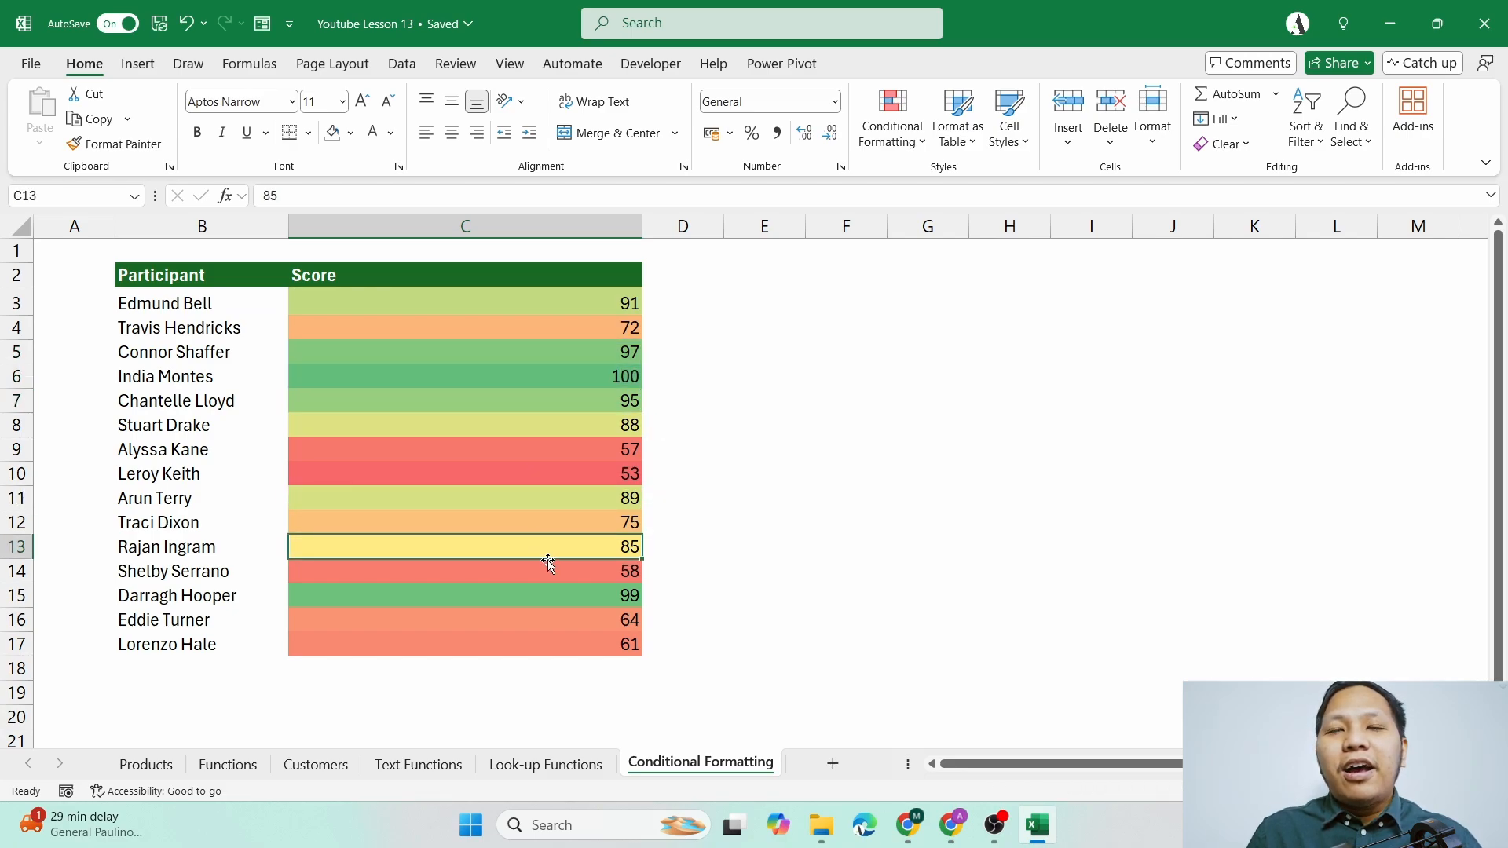
pyautogui.click(583, 524)
pyautogui.click(558, 557)
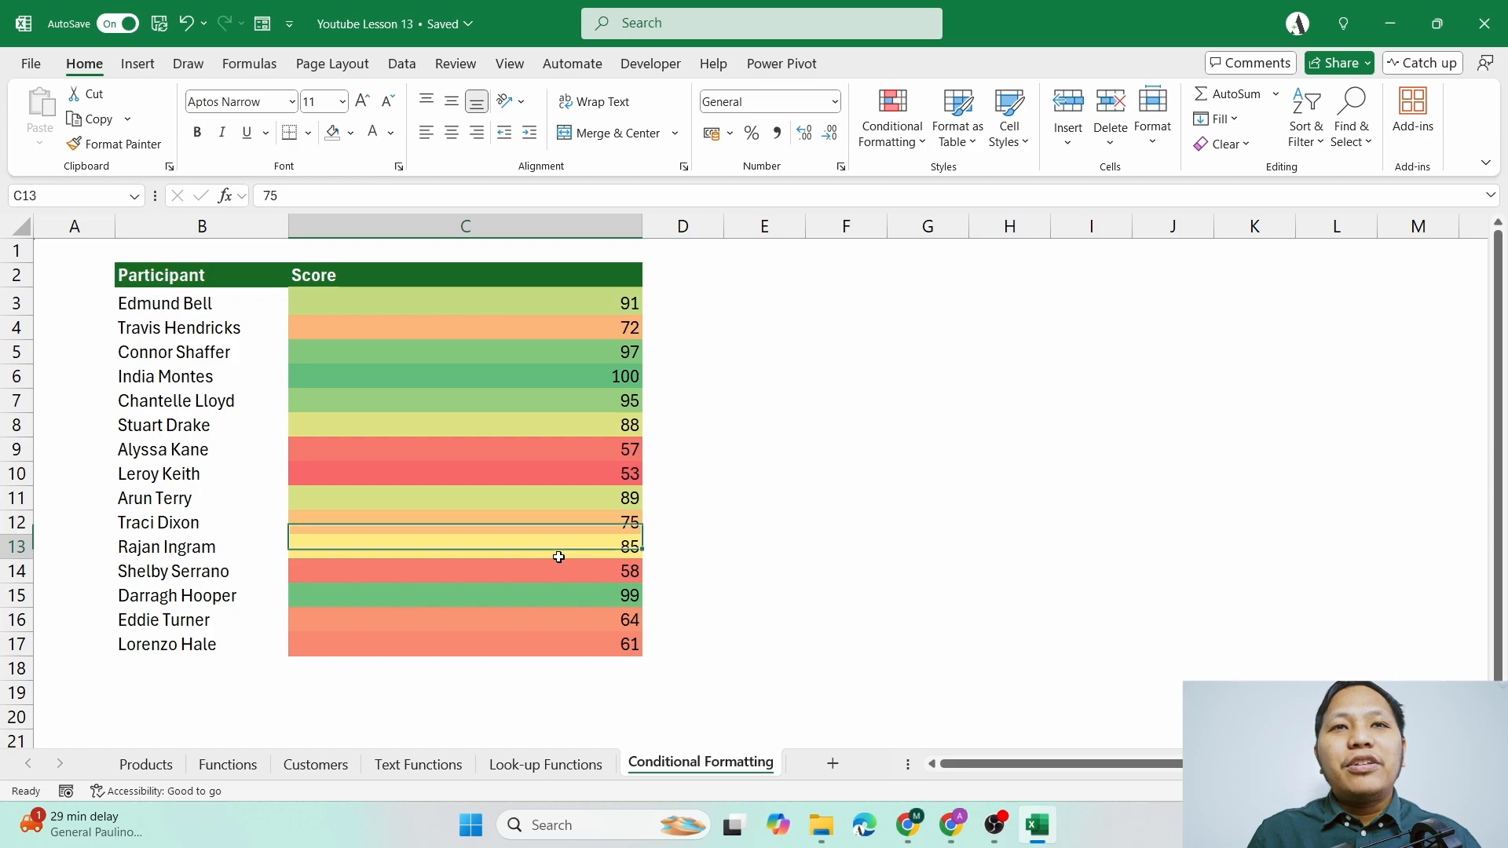
# - Apply the reversed red-yellow-green color scale to C3:C17 and check the shades of the low scores in C9:C10
pyautogui.moveTo(594, 297)
pyautogui.mouseDown()
pyautogui.moveTo(606, 514)
pyautogui.moveTo(574, 643)
pyautogui.mouseUp()
pyautogui.click(915, 137)
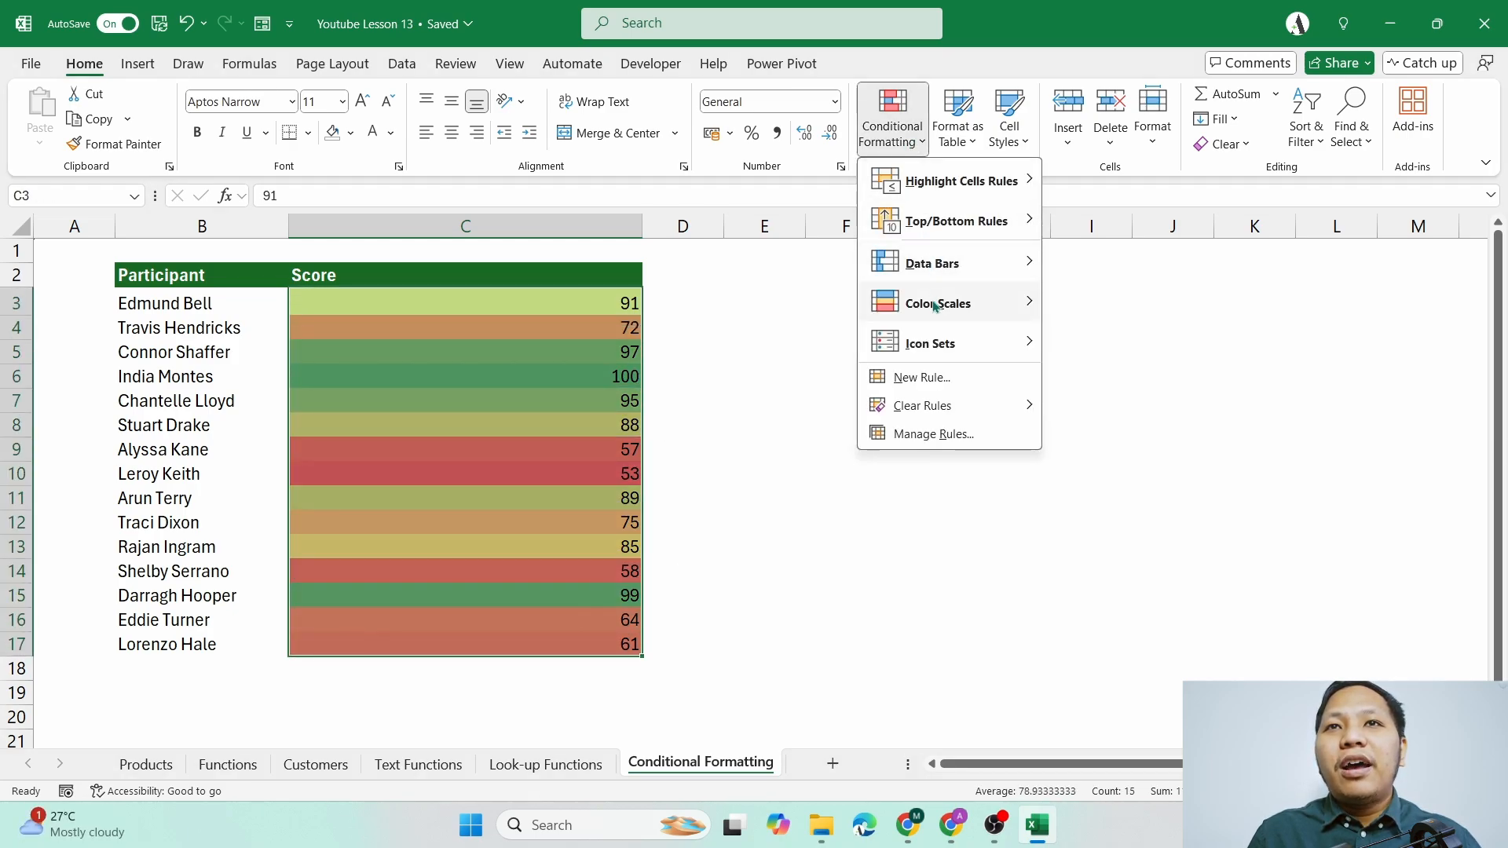
pyautogui.moveTo(935, 306)
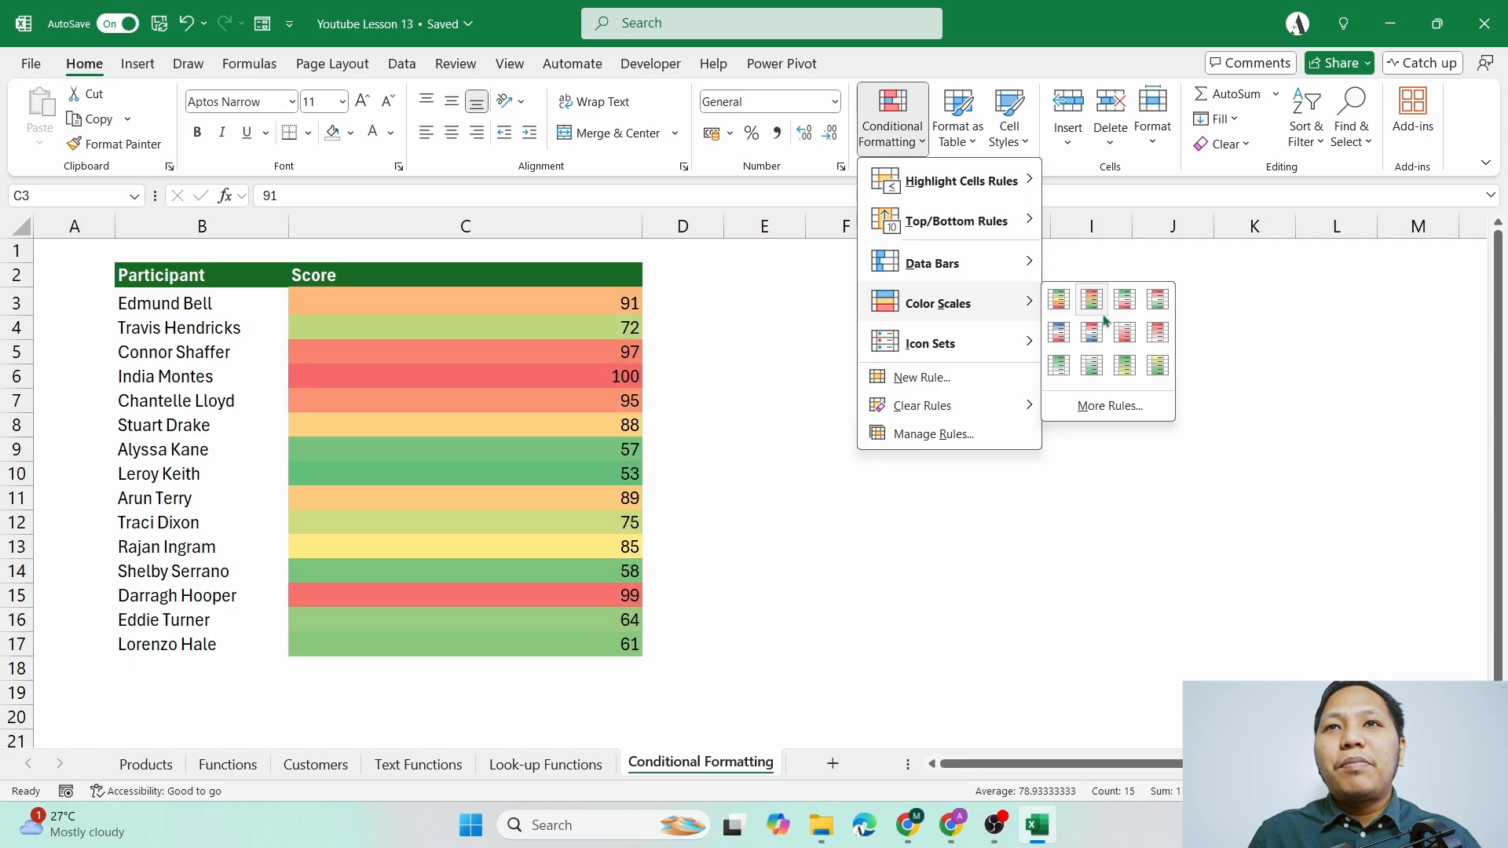
pyautogui.click(1097, 306)
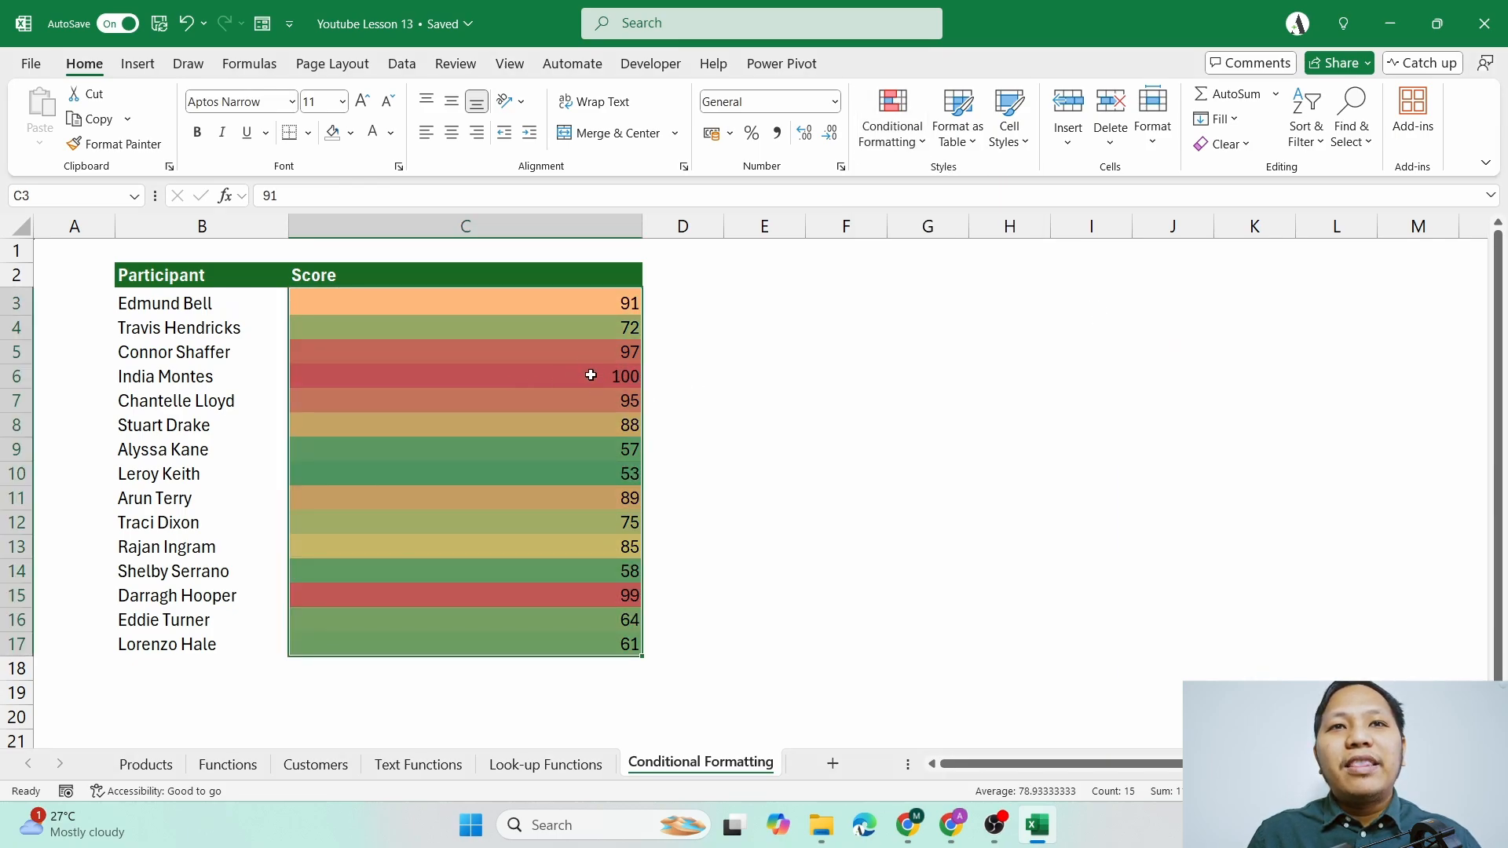
pyautogui.moveTo(550, 451); pyautogui.dragTo(530, 478)
pyautogui.click(674, 450)
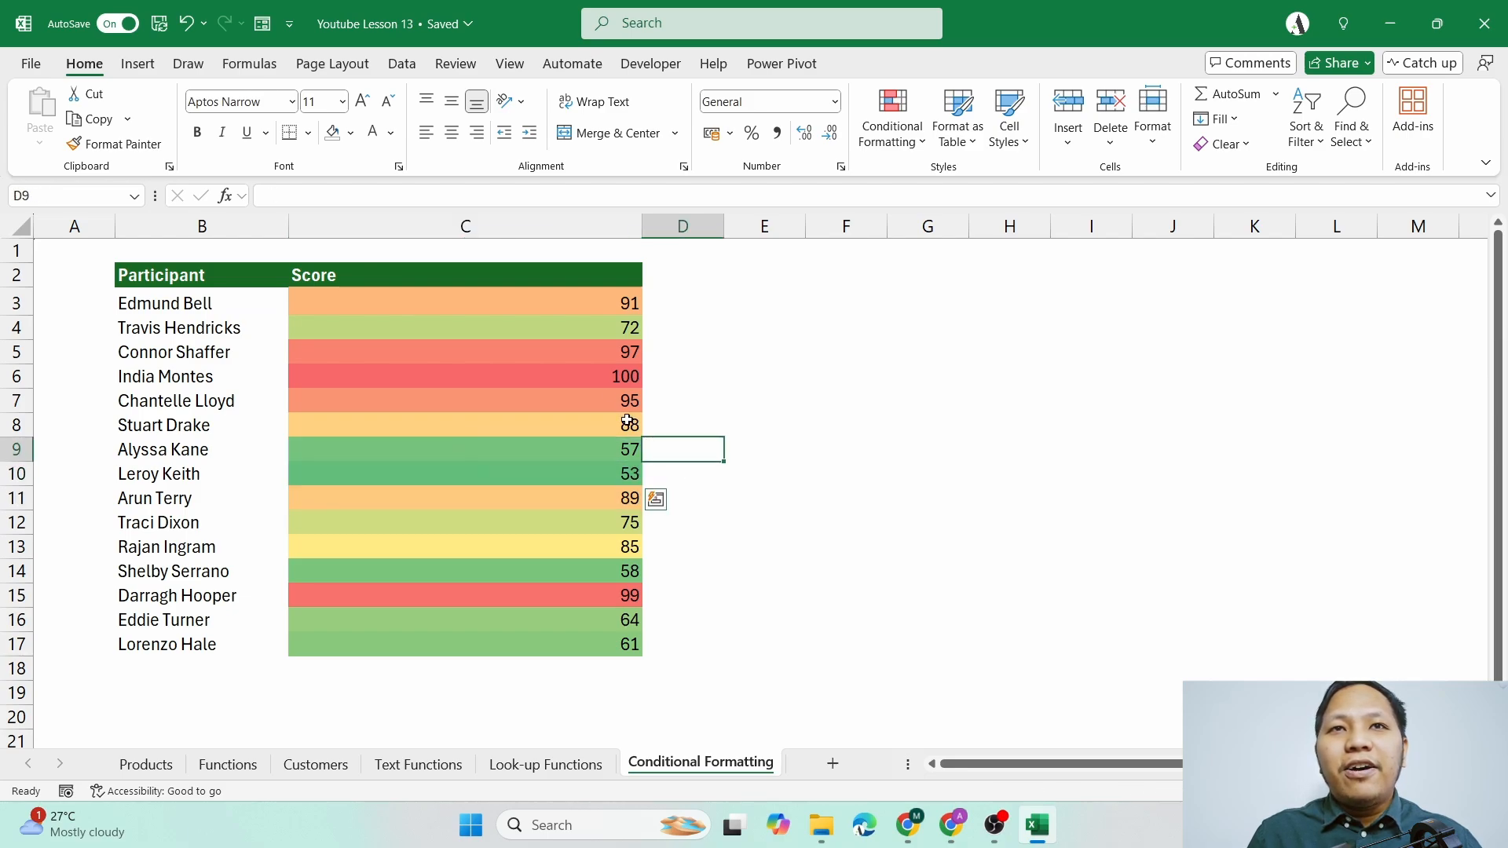
# - Clear the color scale rules from the scores in C3:C17
pyautogui.moveTo(585, 278); pyautogui.dragTo(556, 304)
pyautogui.click(892, 118)
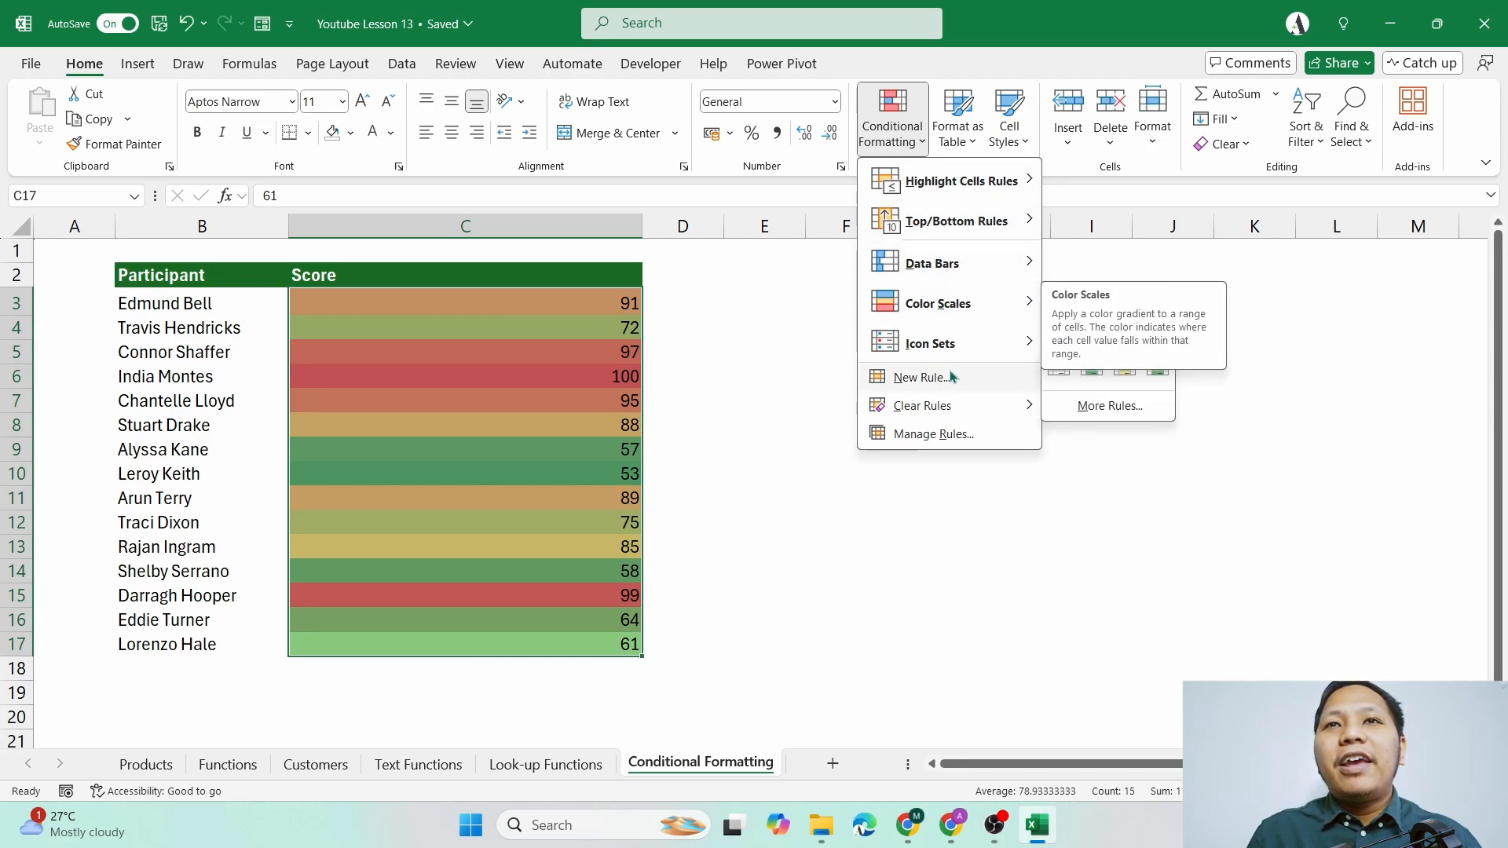
pyautogui.moveTo(953, 346)
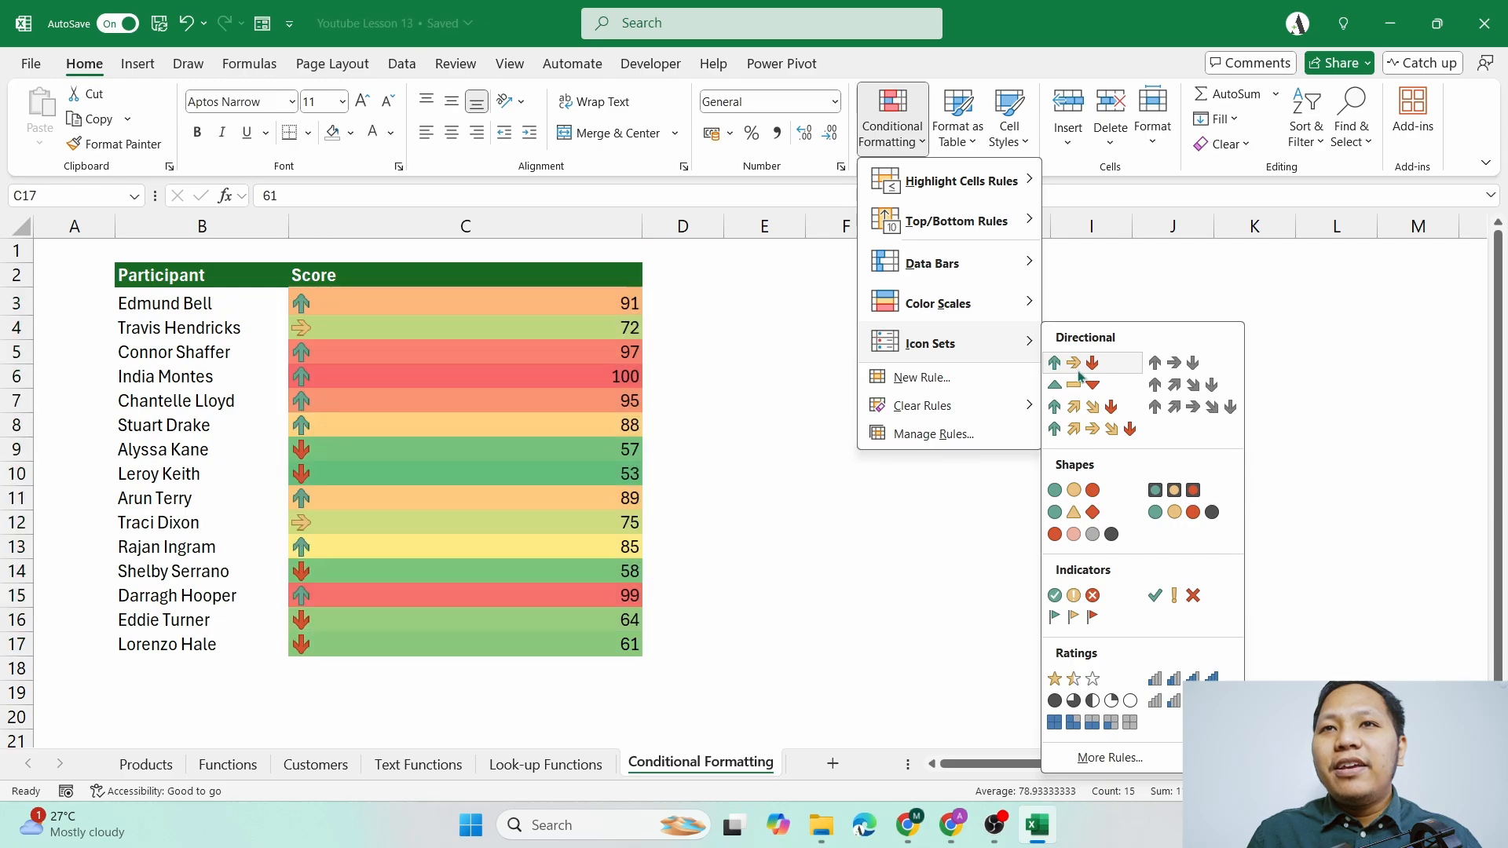
pyautogui.moveTo(1013, 406)
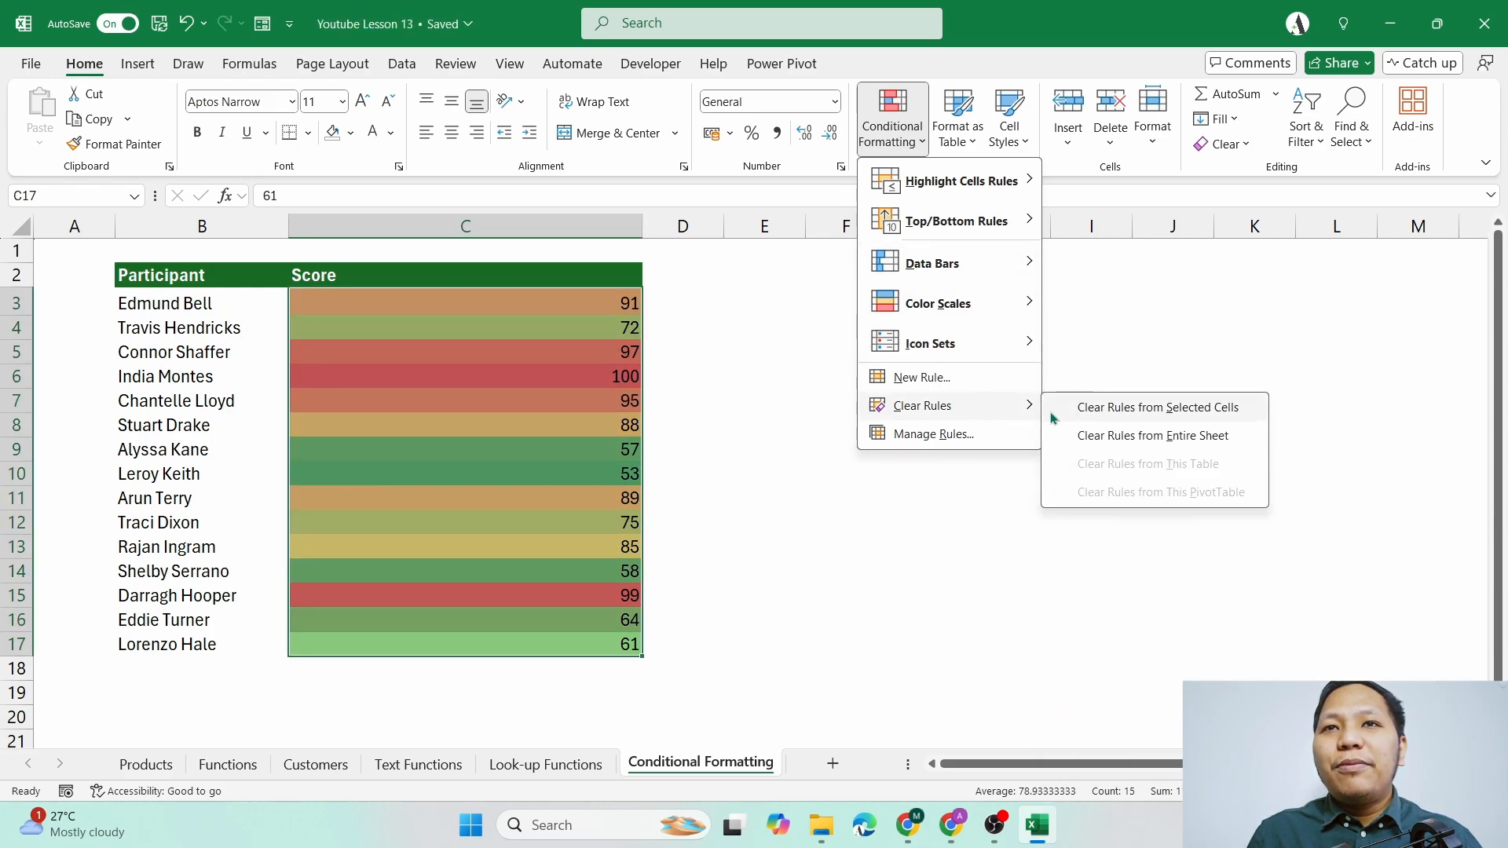
pyautogui.click(1087, 406)
# - Apply the 3 Arrows (Colored) icon set to the scores in C3:C17
pyautogui.click(892, 118)
pyautogui.moveTo(948, 346)
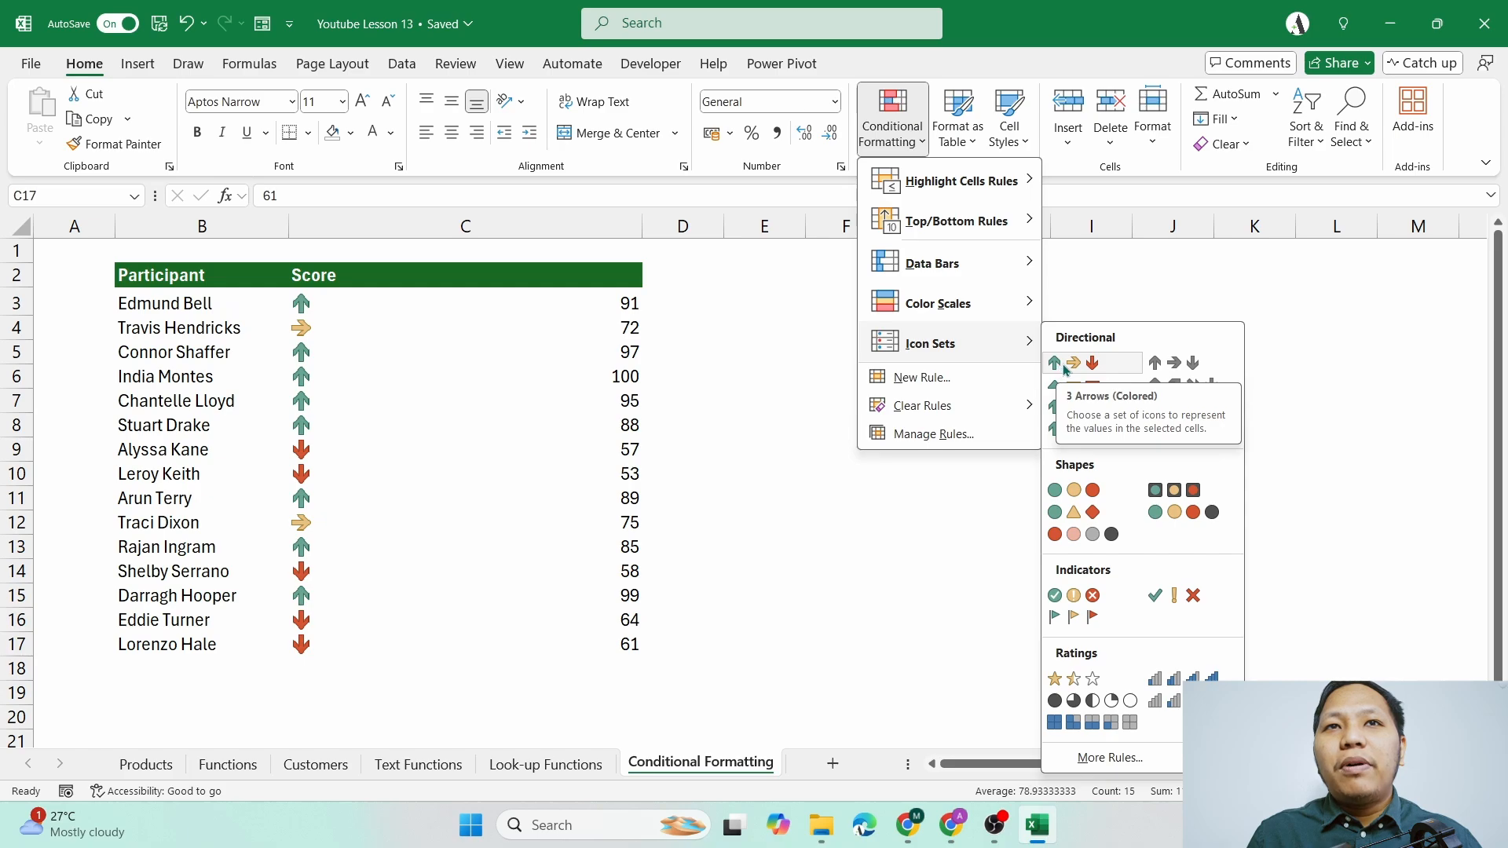
pyautogui.click(1065, 366)
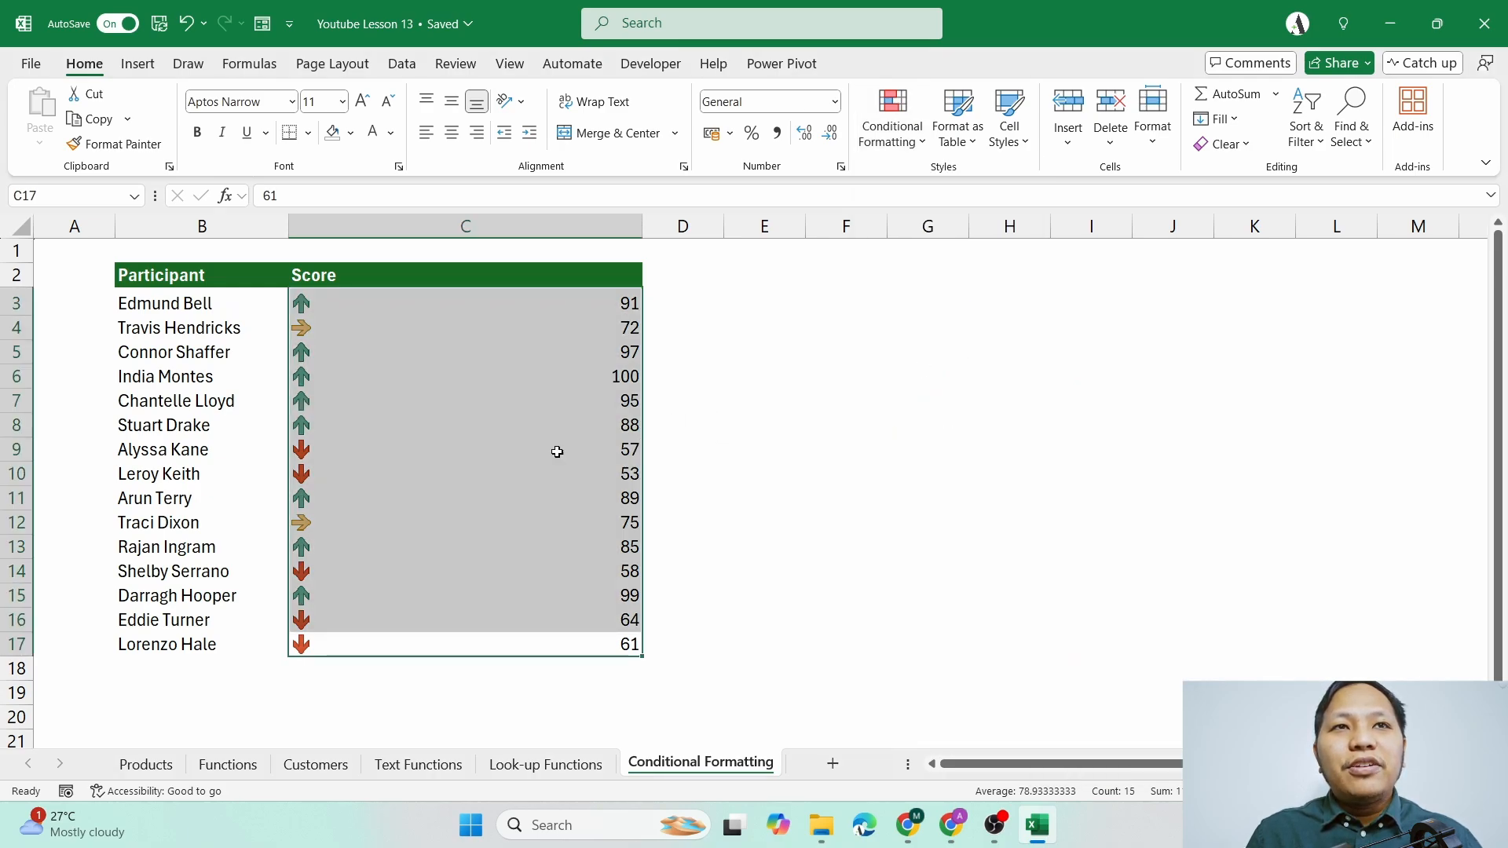
# - Compare the up, sideways and down arrow icons with the high, middle and low scores in column C
pyautogui.moveTo(562, 423); pyautogui.dragTo(343, 337)
pyautogui.click(340, 301)
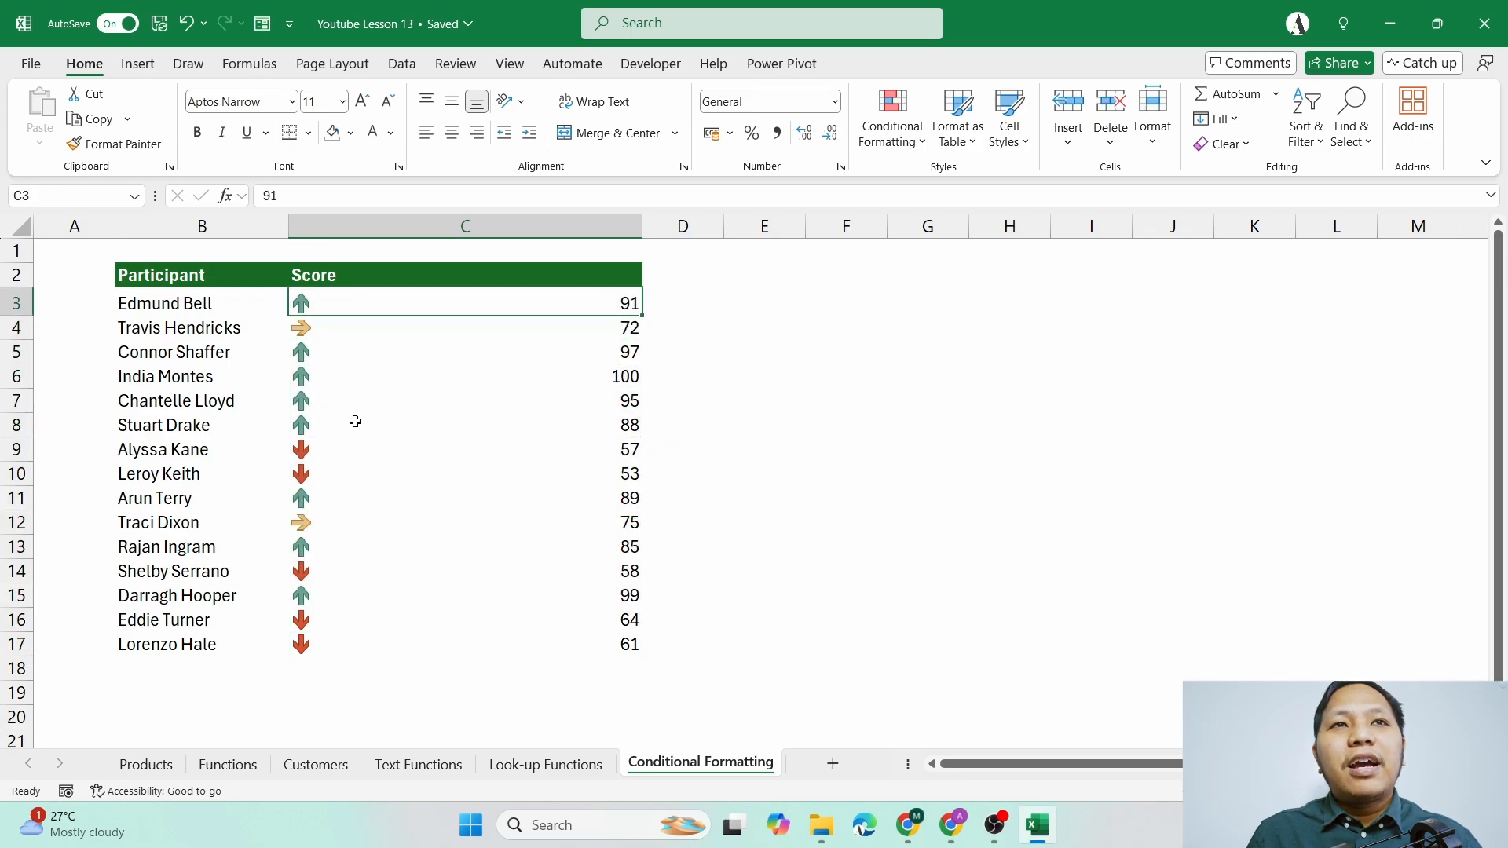
pyautogui.moveTo(355, 422); pyautogui.dragTo(335, 347)
pyautogui.click(451, 328)
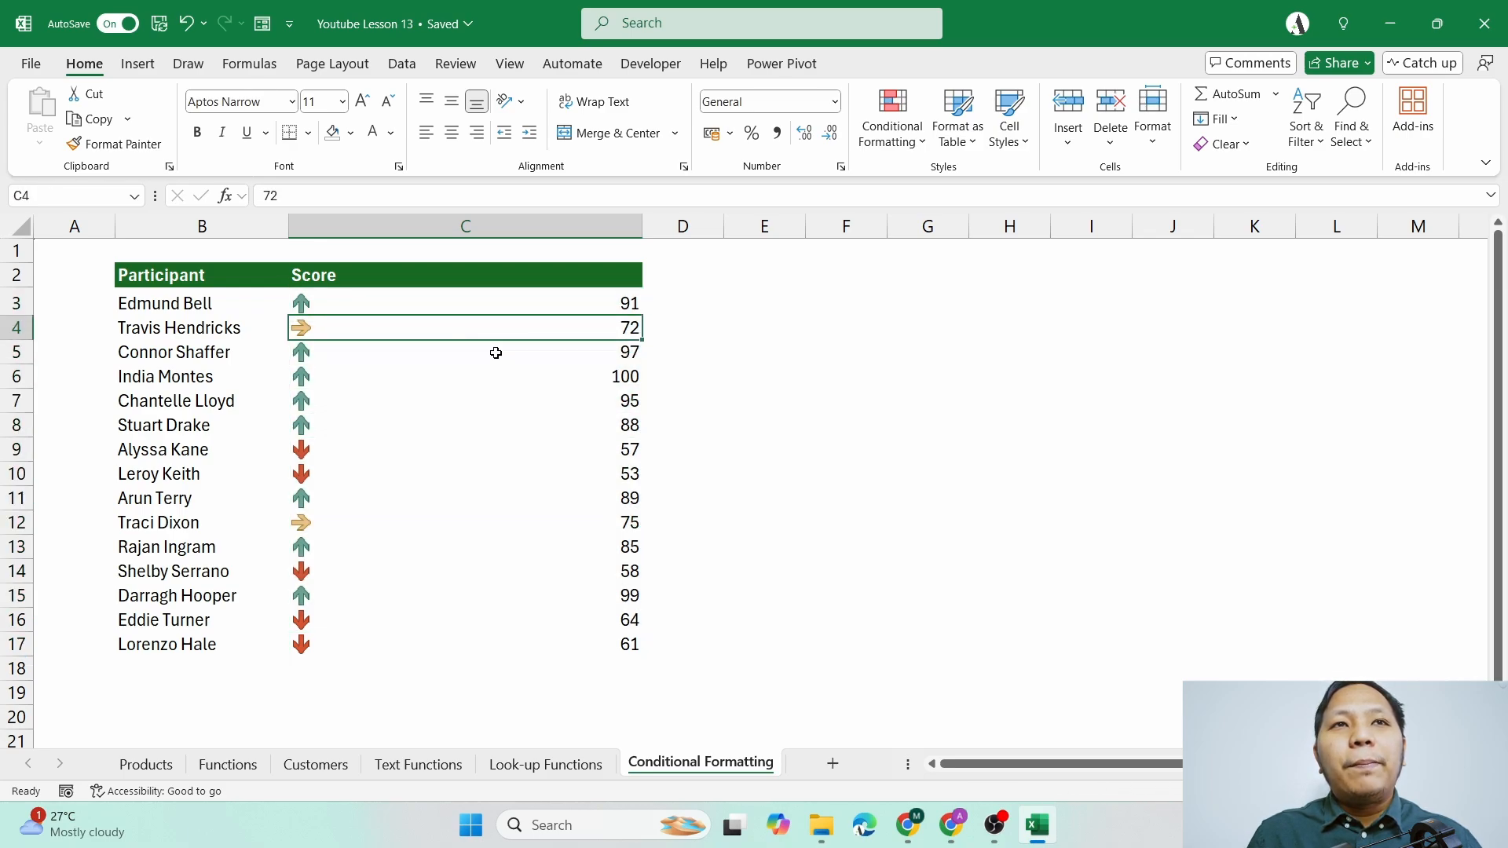
pyautogui.click(365, 511)
pyautogui.click(372, 333)
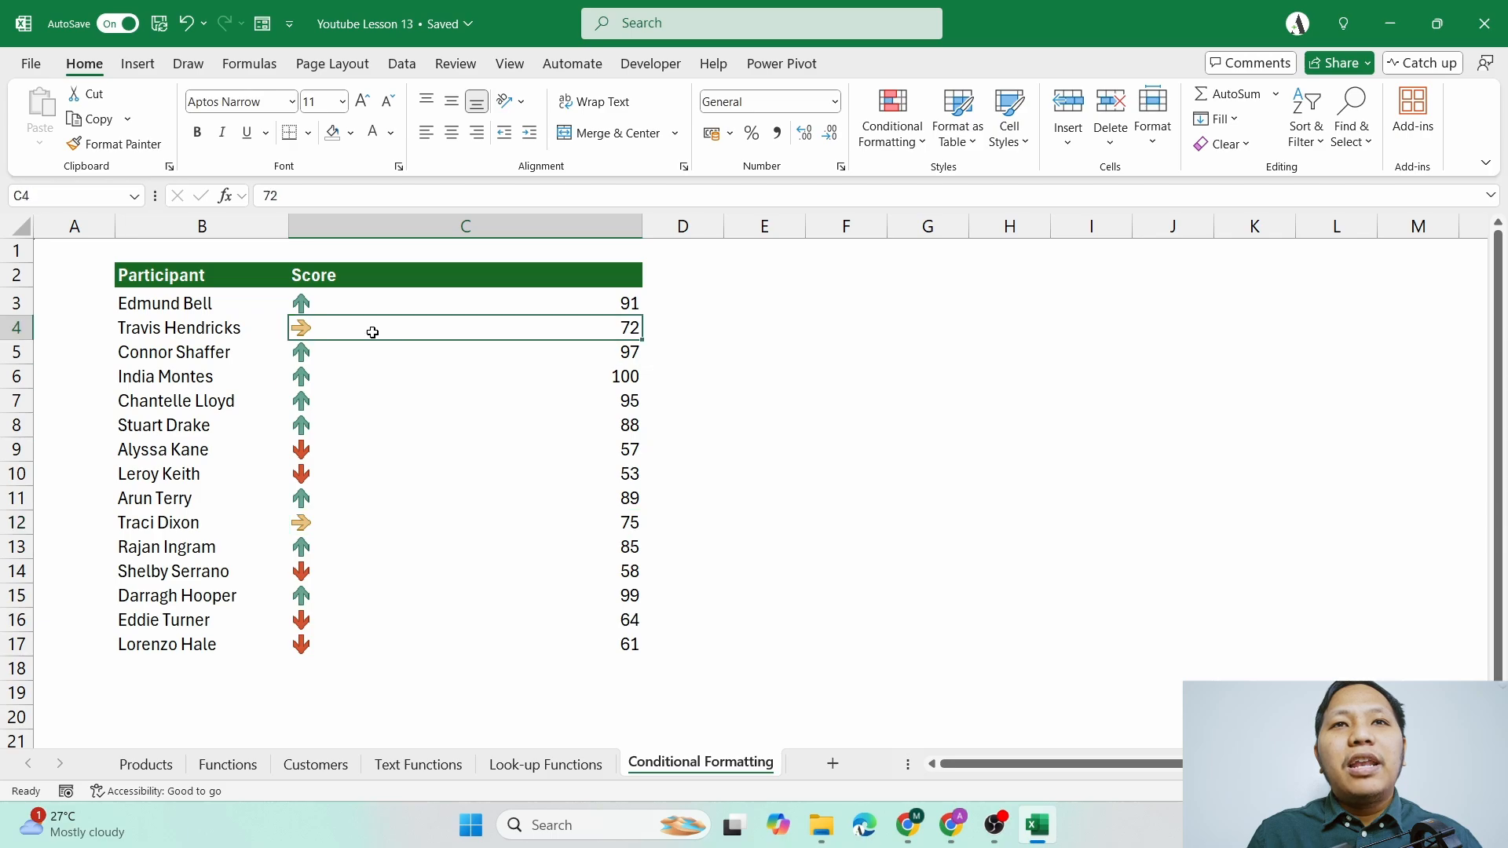
pyautogui.click(351, 528)
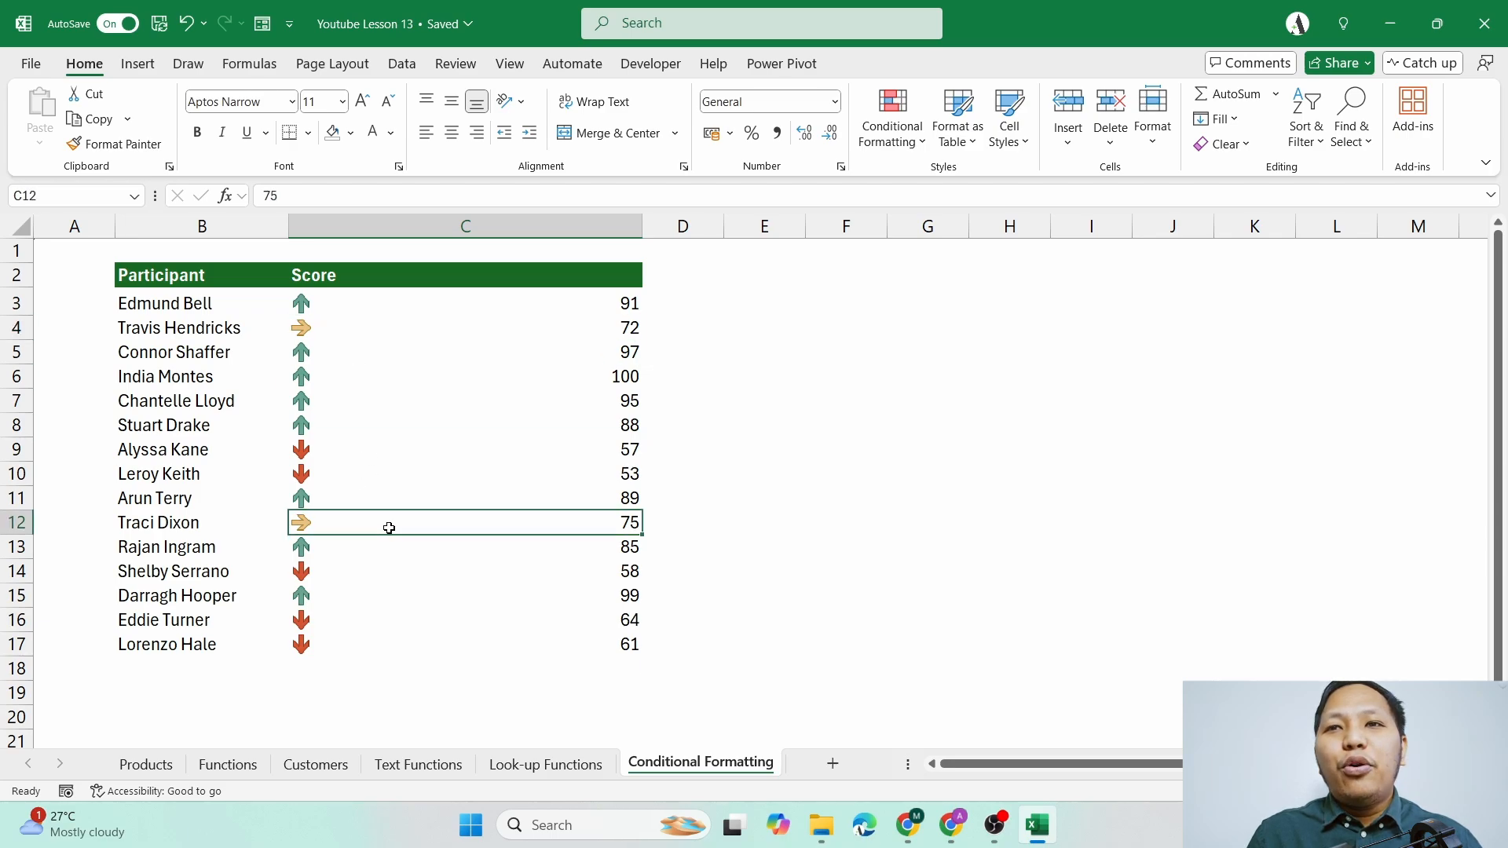
pyautogui.moveTo(338, 622); pyautogui.dragTo(342, 646)
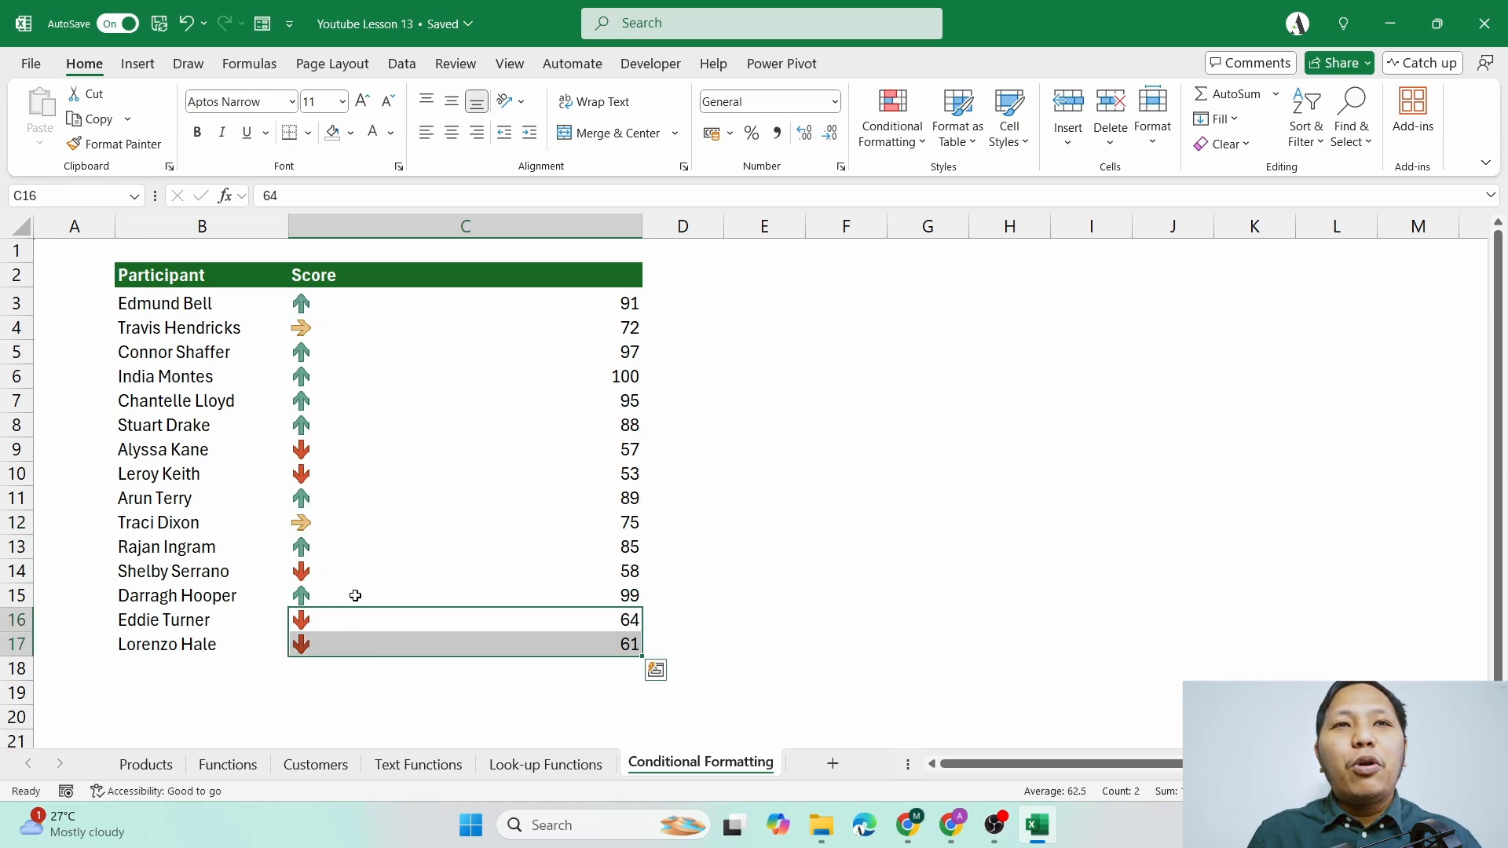
pyautogui.click(366, 546)
pyautogui.moveTo(354, 451); pyautogui.dragTo(350, 475)
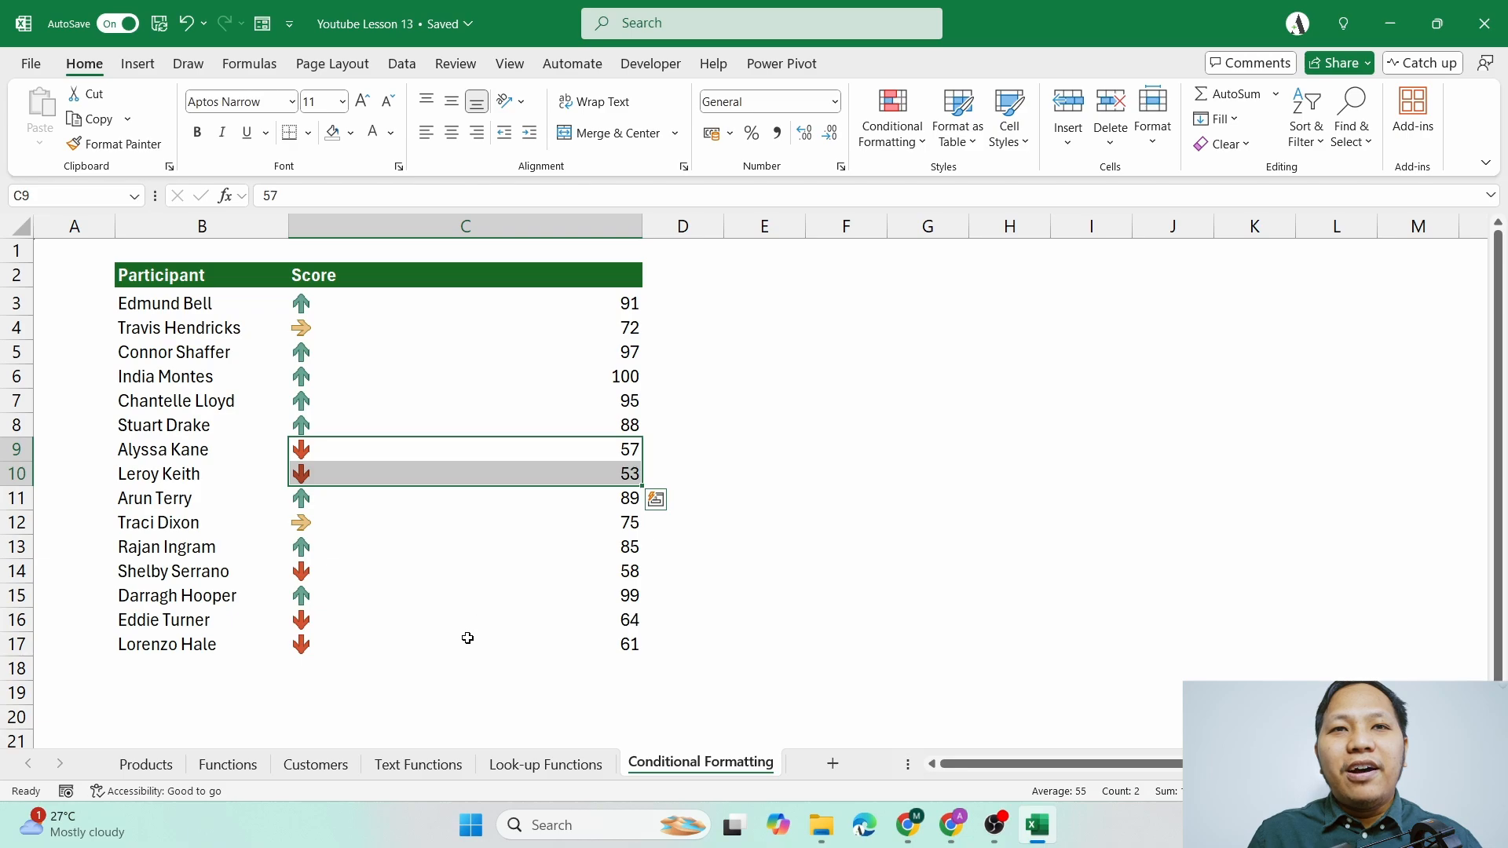
# - Narrow column C to about half its width and clear the icon set from the scores in C3:C17
pyautogui.moveTo(642, 241); pyautogui.dragTo(468, 236)
pyautogui.moveTo(414, 299); pyautogui.dragTo(391, 643)
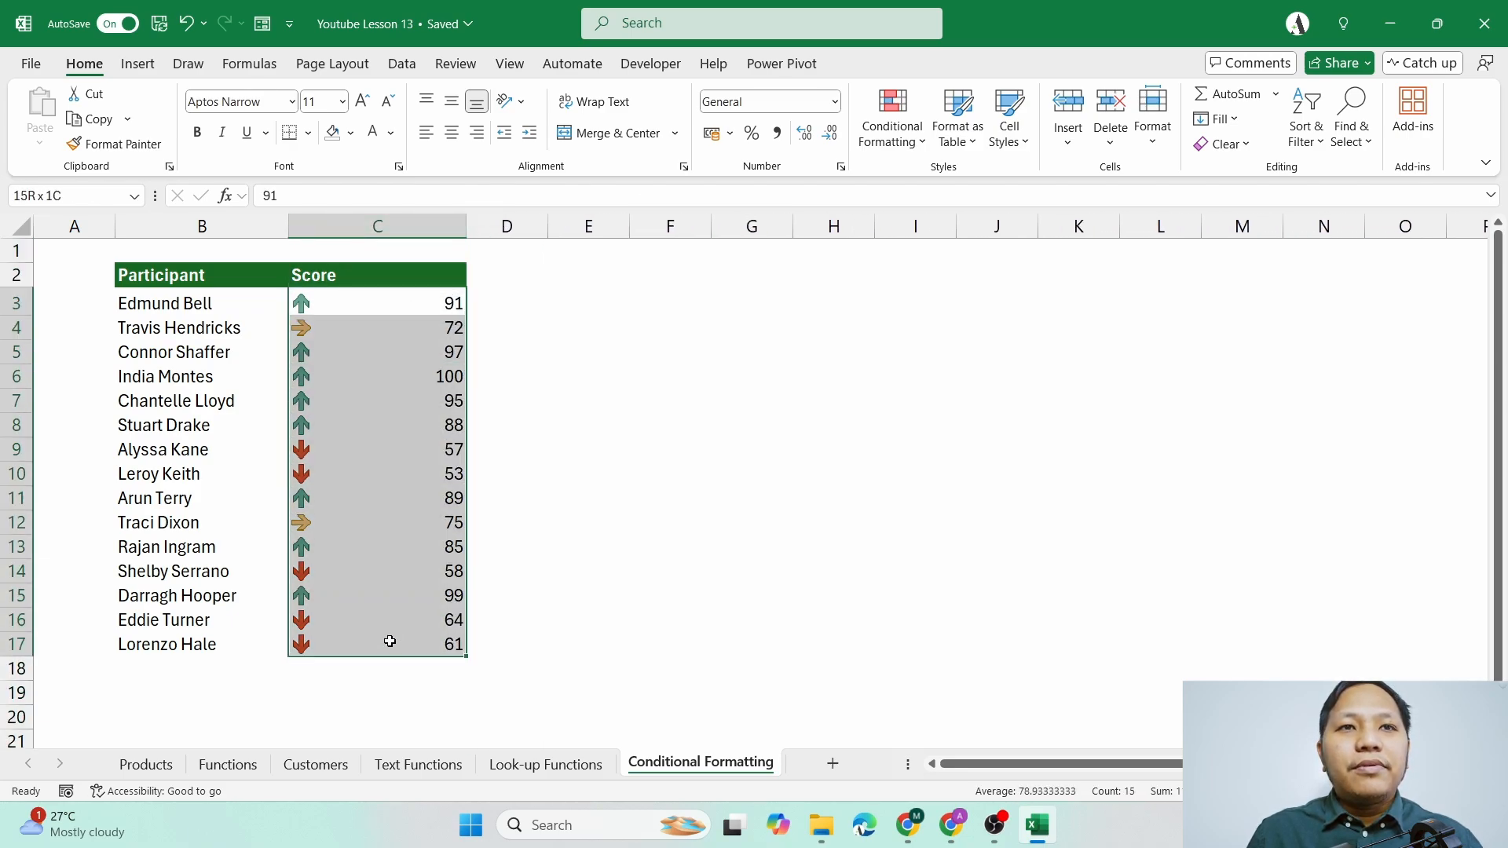
pyautogui.click(892, 143)
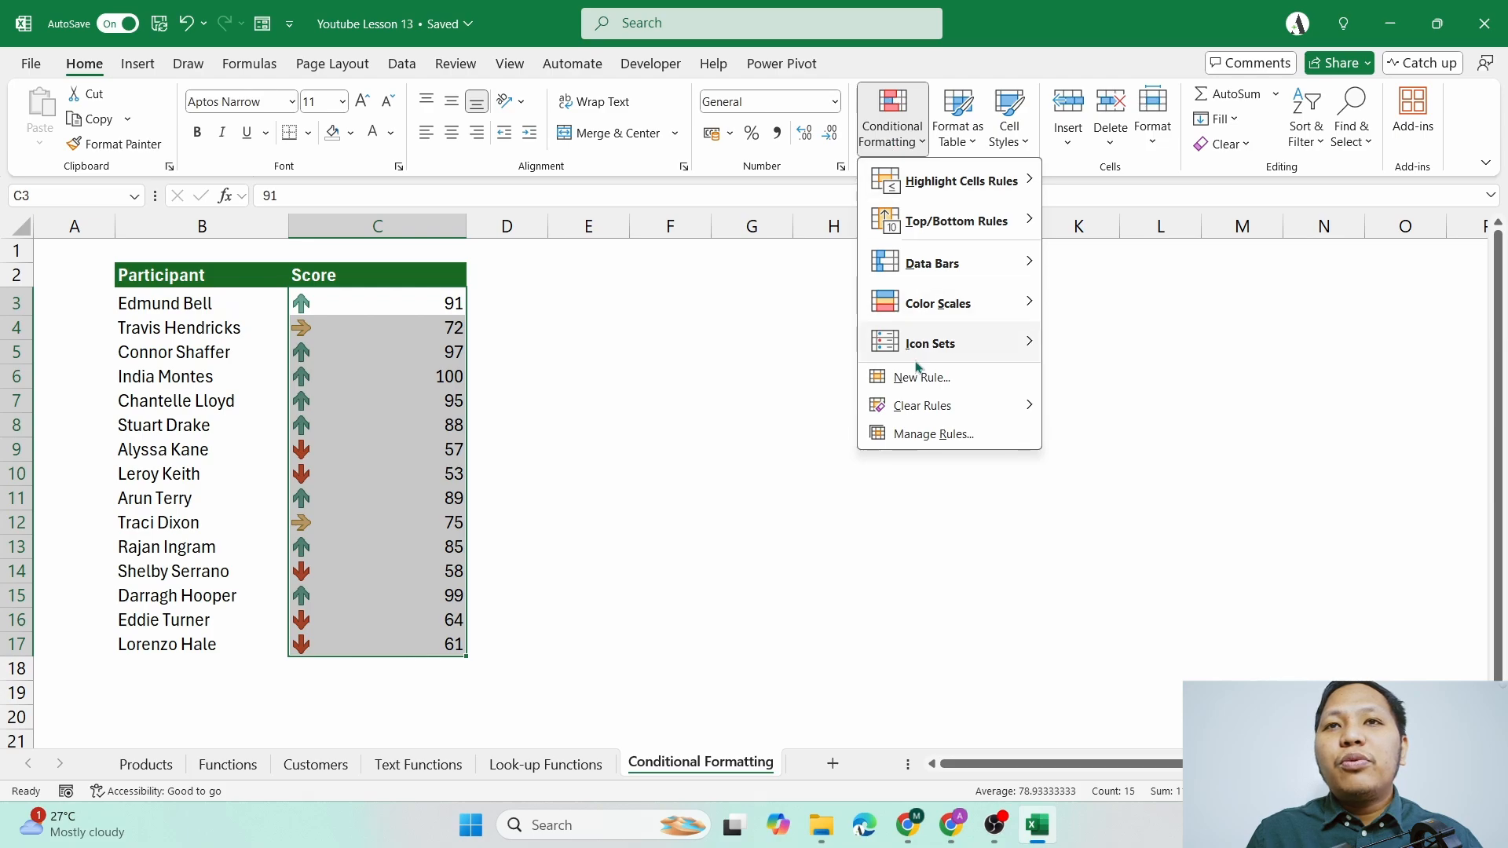
pyautogui.moveTo(927, 405)
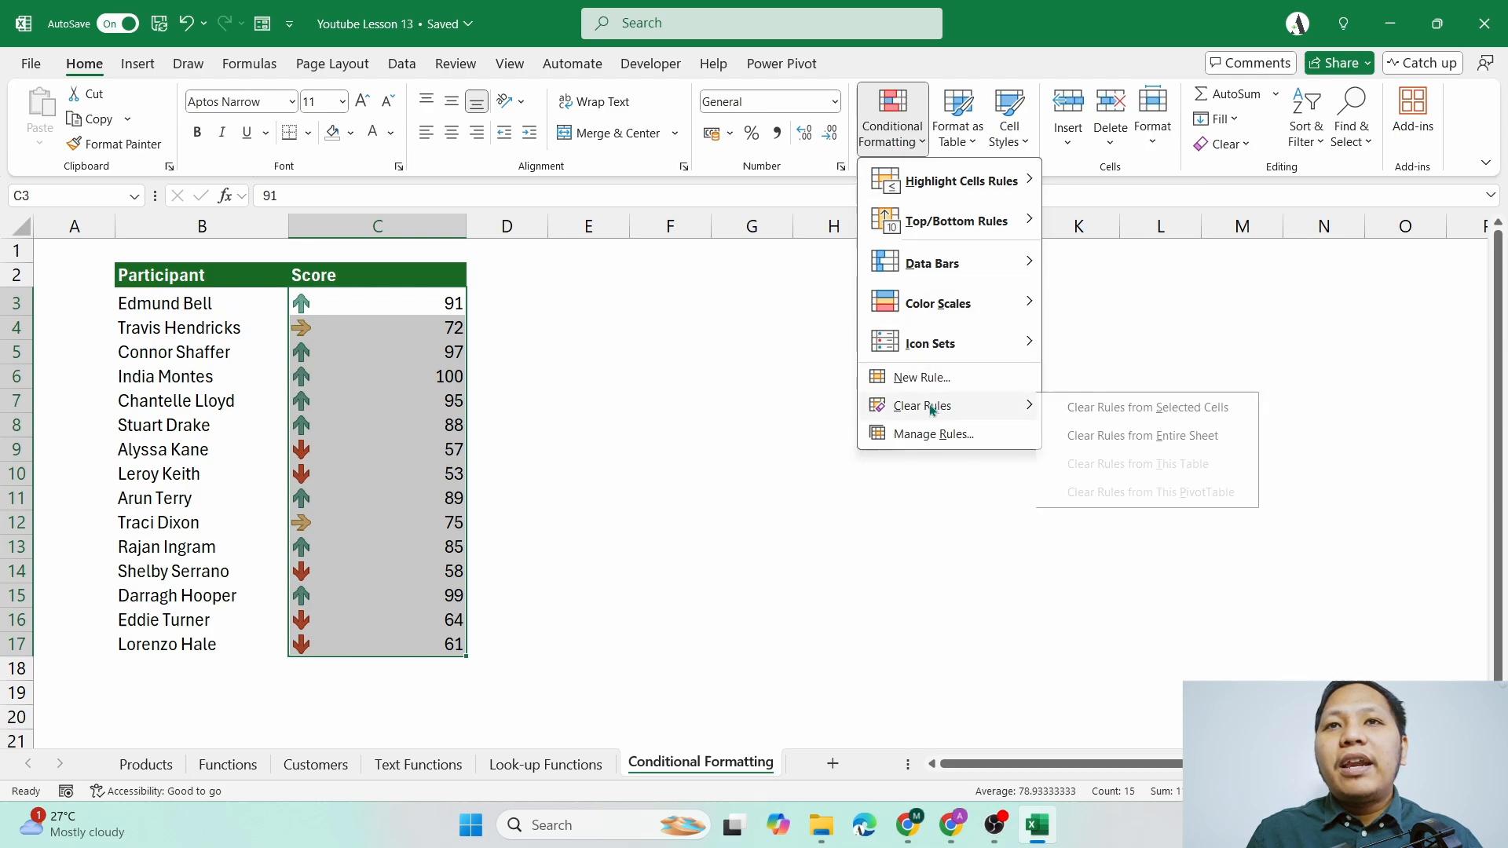
pyautogui.click(1077, 407)
# - Apply the Green - Yellow - Red color scale to the scores in C3:C17
pyautogui.click(872, 140)
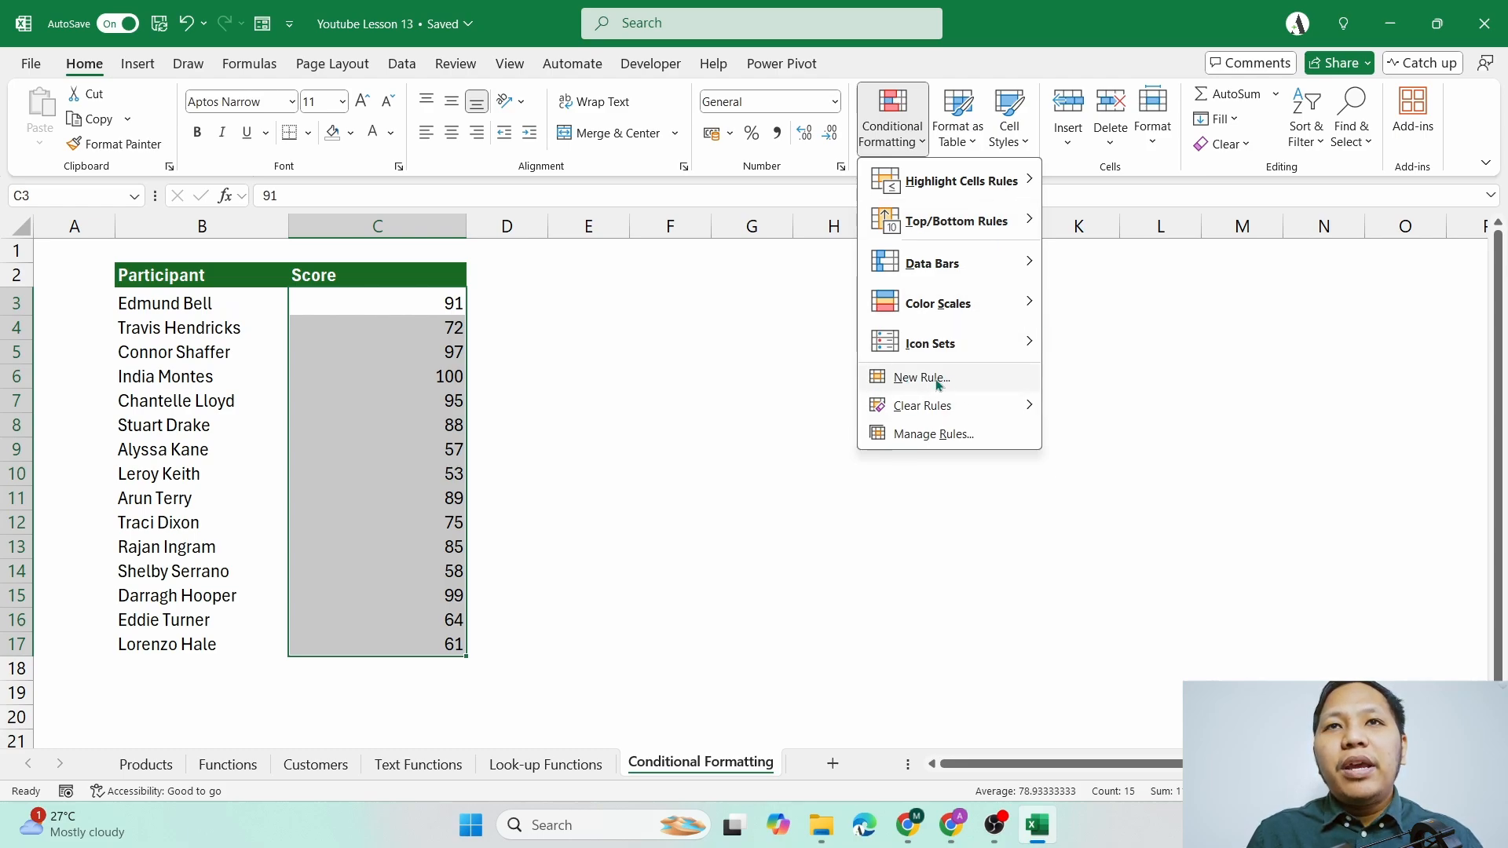
pyautogui.moveTo(973, 301)
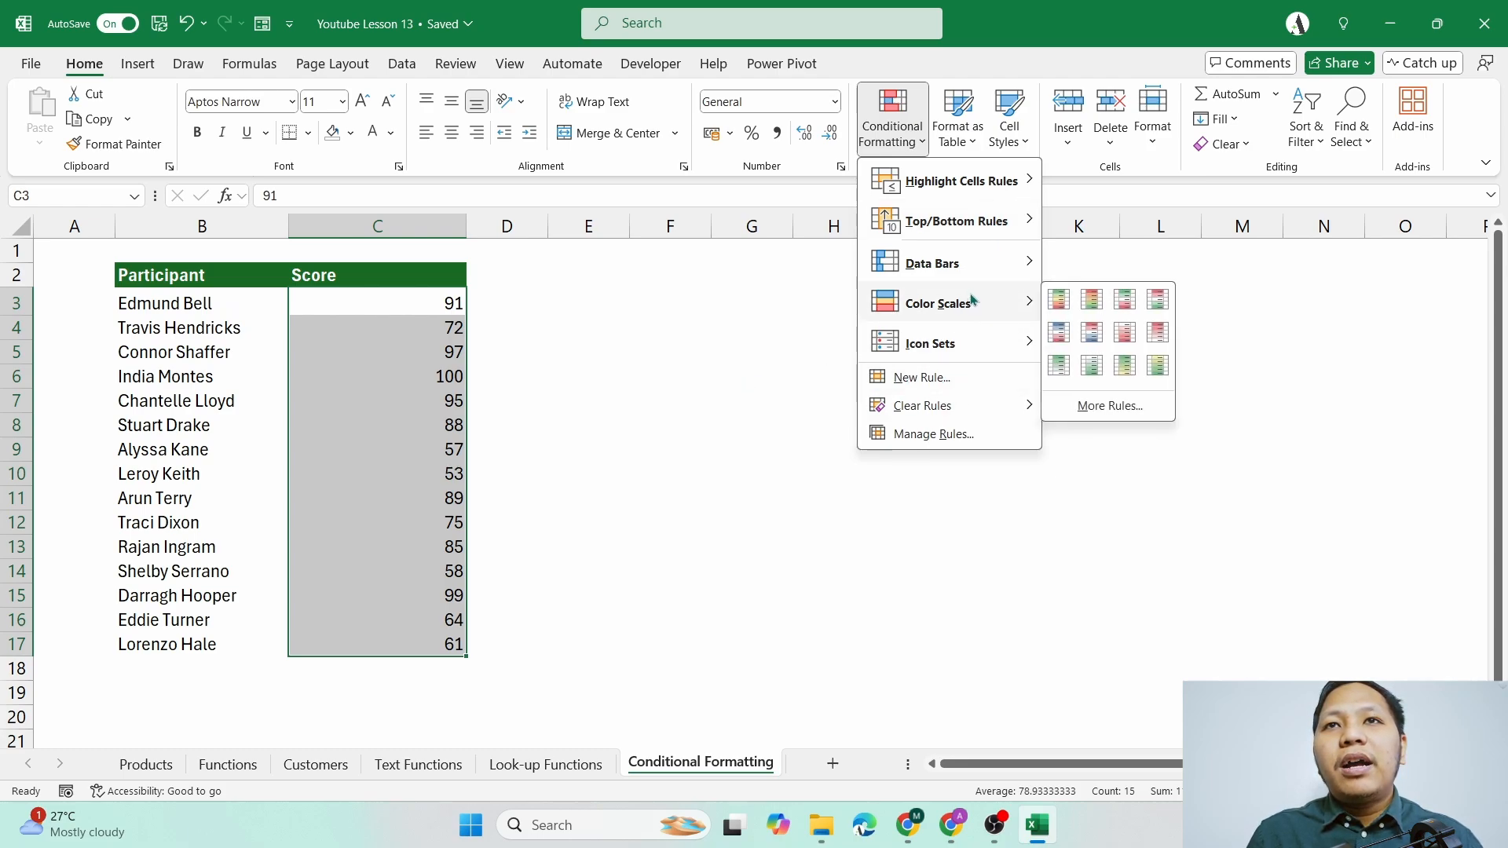
pyautogui.click(1054, 302)
pyautogui.moveTo(202, 303); pyautogui.dragTo(200, 644)
pyautogui.click(893, 118)
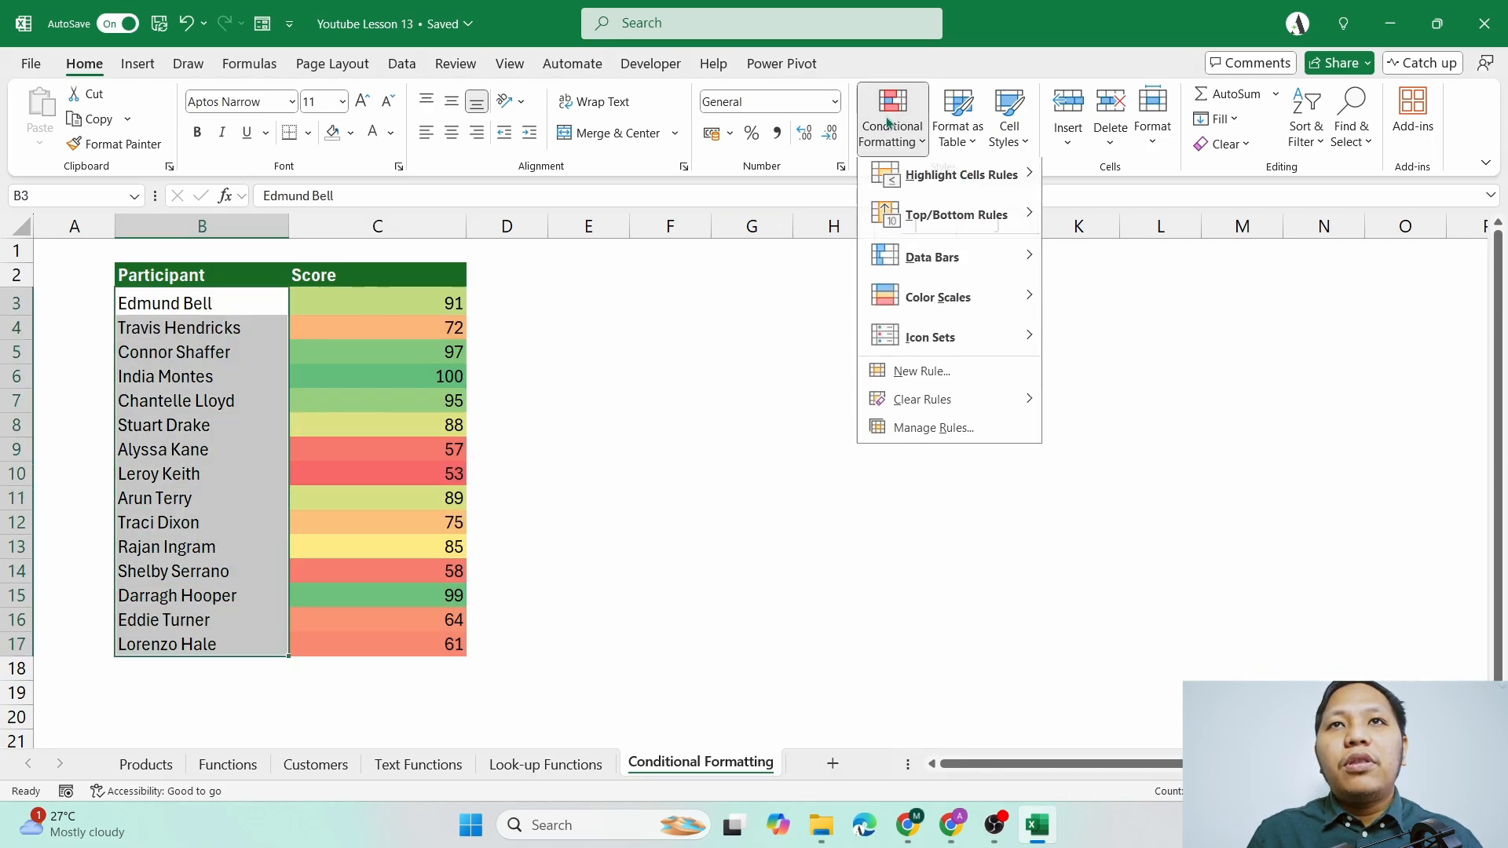
pyautogui.moveTo(943, 304)
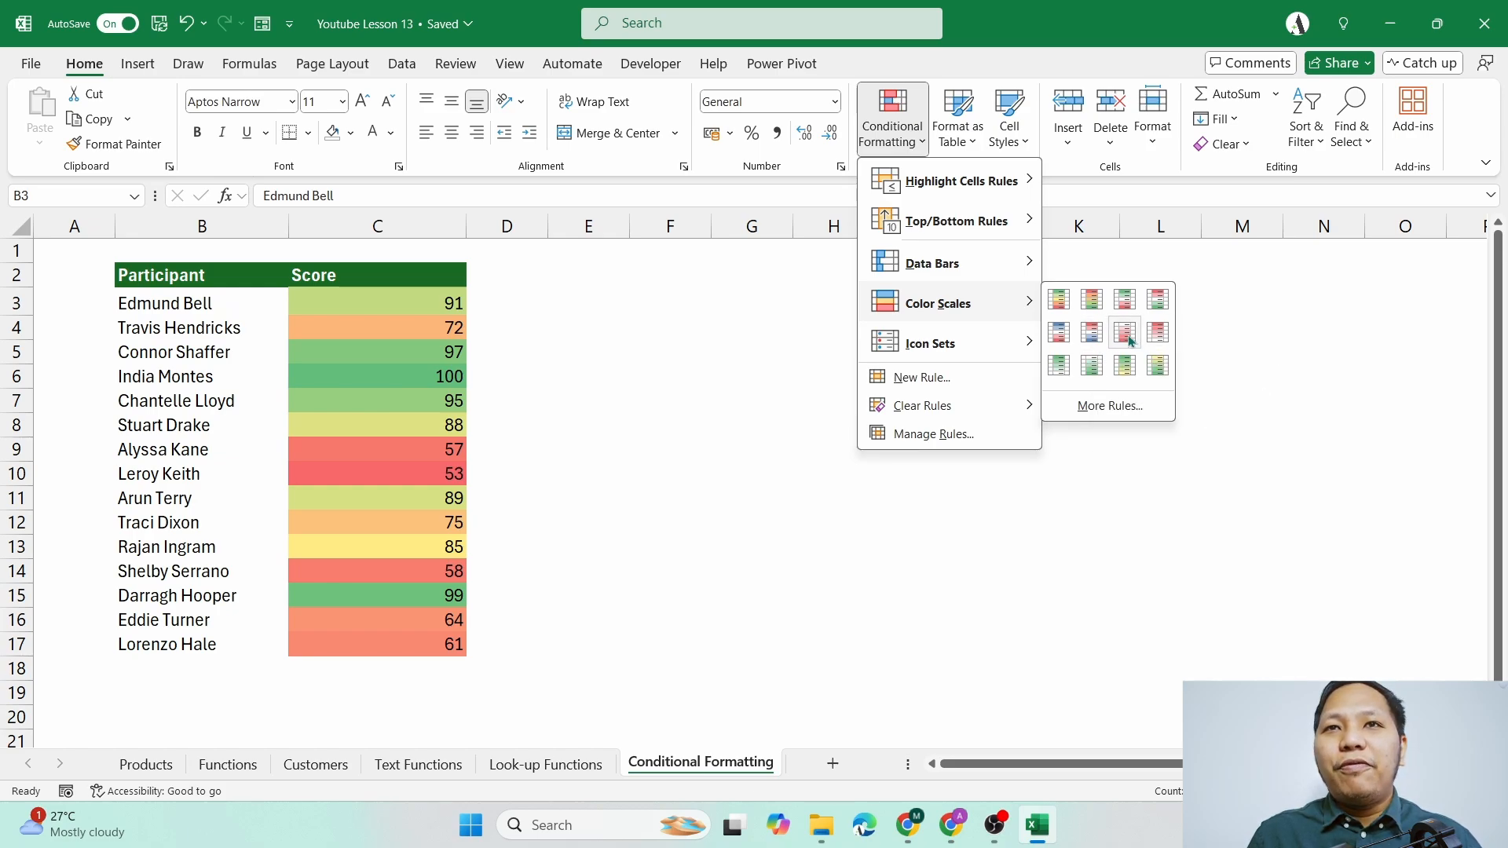
pyautogui.moveTo(1012, 261)
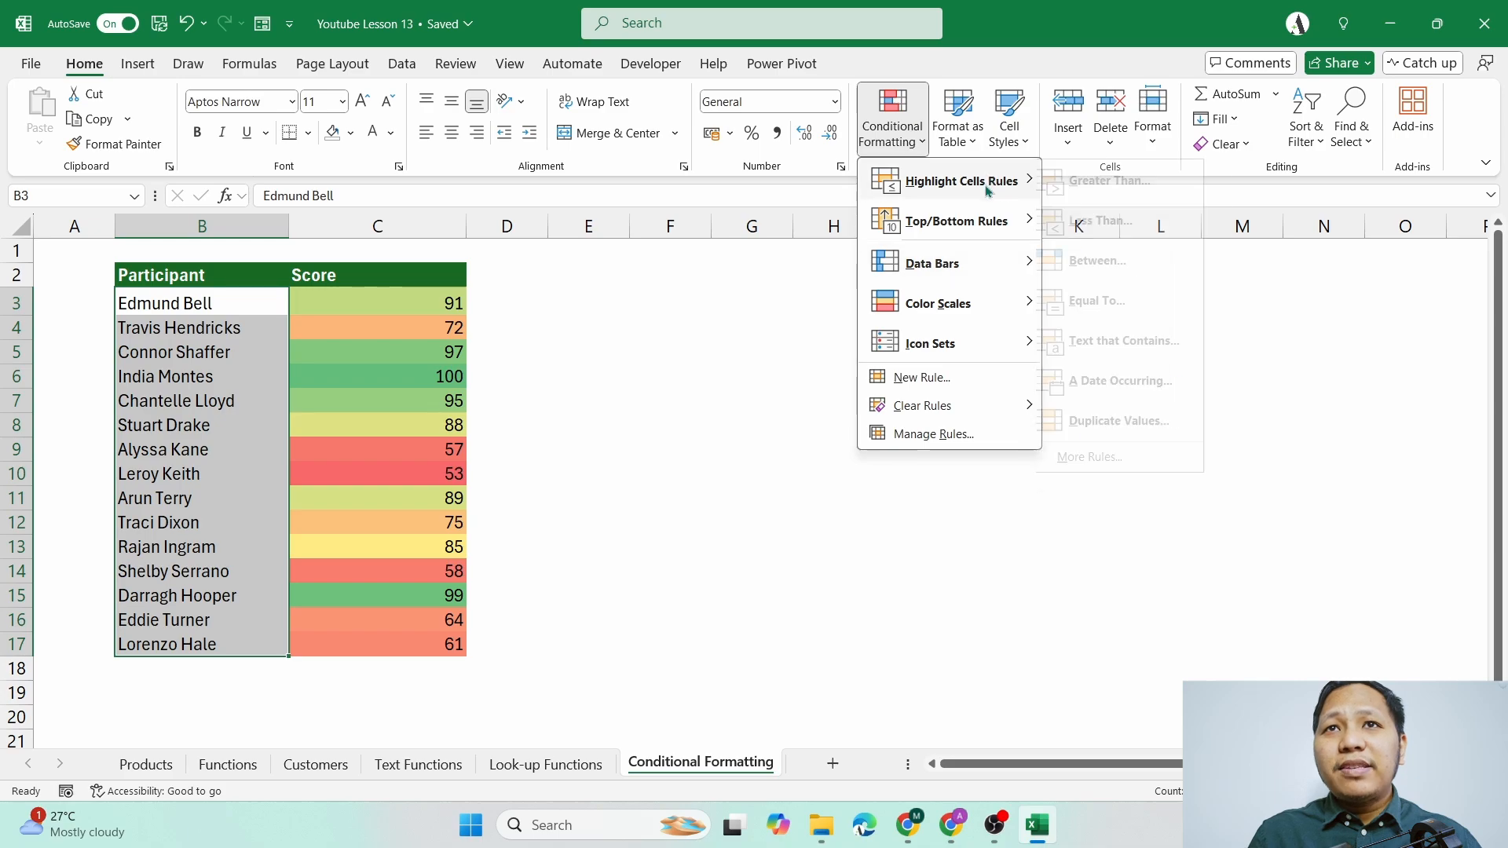
pyautogui.click(388, 298)
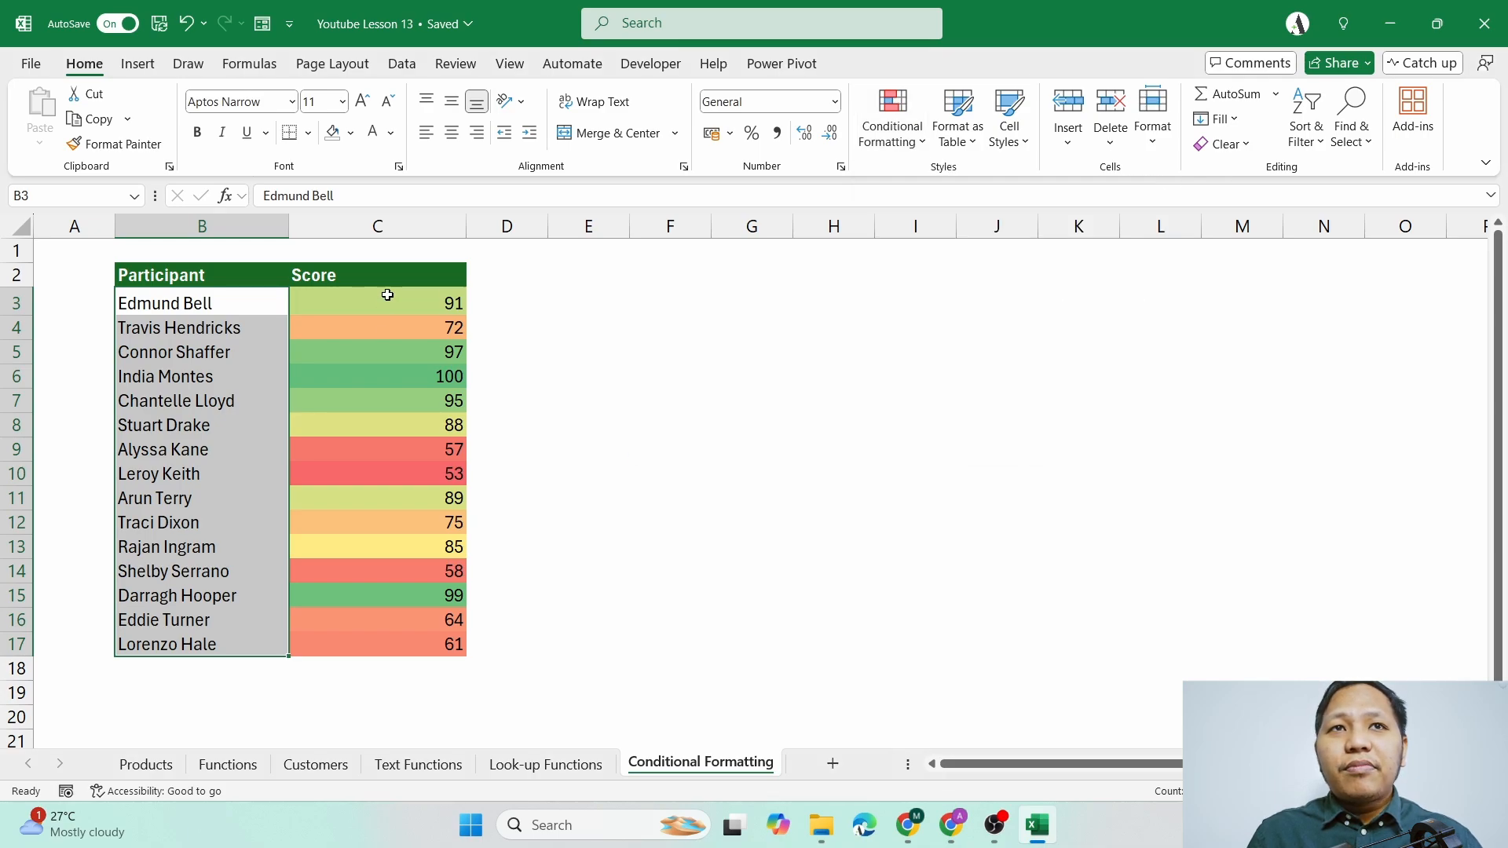
pyautogui.moveTo(388, 299); pyautogui.dragTo(444, 644)
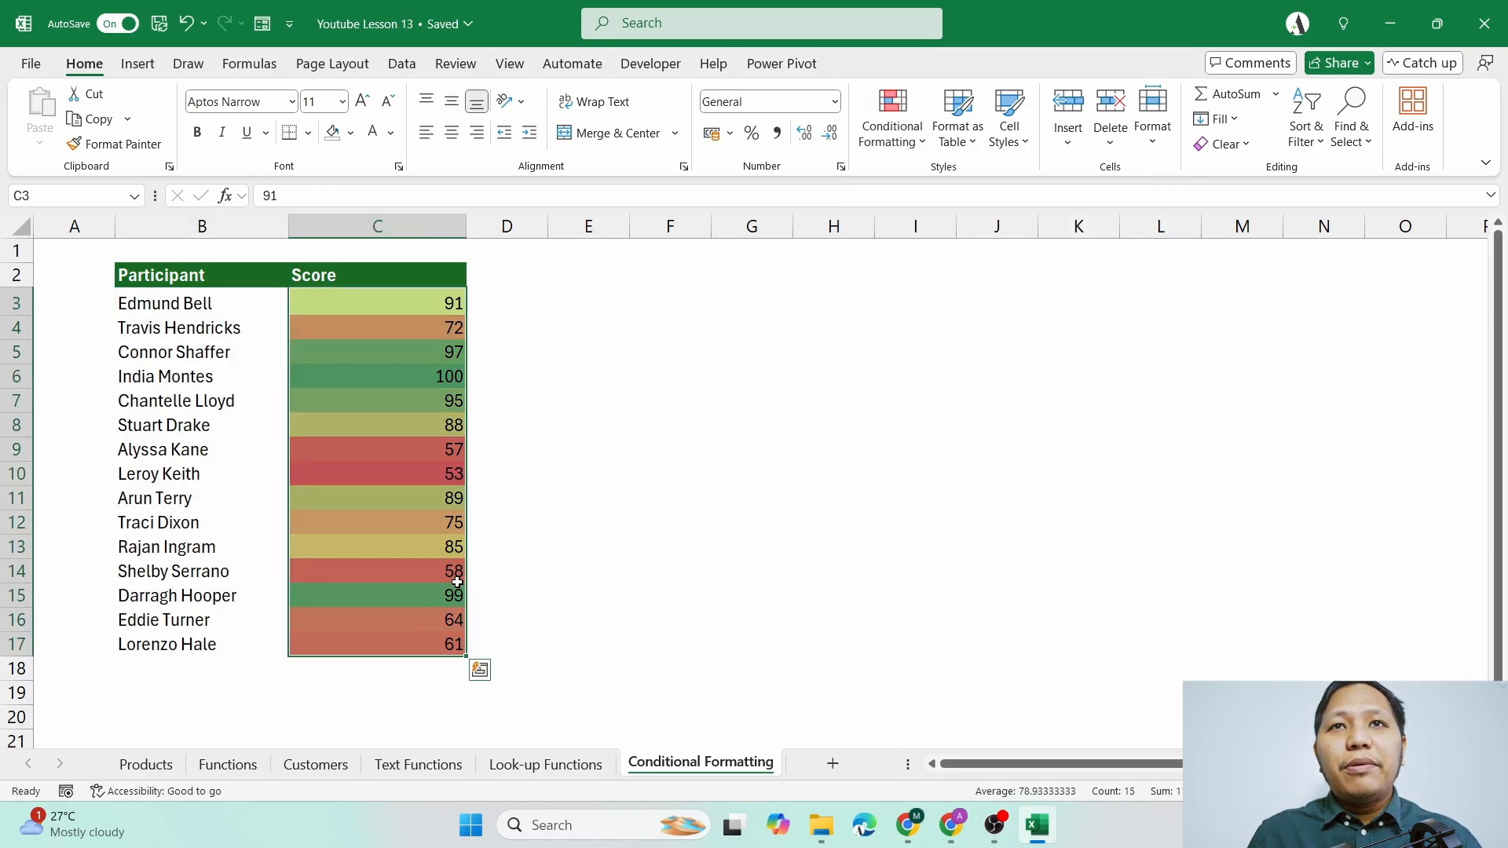
pyautogui.click(892, 124)
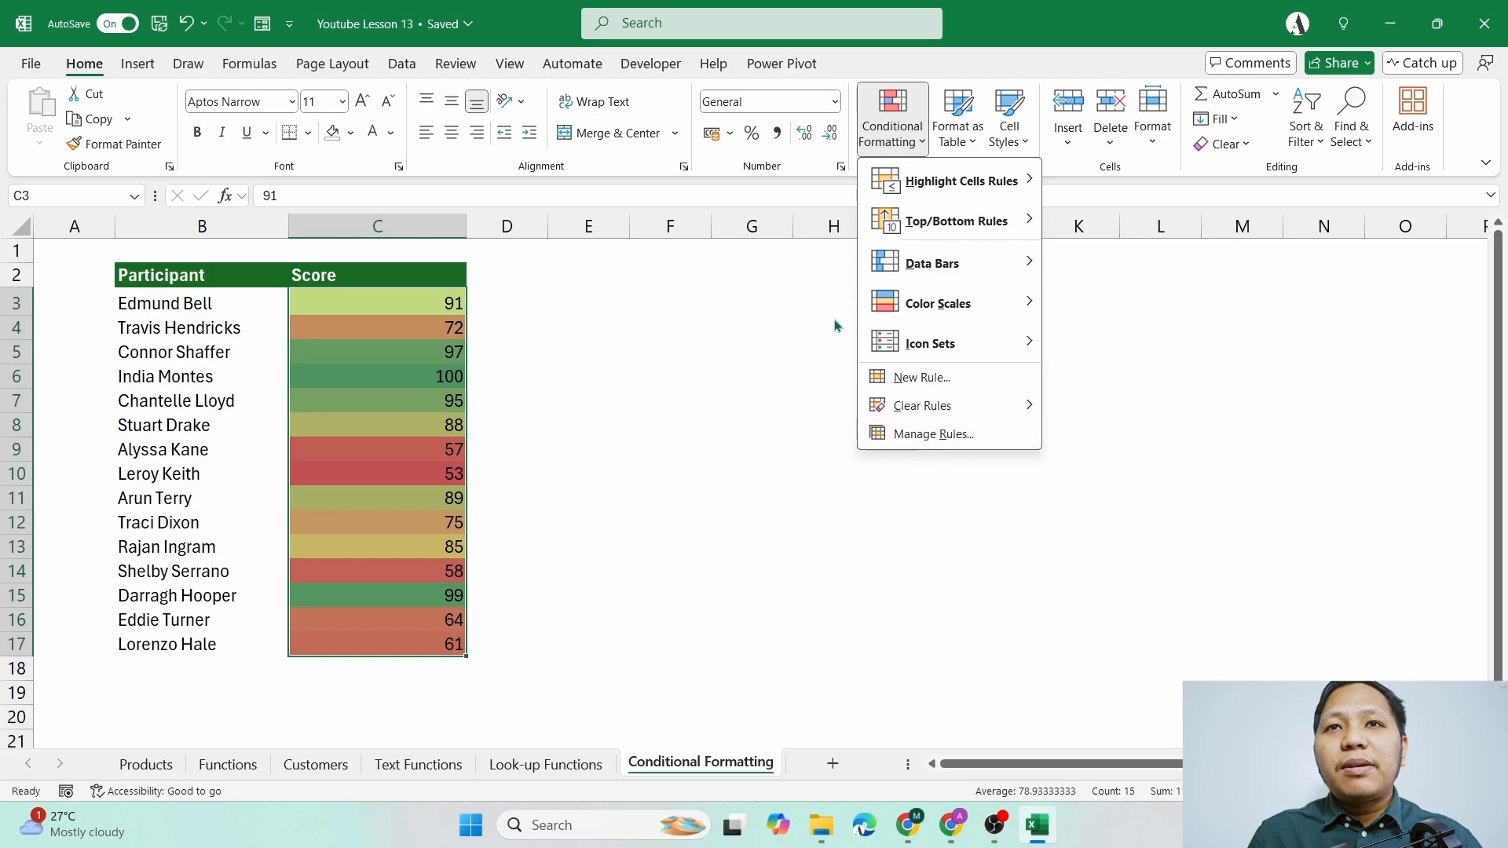
pyautogui.click(788, 365)
pyautogui.click(868, 255)
# - Open the Conditional Formatting Rules Manager and show the formatting rules for This Worksheet
pyautogui.click(907, 141)
pyautogui.click(934, 440)
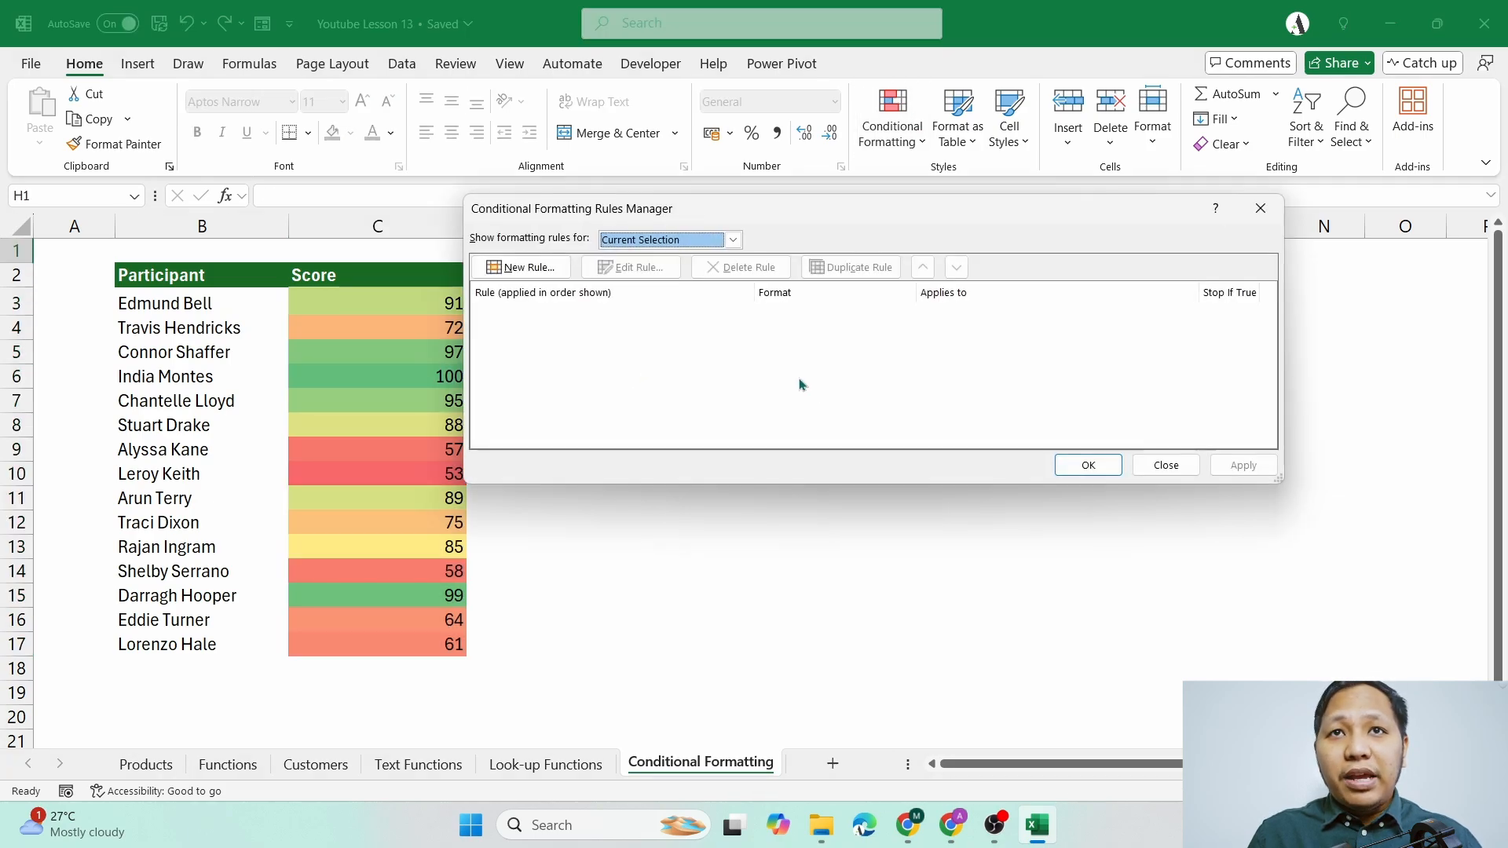
pyautogui.moveTo(818, 198); pyautogui.dragTo(853, 214)
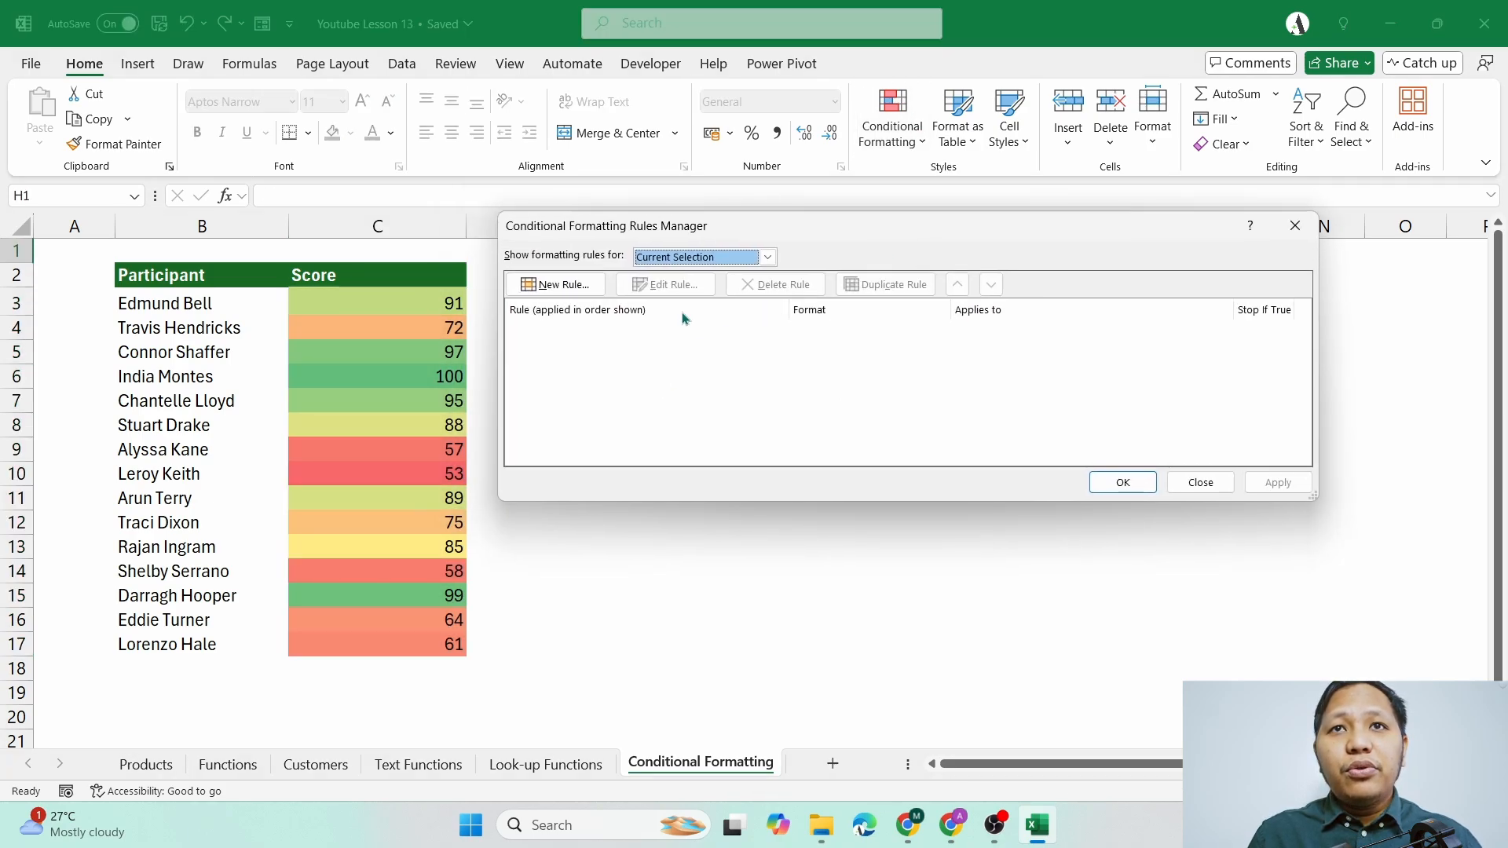
pyautogui.click(694, 258)
pyautogui.click(724, 289)
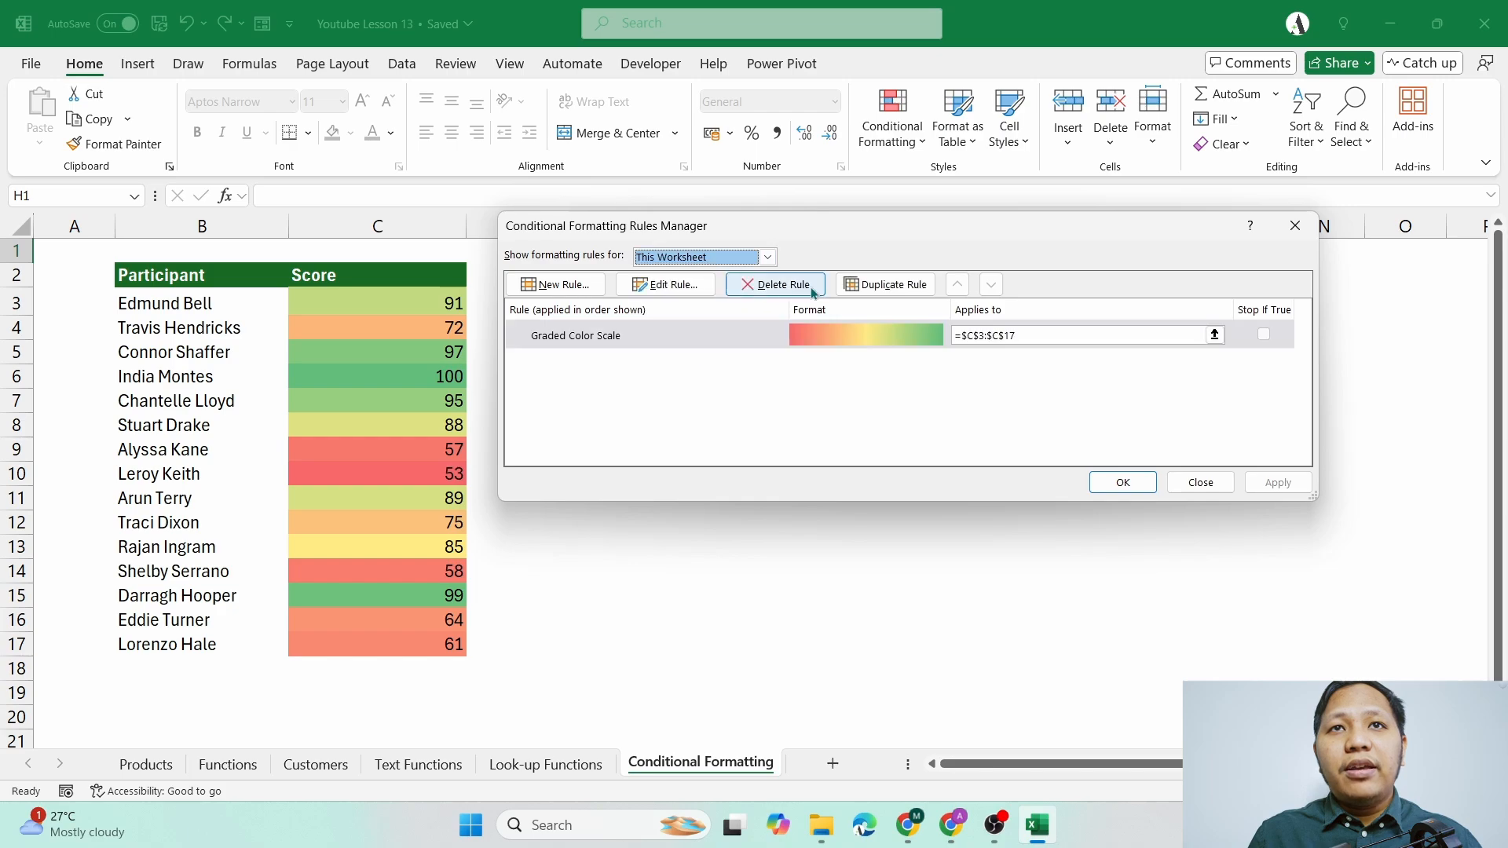
pyautogui.moveTo(797, 234); pyautogui.dragTo(893, 191)
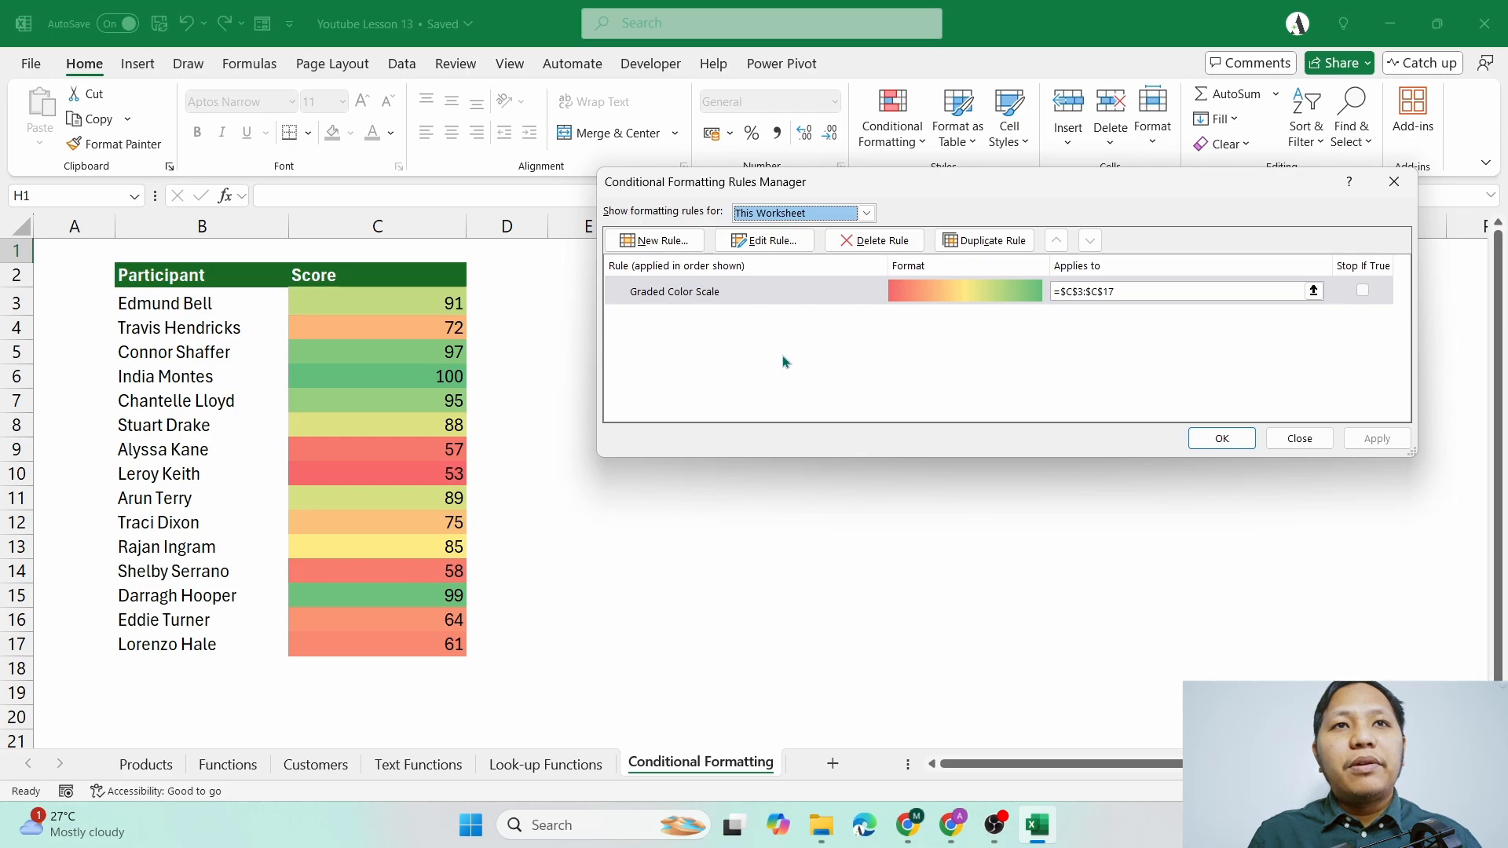
# - Review which sheets the Rules Manager can show rules for, keep This Worksheet, and close the manager
pyautogui.click(790, 213)
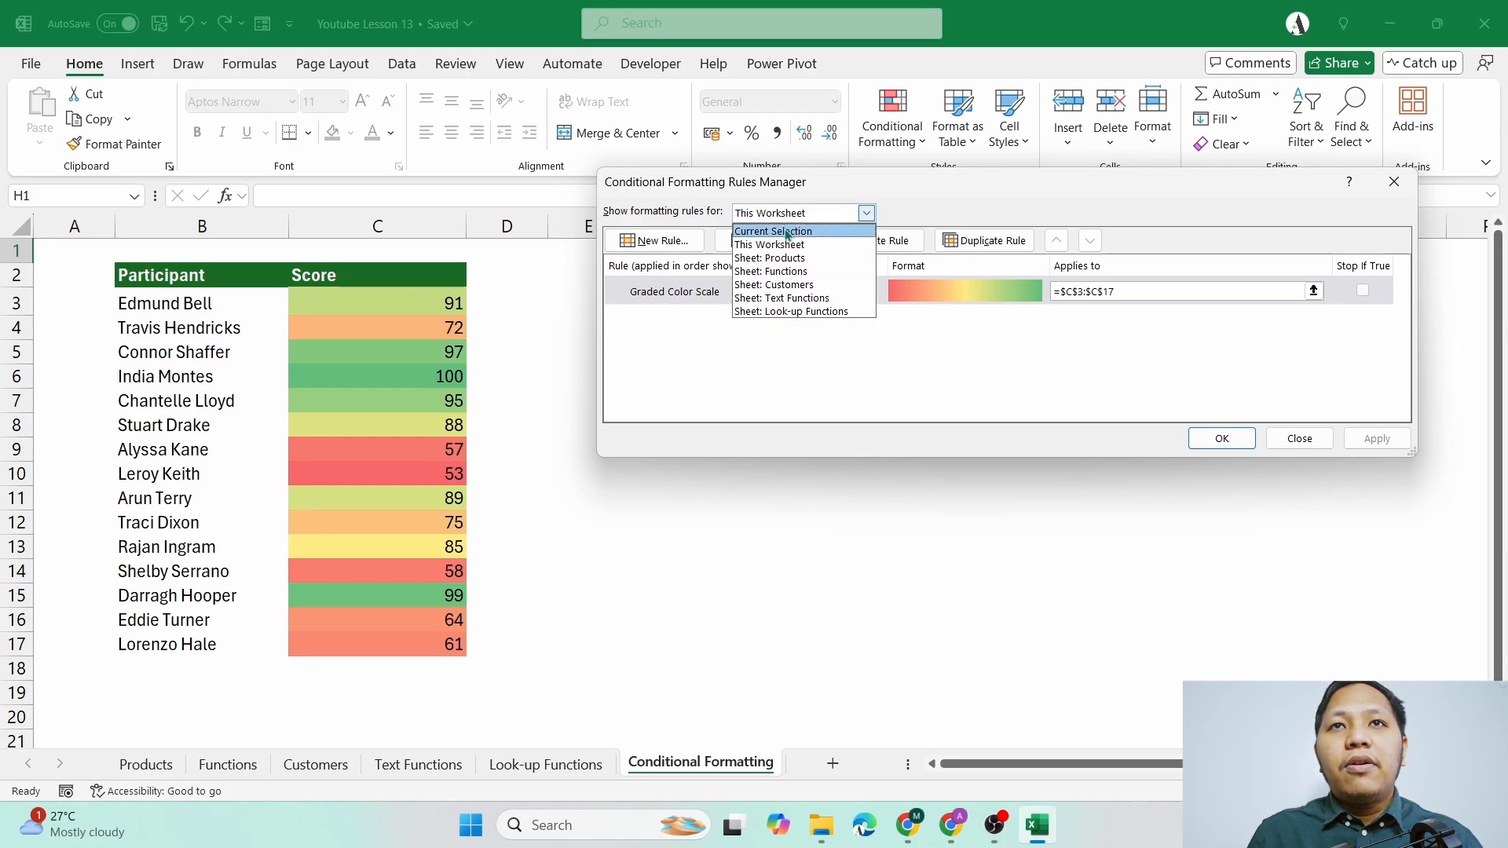
pyautogui.click(903, 322)
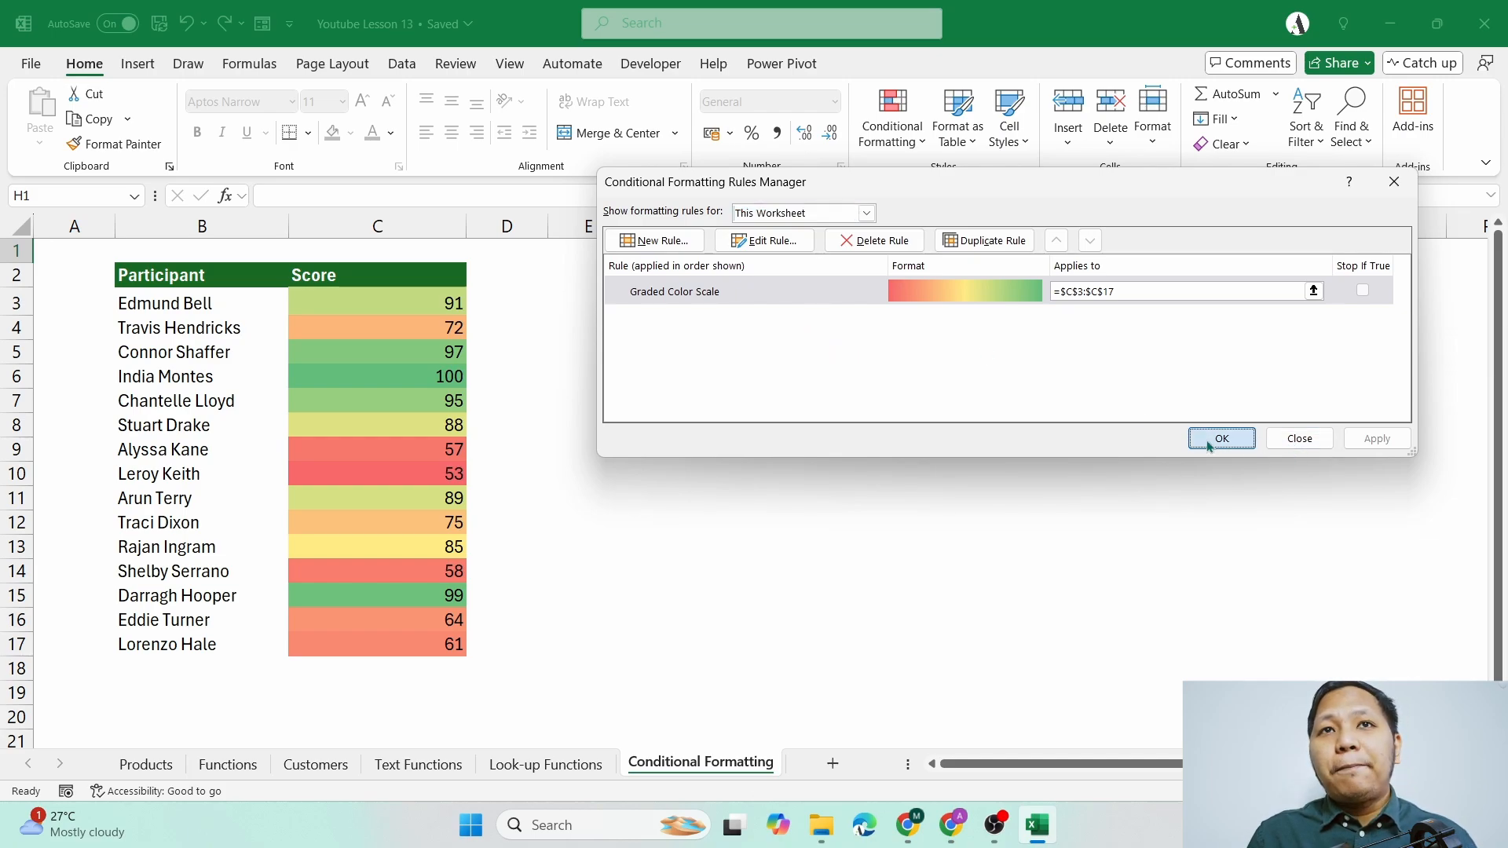
pyautogui.click(1233, 439)
pyautogui.click(622, 404)
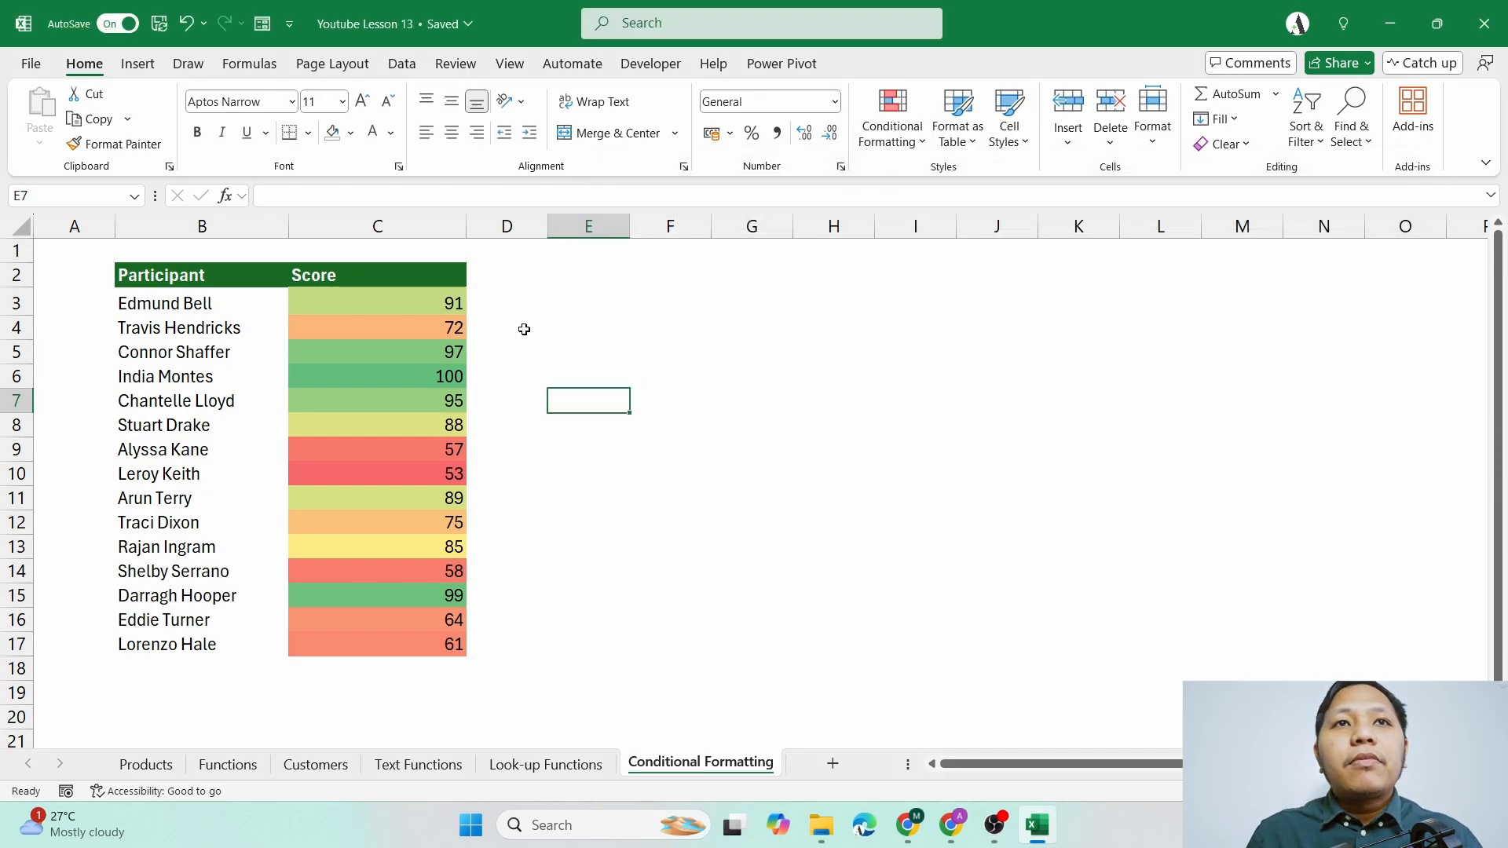
# - Clear the conditional formatting rules from the scores in C3:C17
pyautogui.moveTo(377, 303); pyautogui.dragTo(380, 668)
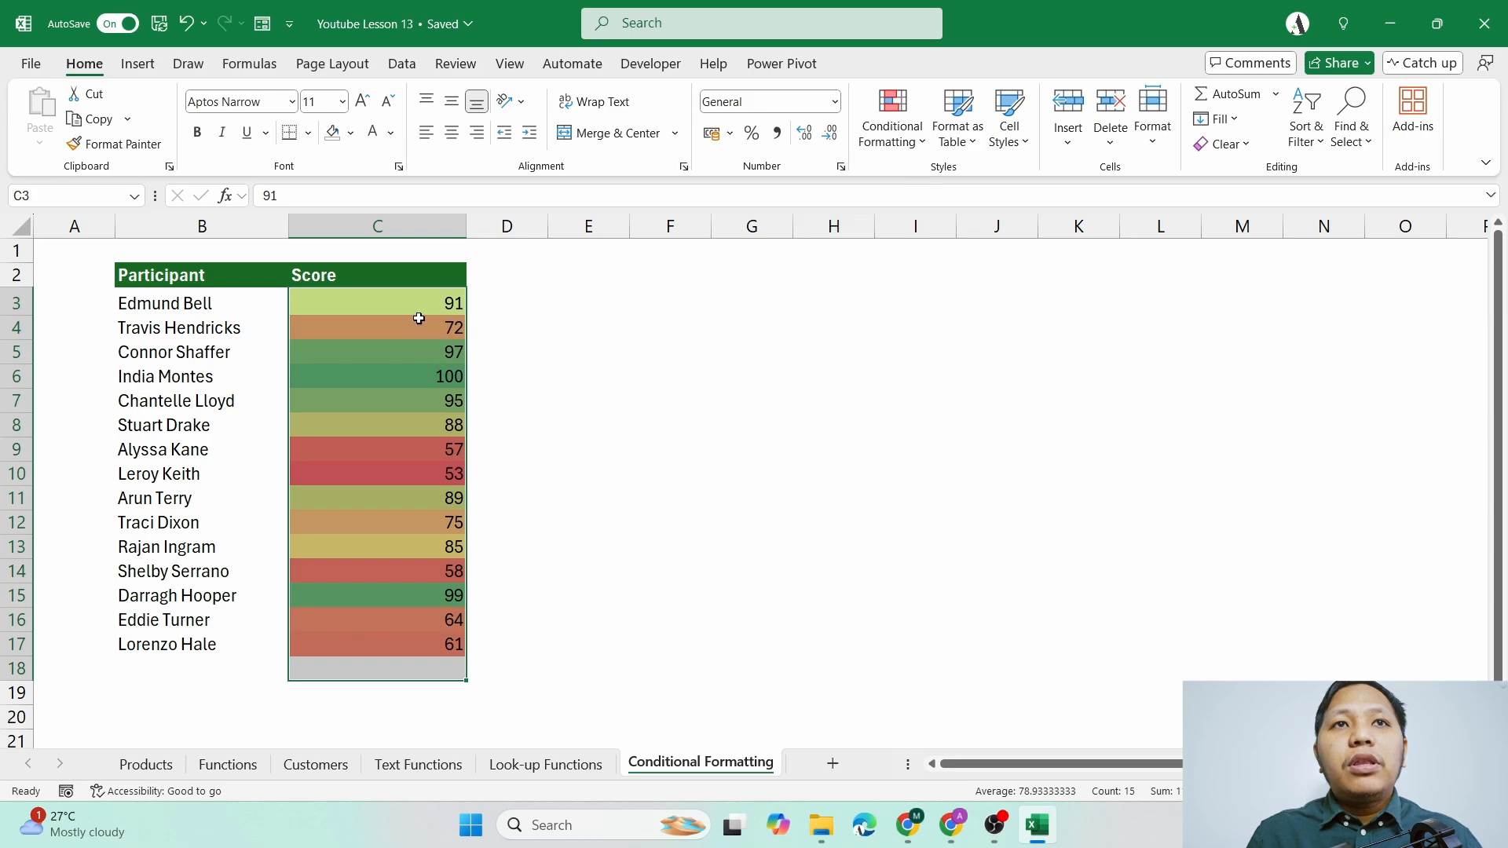
pyautogui.moveTo(418, 313); pyautogui.dragTo(380, 639)
pyautogui.click(894, 138)
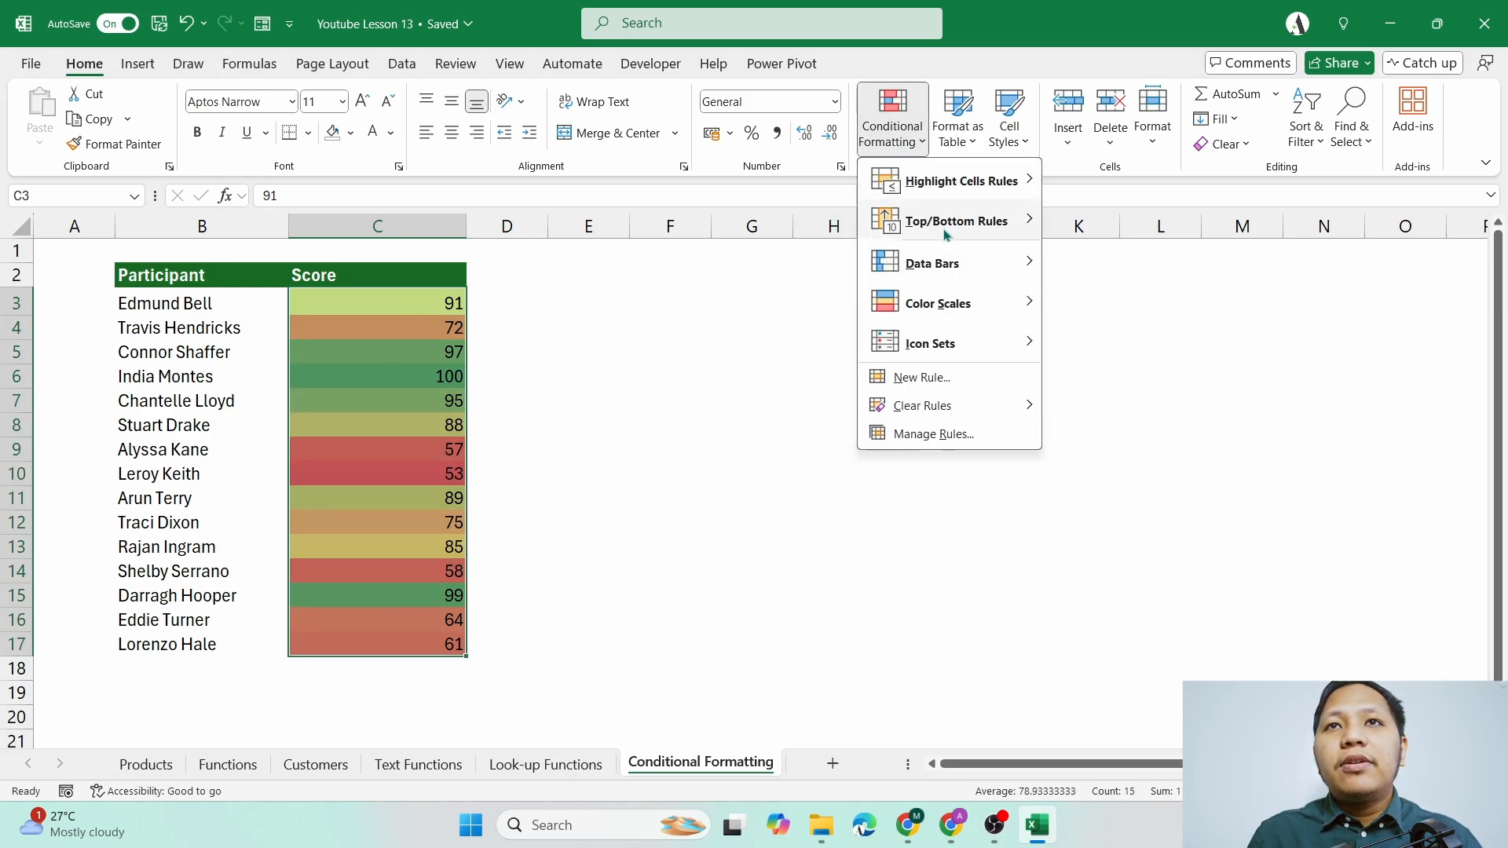
pyautogui.moveTo(986, 405)
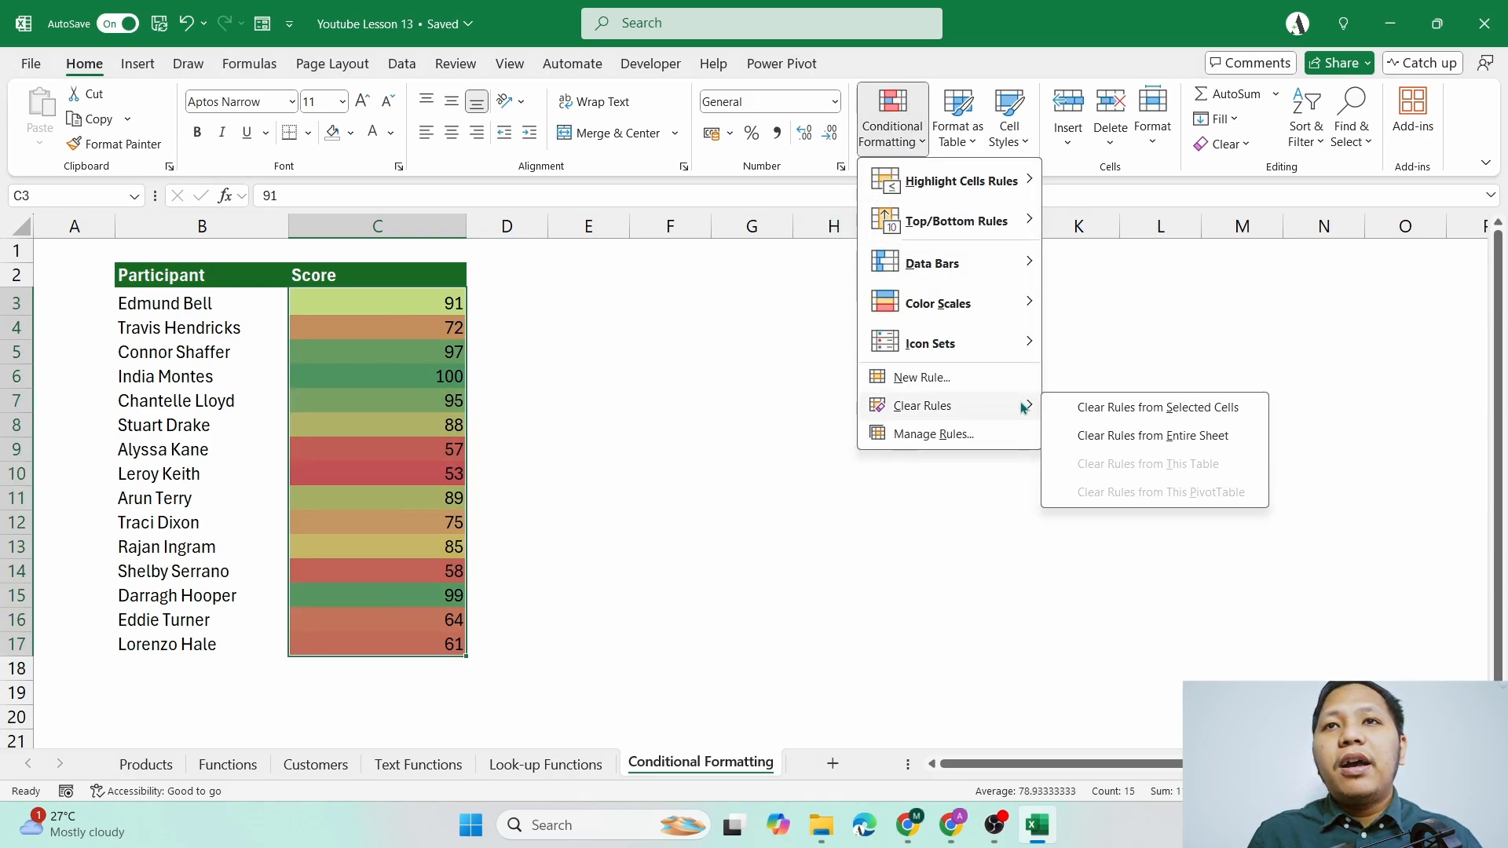
pyautogui.click(1110, 411)
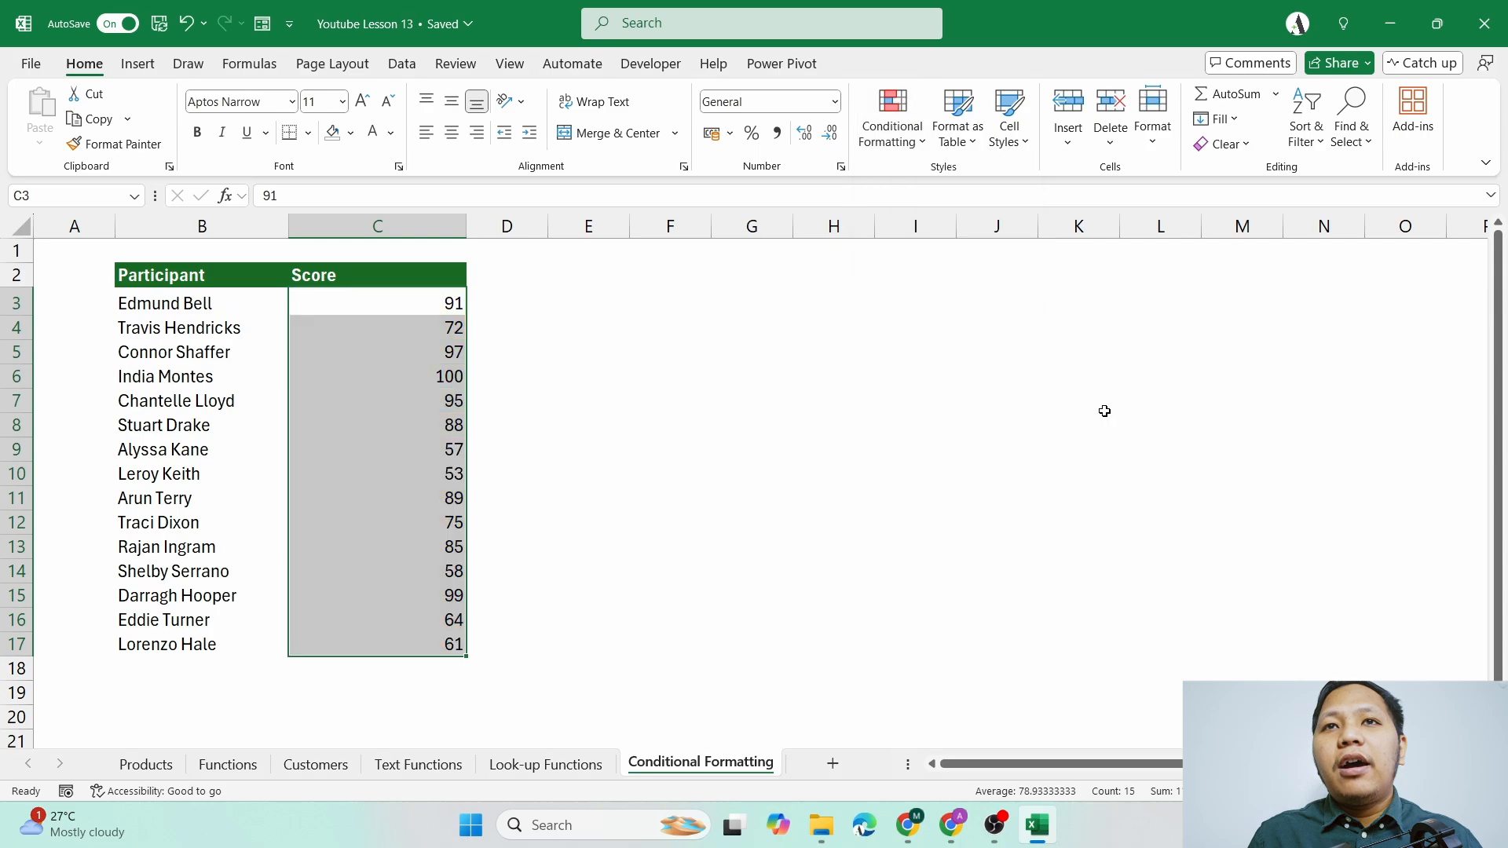
# - Narrow column C to about a third of its width so that it just fits the Score header
pyautogui.click(589, 377)
pyautogui.click(377, 227)
pyautogui.moveTo(466, 226); pyautogui.dragTo(390, 226)
pyautogui.click(478, 295)
pyautogui.click(353, 305)
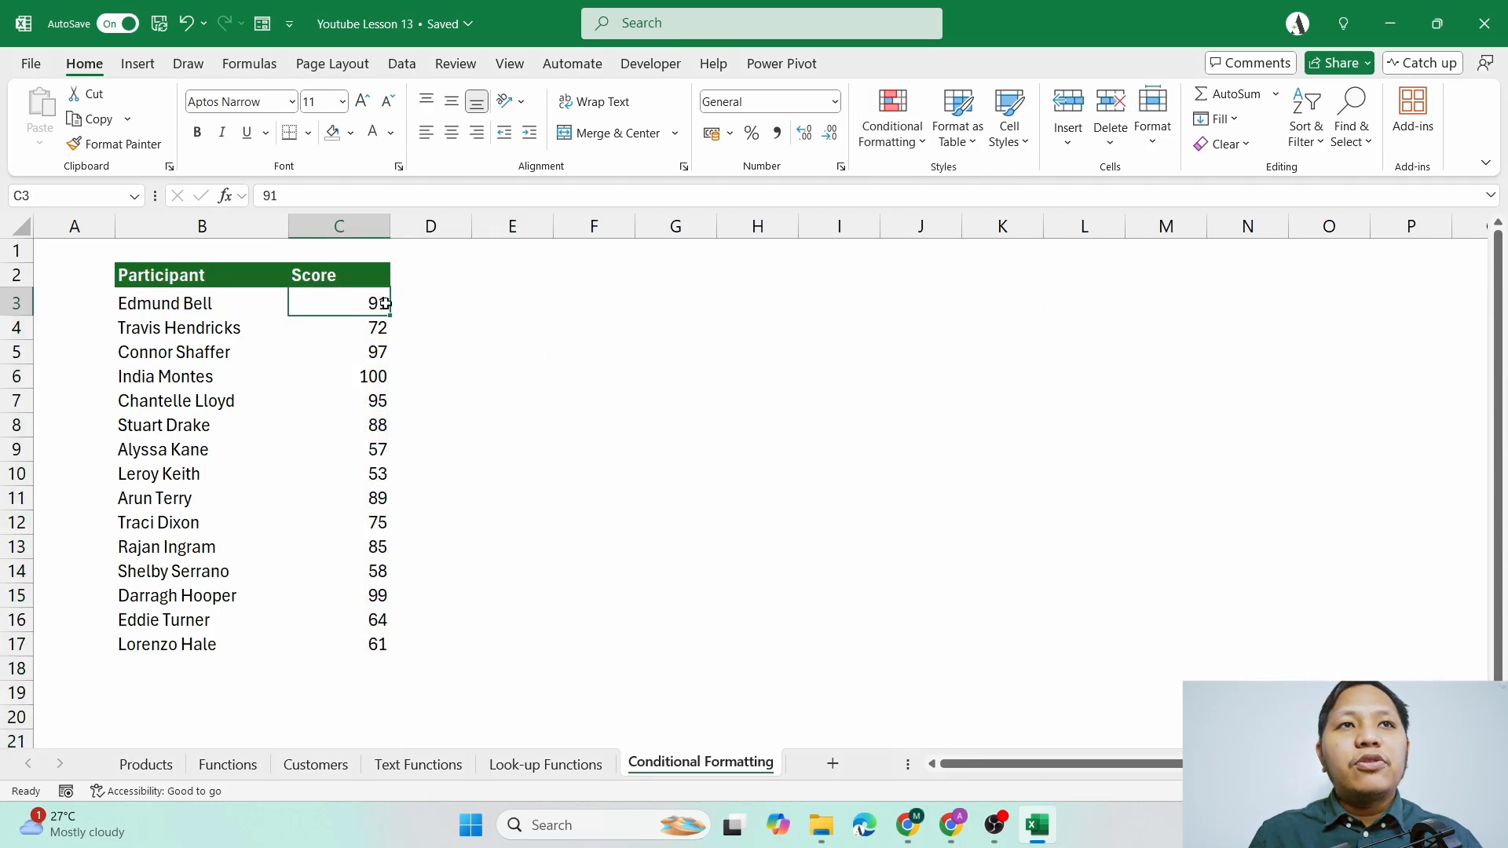
pyautogui.click(892, 130)
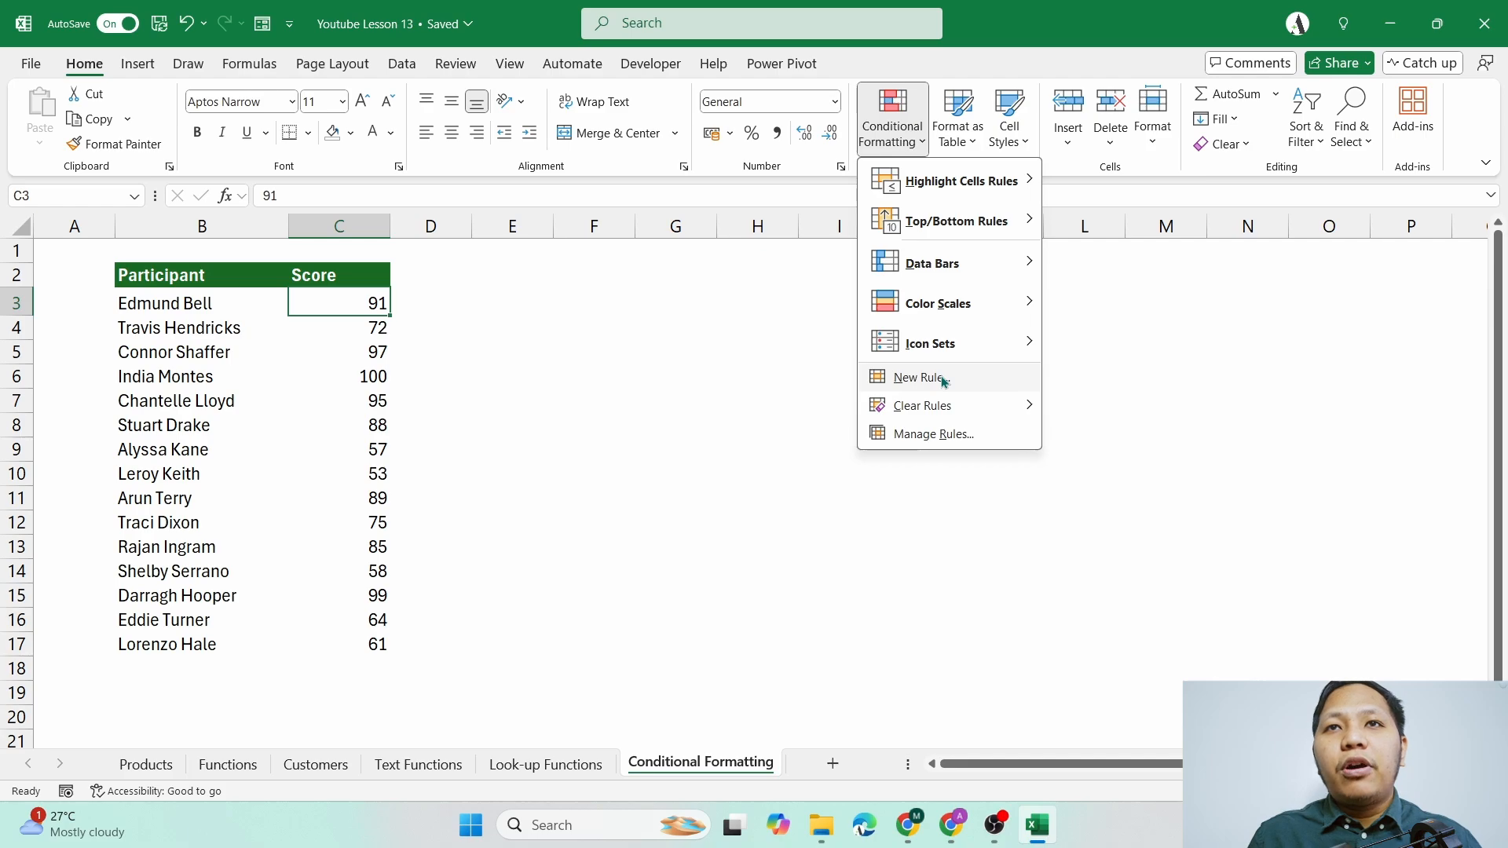
pyautogui.click(509, 374)
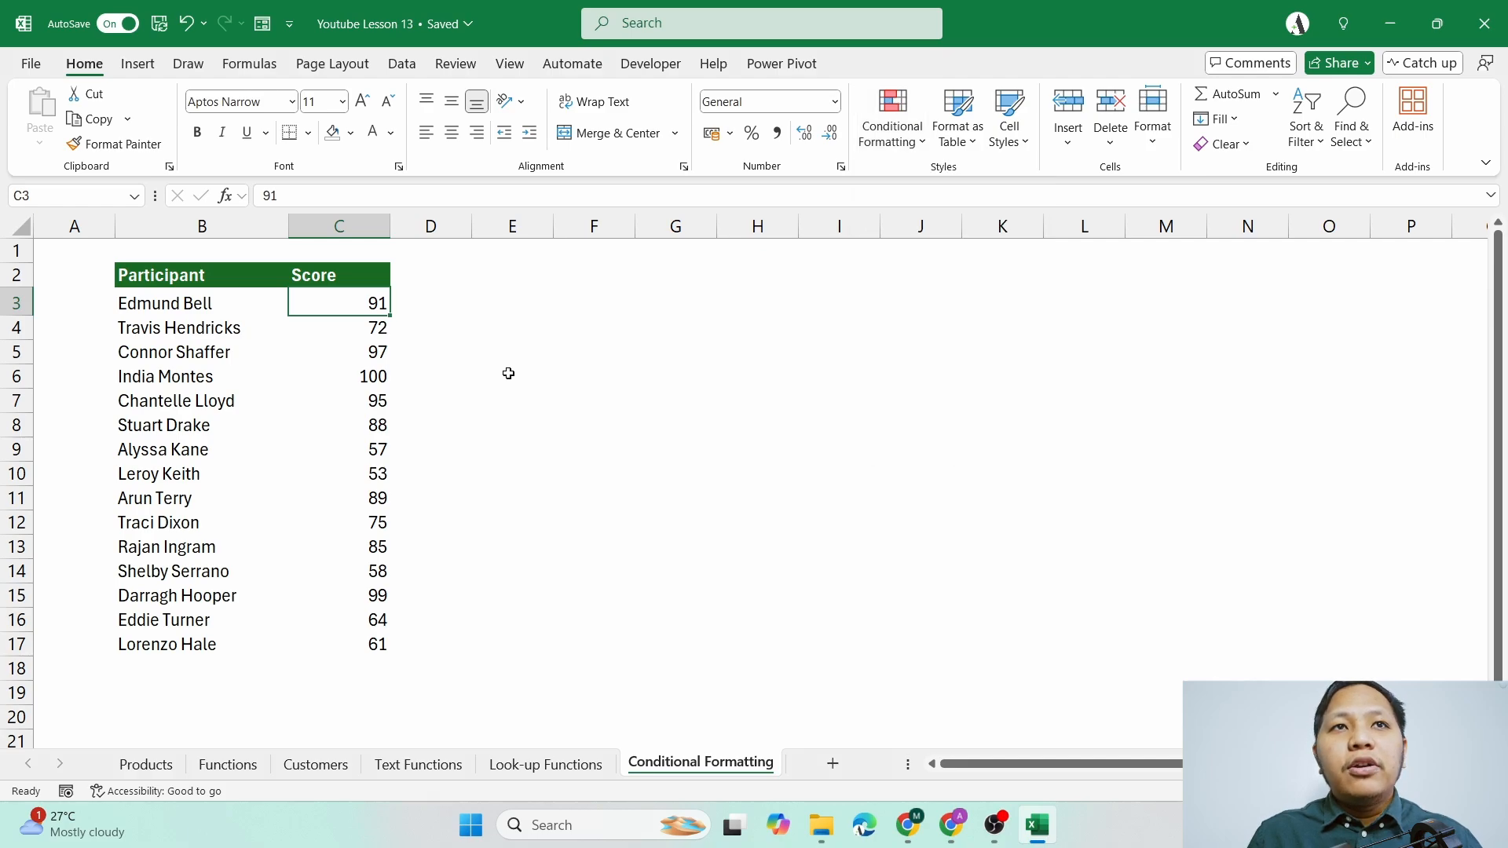
pyautogui.click(377, 226)
pyautogui.moveTo(390, 226); pyautogui.dragTo(348, 226)
pyautogui.click(475, 329)
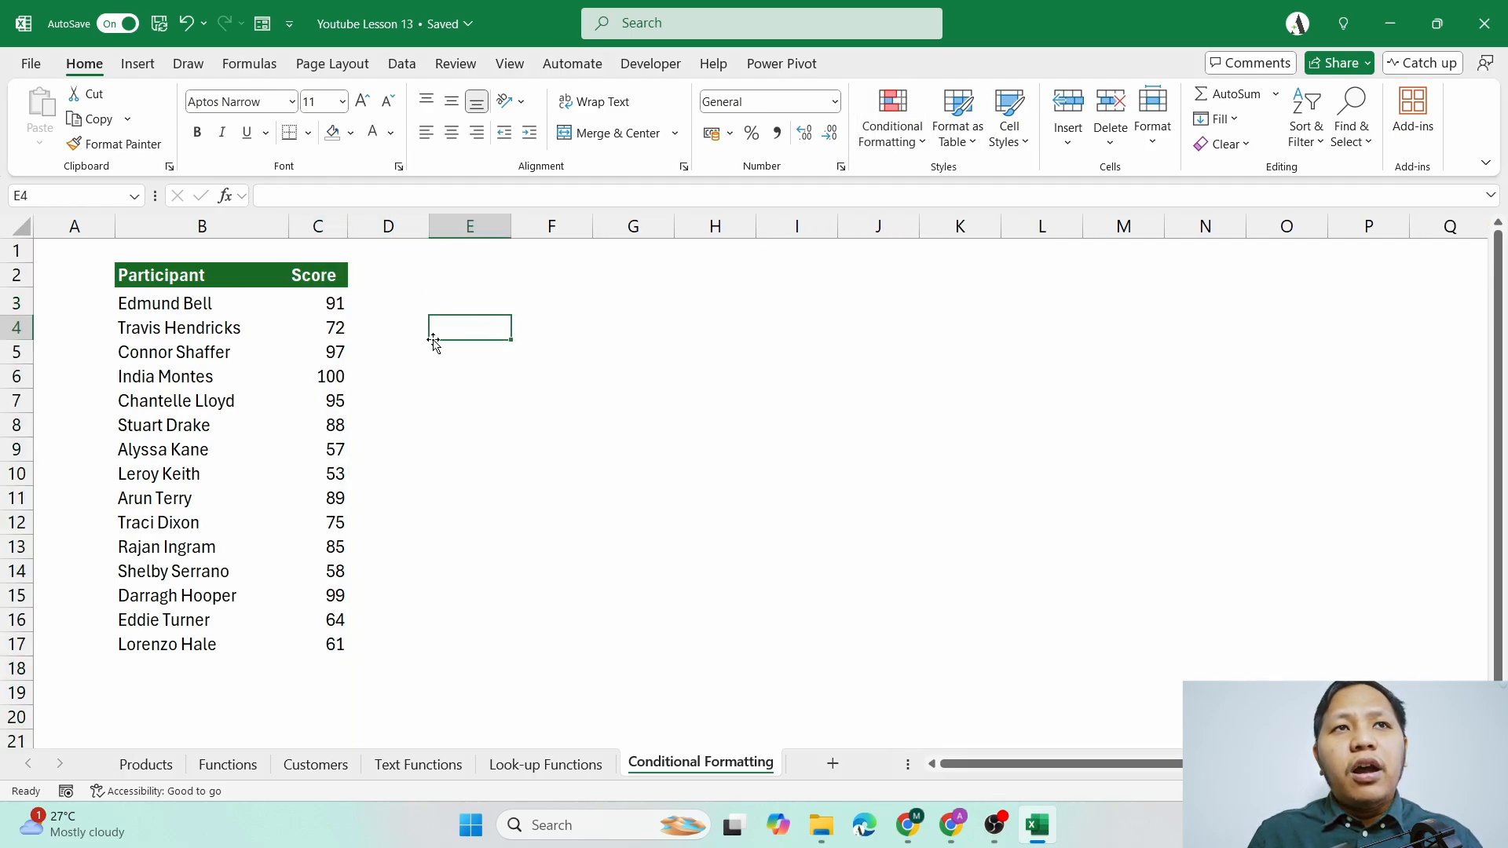
pyautogui.moveTo(178, 306); pyautogui.dragTo(172, 639)
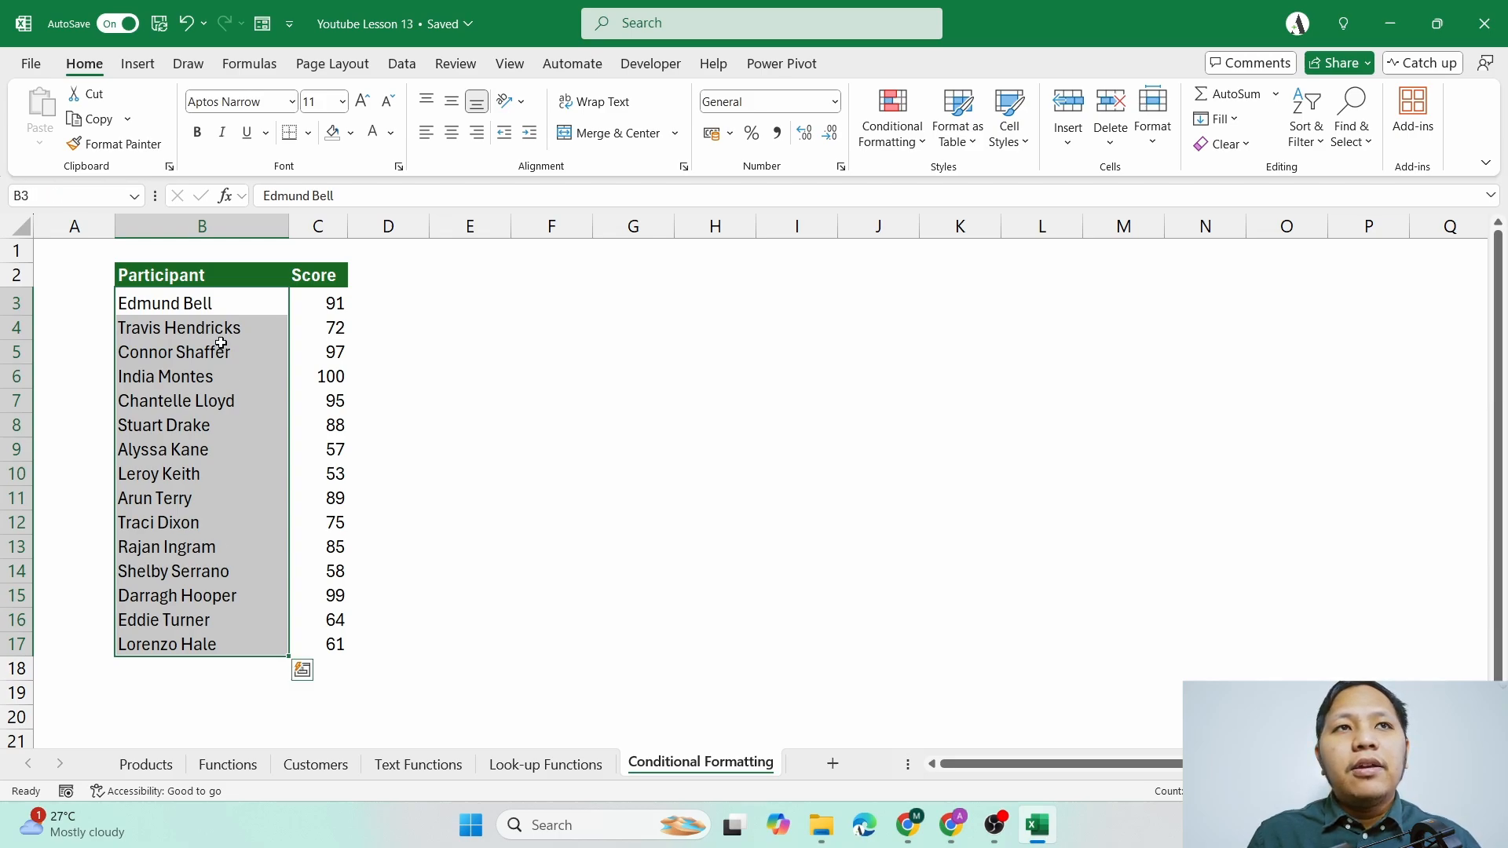
pyautogui.moveTo(206, 314); pyautogui.dragTo(226, 645)
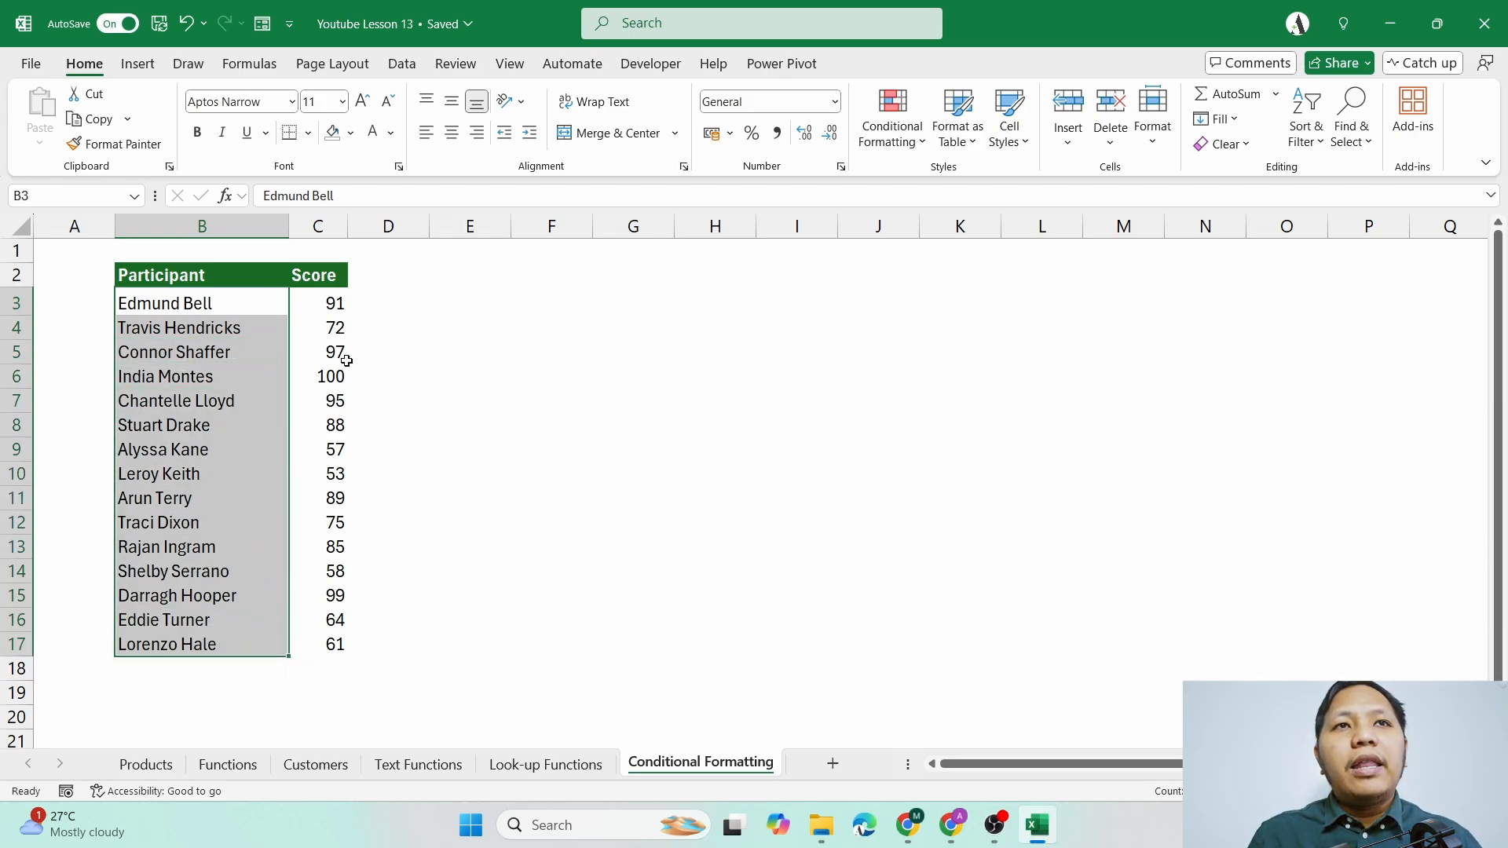
pyautogui.moveTo(330, 309); pyautogui.dragTo(334, 647)
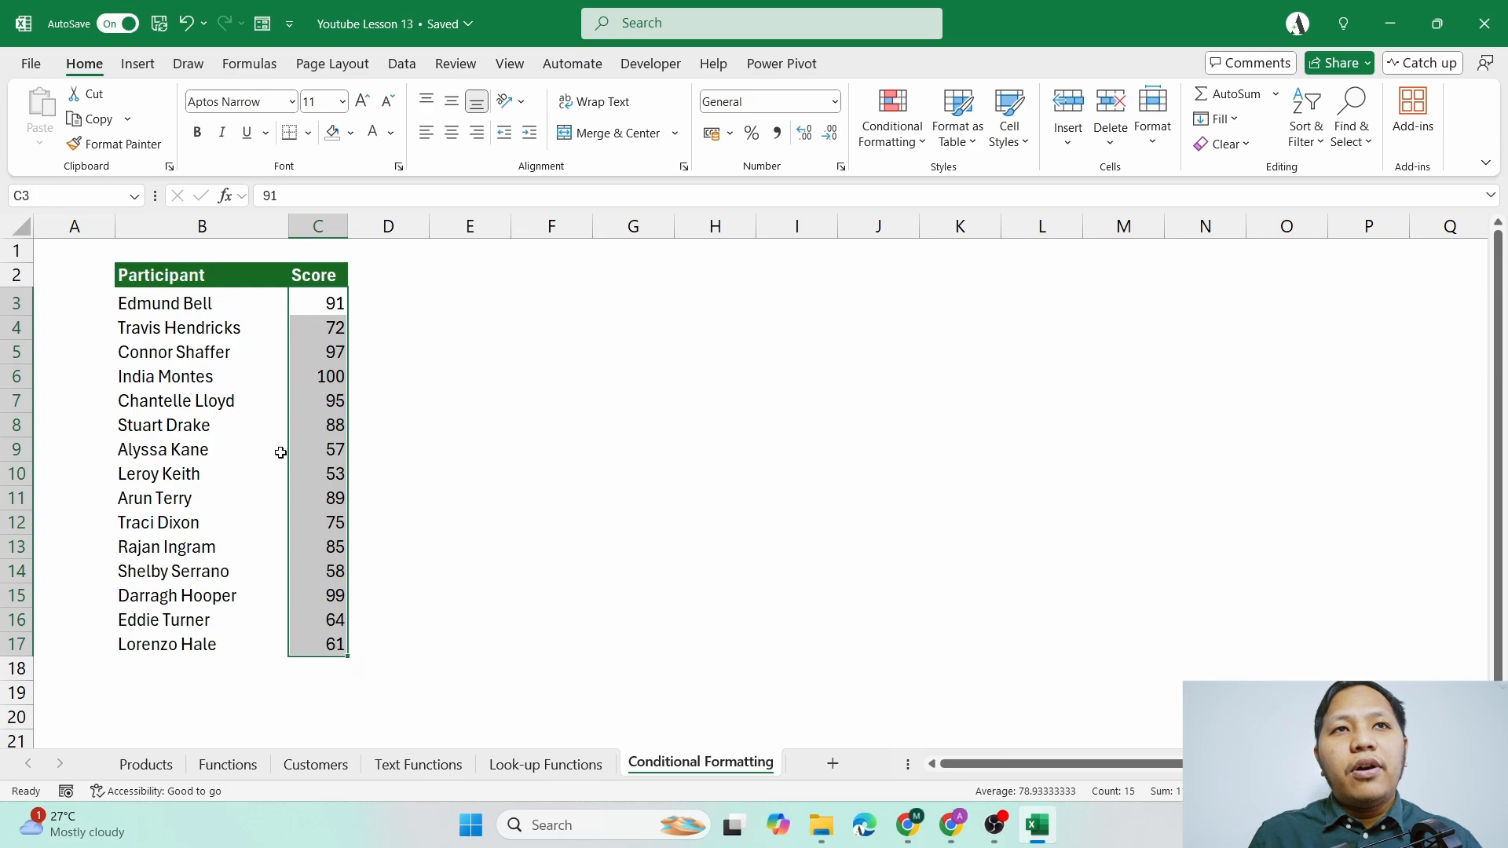
pyautogui.moveTo(199, 306); pyautogui.dragTo(227, 648)
pyautogui.click(206, 310)
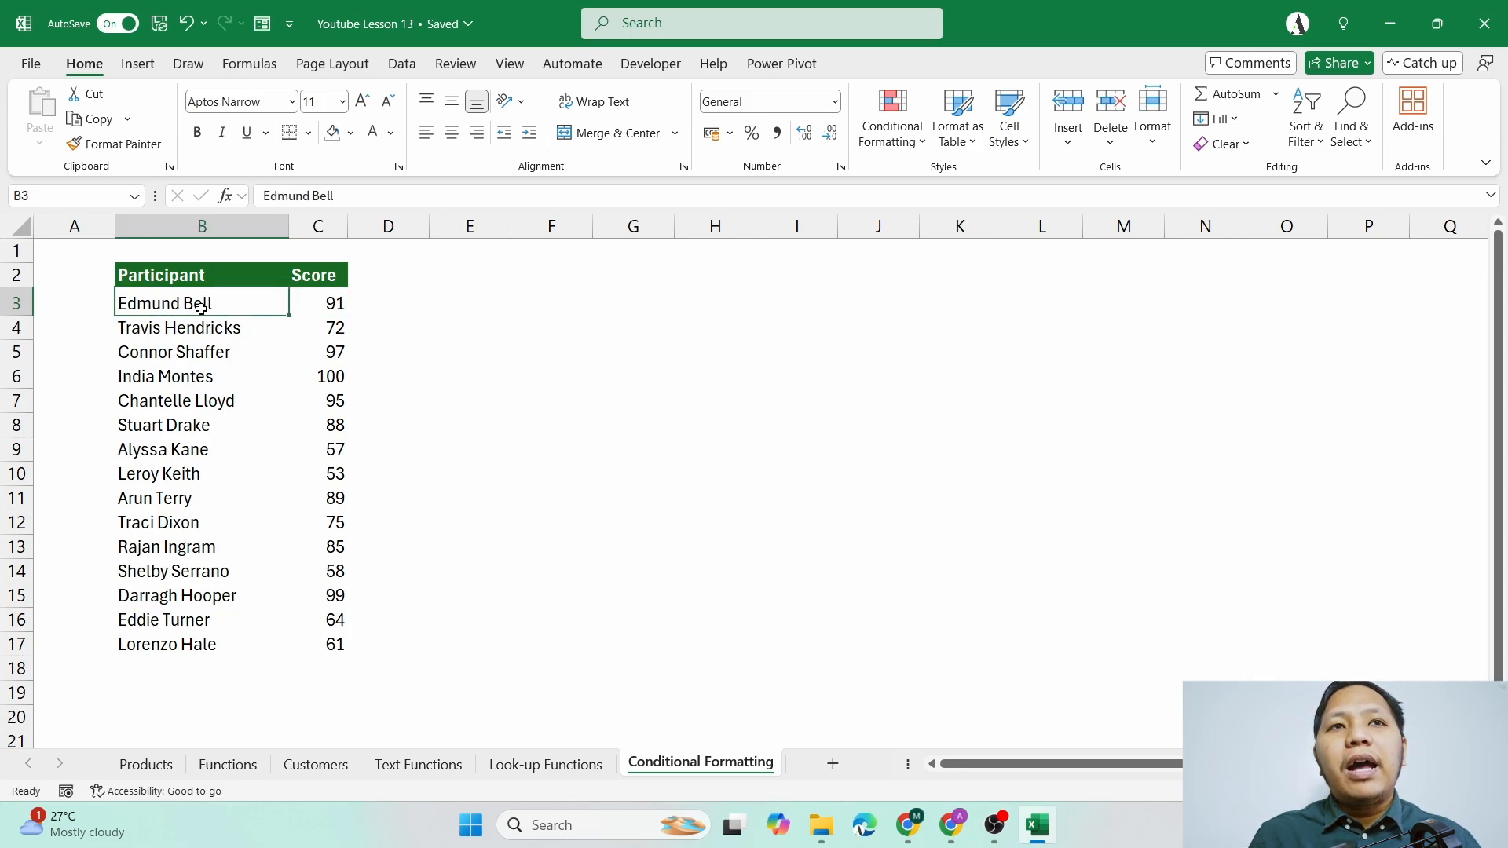
pyautogui.click(227, 328)
# - Start a new formatting rule for cell B3 that uses a formula to determine which cells to format
pyautogui.click(239, 305)
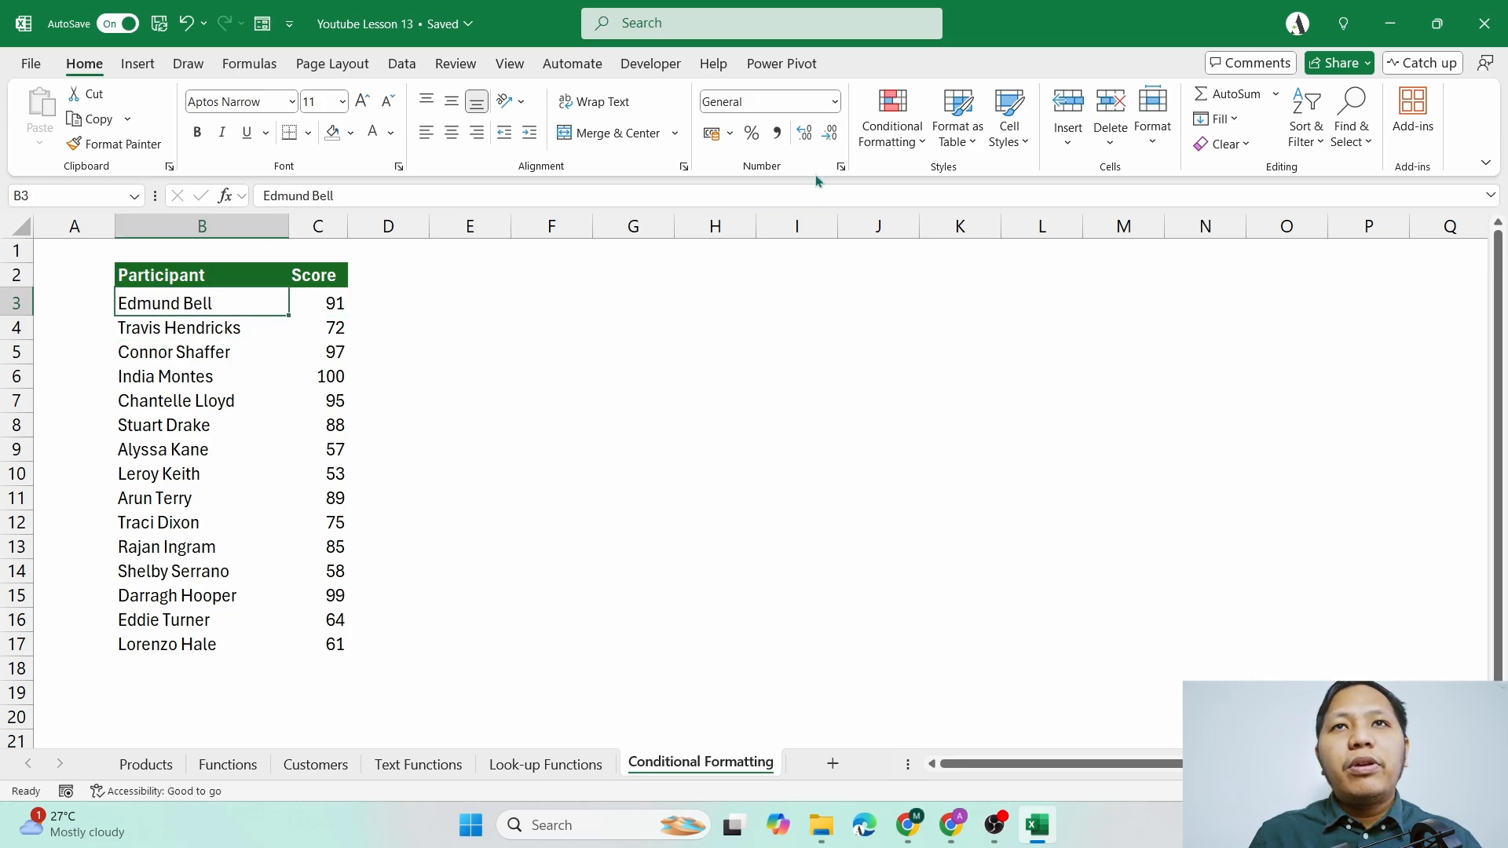
pyautogui.click(891, 118)
pyautogui.click(900, 385)
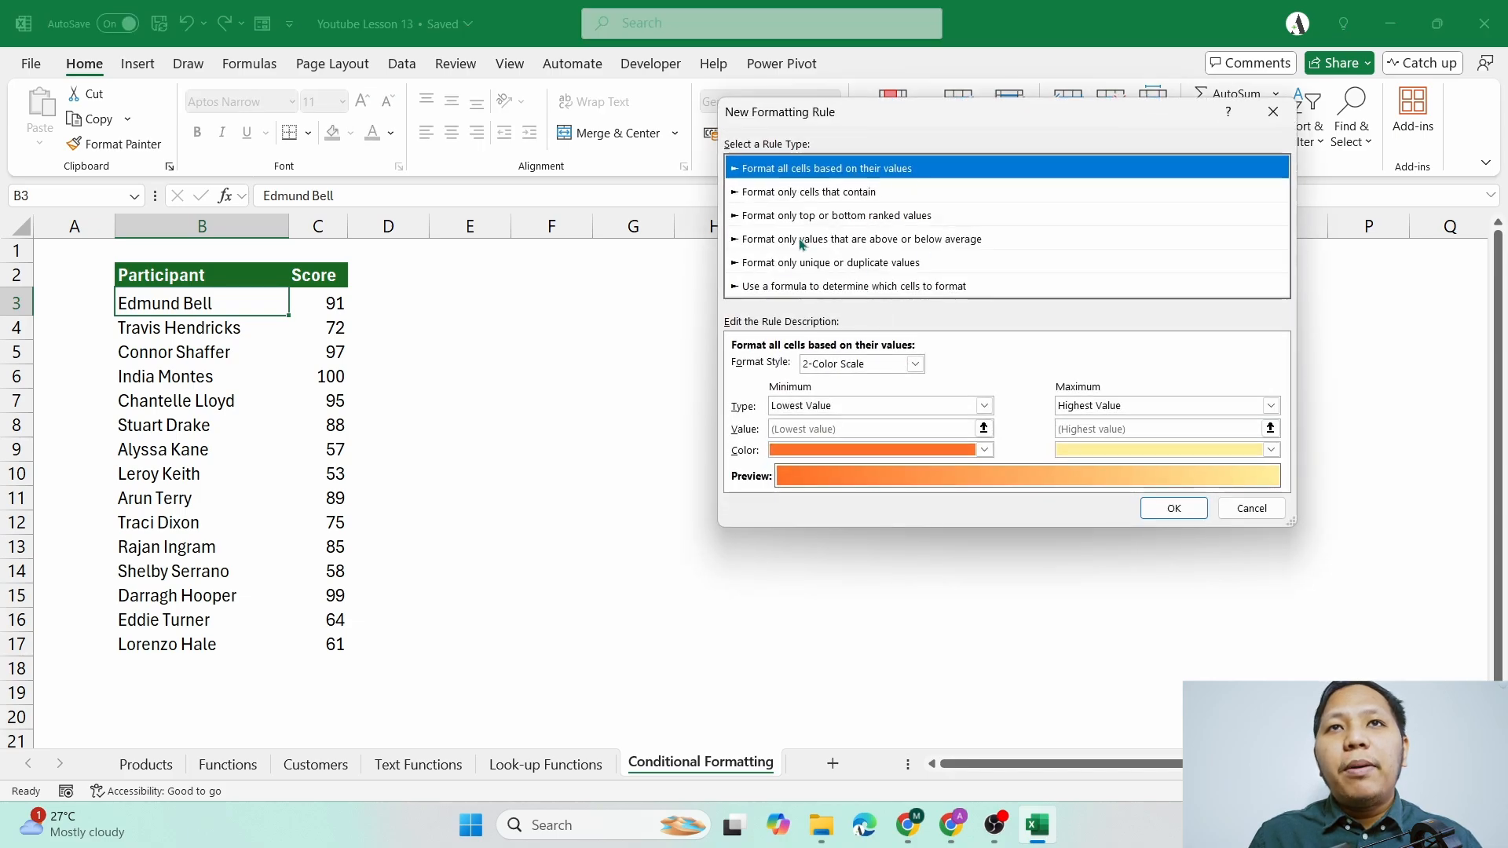
pyautogui.click(785, 287)
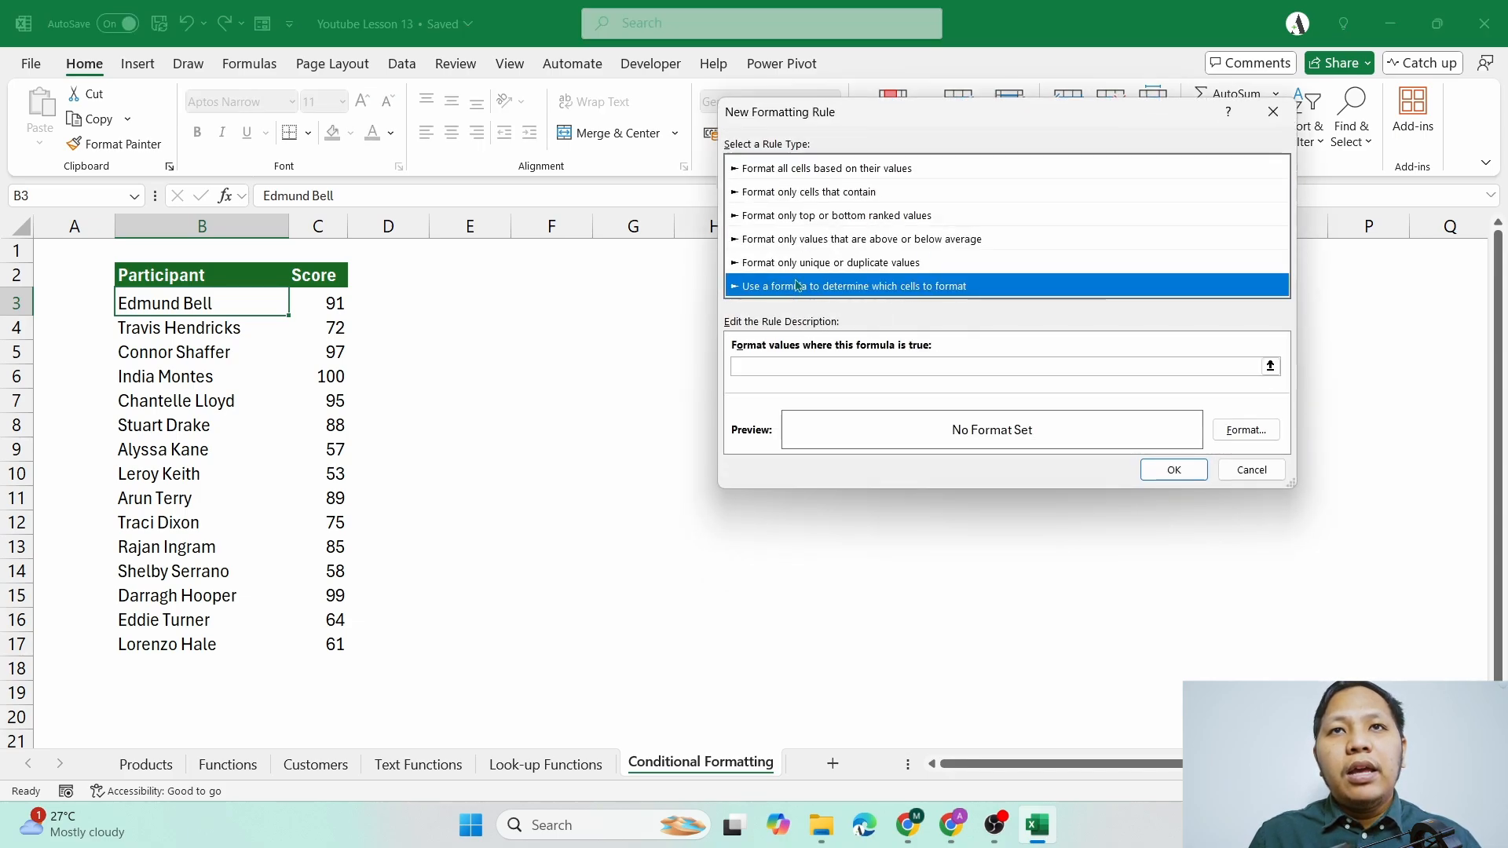
# - Begin the new rule's formula with an equals sign
pyautogui.click(785, 366)
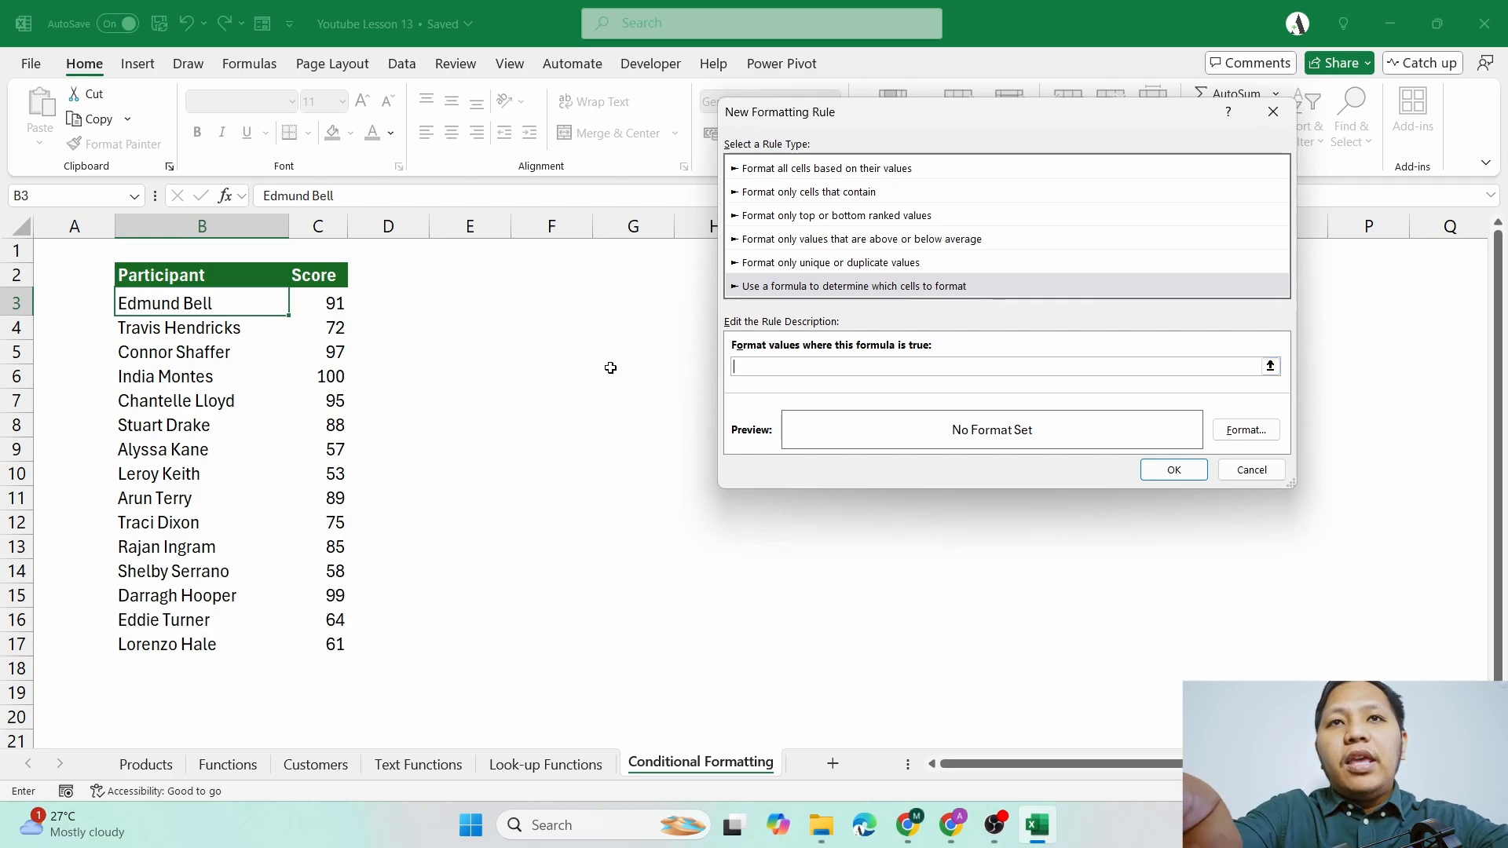
pyautogui.write('=')
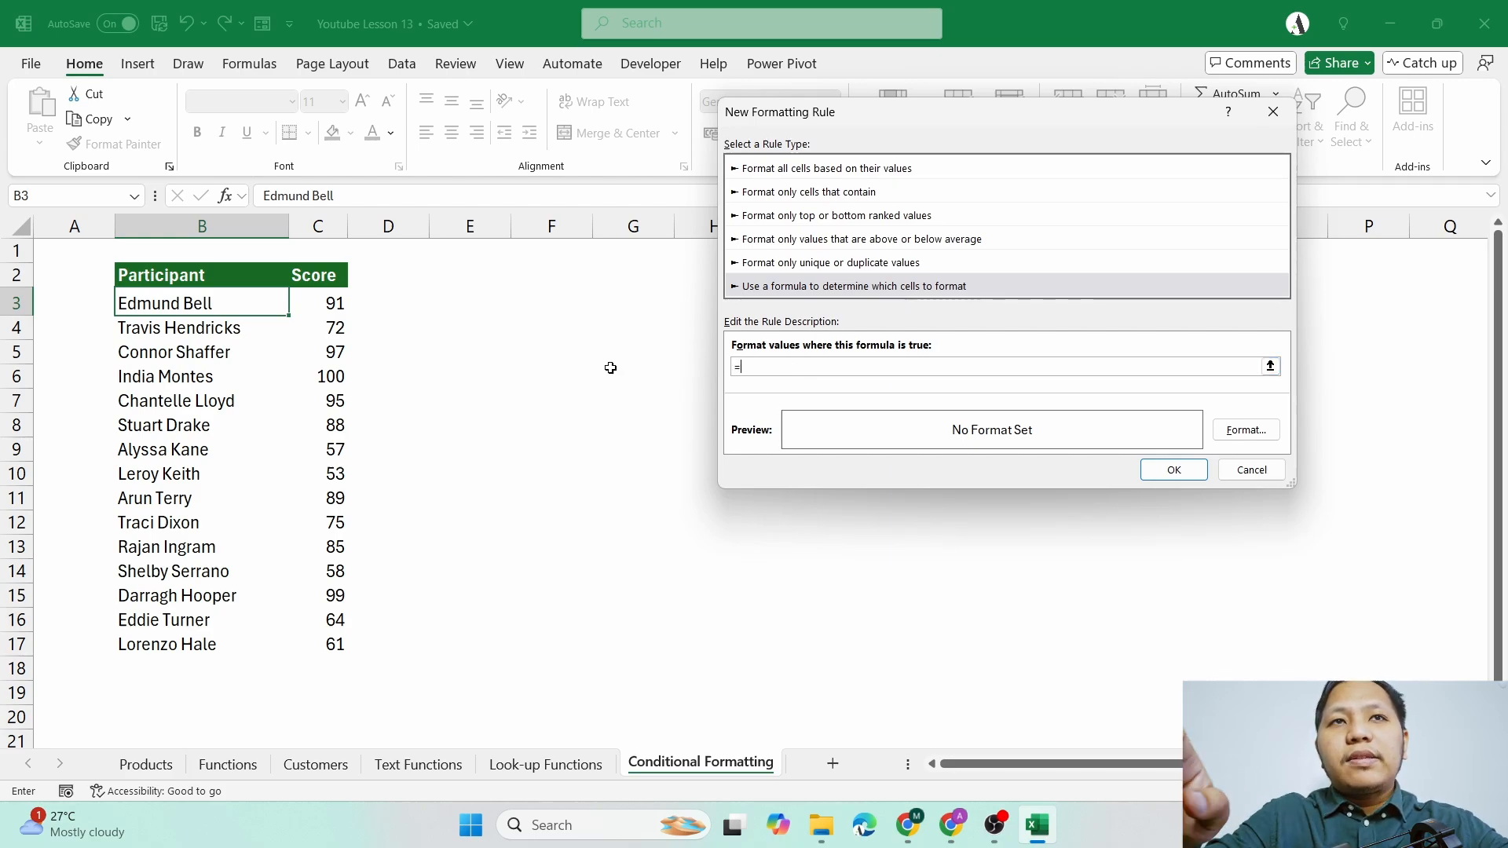
pyautogui.click(328, 313)
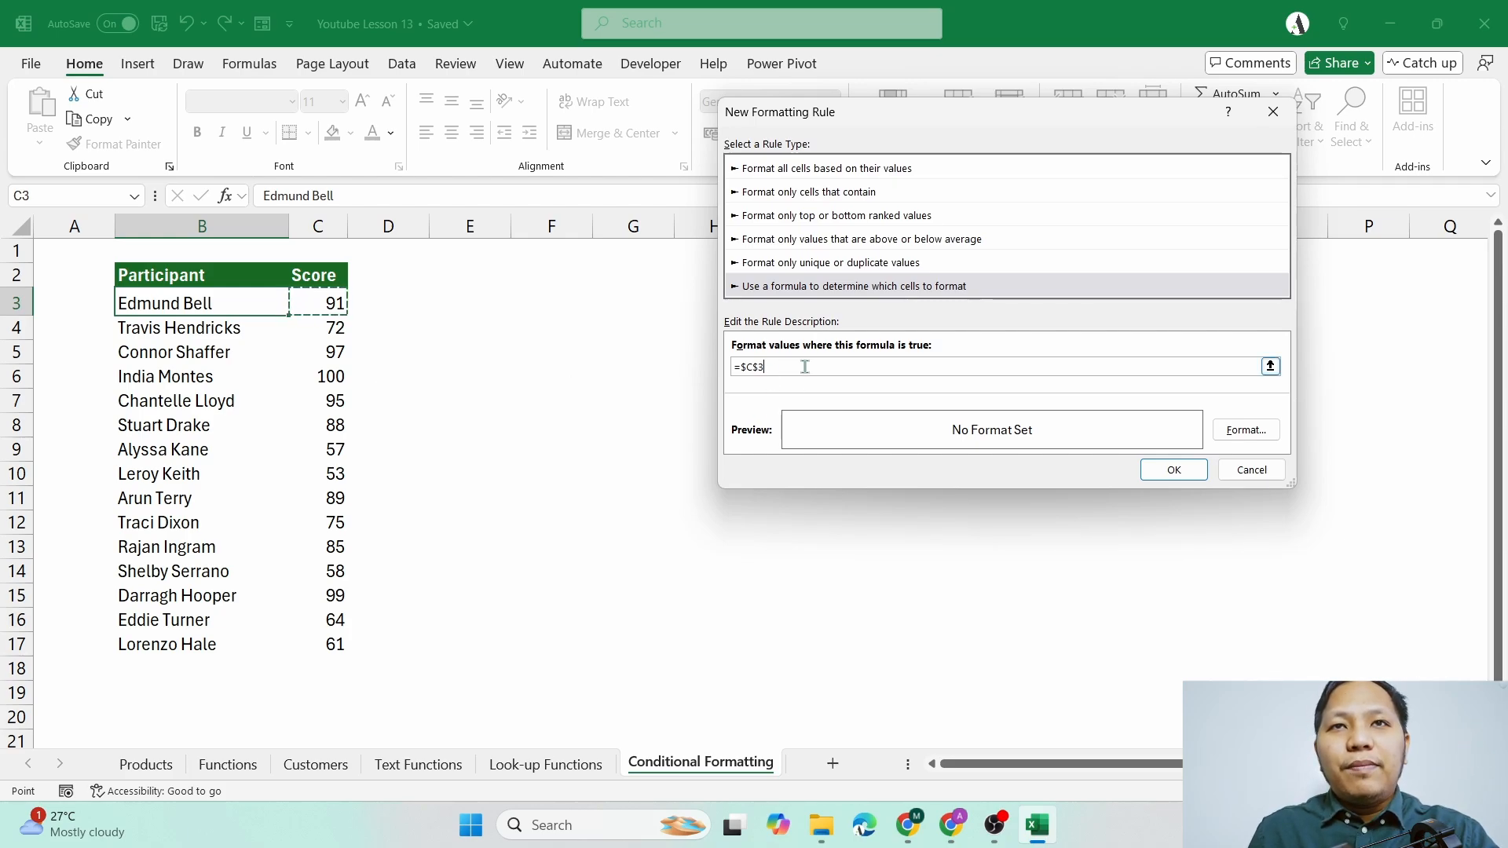
pyautogui.moveTo(760, 367); pyautogui.dragTo(739, 367)
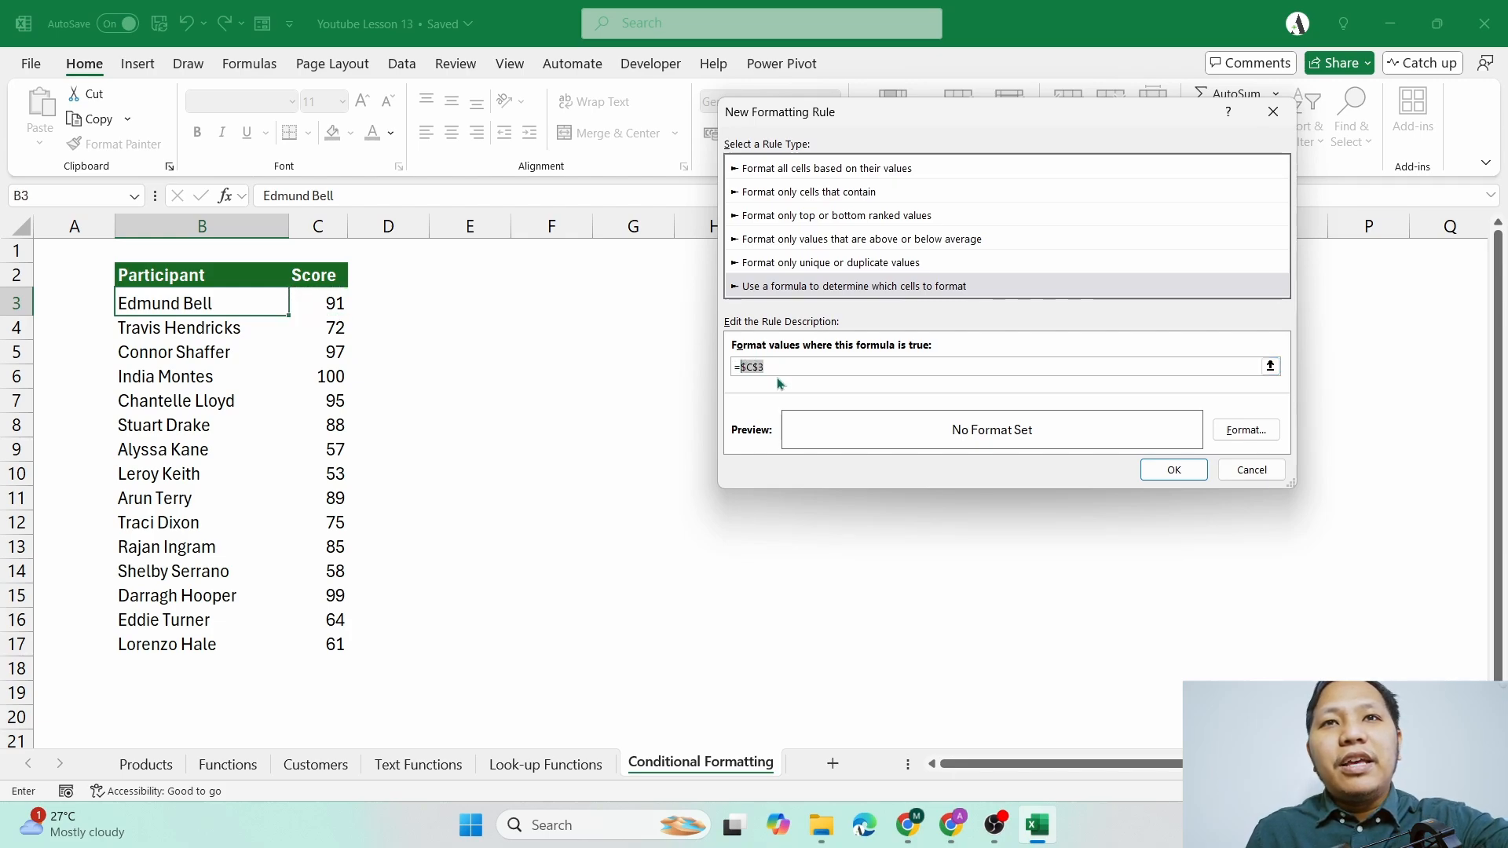
pyautogui.click(762, 367)
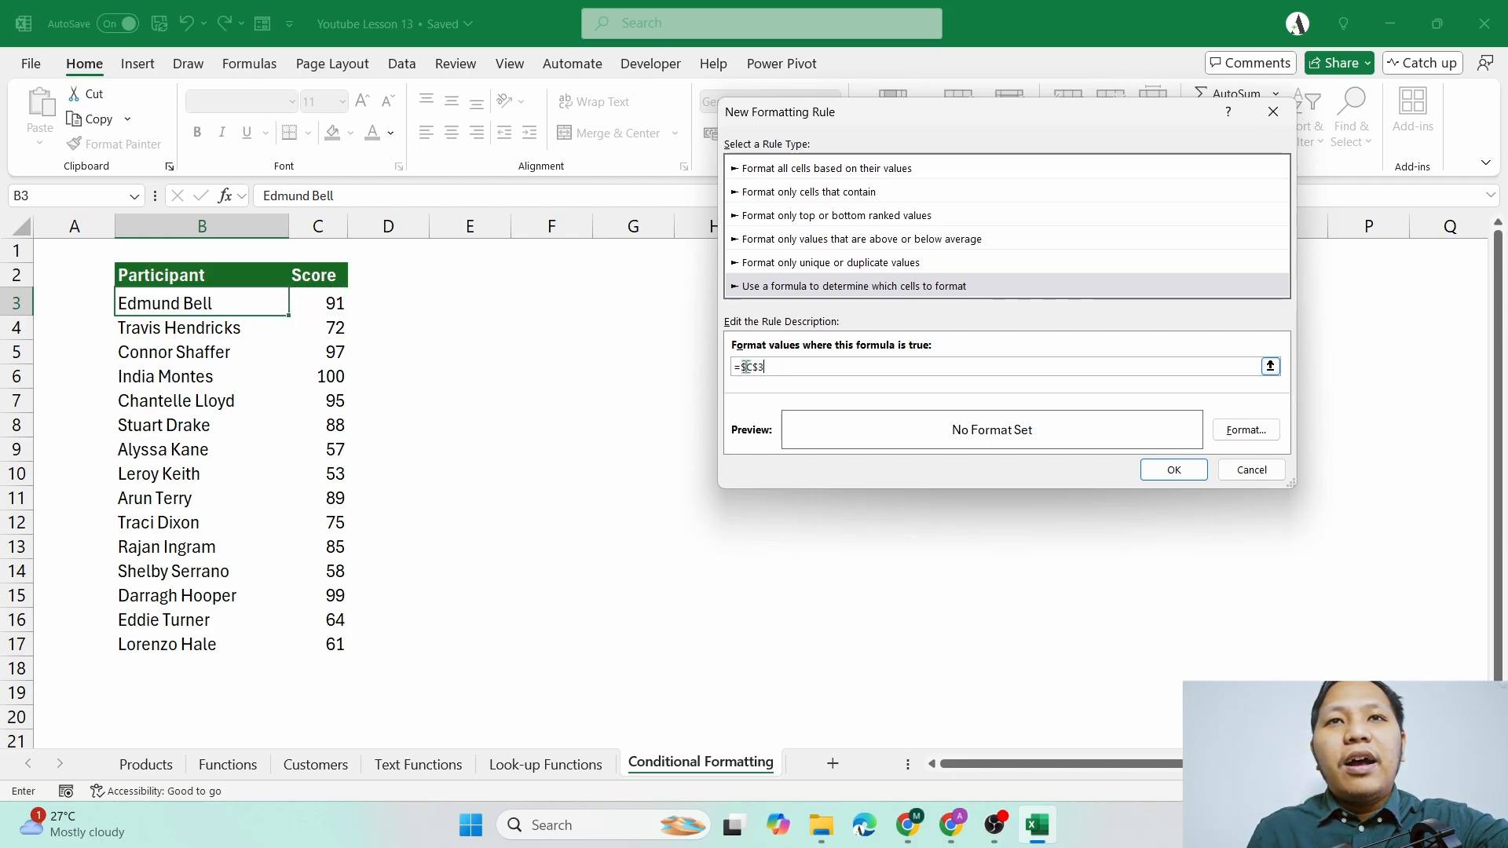
pyautogui.moveTo(776, 370); pyautogui.dragTo(748, 367)
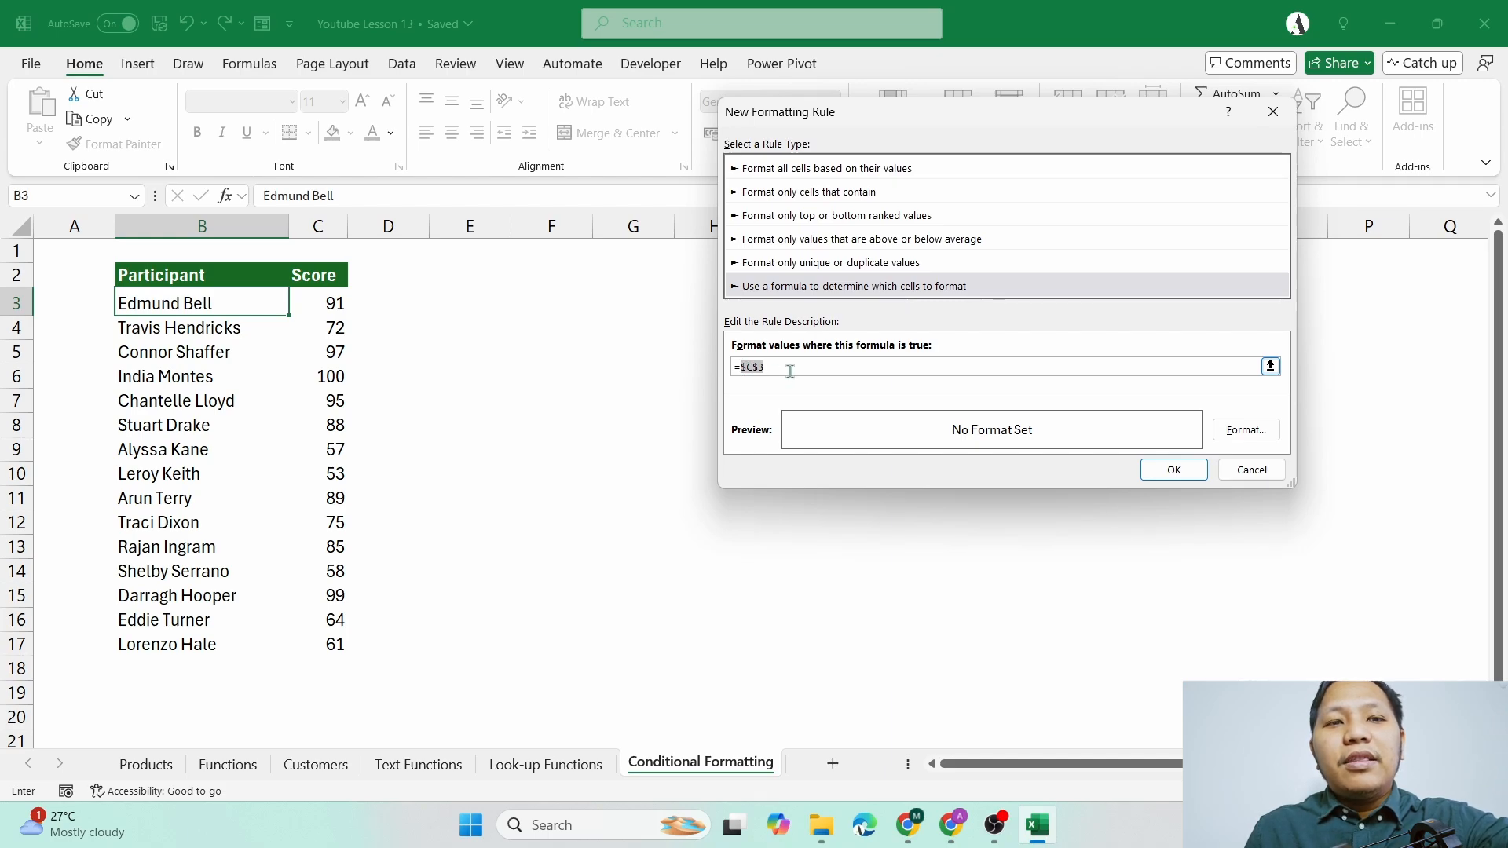
pyautogui.click(759, 366)
pyautogui.press('BackSpace')
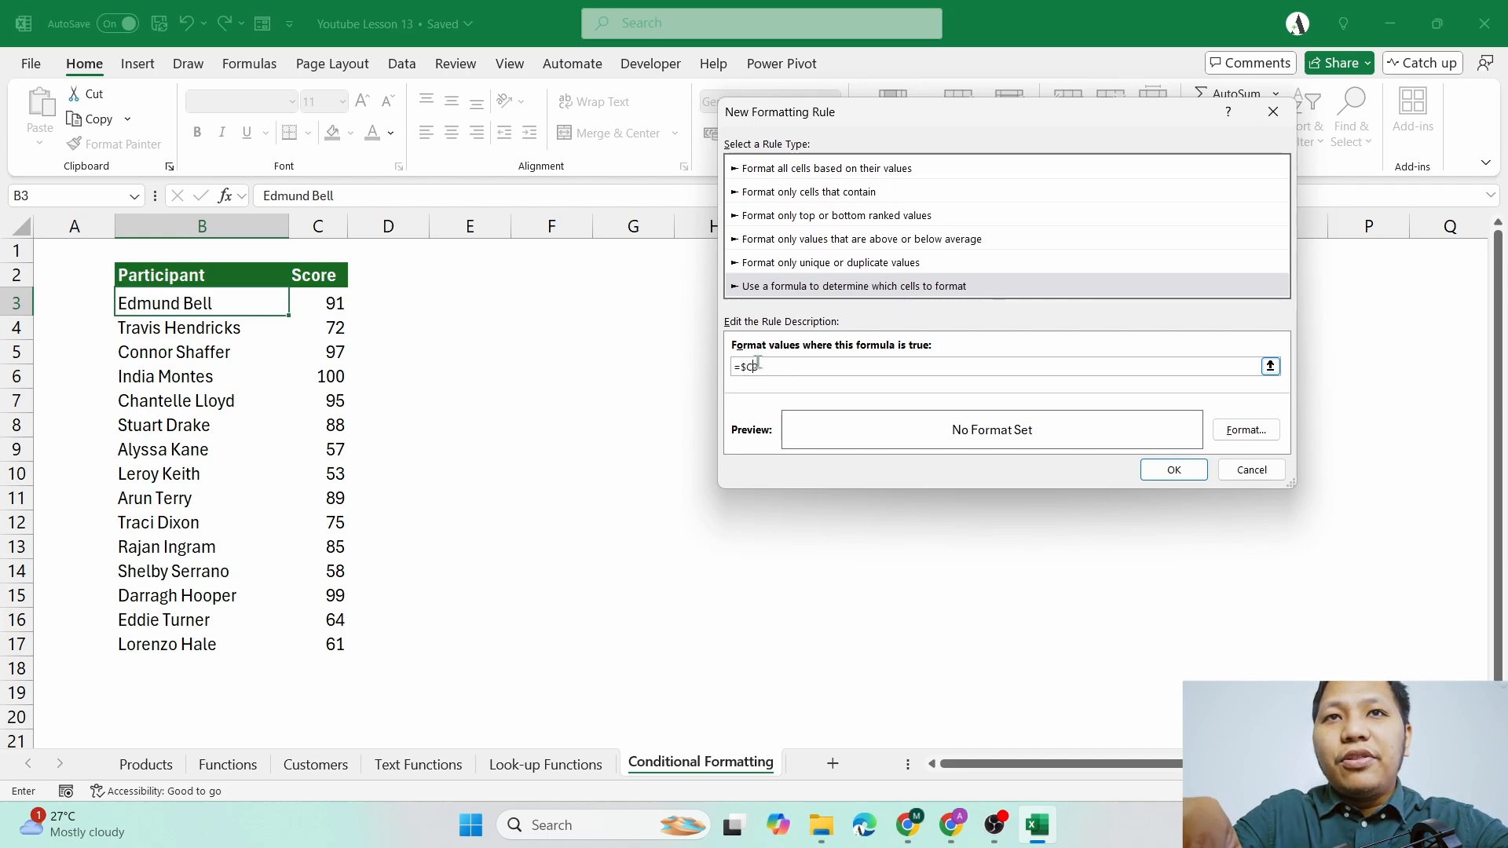
pyautogui.press('Left')
pyautogui.press('BackSpace')
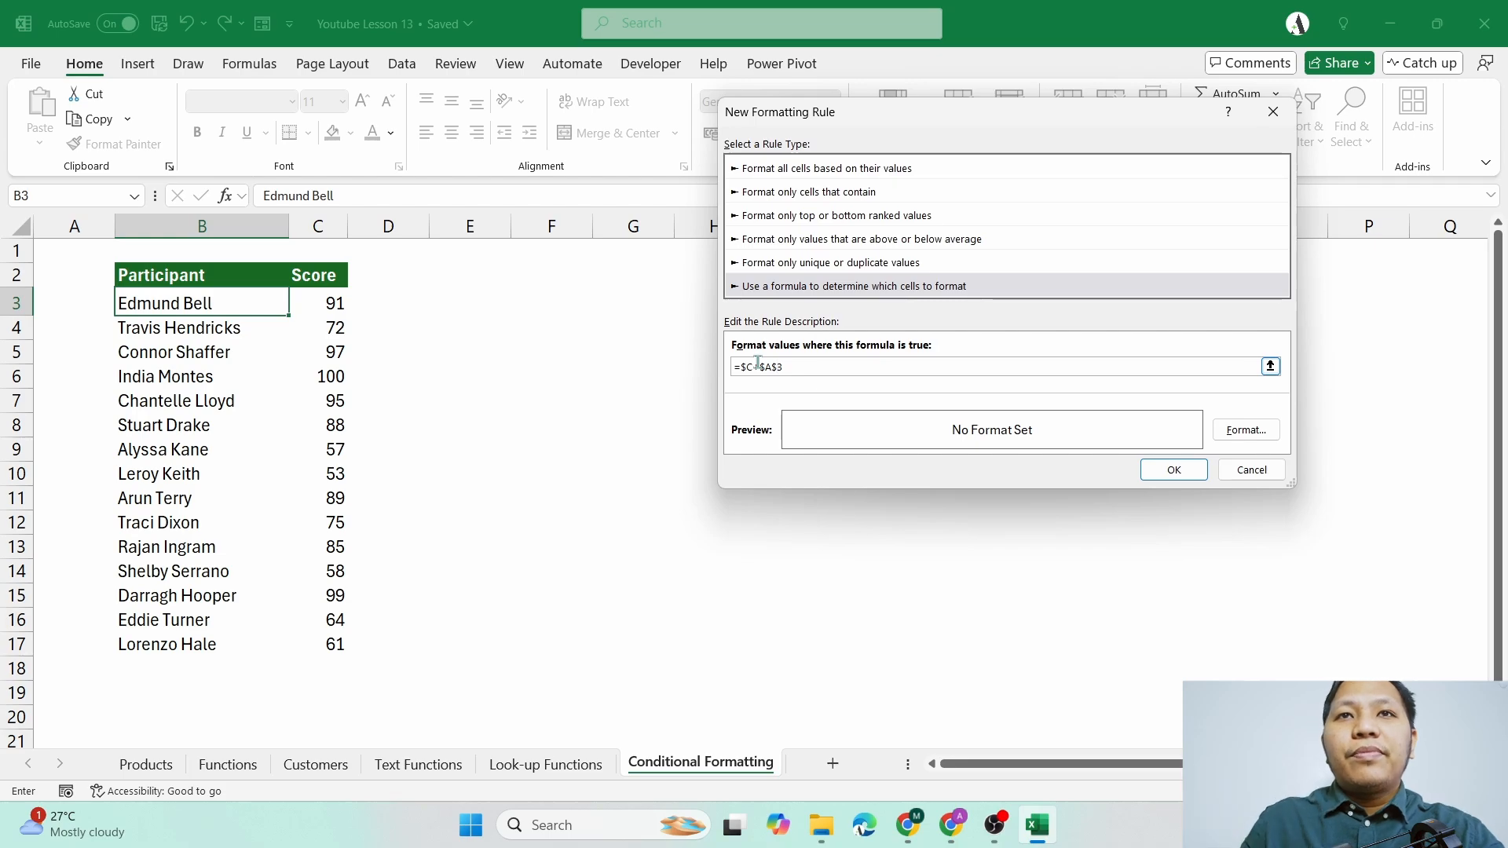
pyautogui.moveTo(783, 367); pyautogui.dragTo(745, 366)
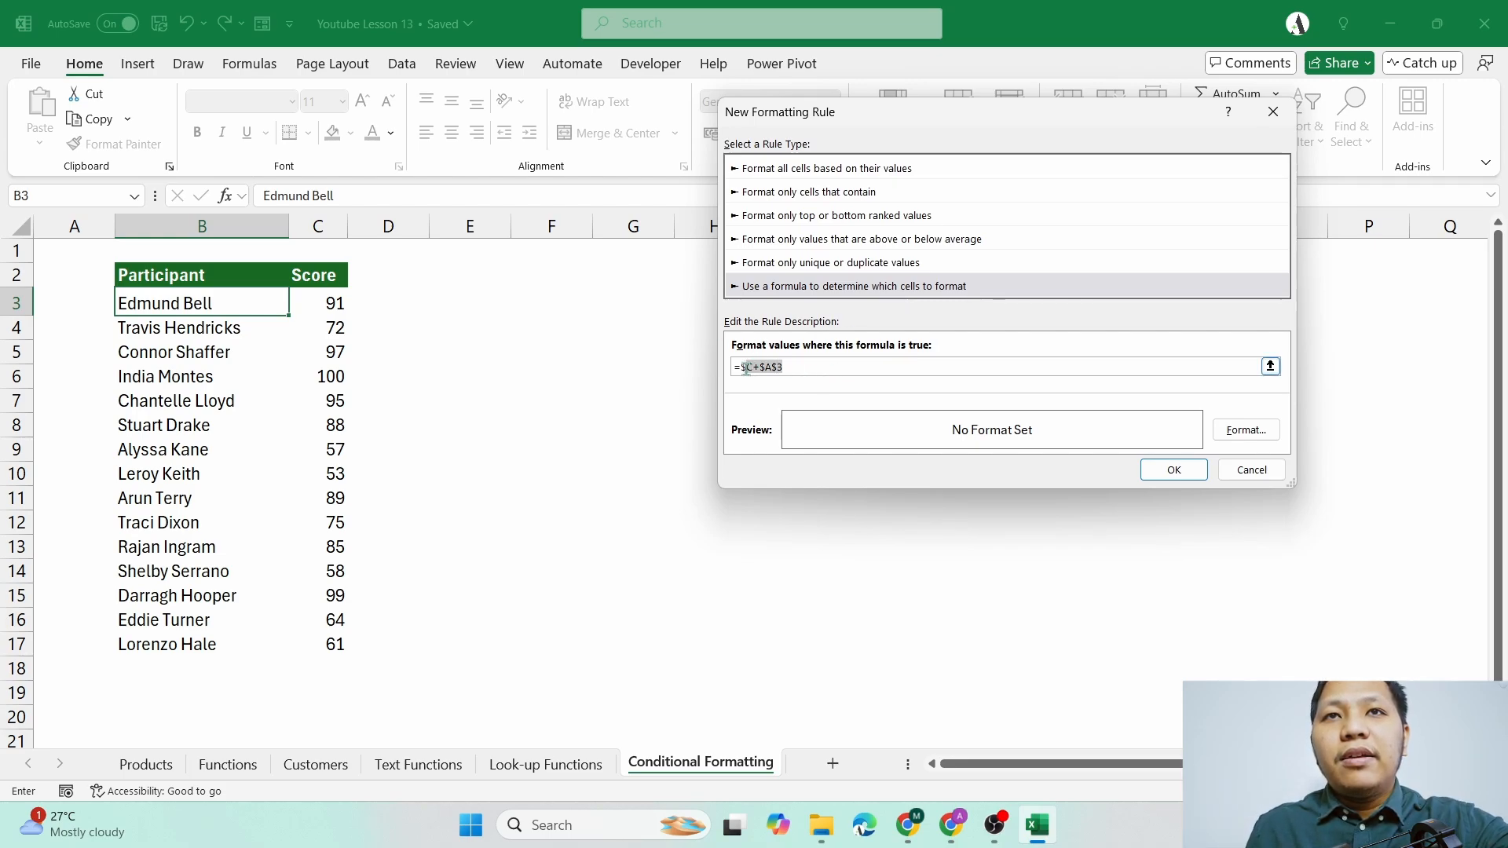
pyautogui.press('BackSpace')
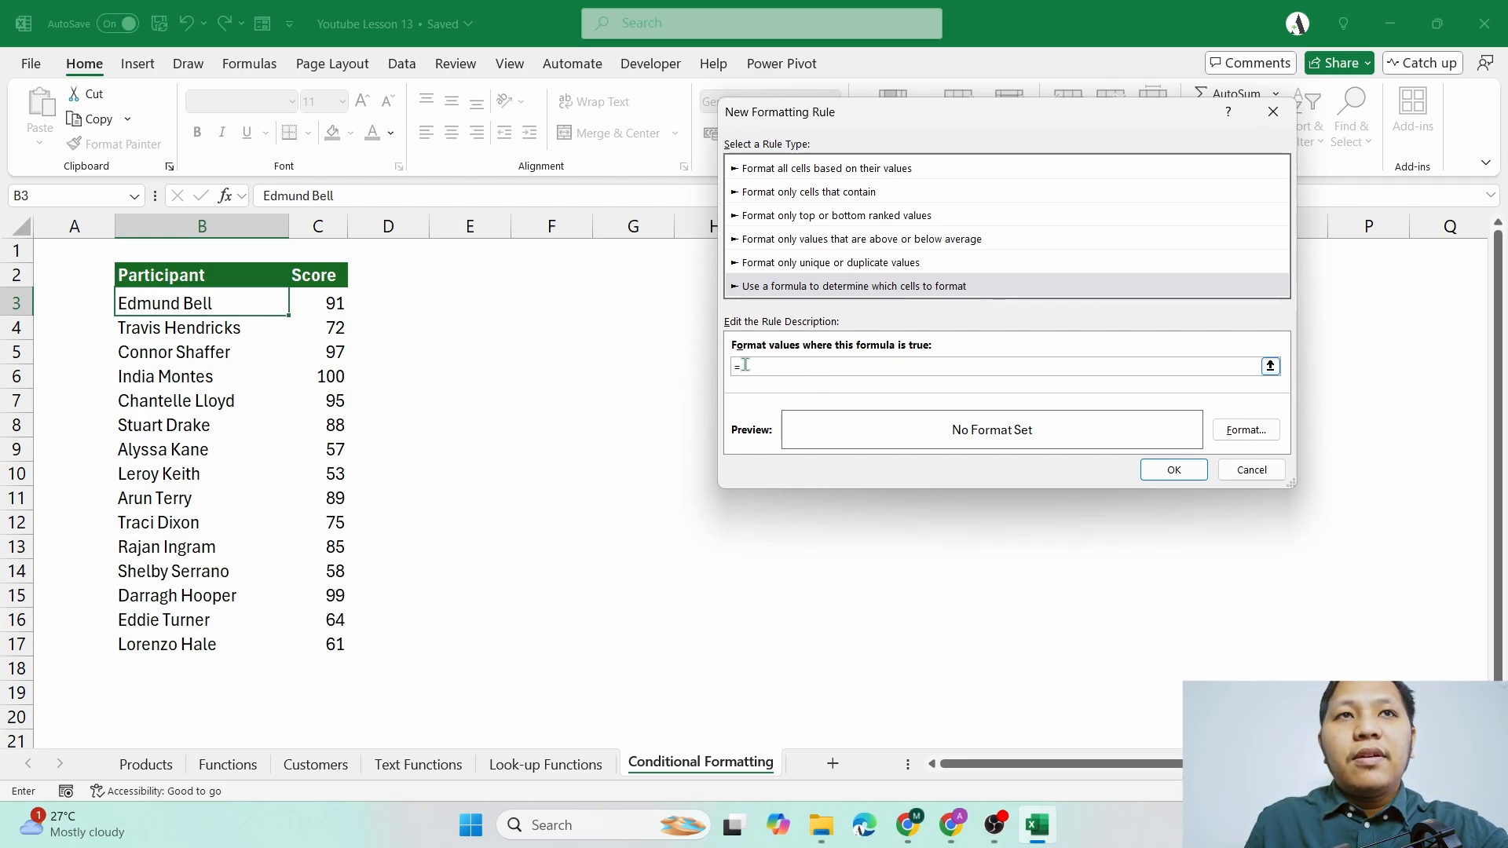
# - Complete the rule's formula as =C3>=75, using a relative reference to the score cell
pyautogui.click(330, 303)
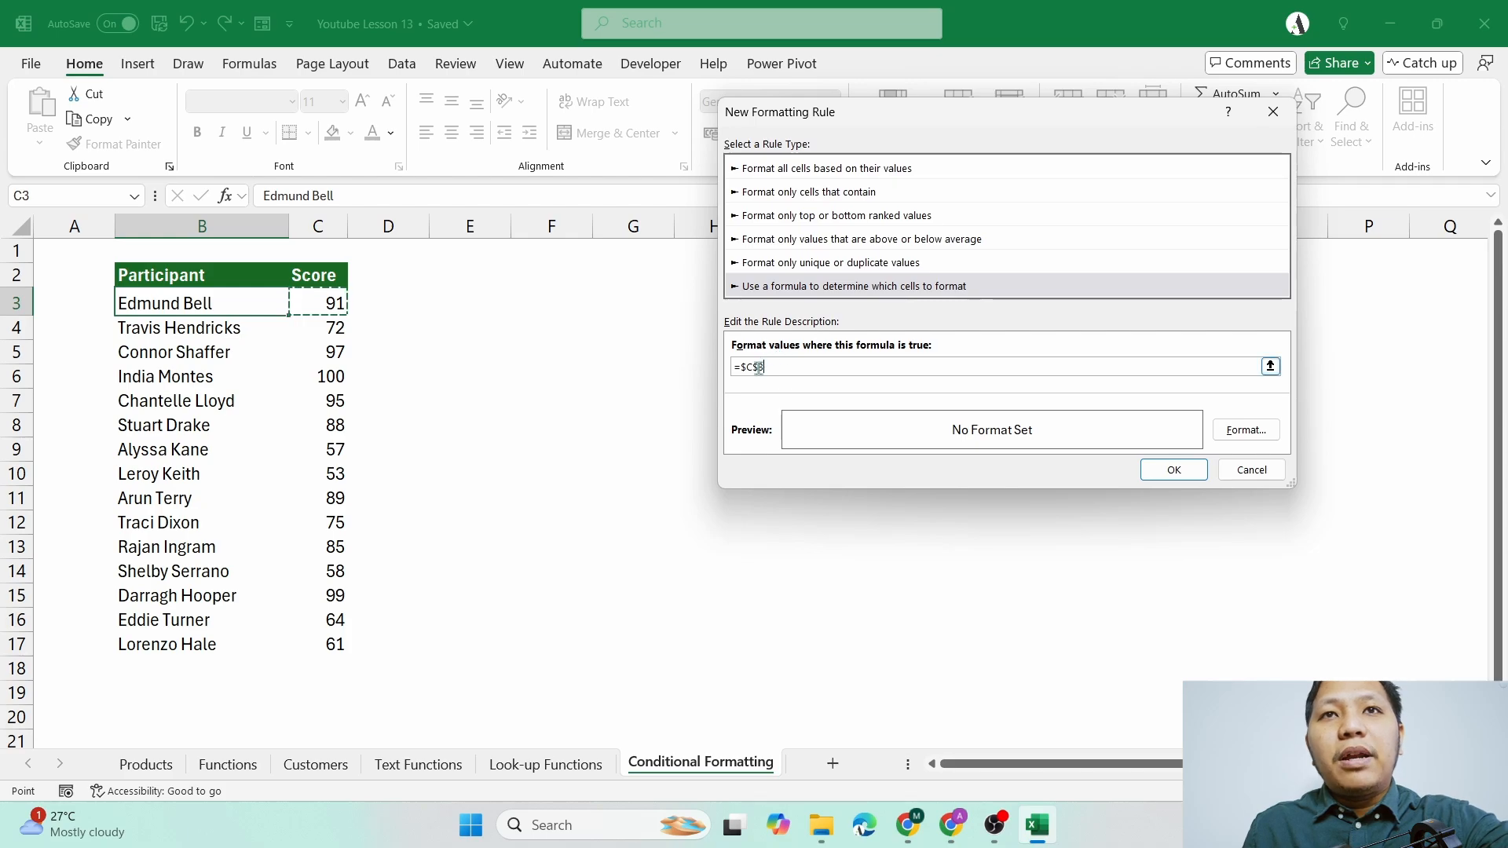
pyautogui.press('F4')
pyautogui.press('F4')
pyautogui.press('F4')
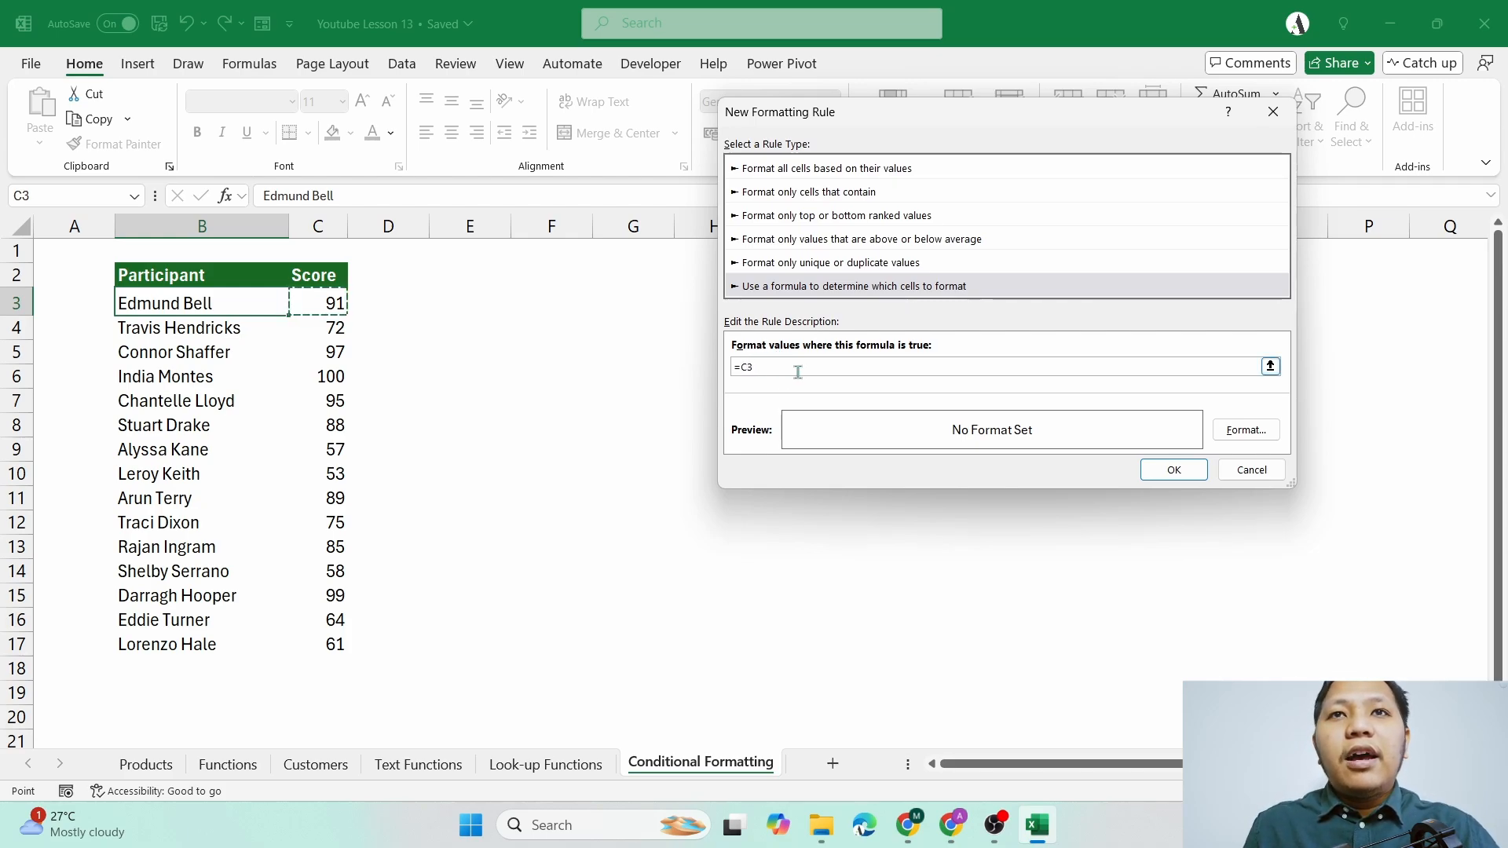
pyautogui.write('>')
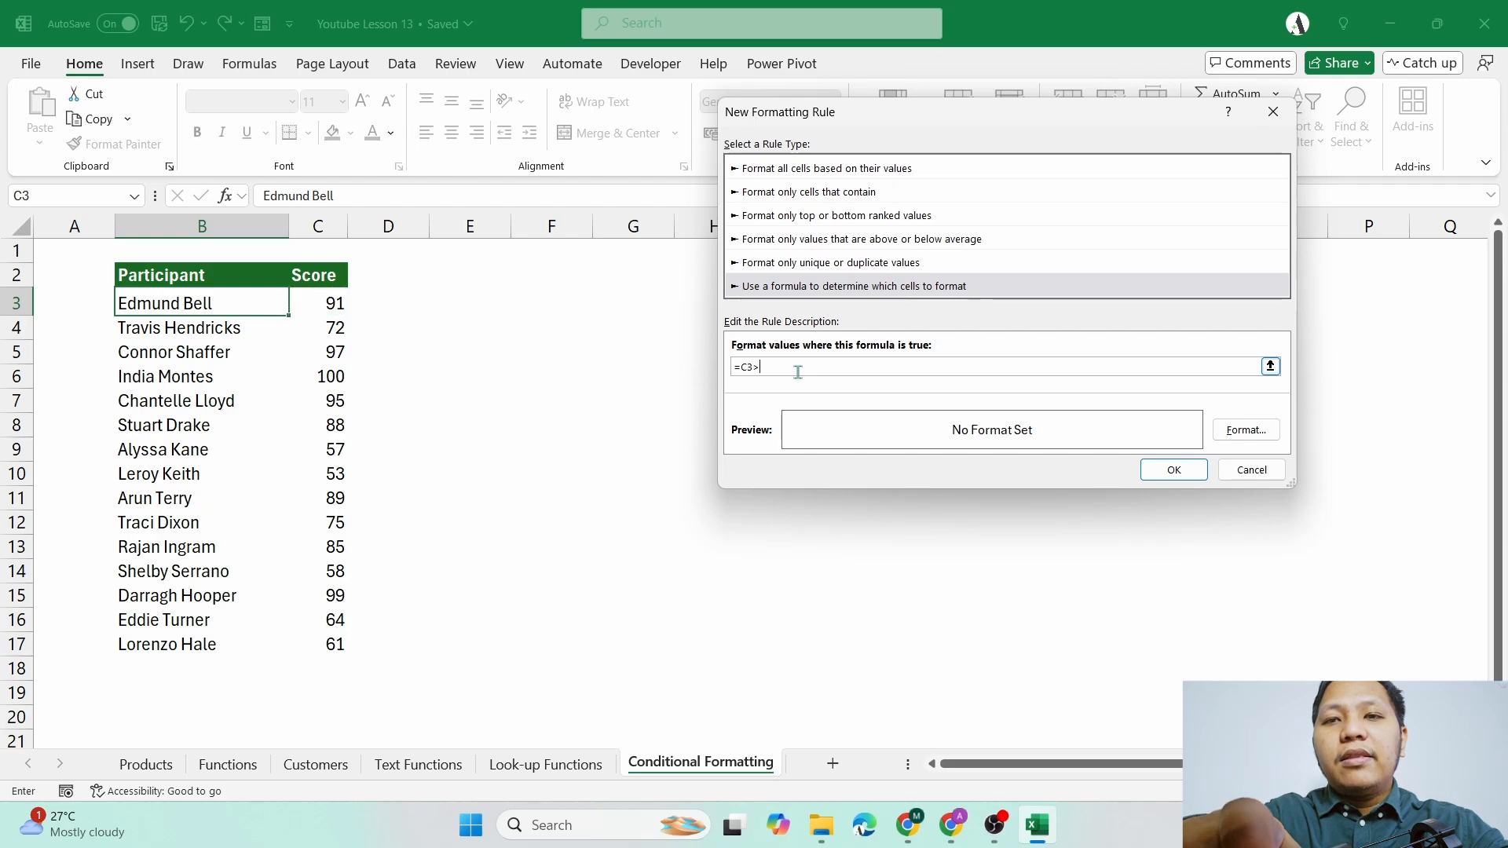
pyautogui.write('=75')
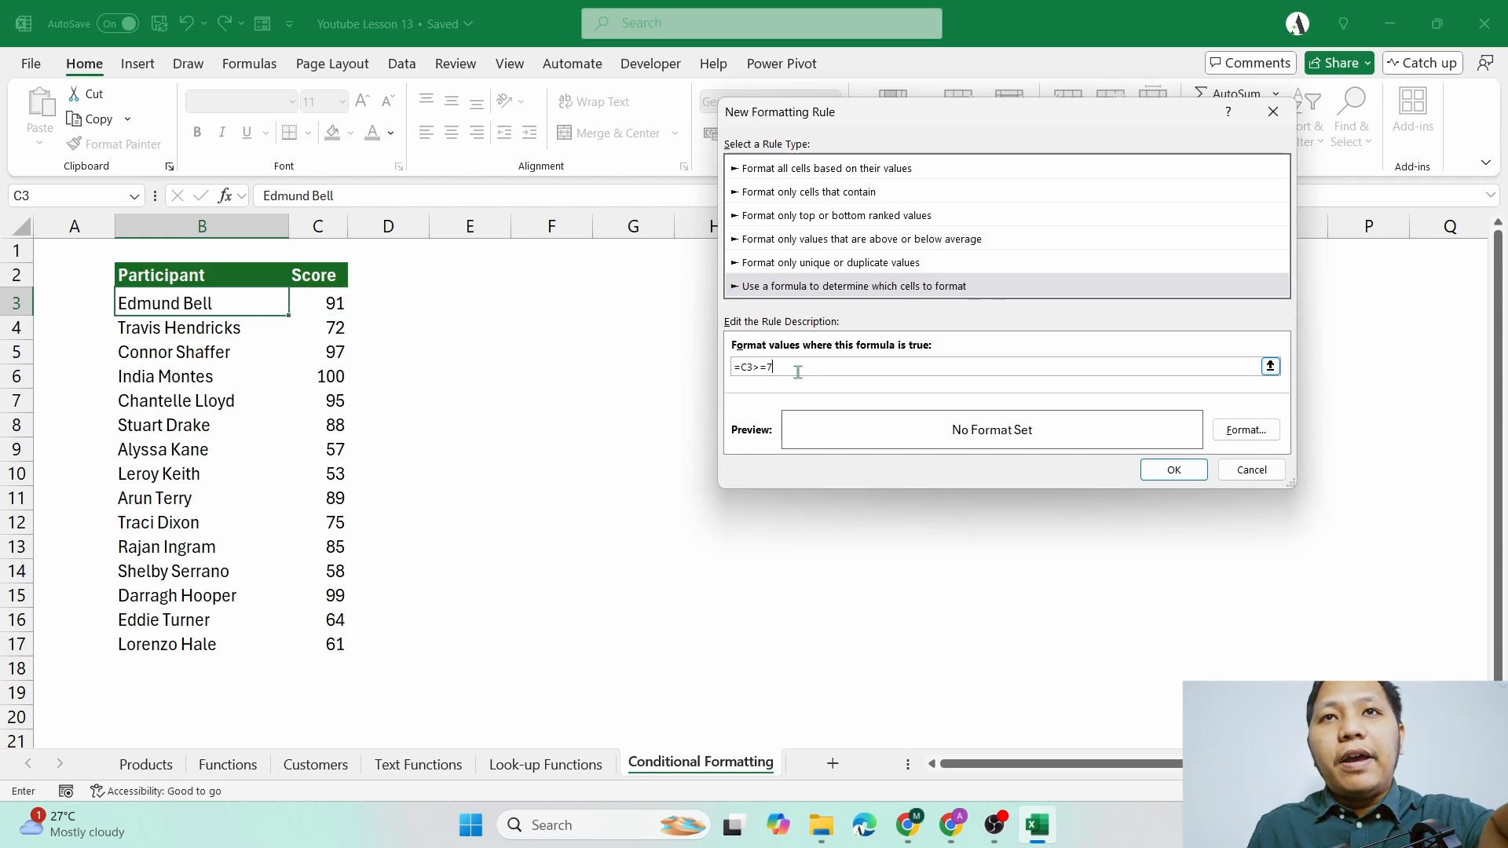
# - Give the formula rule a green background fill and create it for cell B3
pyautogui.click(1247, 430)
pyautogui.click(936, 135)
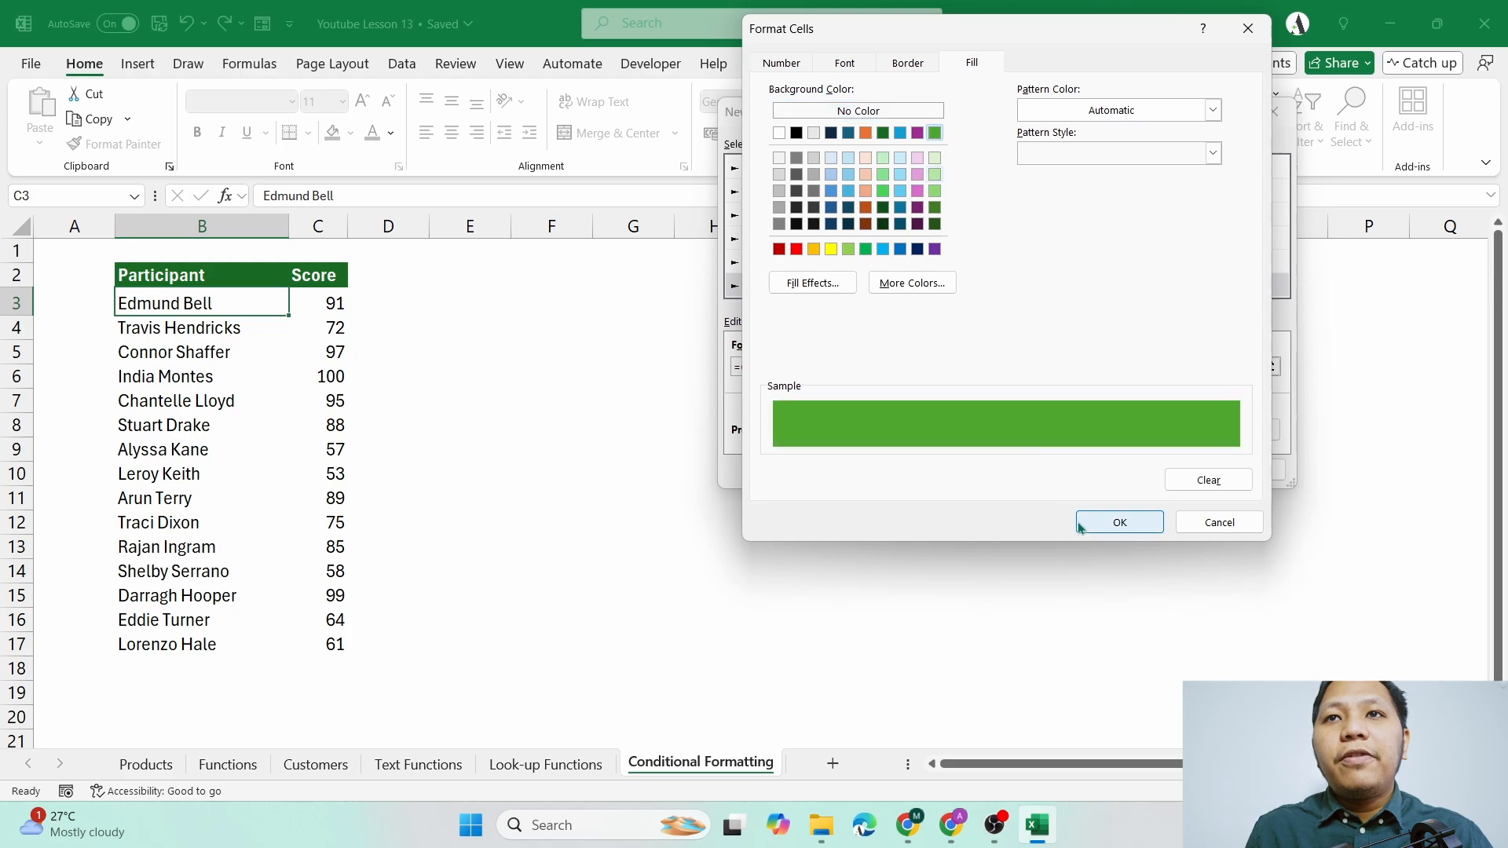
pyautogui.click(1119, 522)
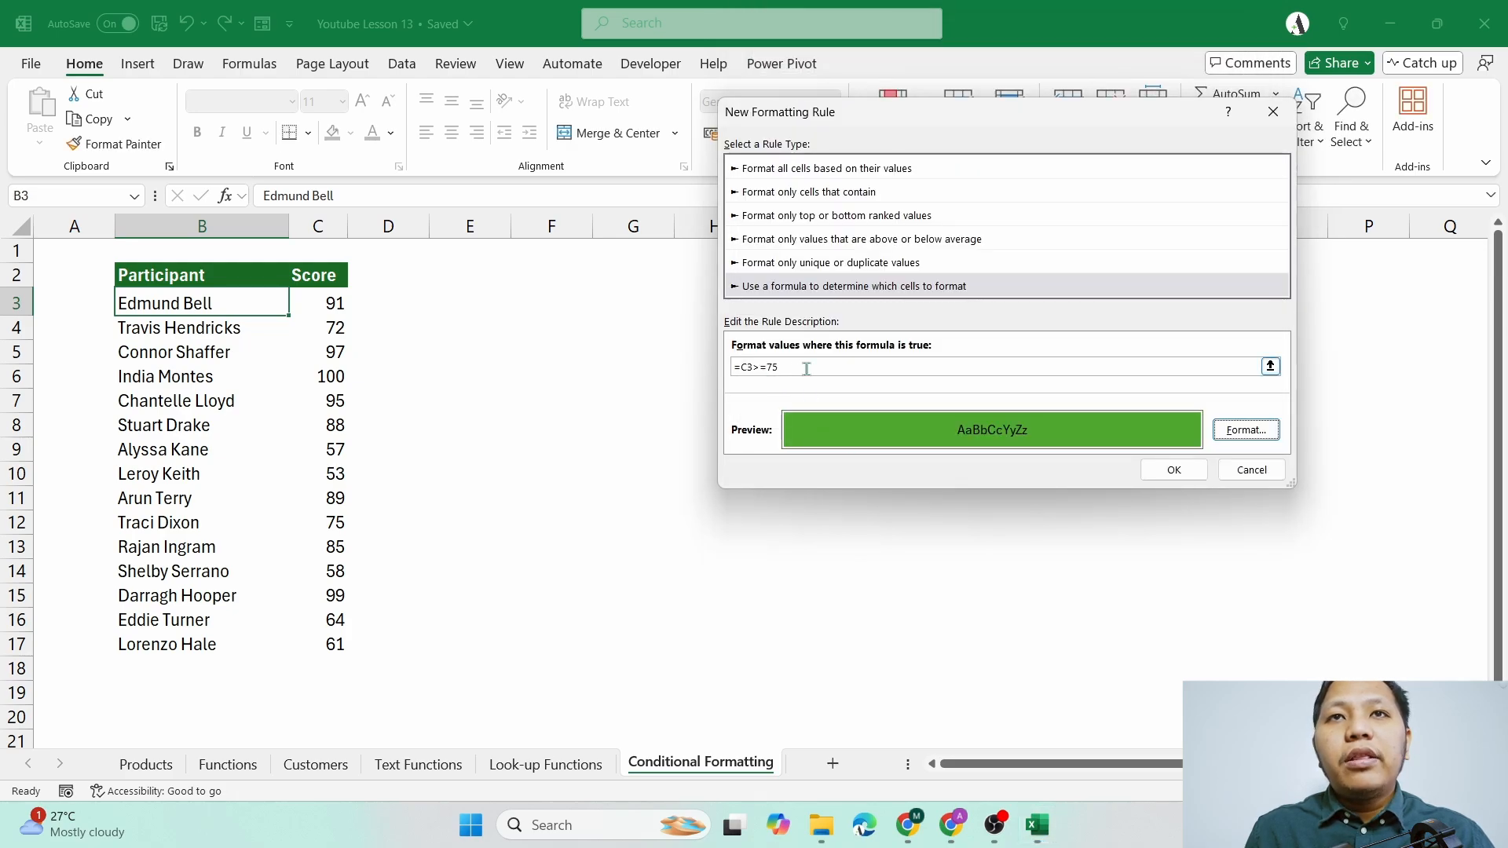
pyautogui.click(1166, 474)
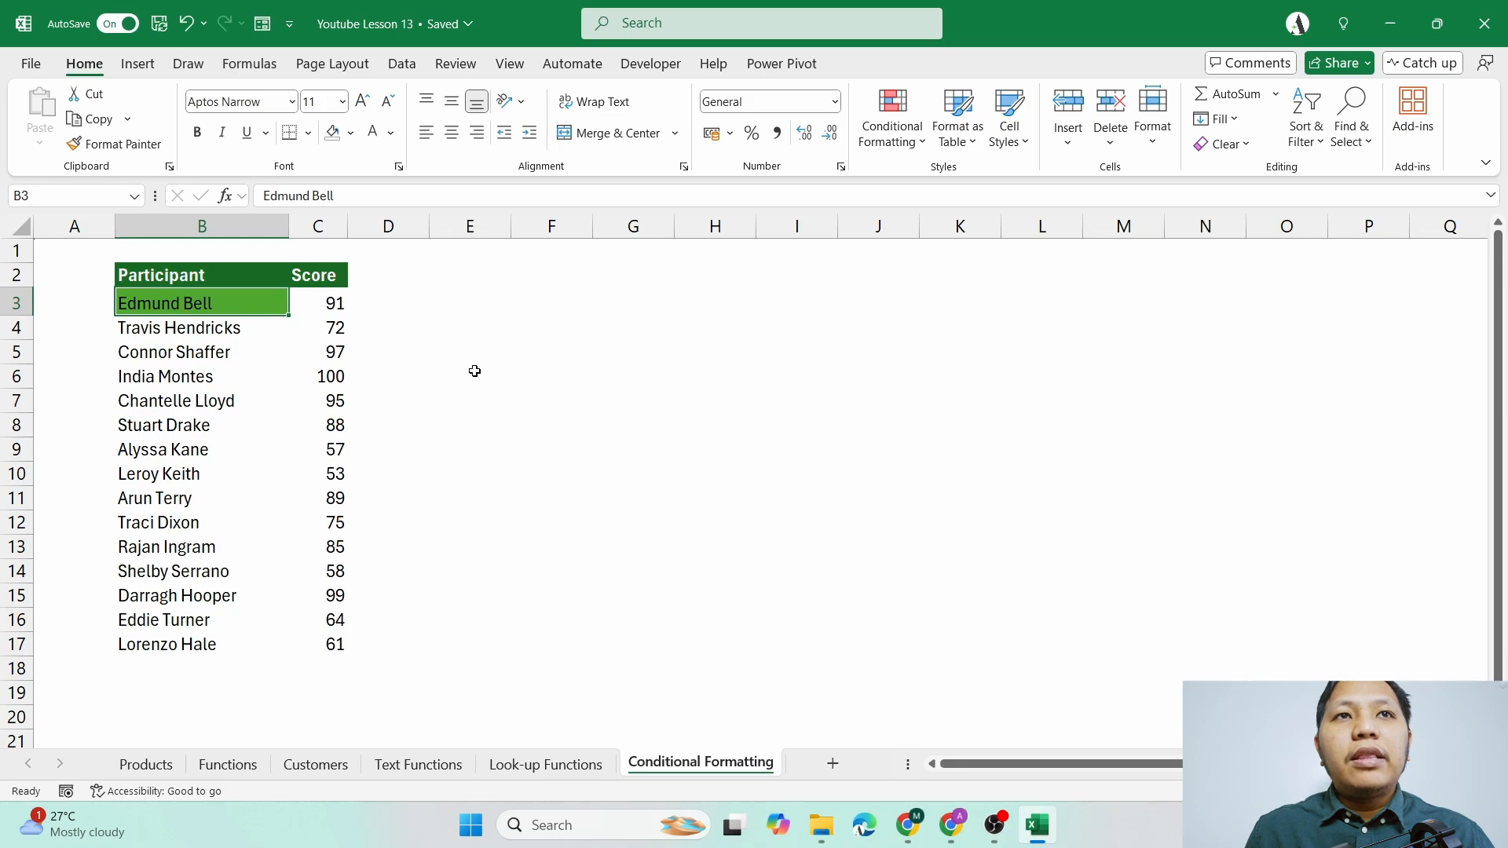
# - Examine the formatted name in B3 against its score in C3 and the remaining names below it
pyautogui.click(442, 352)
pyautogui.click(198, 308)
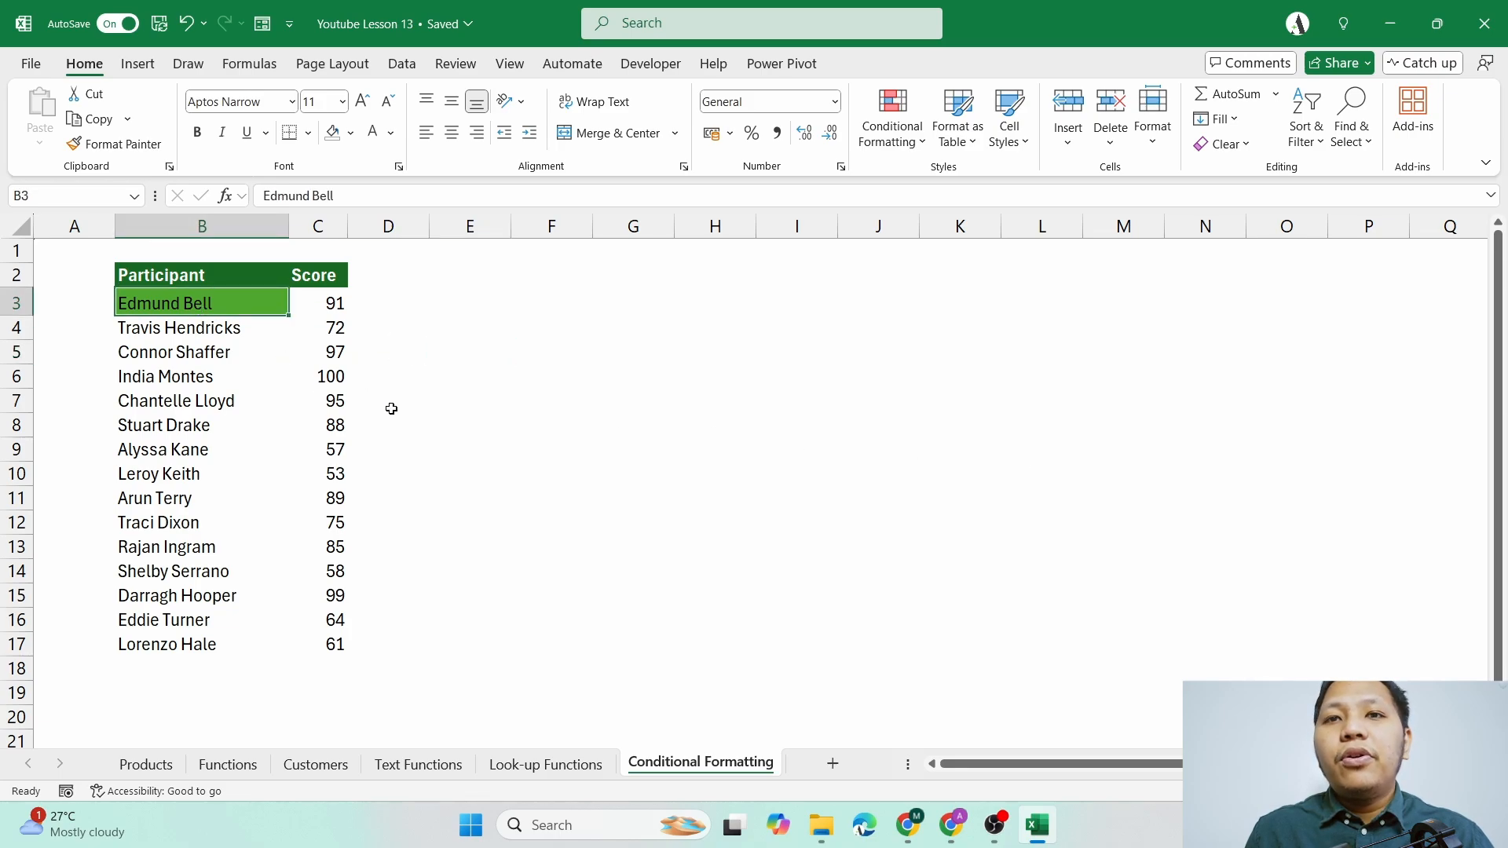
pyautogui.click(201, 304)
pyautogui.click(198, 328)
pyautogui.click(200, 306)
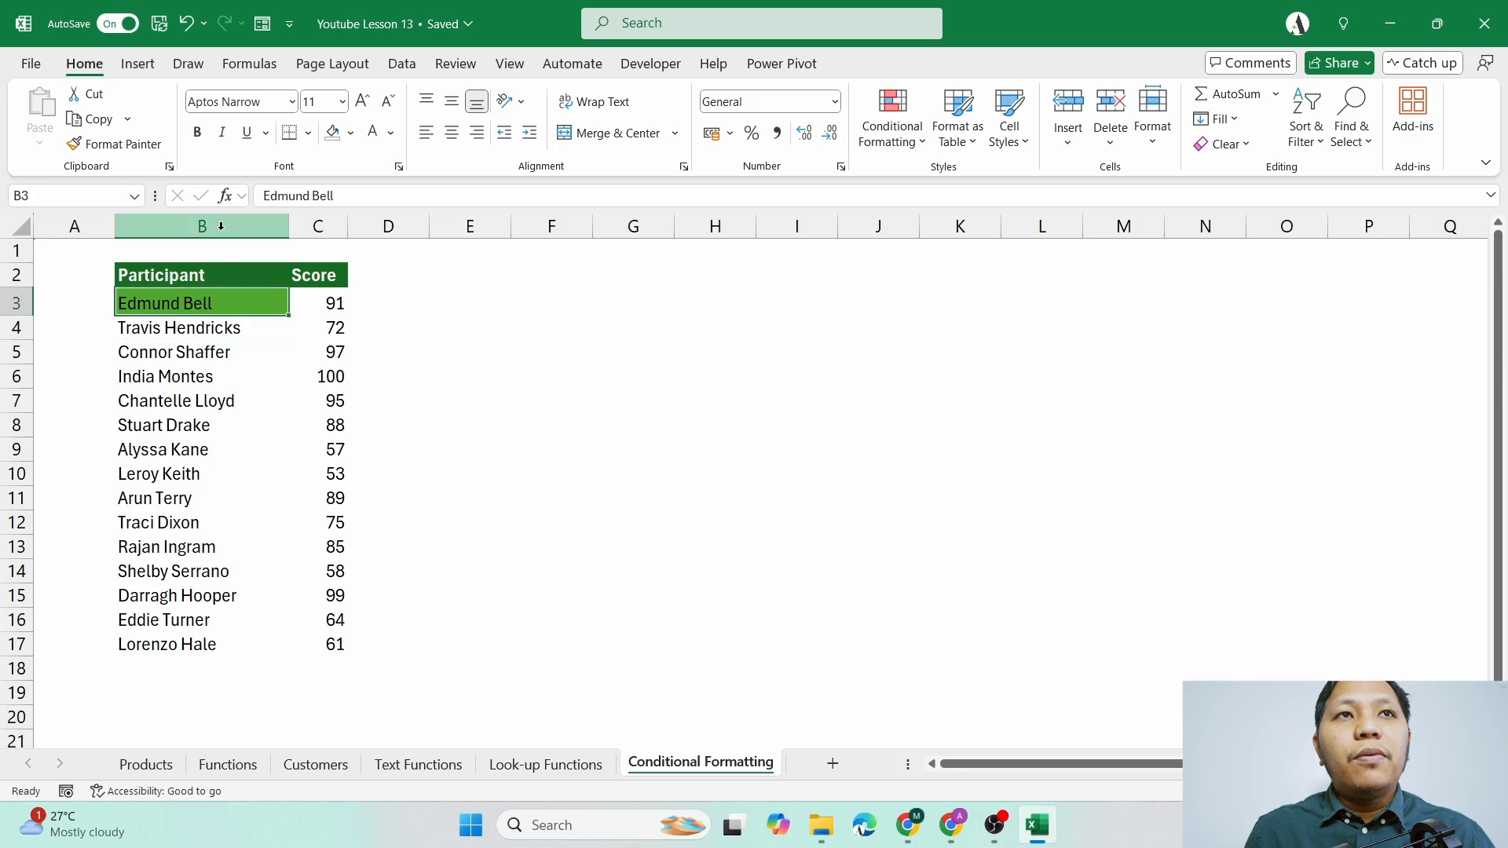
pyautogui.click(331, 308)
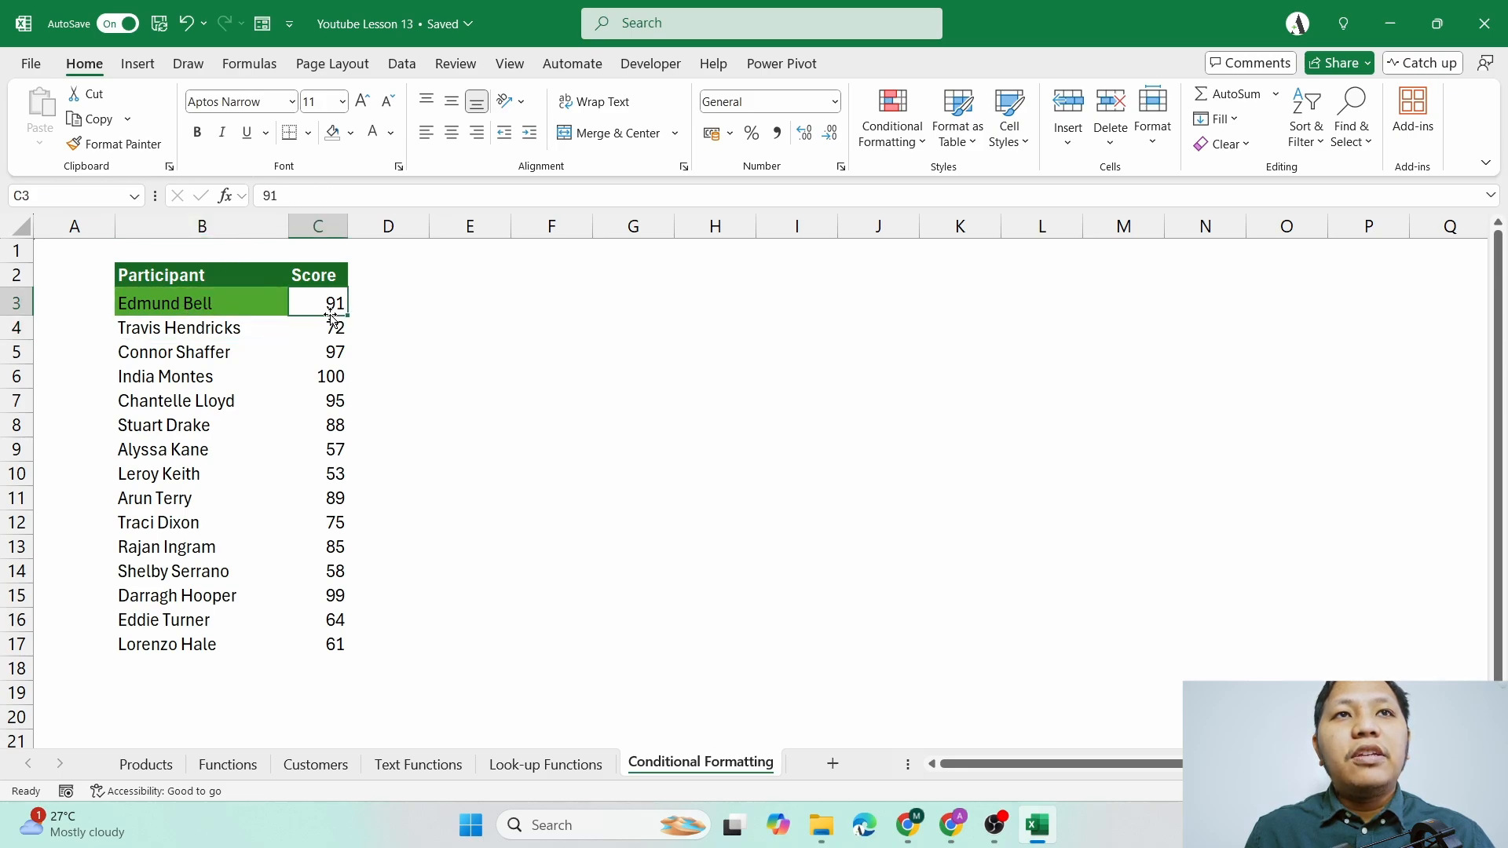
pyautogui.click(187, 299)
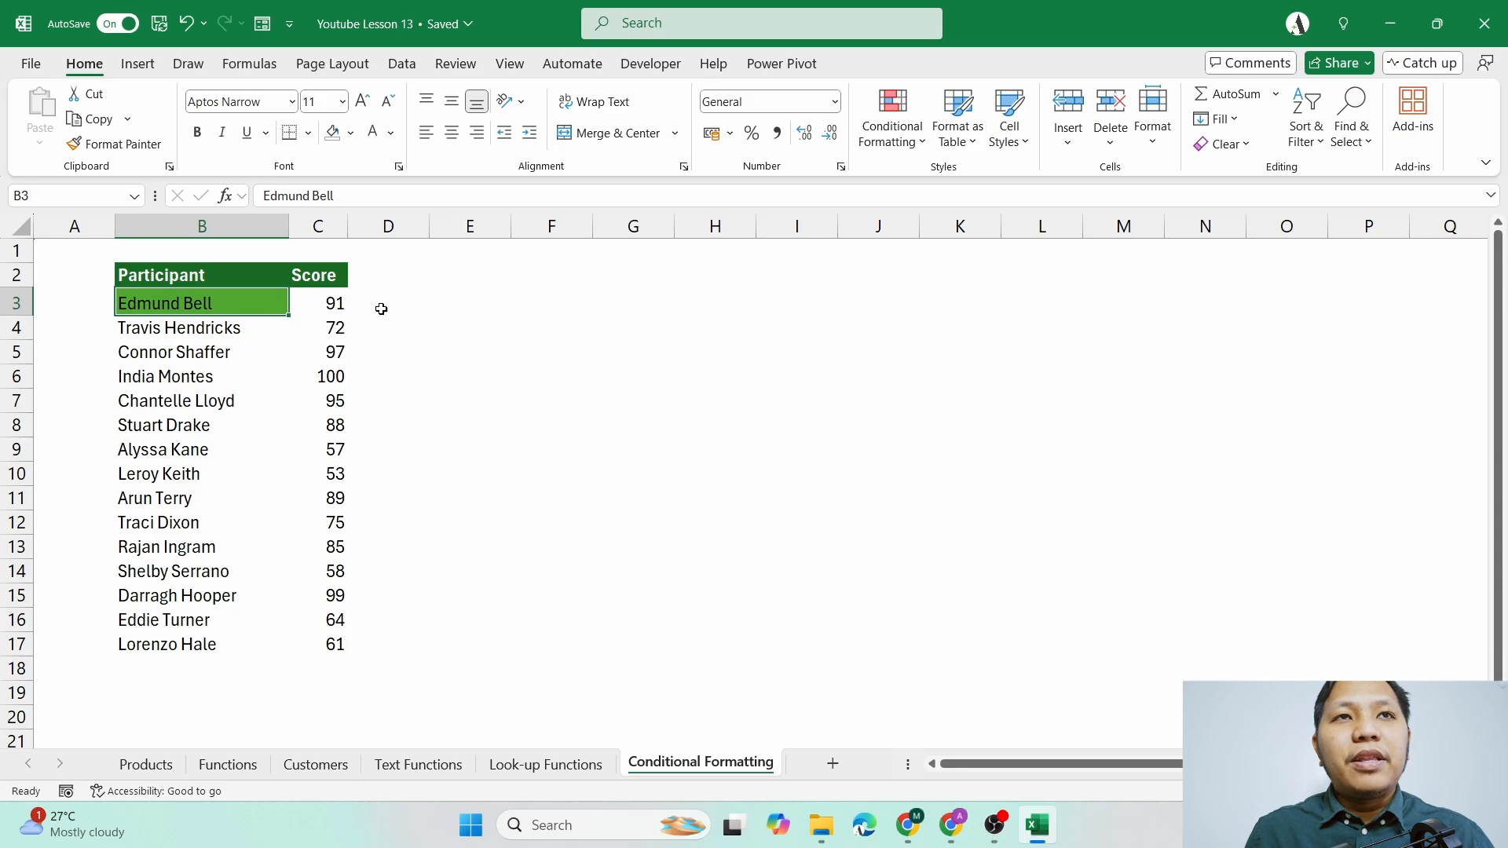
pyautogui.click(336, 303)
pyautogui.click(230, 311)
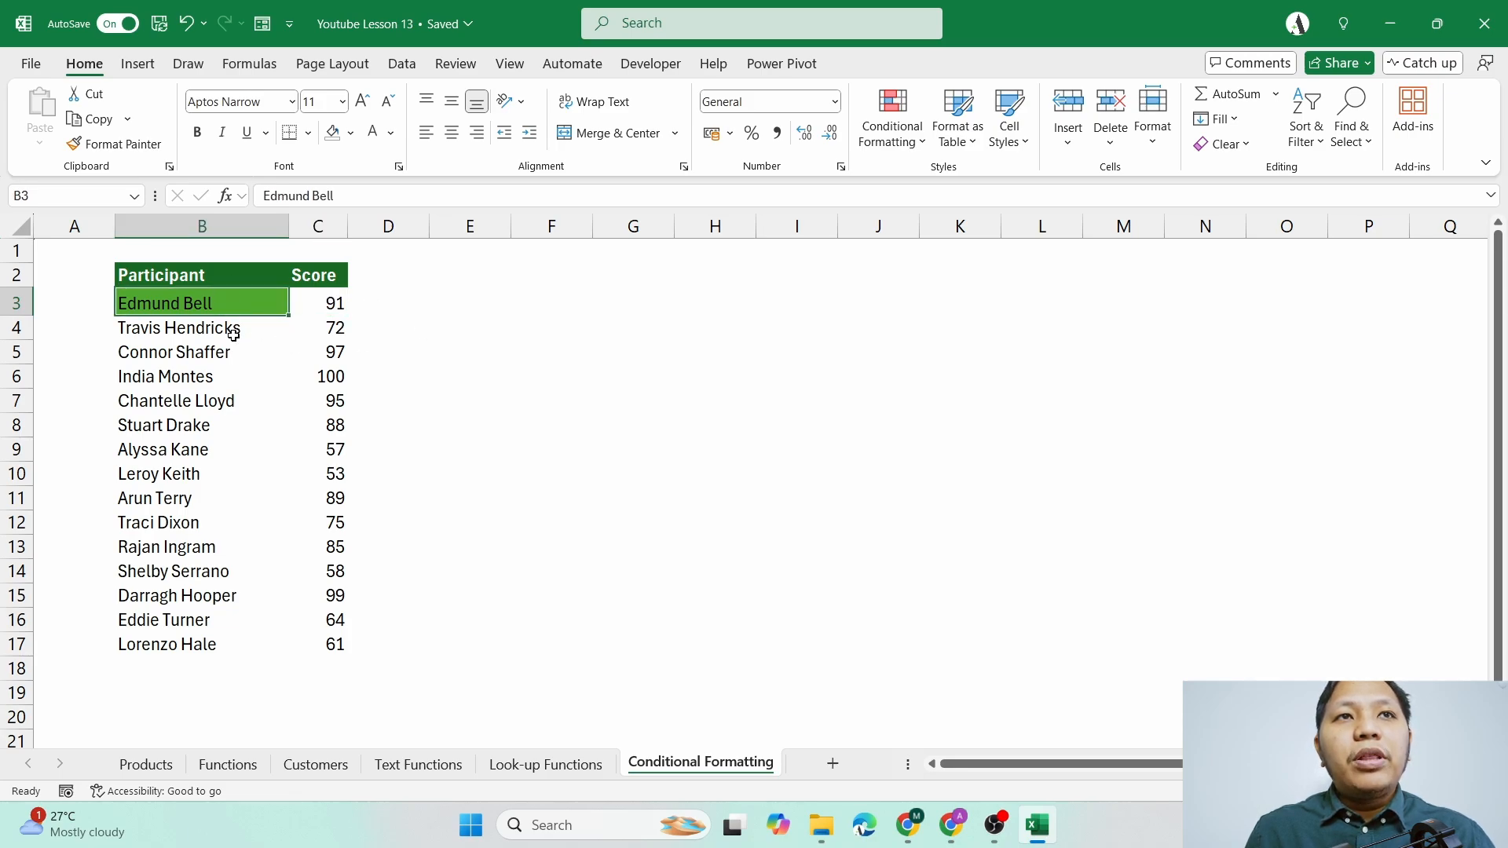
pyautogui.moveTo(233, 335); pyautogui.dragTo(225, 644)
pyautogui.click(228, 431)
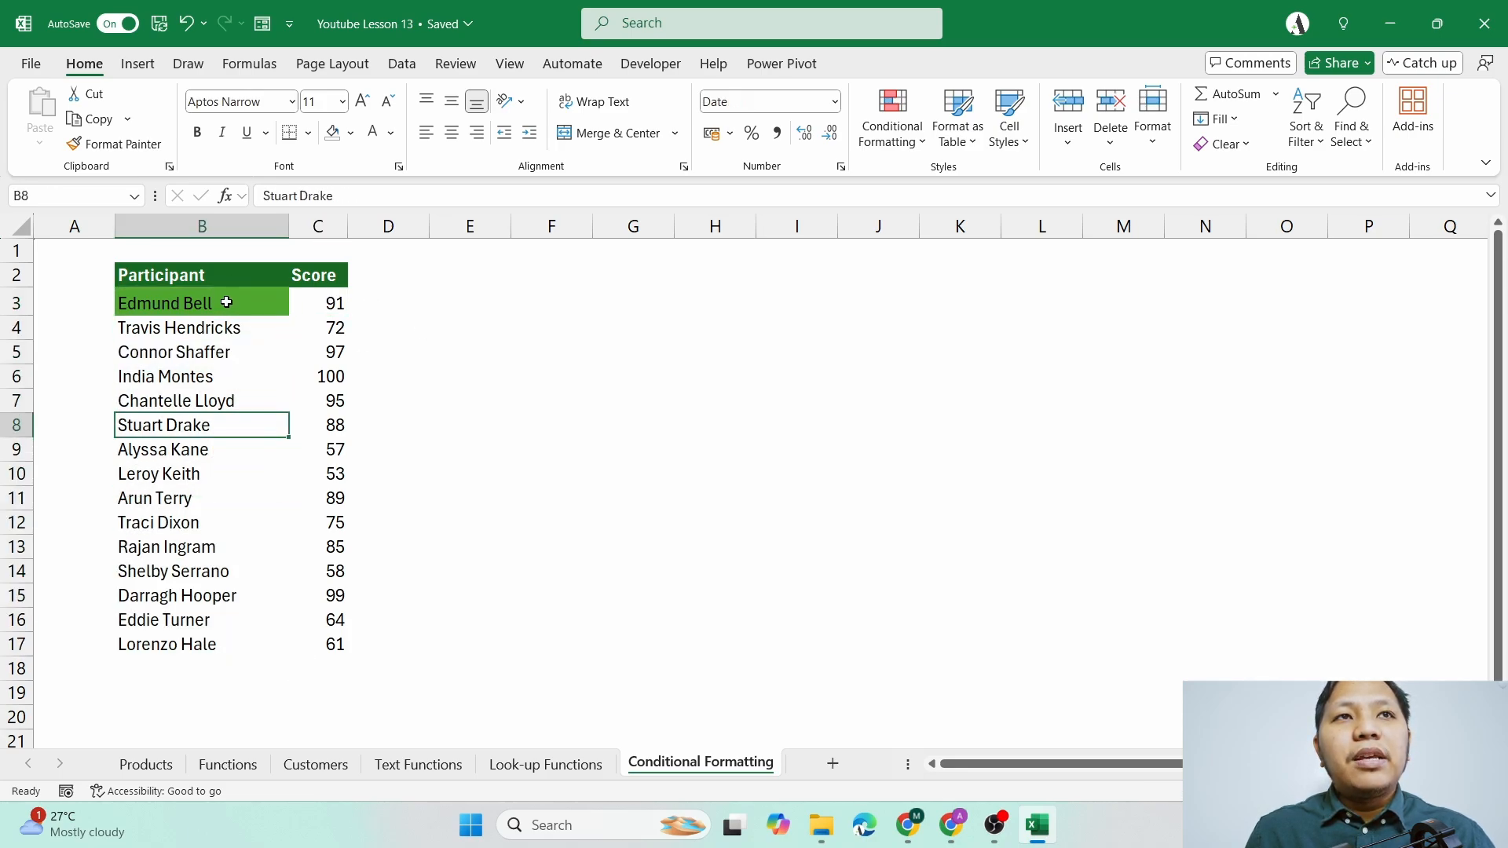
# - Copy the formatting of B3 onto the names in B4:B17 with Format Painter
pyautogui.click(226, 303)
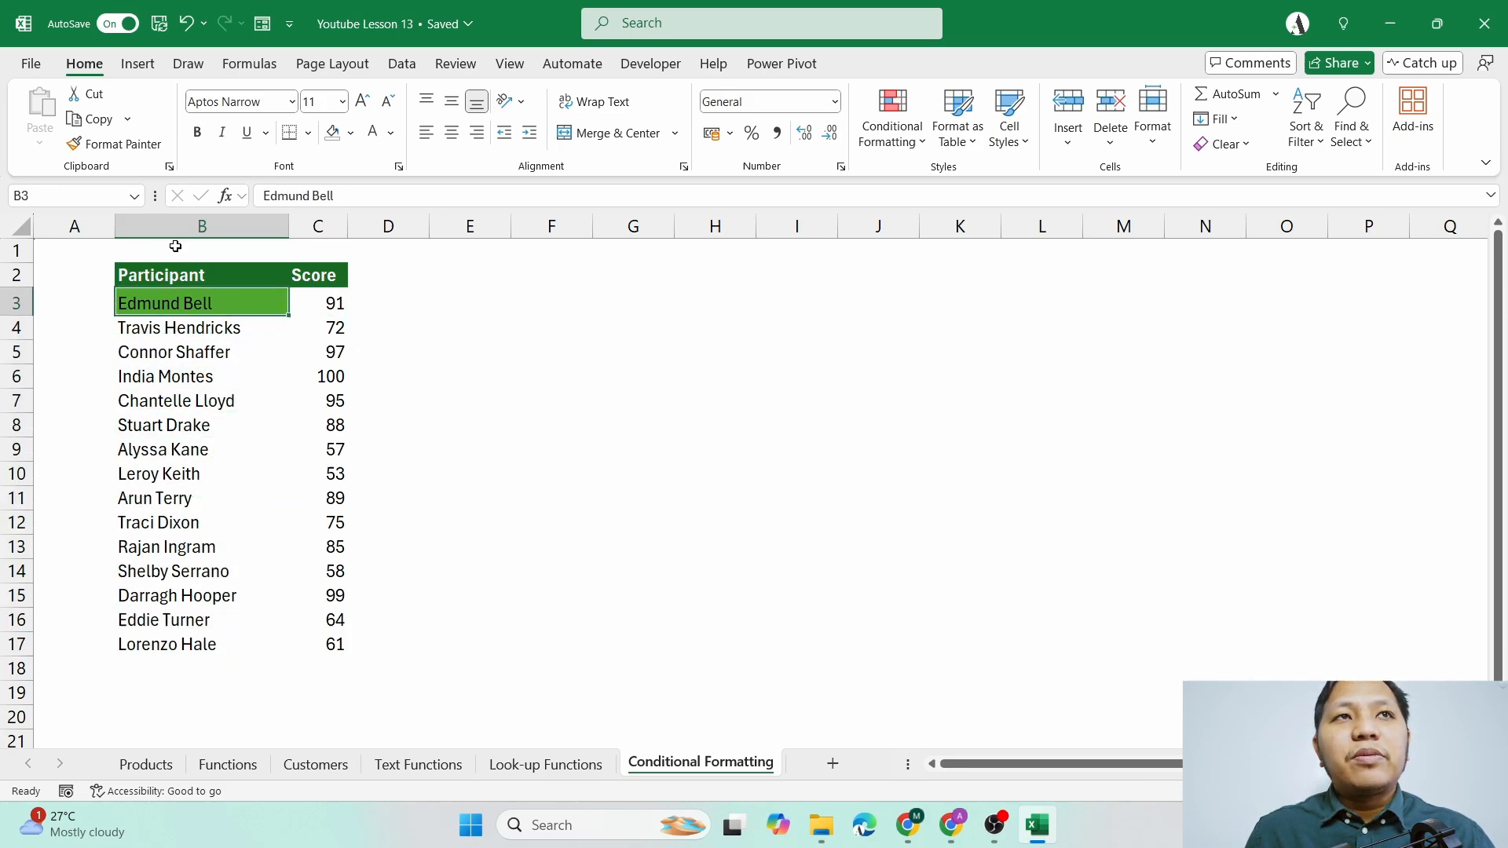
pyautogui.click(137, 147)
pyautogui.moveTo(196, 330); pyautogui.dragTo(211, 646)
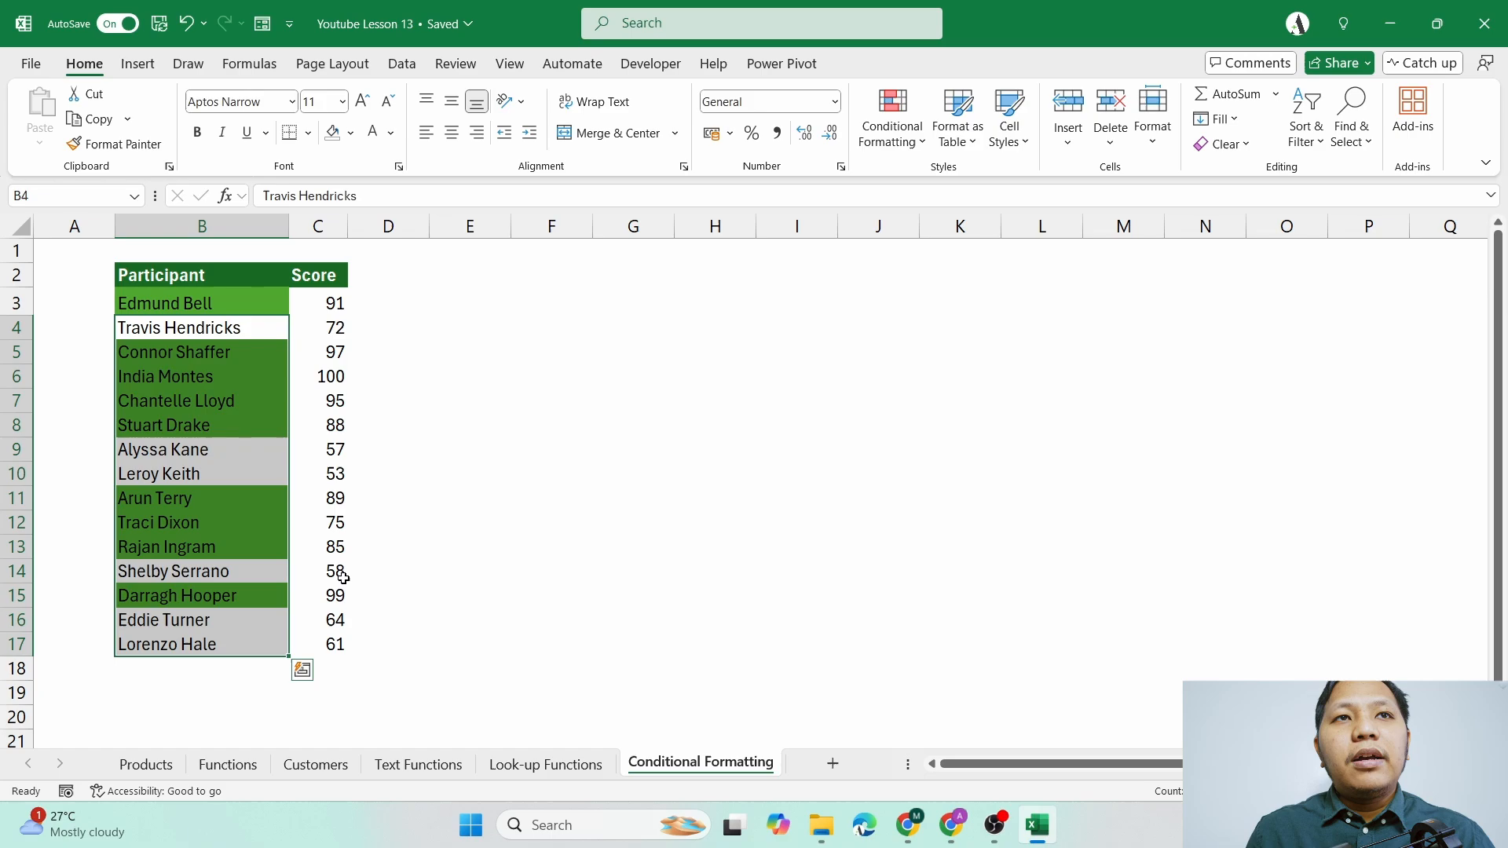
pyautogui.click(464, 431)
# - Undo the formatting painted onto B4:B17
pyautogui.click(199, 303)
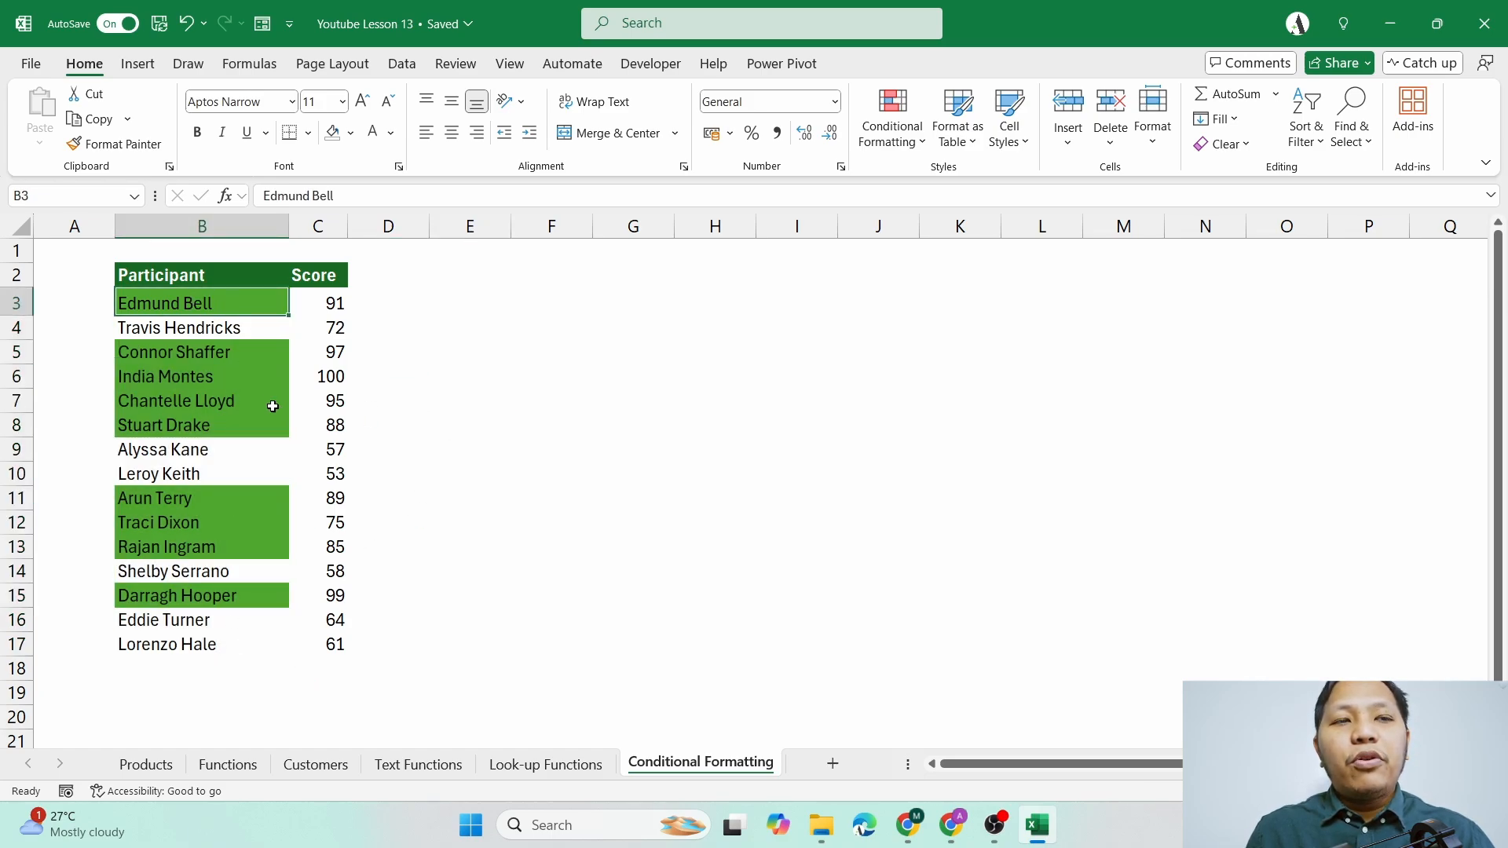
pyautogui.hotkey('ctrl', 'z')
pyautogui.press('Escape')
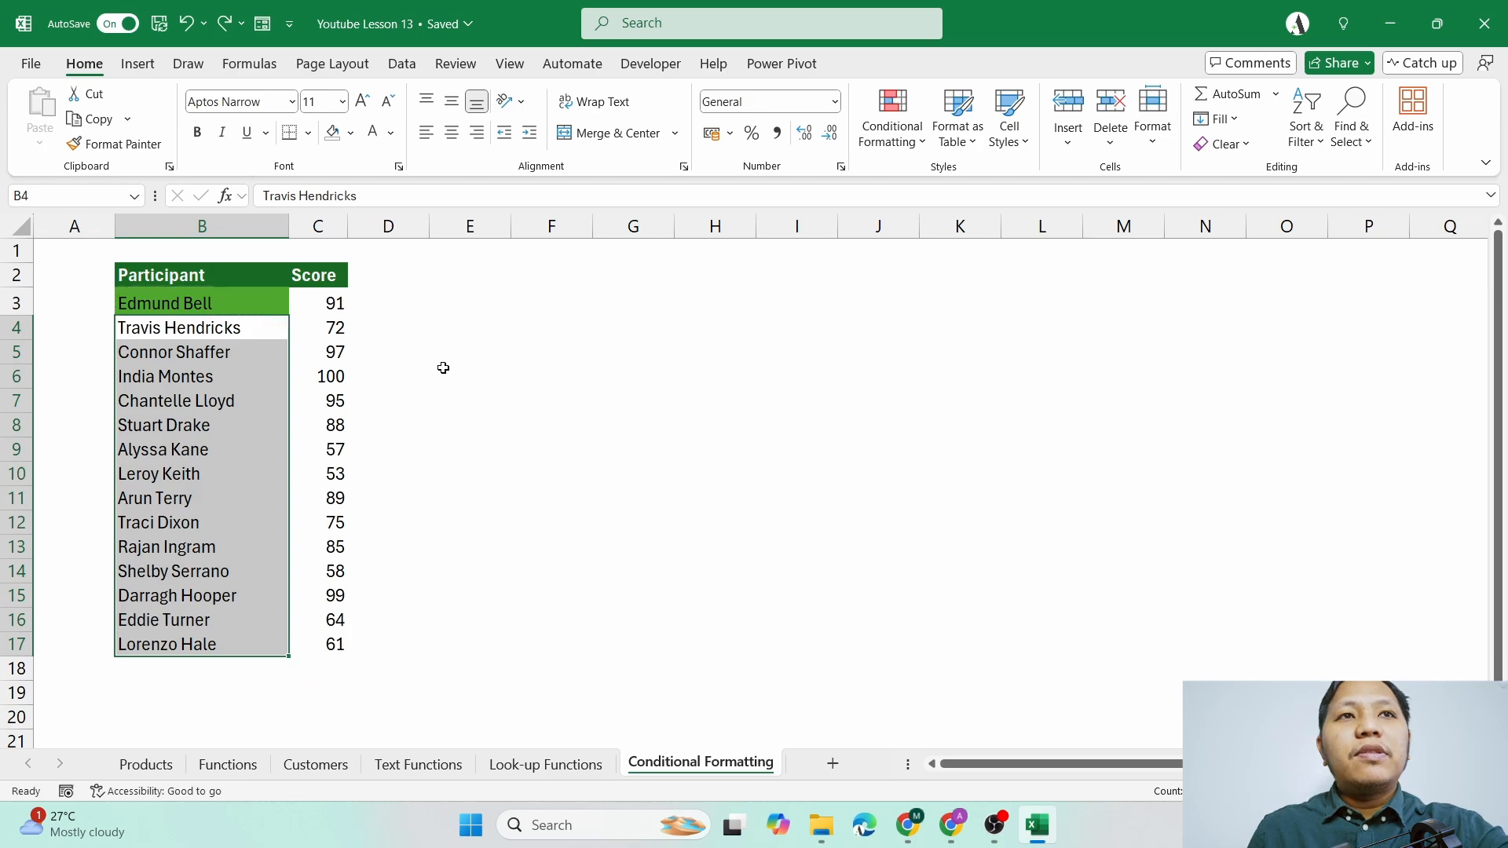
# - Extend the =C3>=75 rule in the Rules Manager to apply to =$B$3:$B$17 and confirm the change
pyautogui.click(267, 304)
pyautogui.click(892, 117)
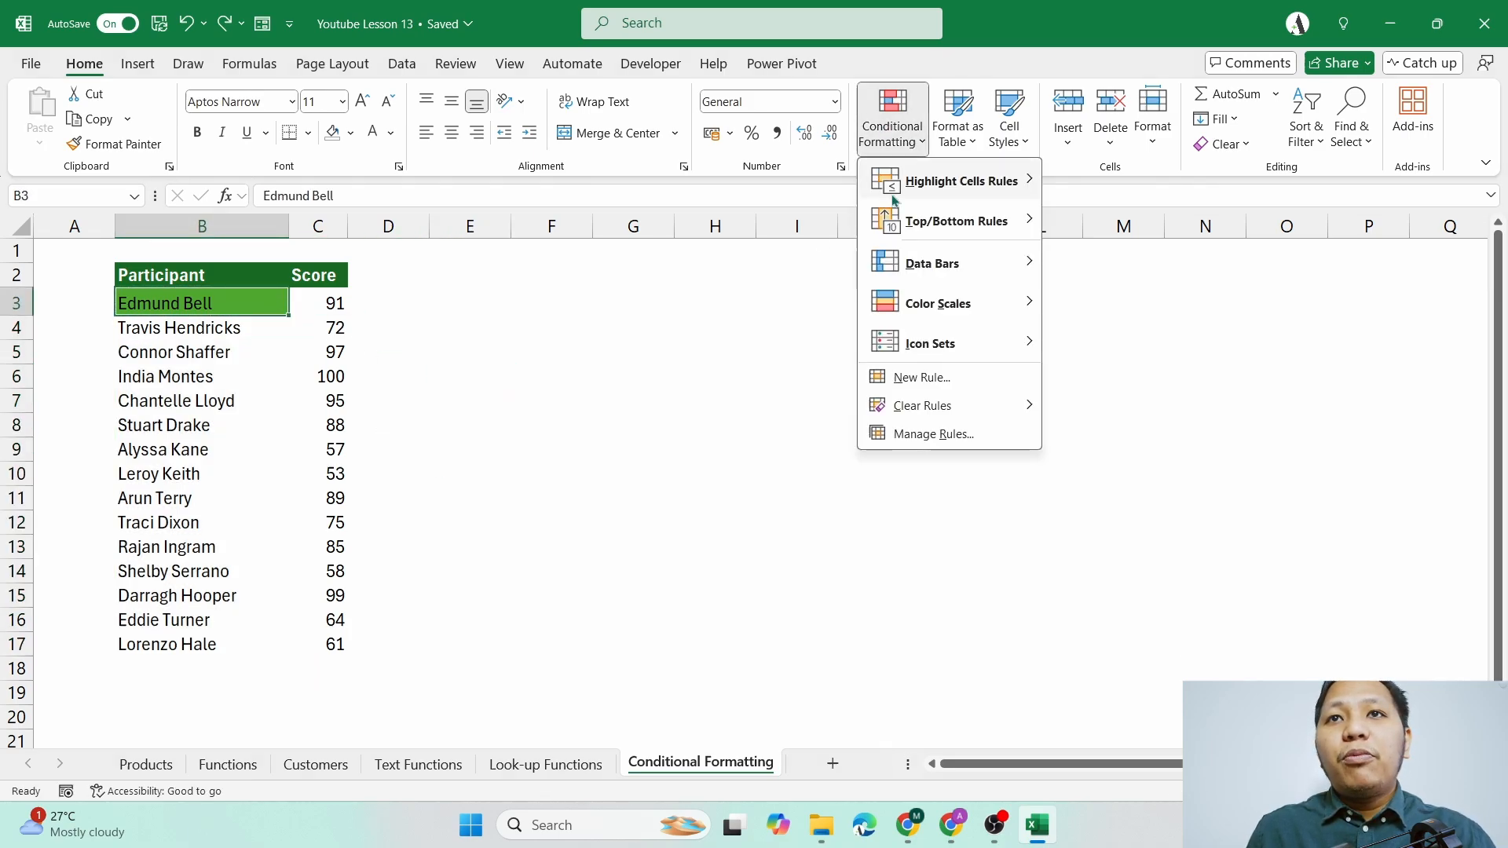
pyautogui.click(933, 433)
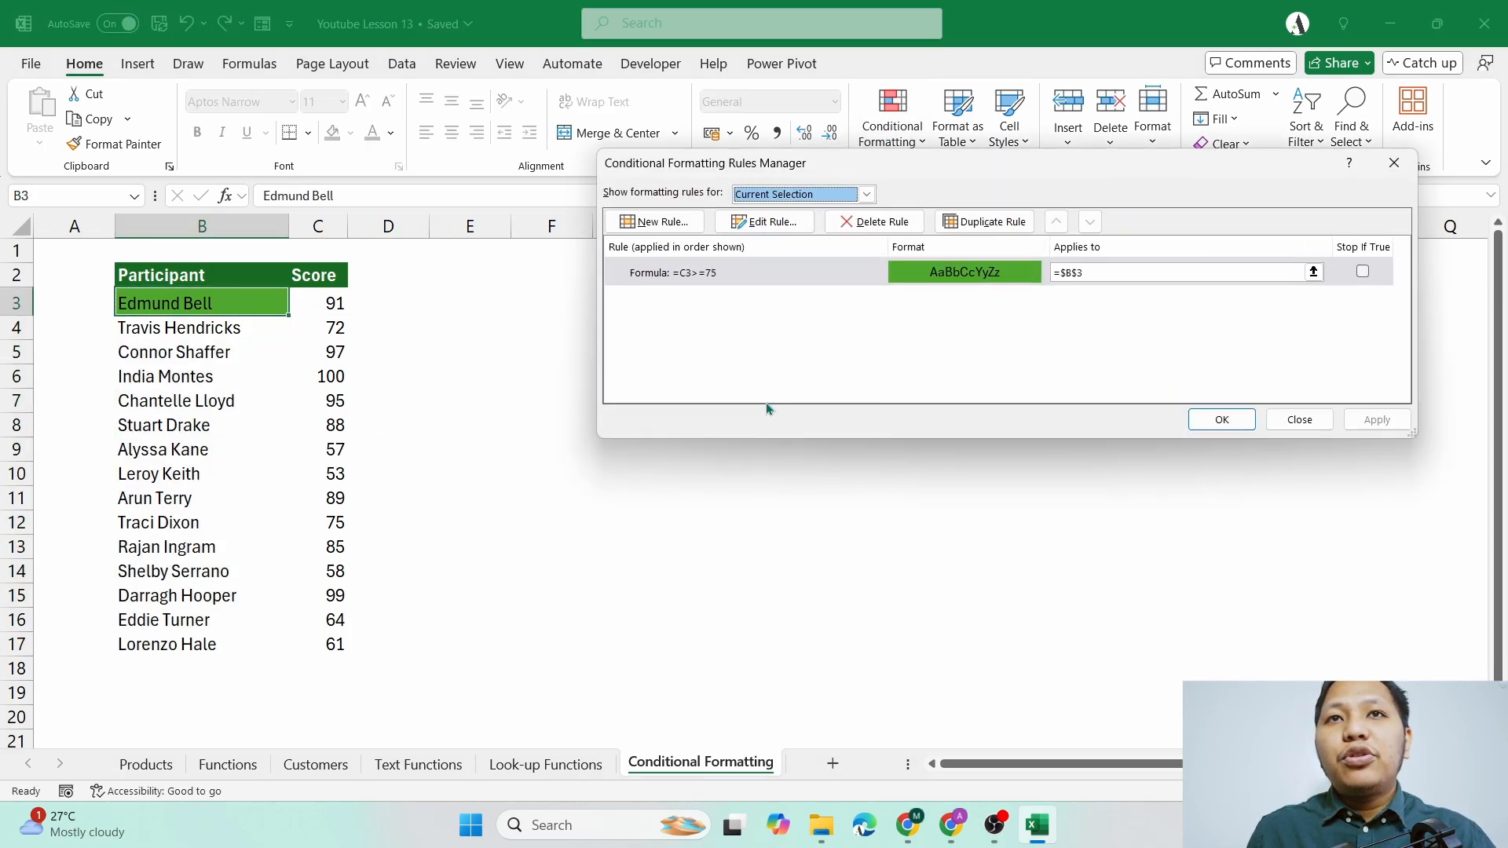
pyautogui.click(1114, 269)
pyautogui.moveTo(1088, 272); pyautogui.dragTo(1055, 278)
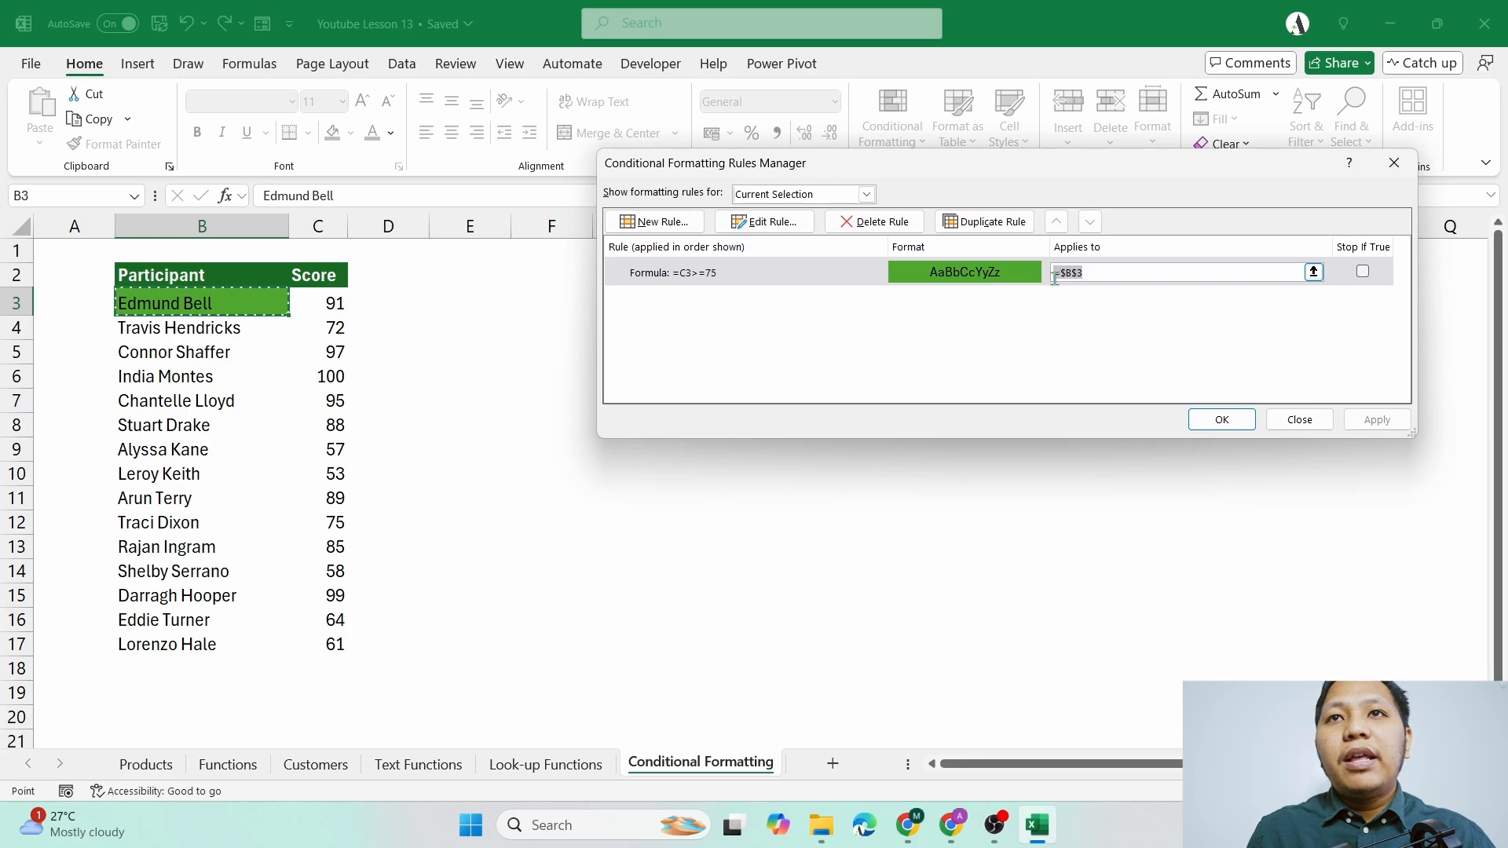
pyautogui.write('=')
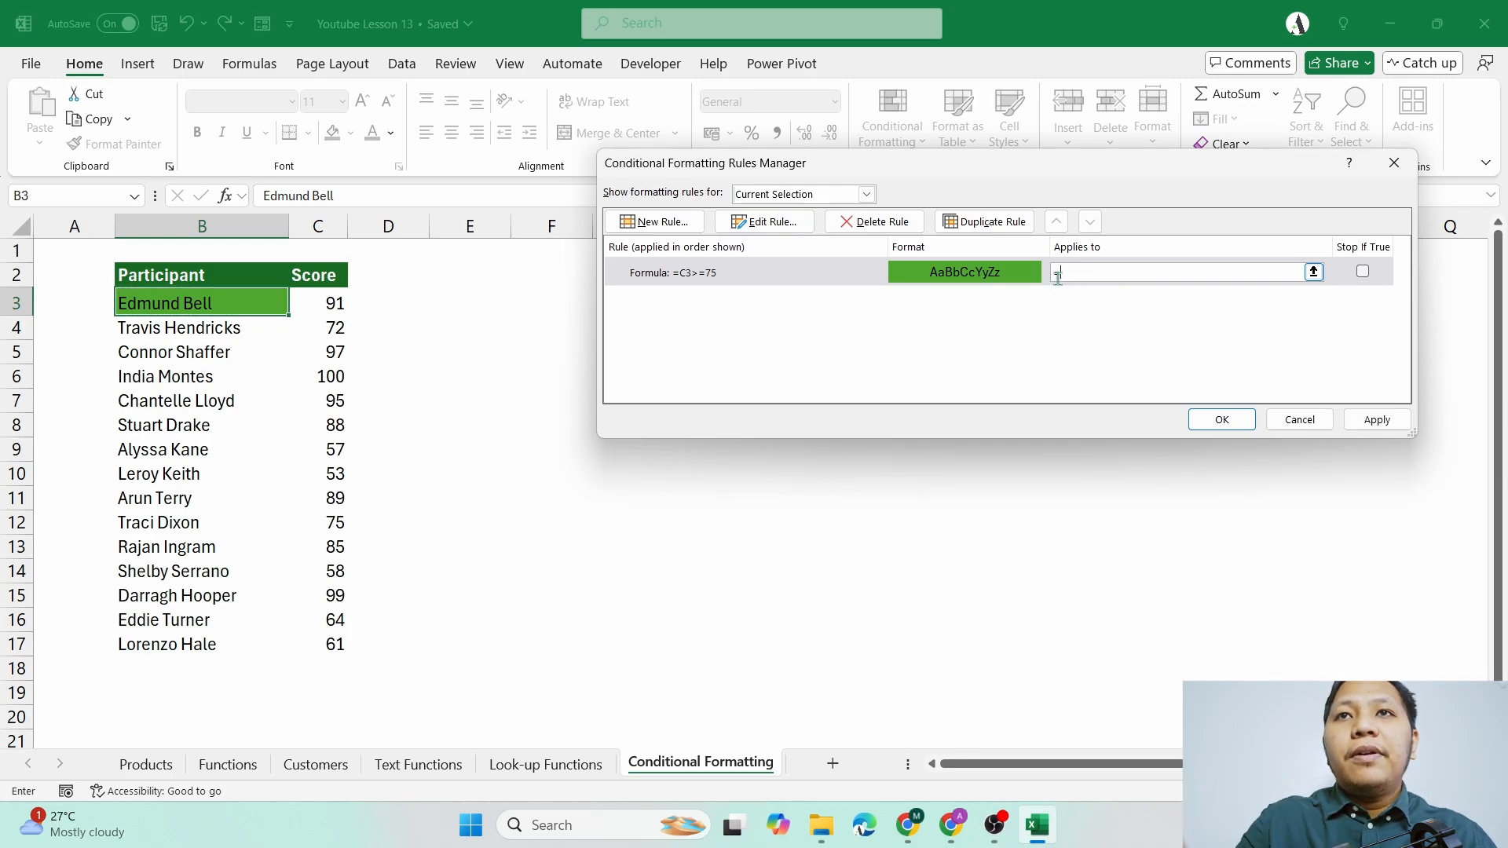
pyautogui.moveTo(220, 302); pyautogui.dragTo(236, 644)
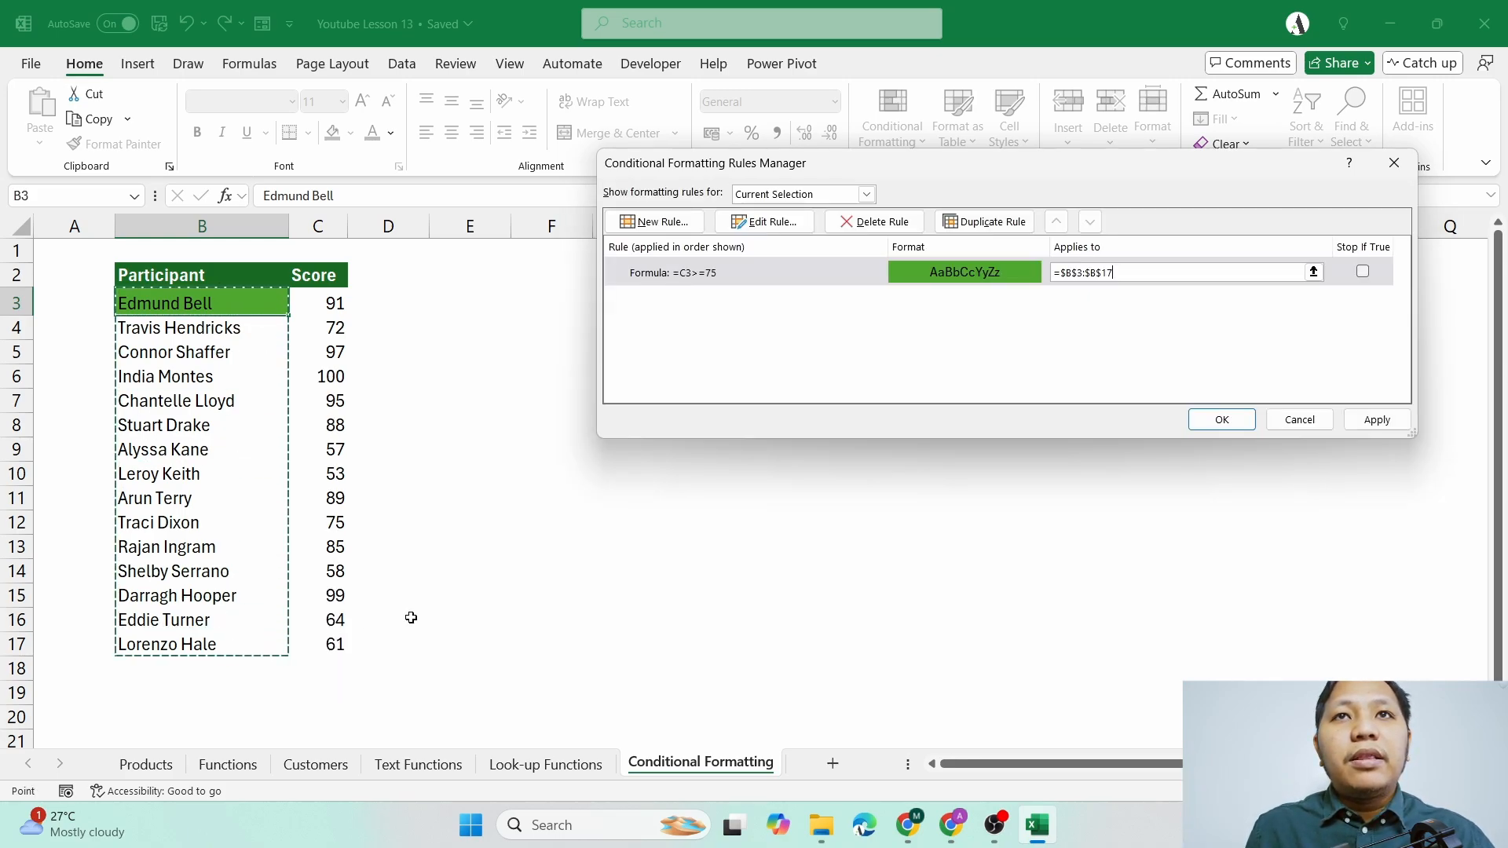
pyautogui.click(1390, 427)
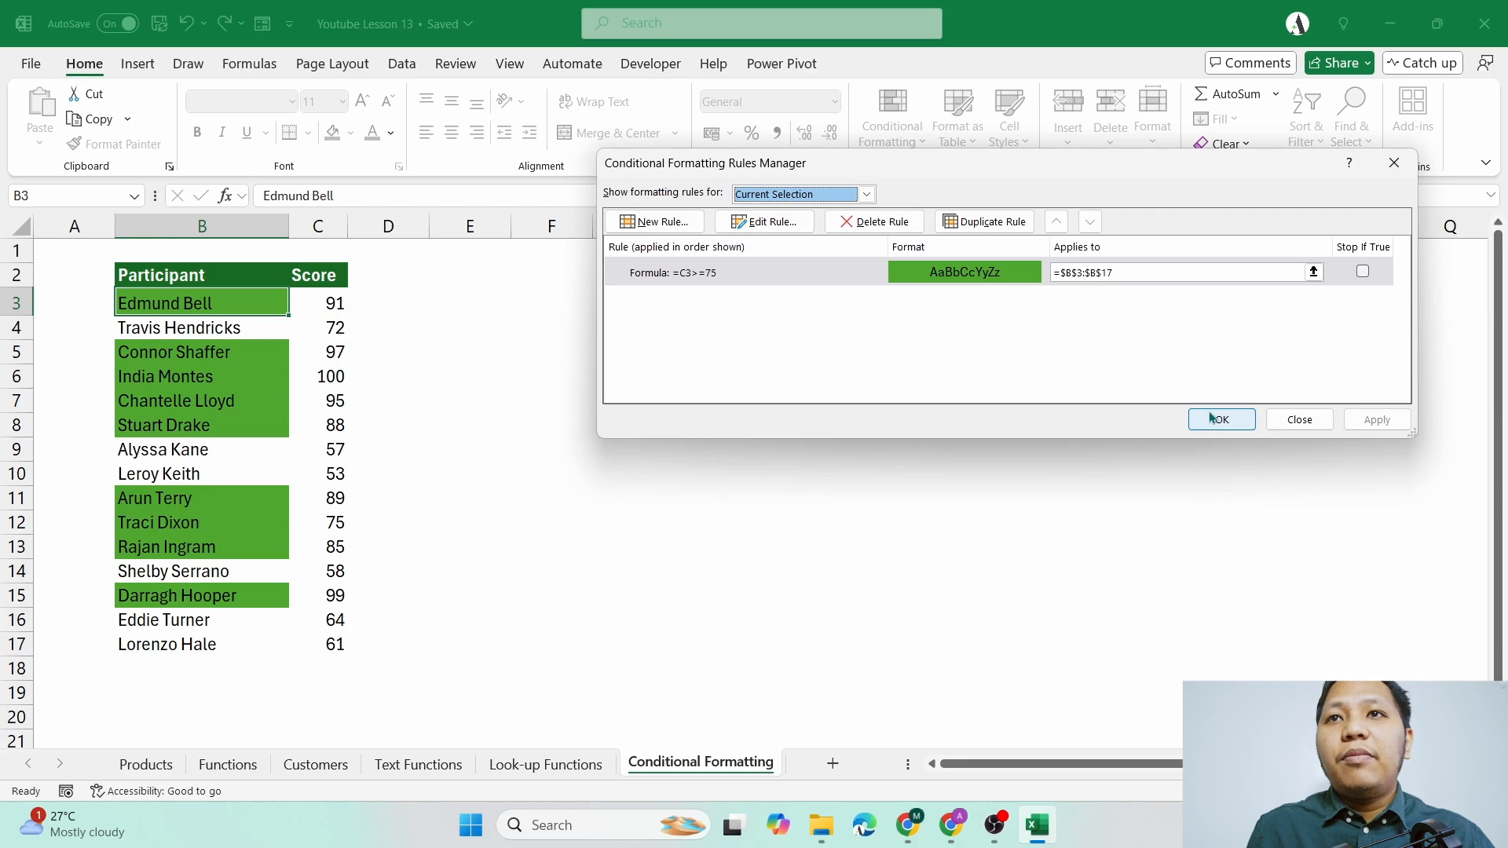
pyautogui.click(1221, 419)
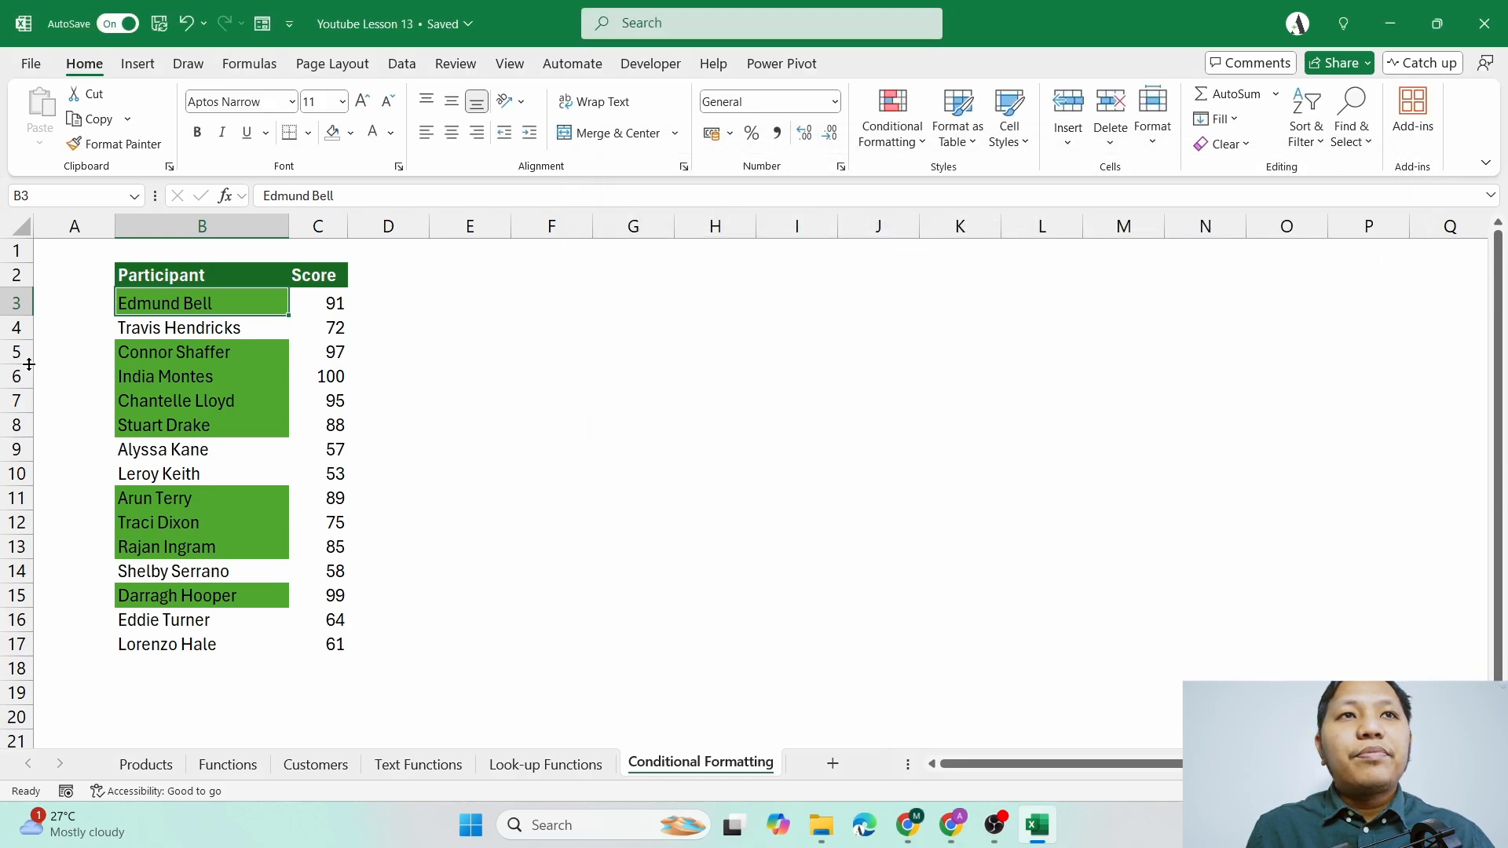
pyautogui.press('Down')
pyautogui.moveTo(188, 305); pyautogui.dragTo(227, 633)
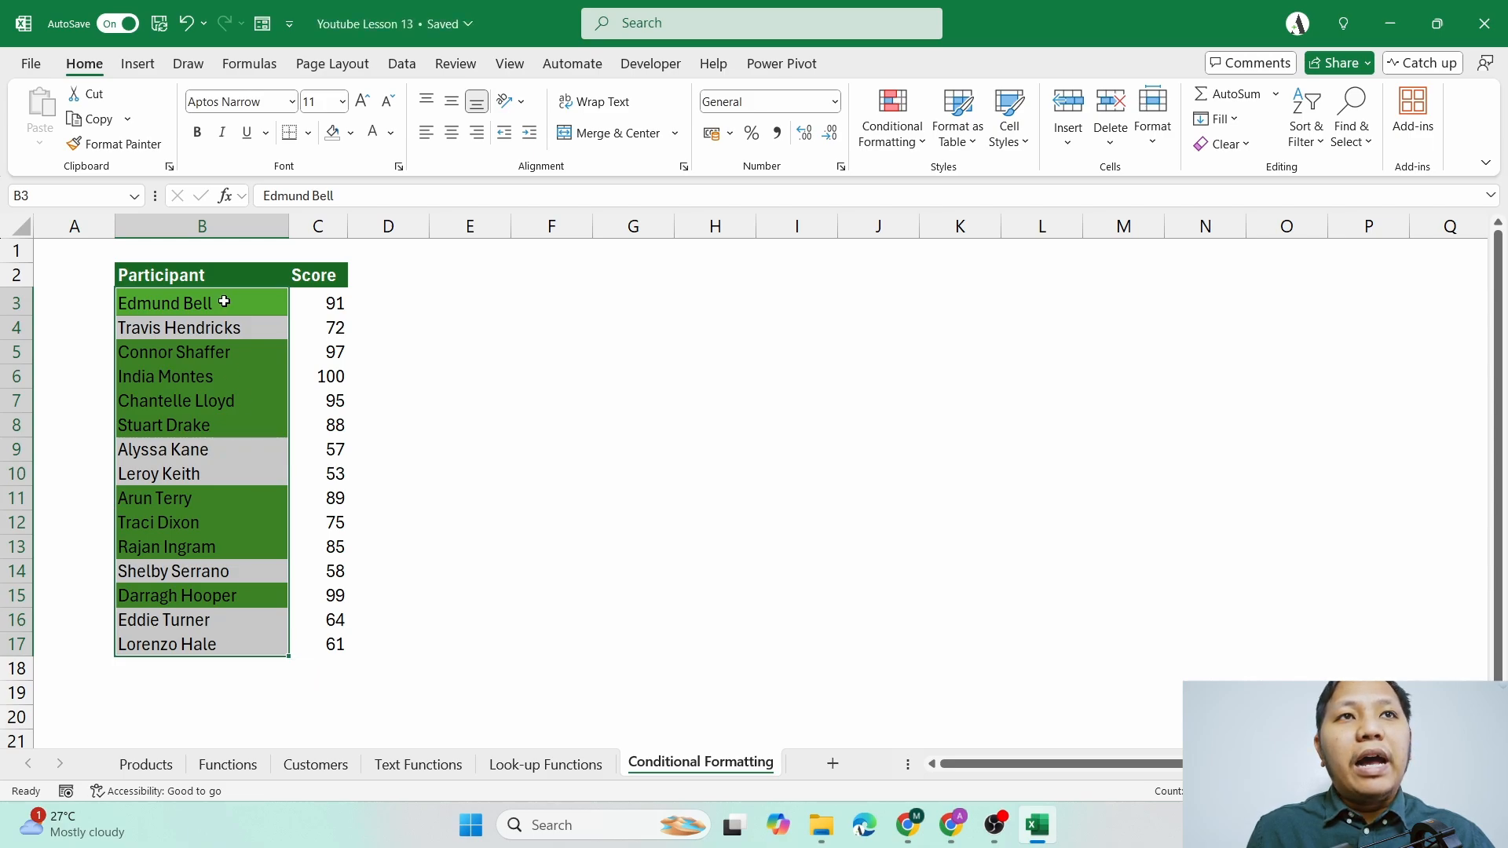
pyautogui.moveTo(219, 301); pyautogui.dragTo(236, 640)
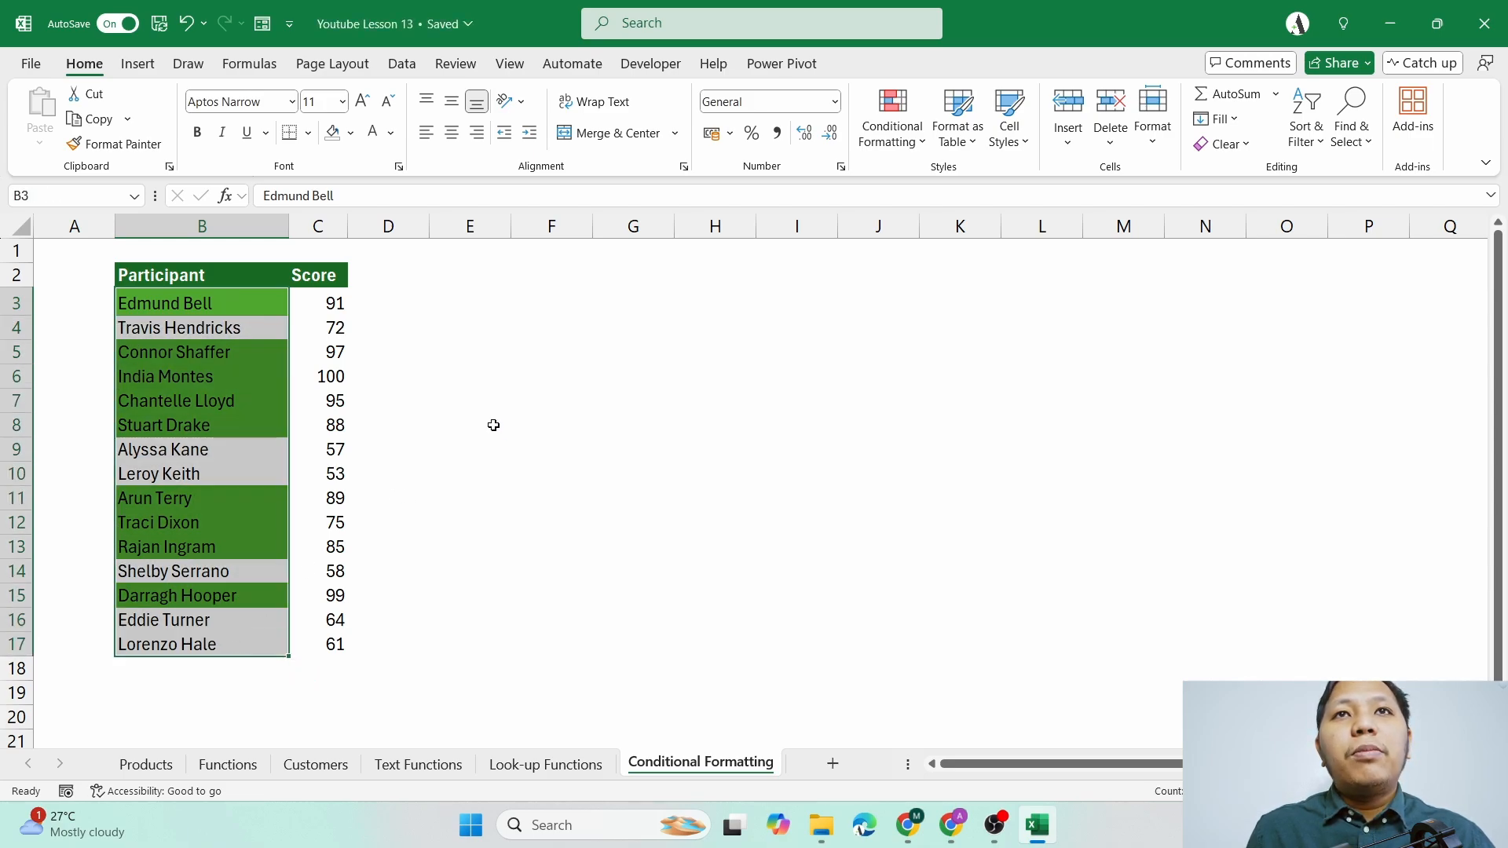